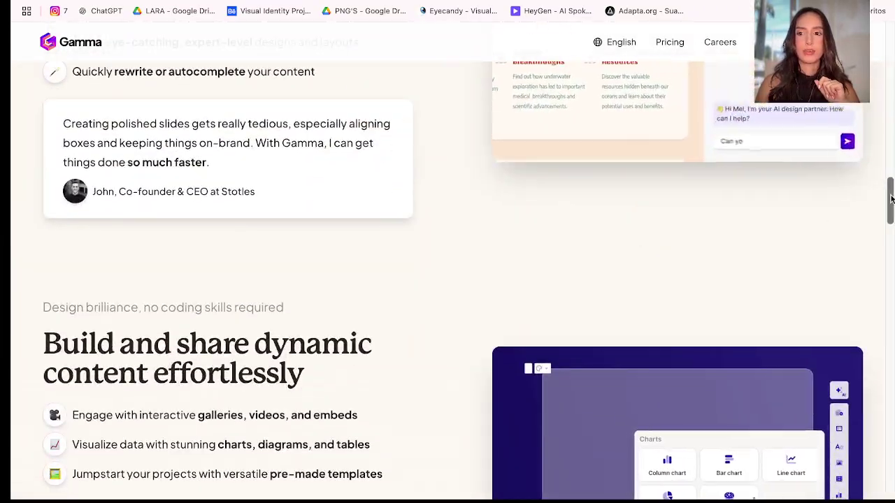
Sign up for Gamma with Google, using the first listed Google account.
drag(890, 199, 890, 43)
click(481, 414)
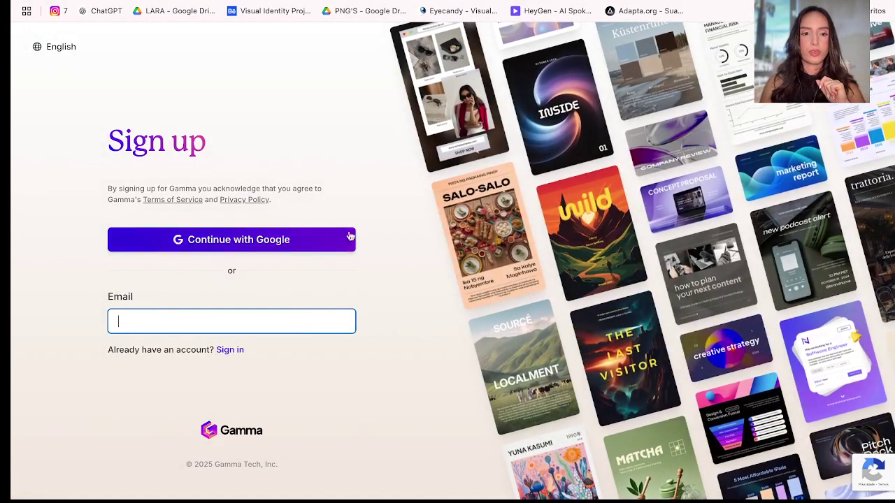
click(175, 245)
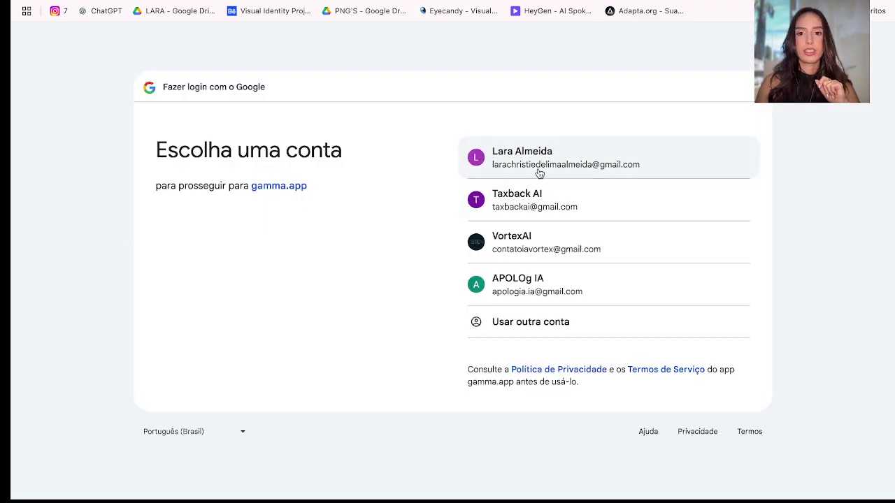
click(537, 169)
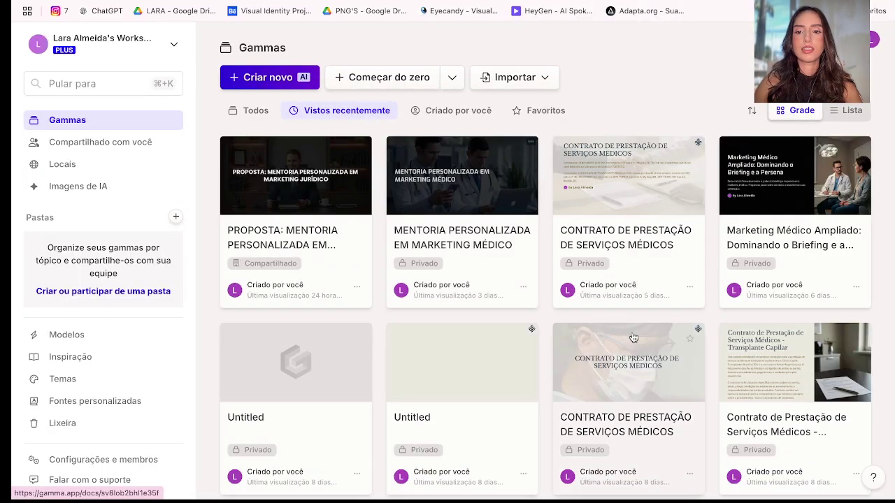
Look through the recently viewed gammas and the AI-generated images from March and February 2025.
scroll(673, 180, down, 10)
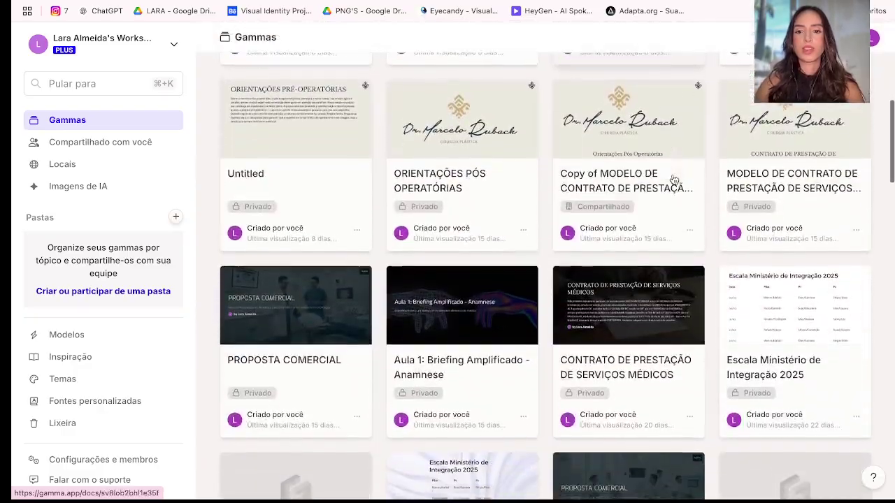
scroll(673, 181, down, 7)
scroll(673, 180, up, 15)
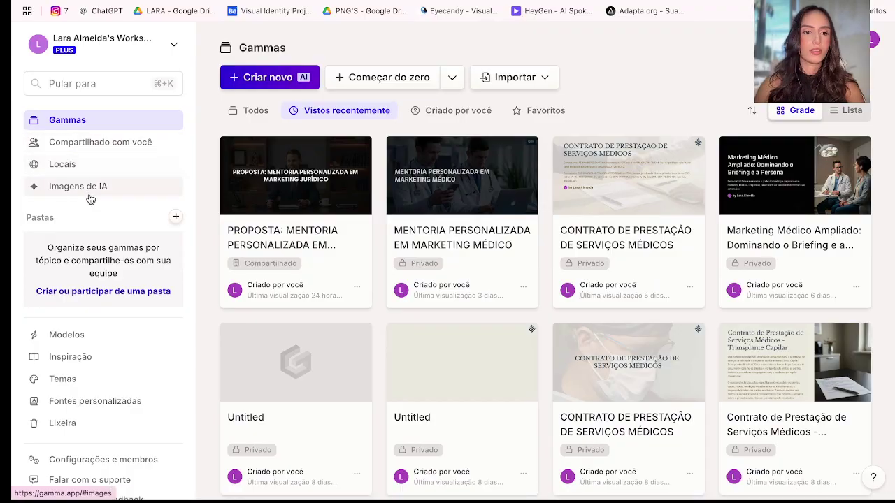
scroll(90, 198, down, 2)
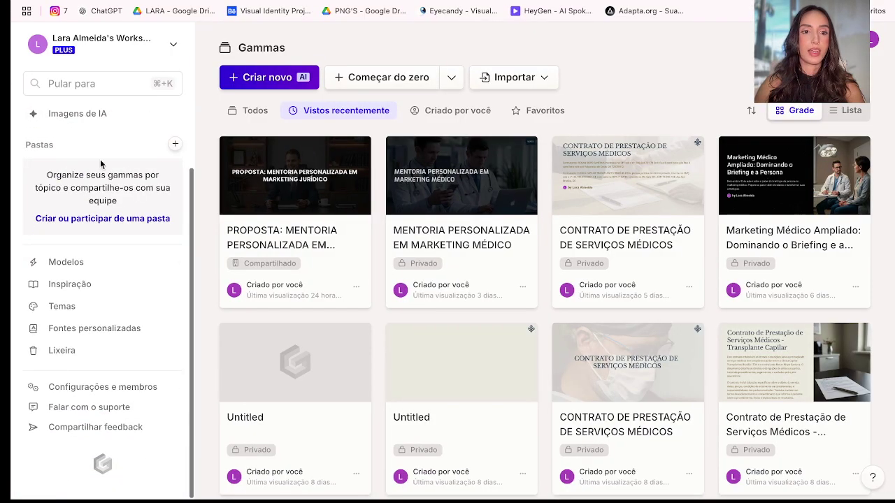
click(110, 113)
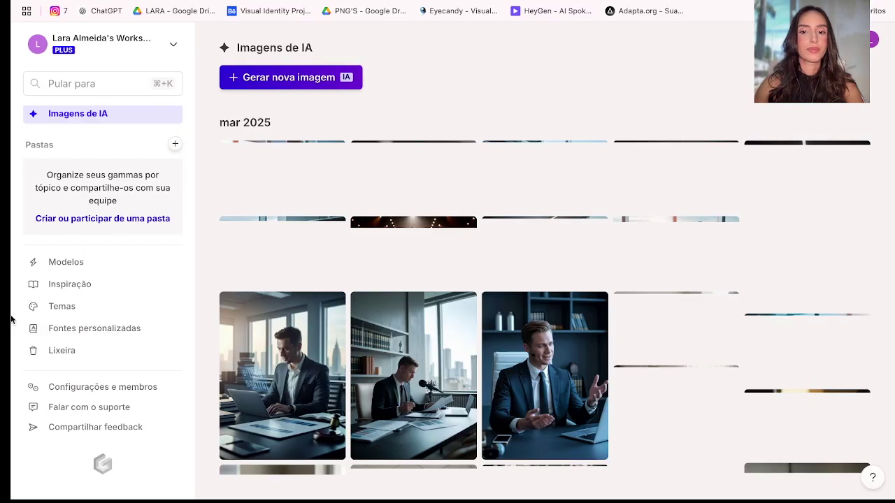
scroll(11, 319, down, 2)
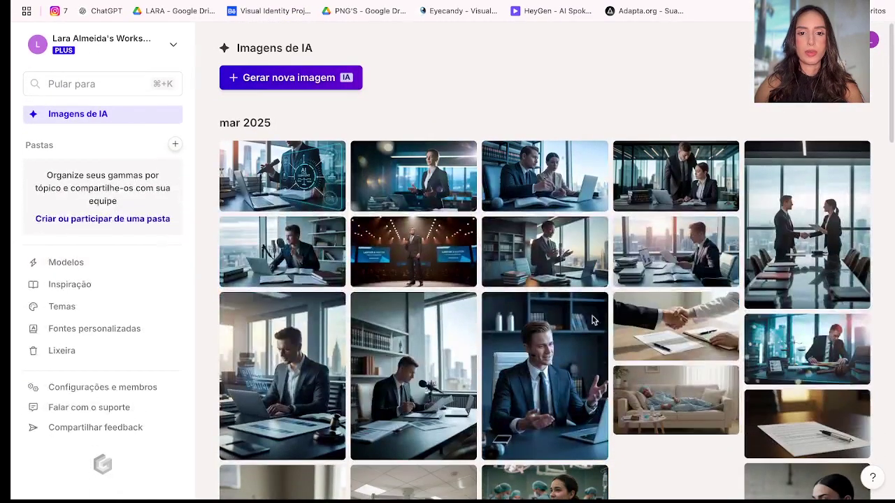
scroll(544, 374, down, 2)
scroll(544, 374, down, 5)
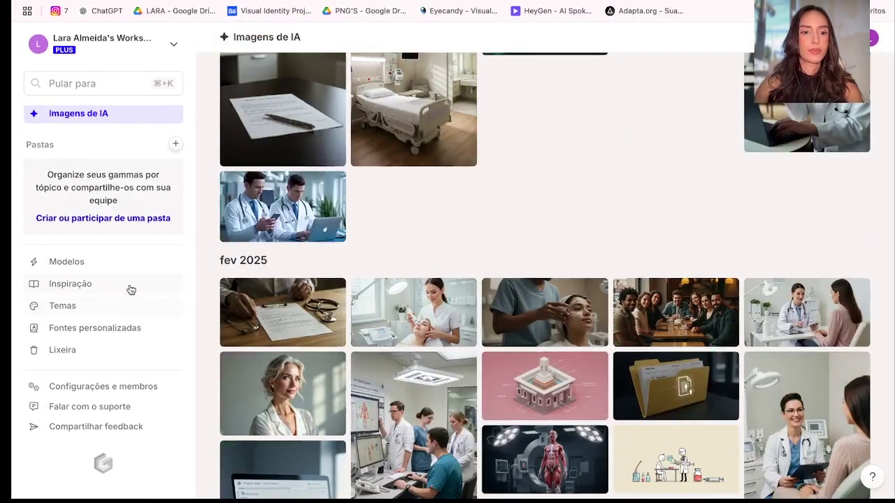
Browse the workspace's Modelos, Inspiração, Temas and Fontes personalizadas pages.
click(123, 273)
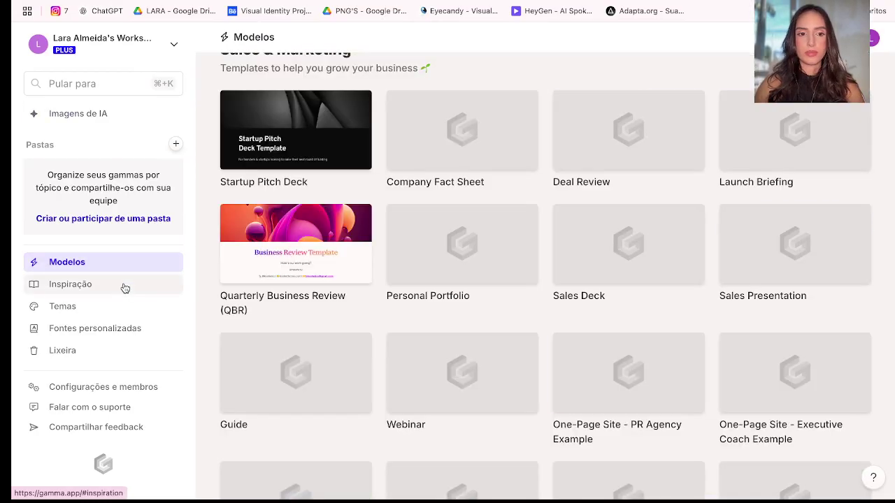
click(125, 286)
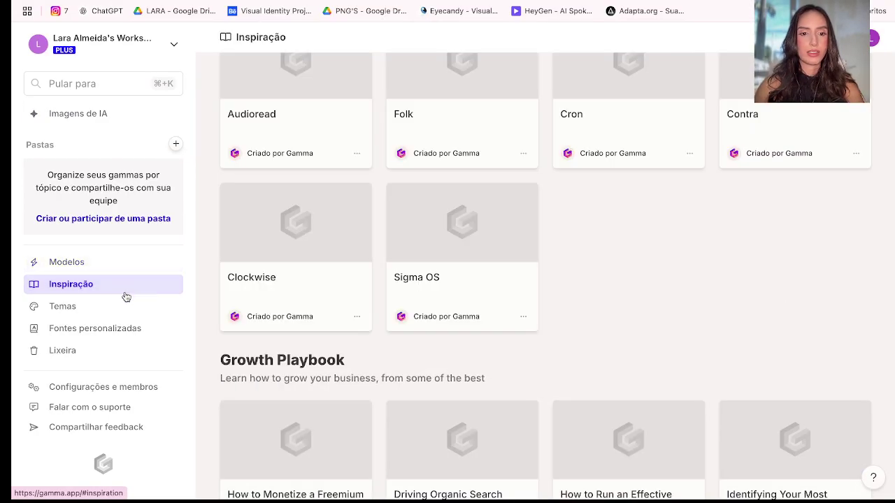
click(131, 311)
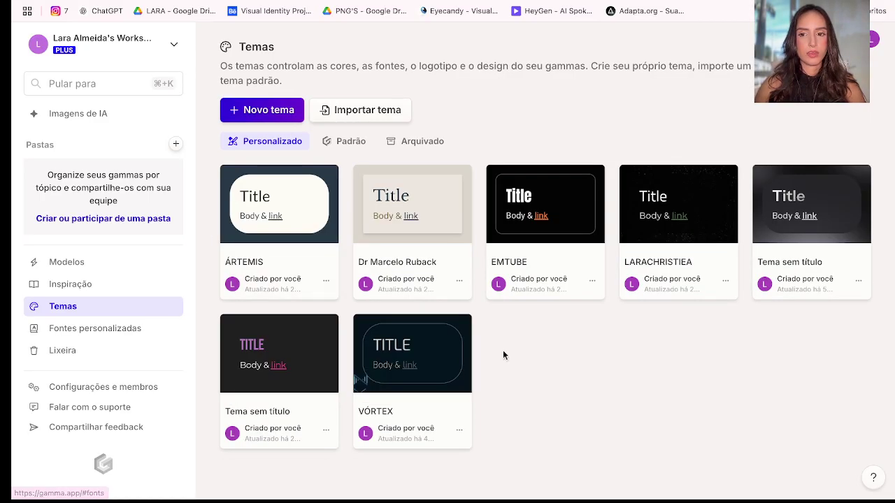
click(75, 328)
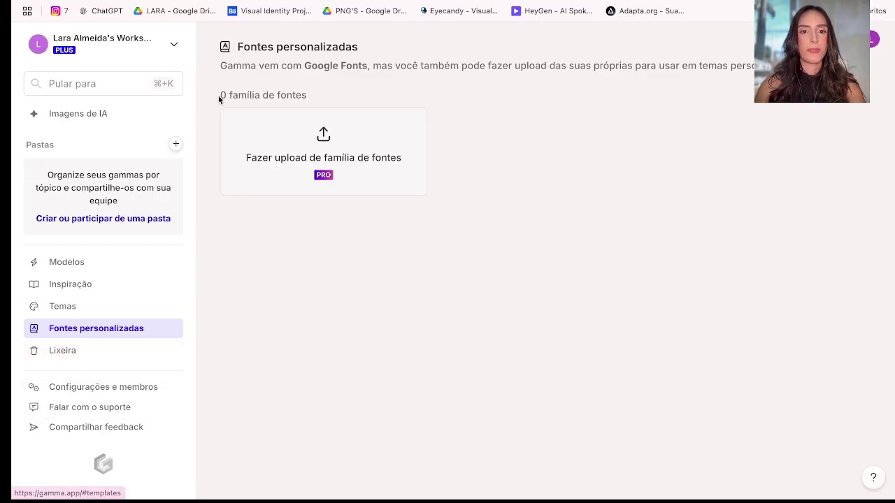
Check the workspace switcher, return to the Gammas list and view its import options.
click(113, 43)
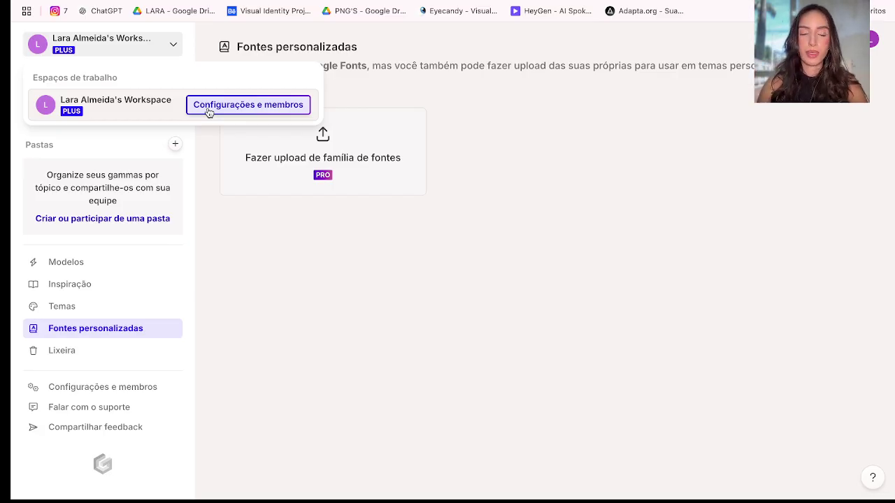
click(152, 135)
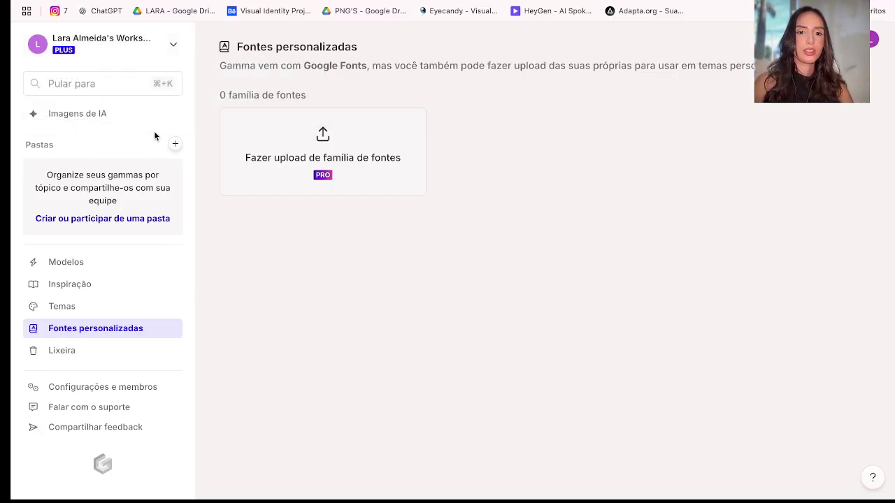
scroll(154, 131, up, 2)
click(92, 125)
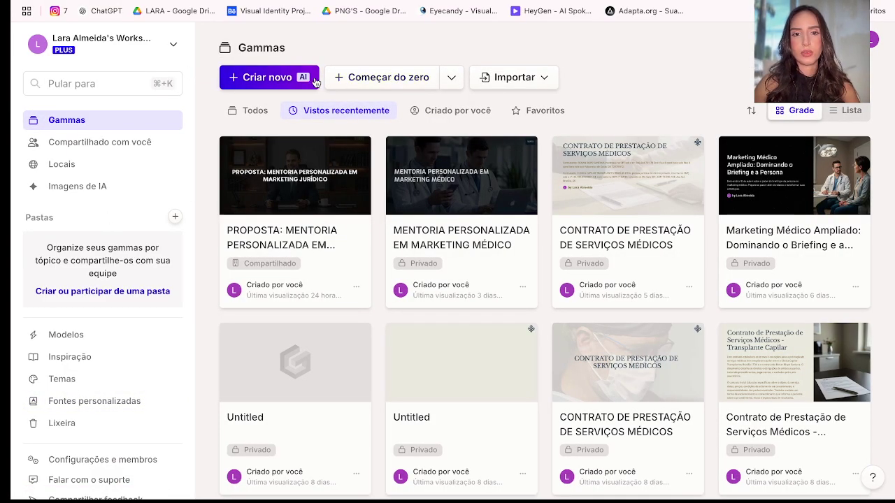
click(552, 80)
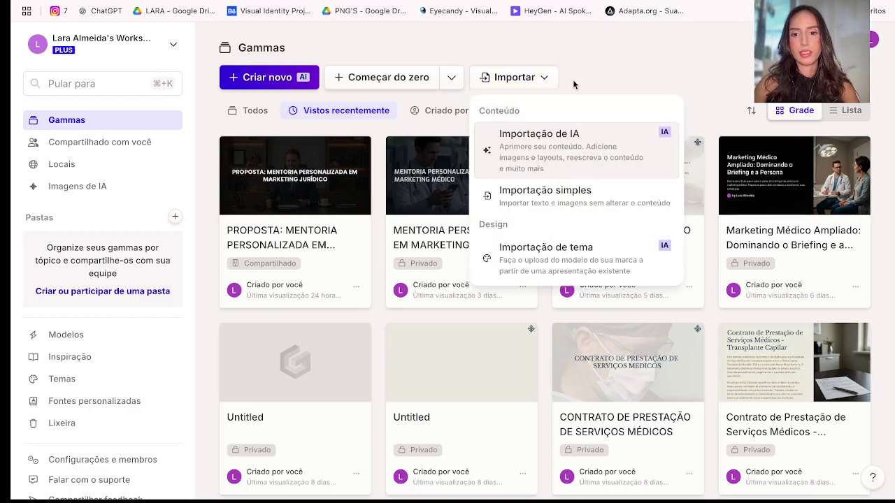
click(538, 83)
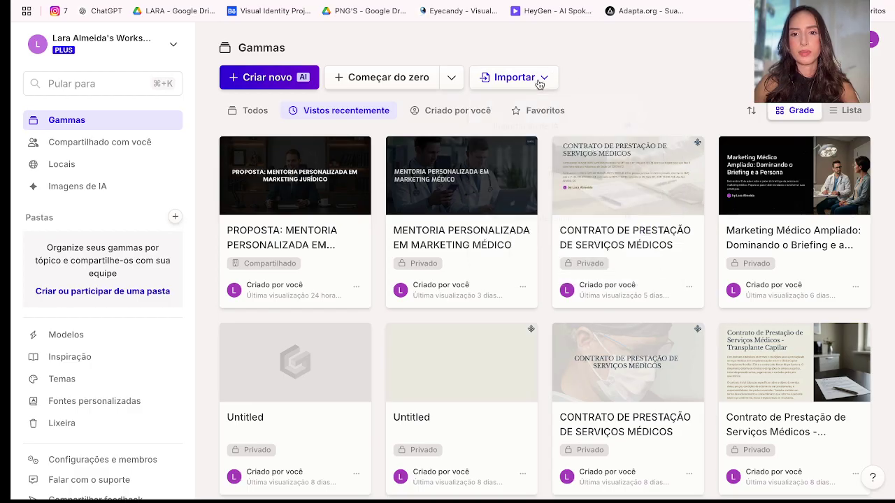
Start a new AI creation with the Colar texto option.
click(283, 80)
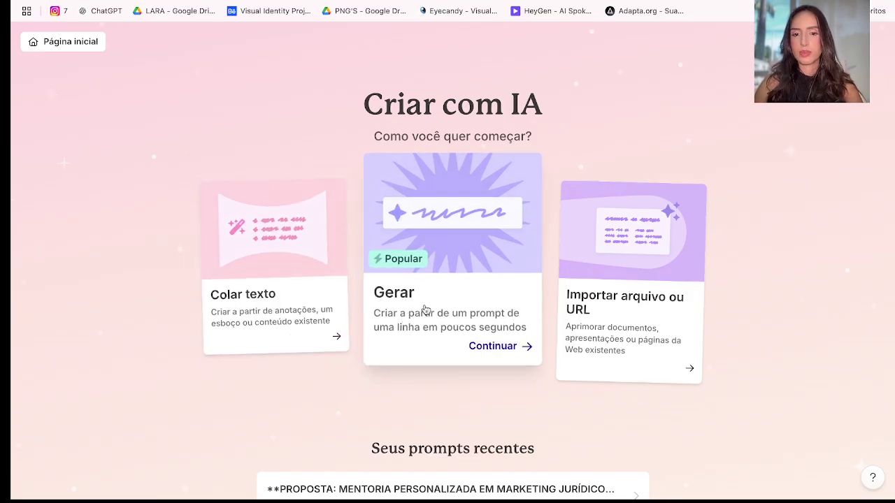
scroll(535, 360, down, 2)
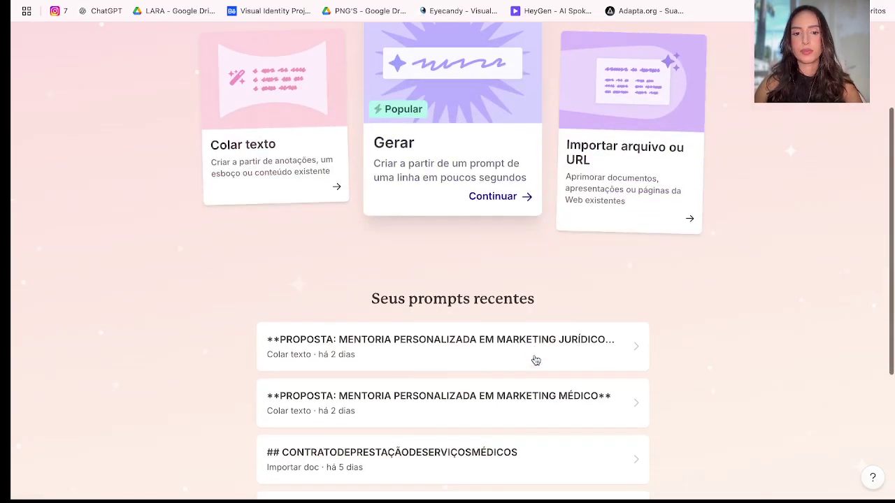
scroll(535, 361, up, 1)
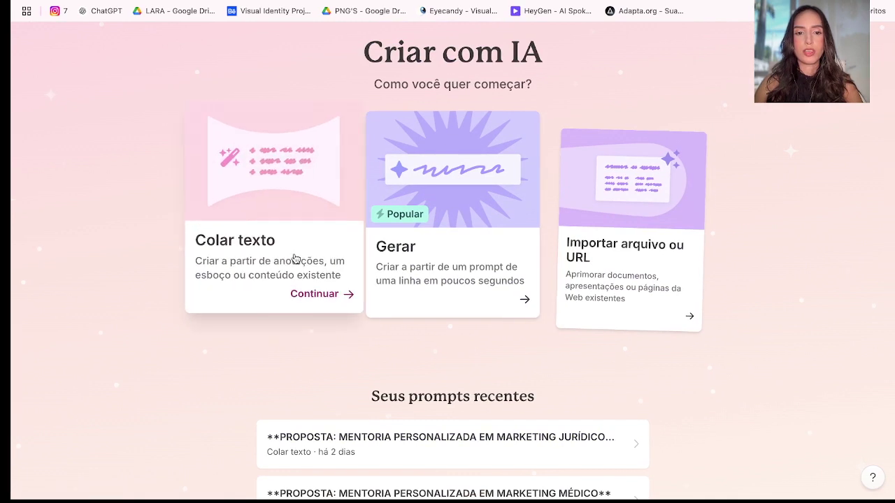
click(295, 262)
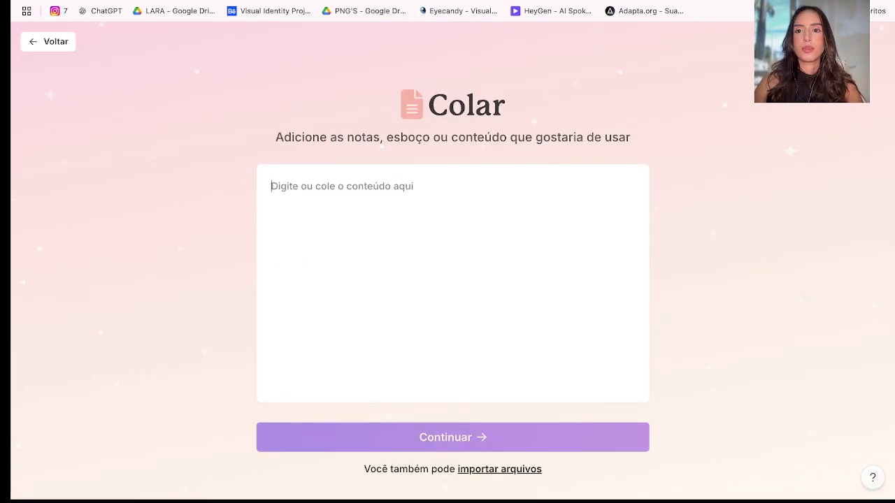
Switch to the Google Drive PDF preview and open the downloaded Semiologia neuro.pdf from the recent downloads to review its text.
click(598, 2)
scroll(308, 283, down, 5)
scroll(308, 284, up, 3)
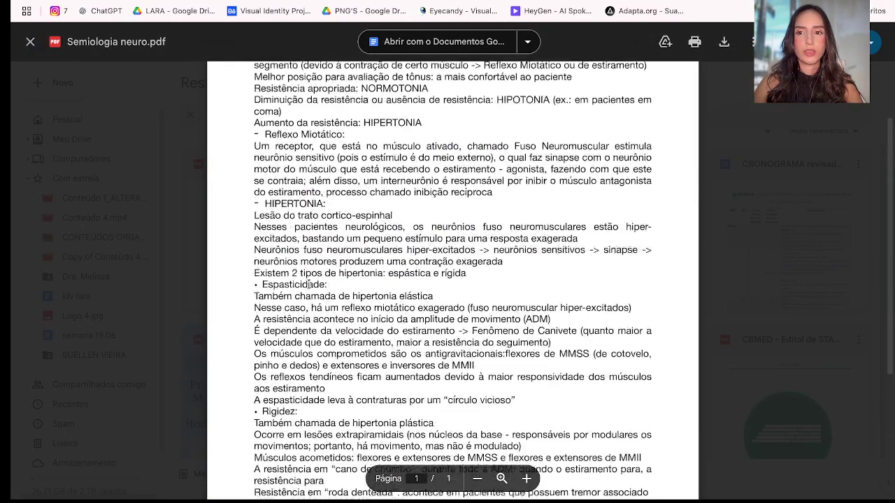
click(740, 2)
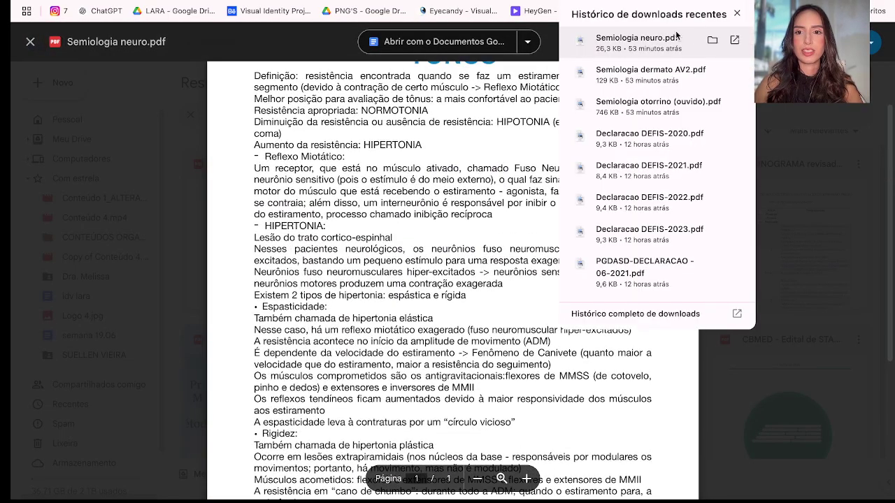
click(439, 215)
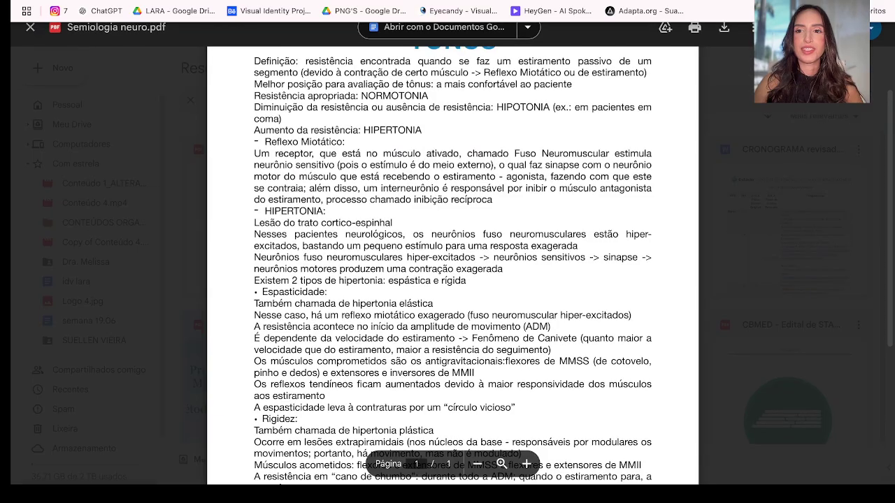
click(739, 0)
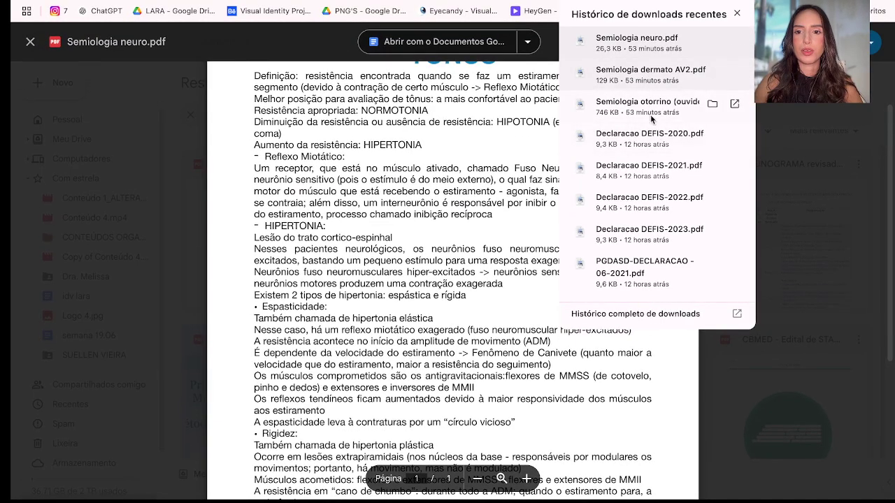
click(658, 50)
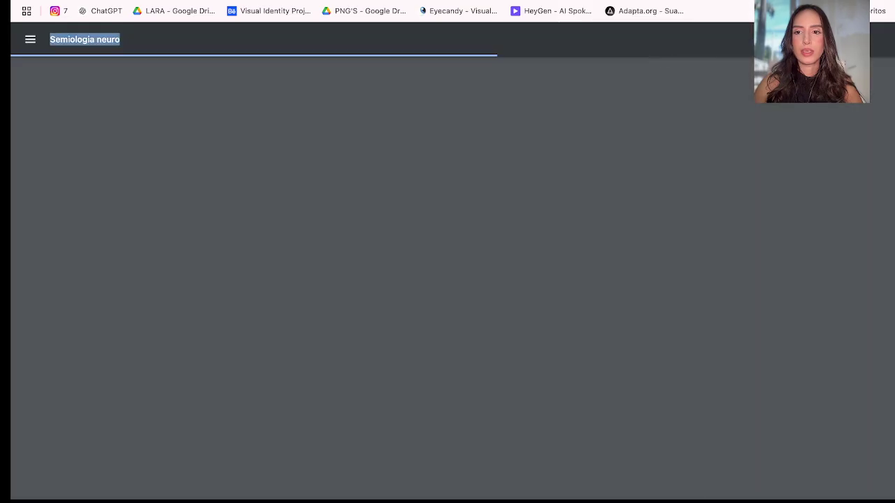
scroll(529, 234, down, 2)
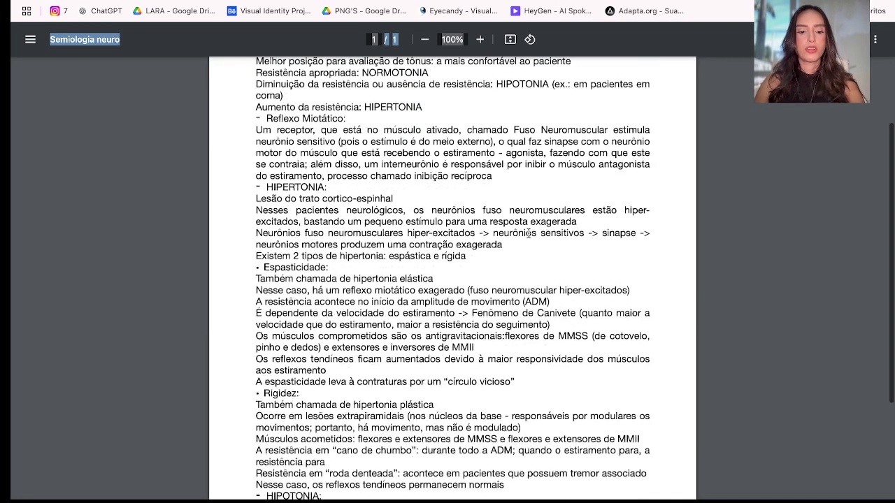
Try using the full text of Semiologia neuro as pasted content in Gamma, review it and undo the paste.
key(ctrl+a)
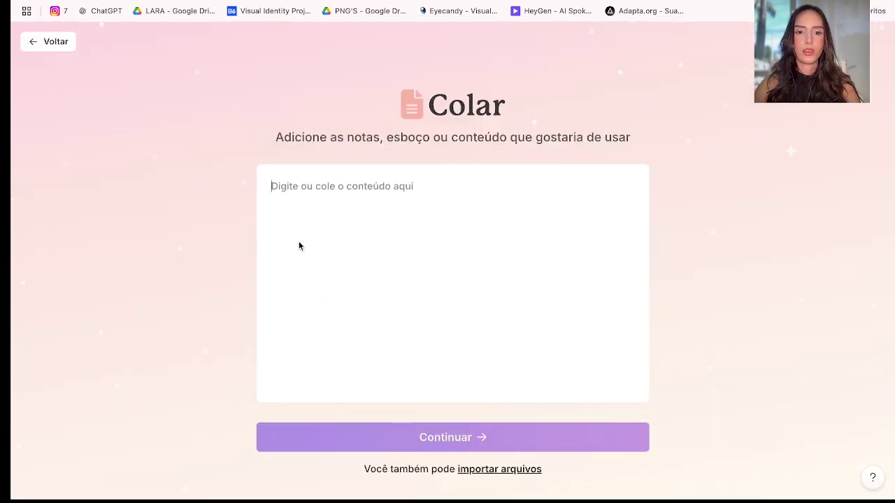
key(ctrl+v)
scroll(326, 292, up, 10)
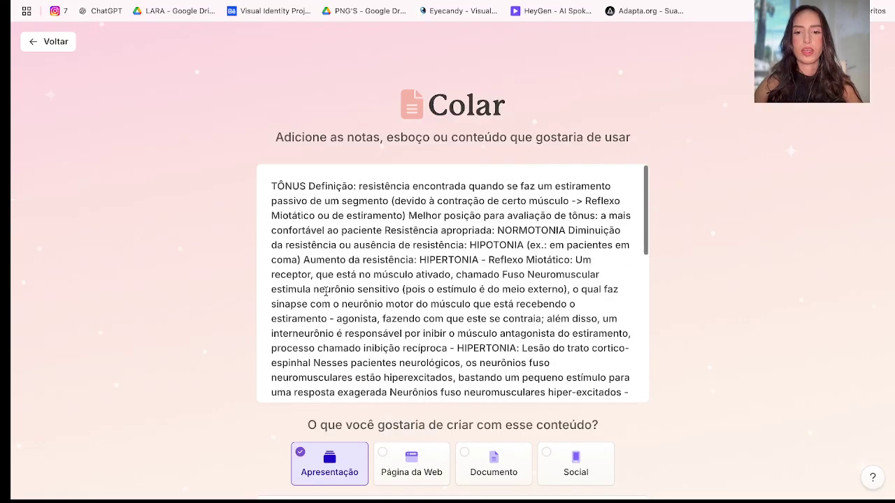
scroll(325, 292, down, 5)
scroll(326, 292, down, 5)
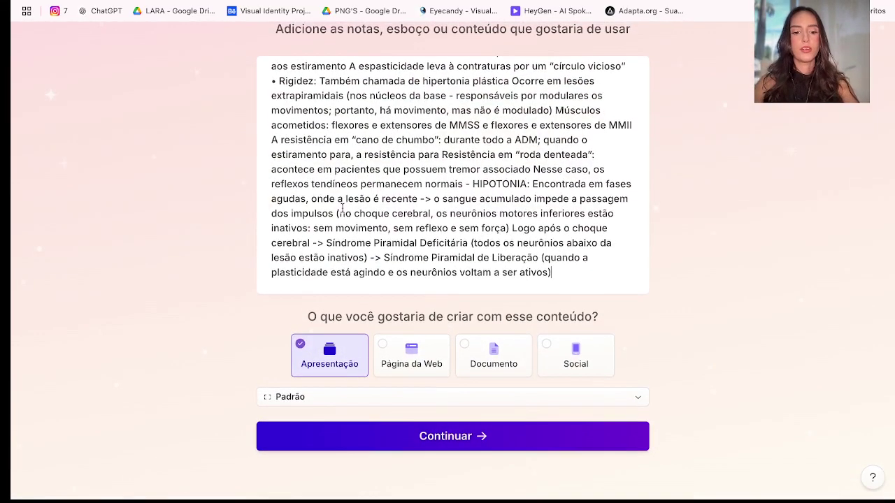
key(ctrl+z)
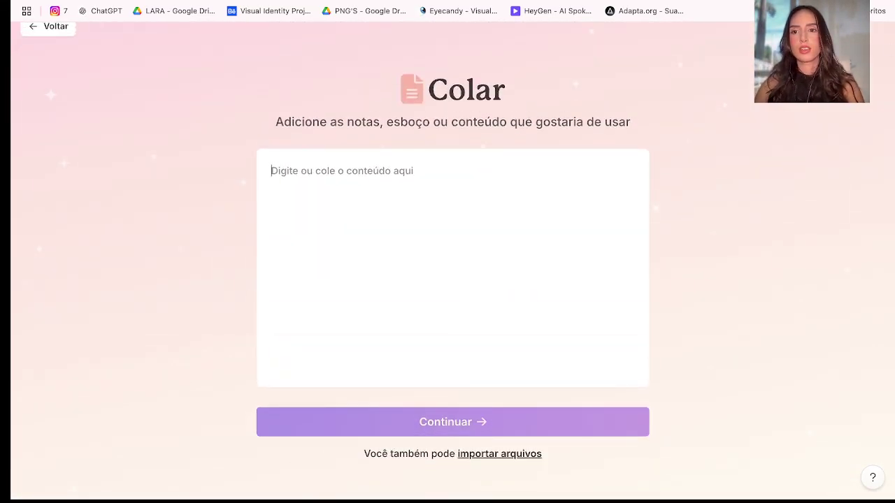
Check the Semiologia neuro PDF again, then return to Gamma and switch from pasting text to importing files.
click(742, 0)
drag(561, 120, 427, 196)
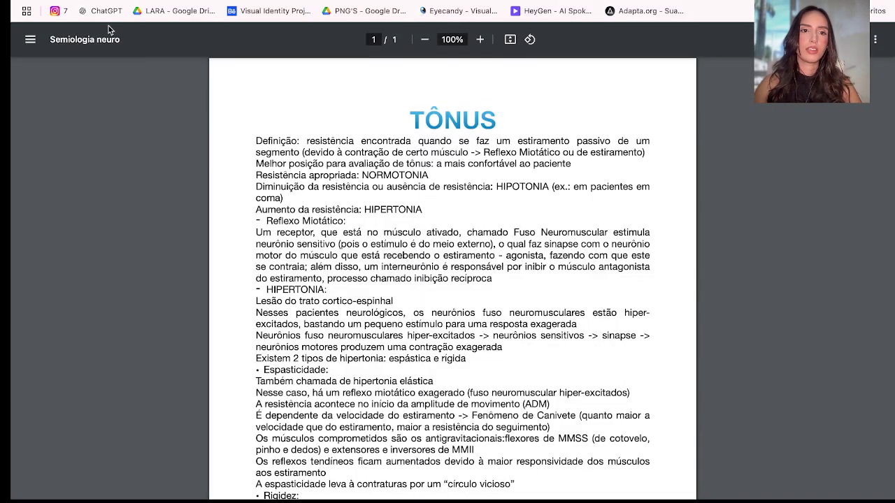
click(91, 1)
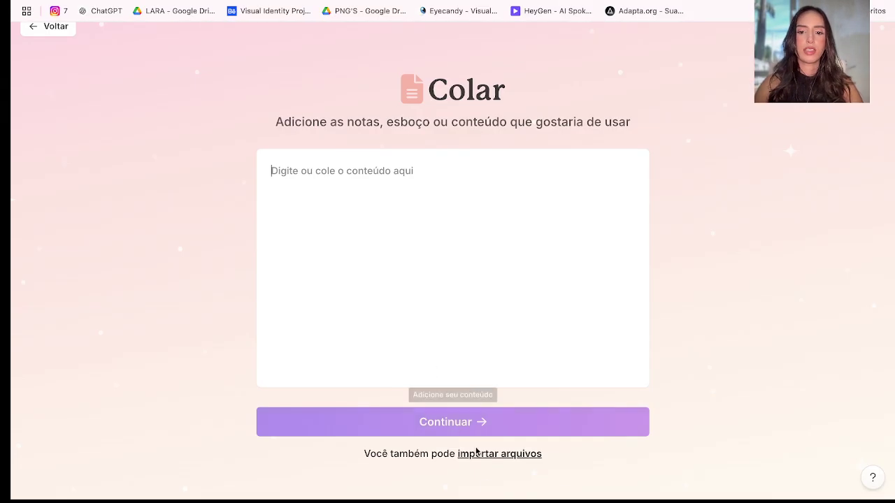
click(483, 454)
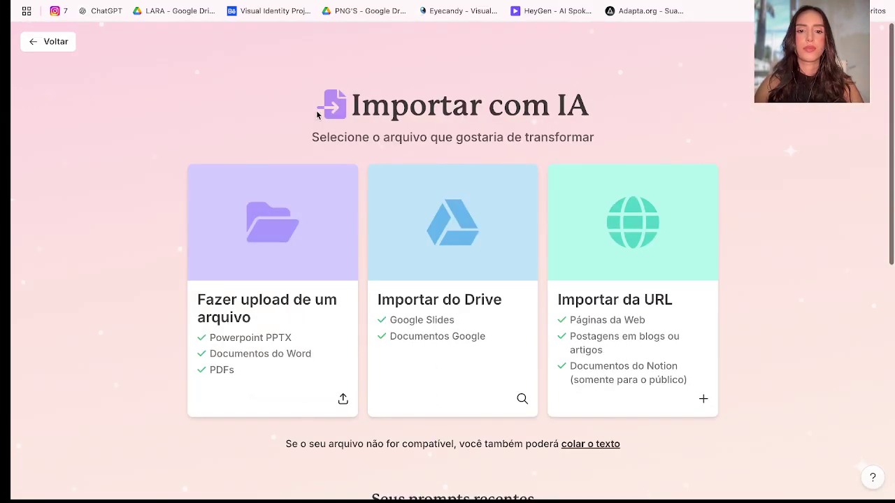
click(214, 238)
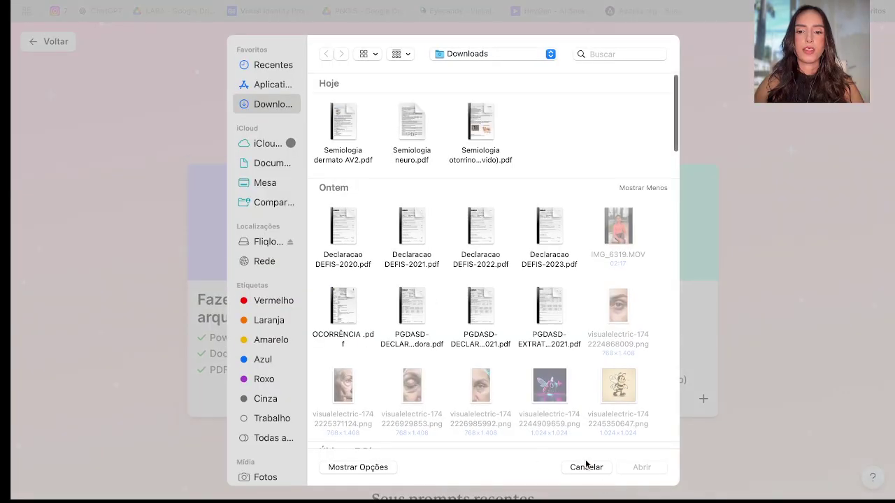
click(586, 467)
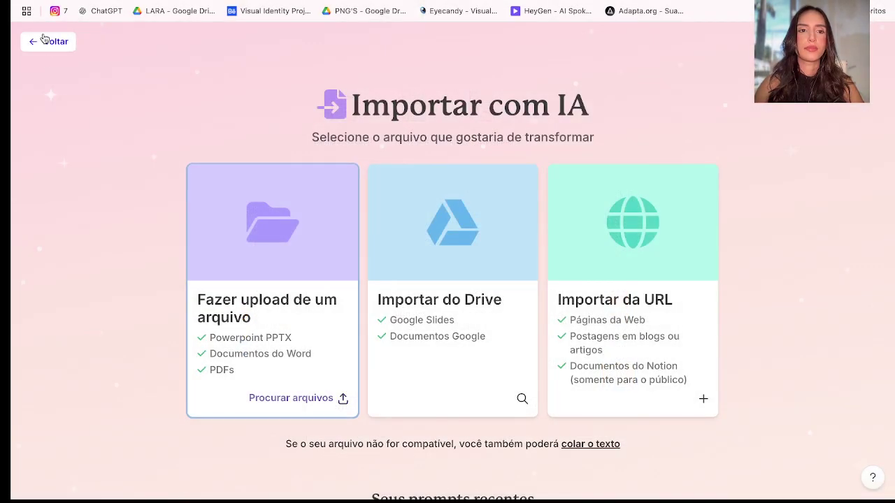
click(46, 41)
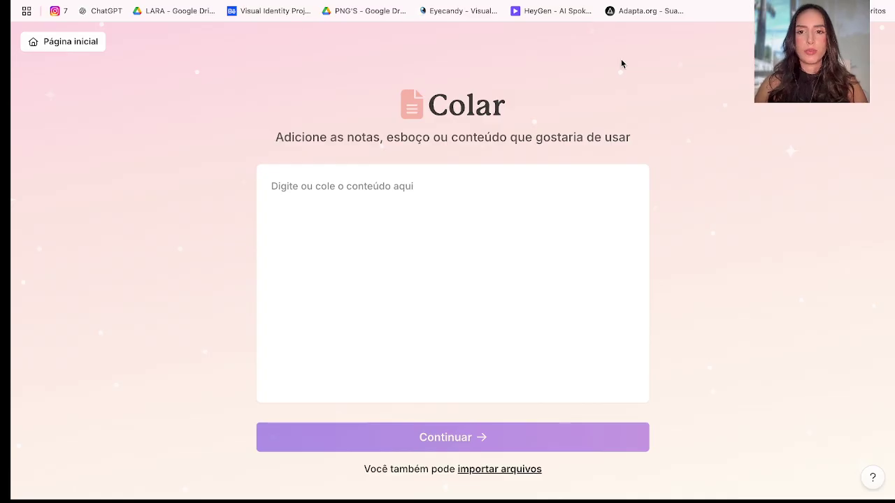
Switch to the Semiologia neuro PDF, clear its text selection and review the TÔNUS notes.
key(ctrl+Tab)
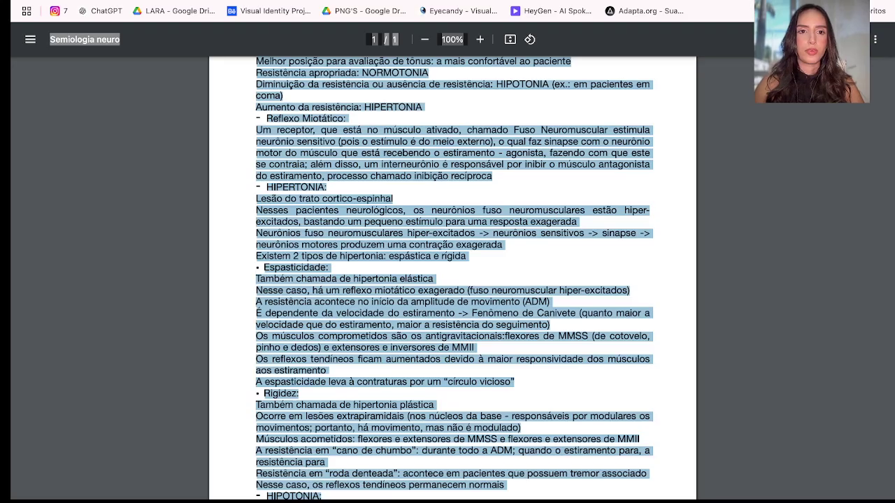
click(353, 201)
scroll(353, 201, up, 2)
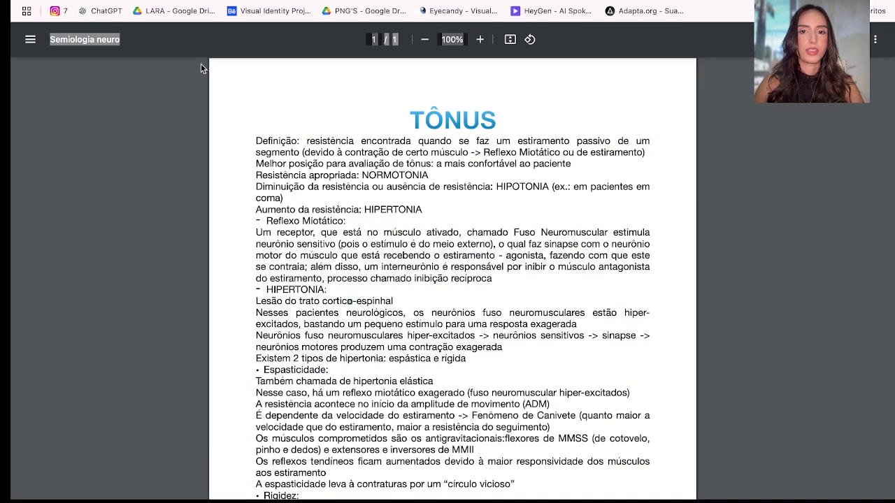
scroll(491, 202, down, 3)
scroll(491, 203, up, 3)
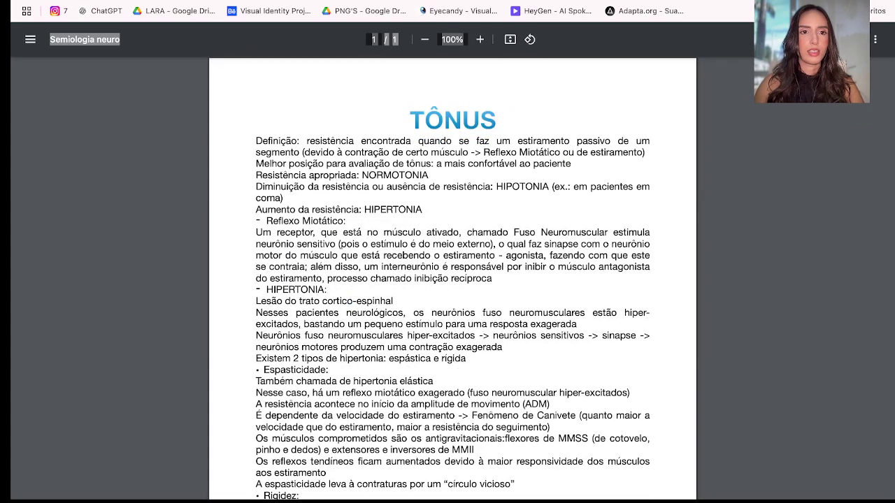
click(108, 1)
key(ctrl+Tab)
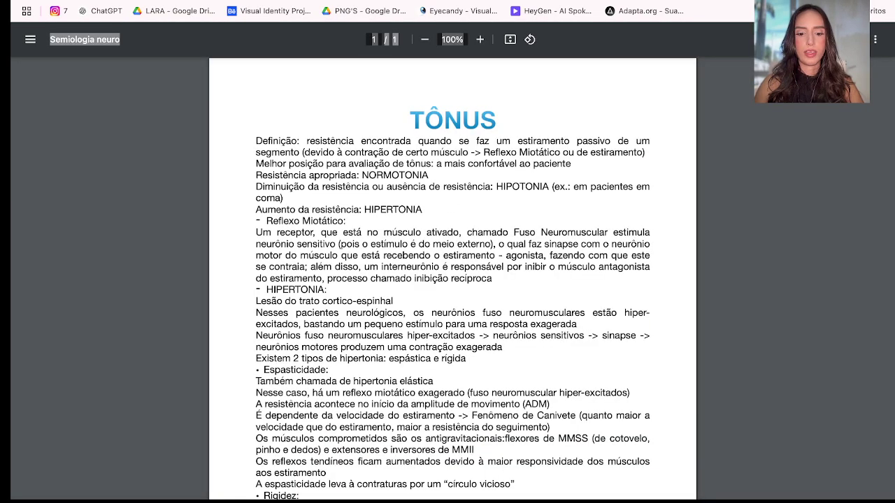
Try using the PDF's full text as pasted content in Gamma, and clear it from the Colar text box.
key(ctrl+a)
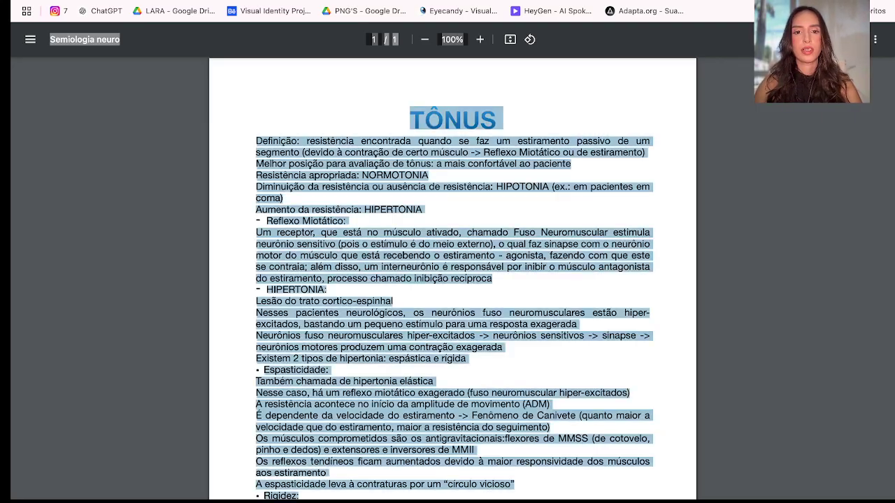
key(ctrl+shift+Tab)
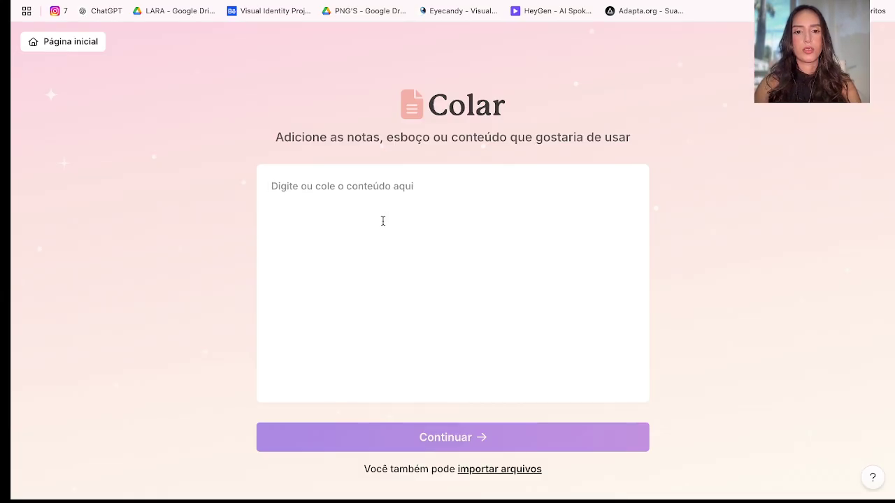
key(ctrl+v)
scroll(419, 280, up, 10)
key(ctrl+a)
key(BackSpace)
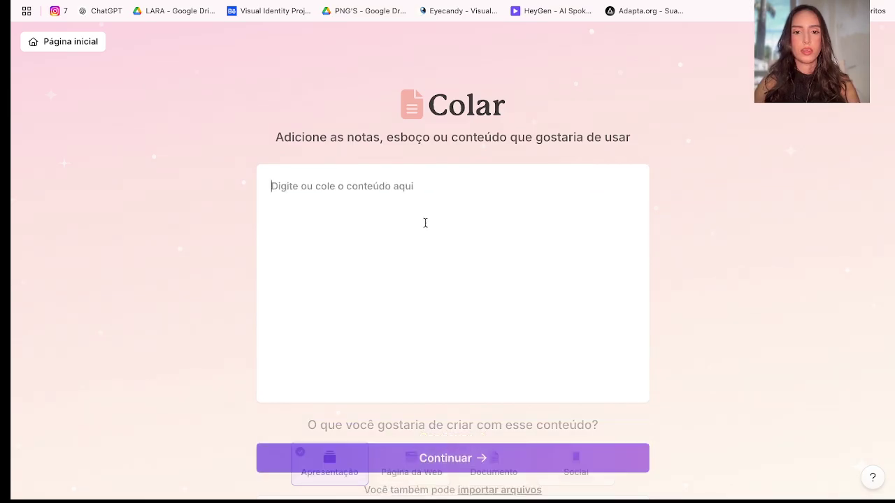
Switch to importing files and upload Semiologia neuro.pdf from the Downloads folder.
click(488, 473)
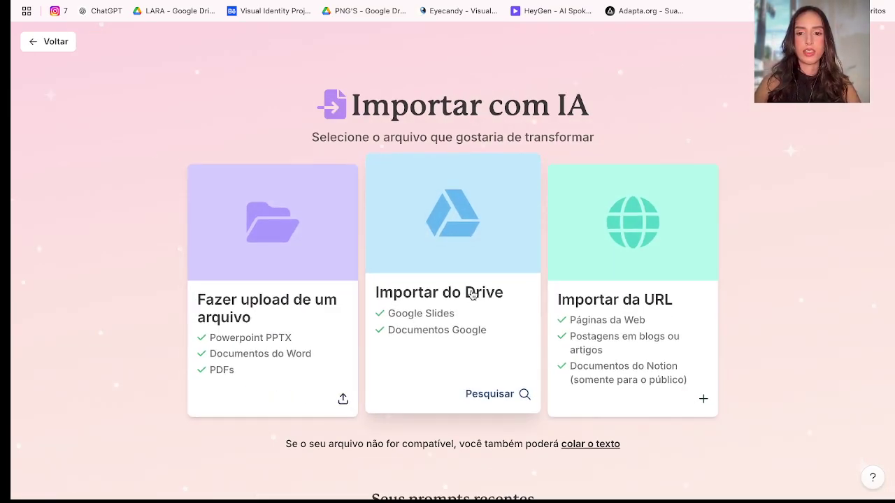
click(256, 351)
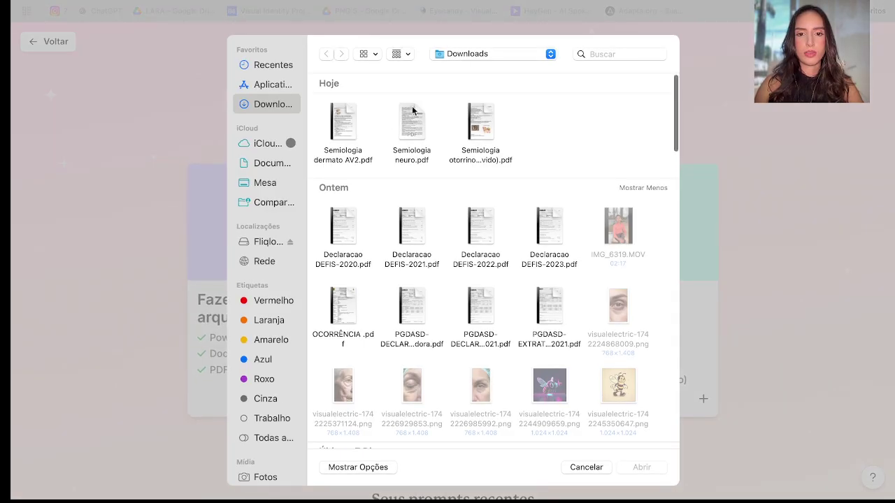
double_click(411, 125)
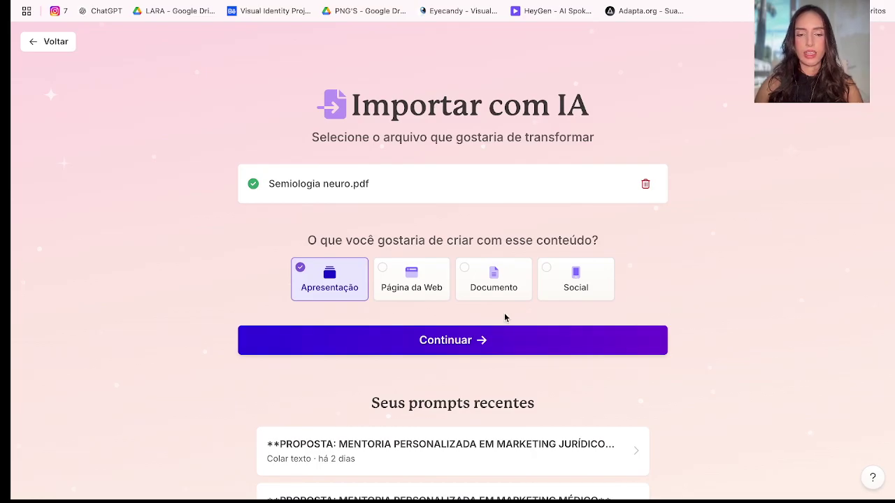
Try the Página da Web, Documento, Social and Apresentação output types for the imported PDF.
click(422, 273)
click(492, 276)
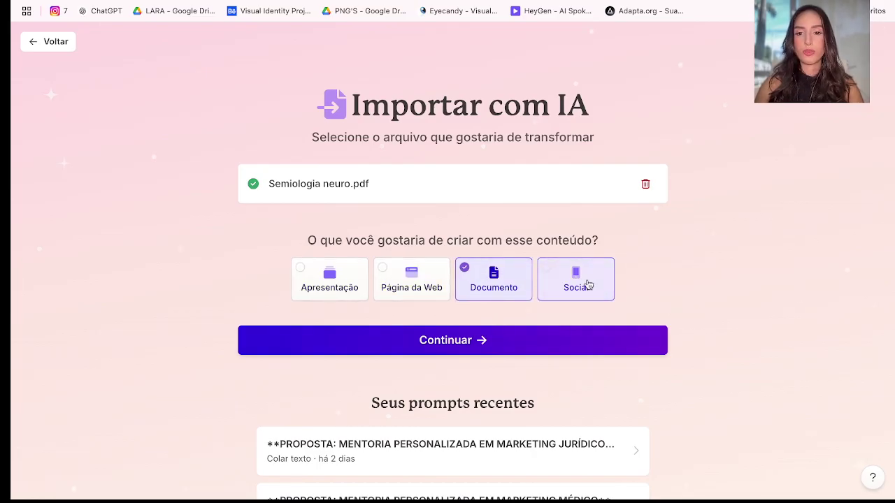
click(589, 284)
click(363, 279)
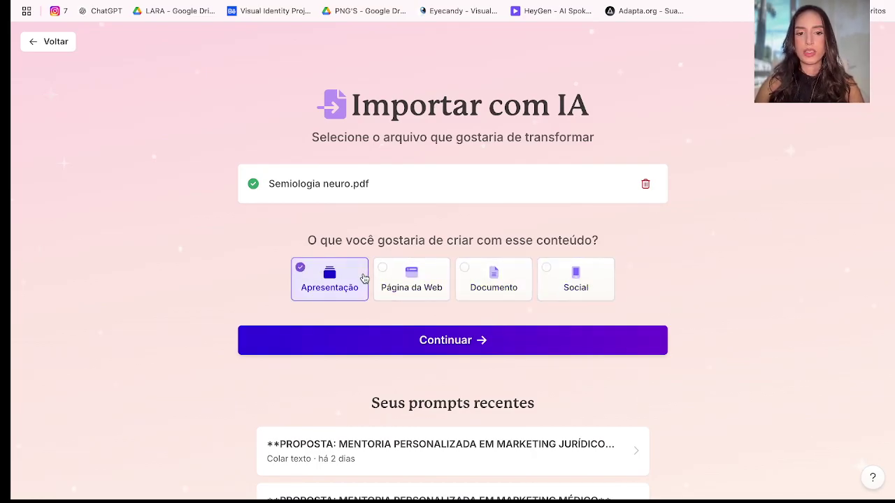
click(414, 286)
click(480, 289)
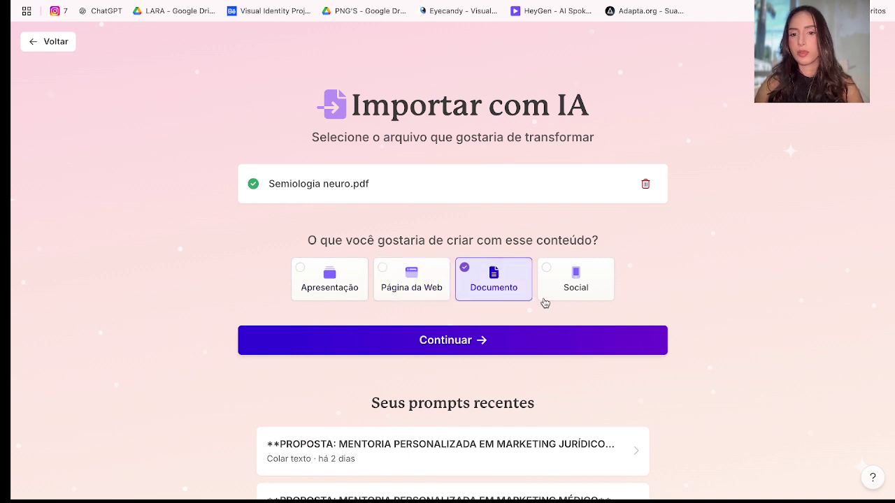
click(547, 298)
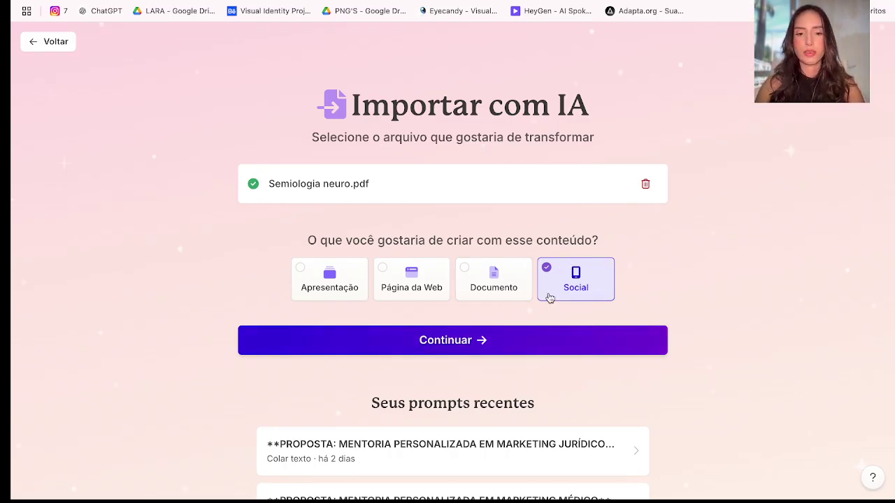
Continue with Apresentação as the output type and review the imported text in the prompt editor.
click(336, 298)
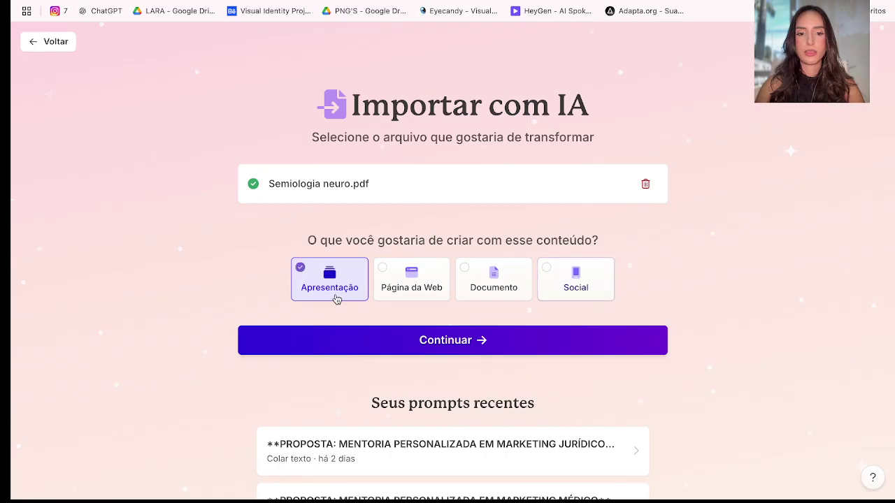
click(387, 354)
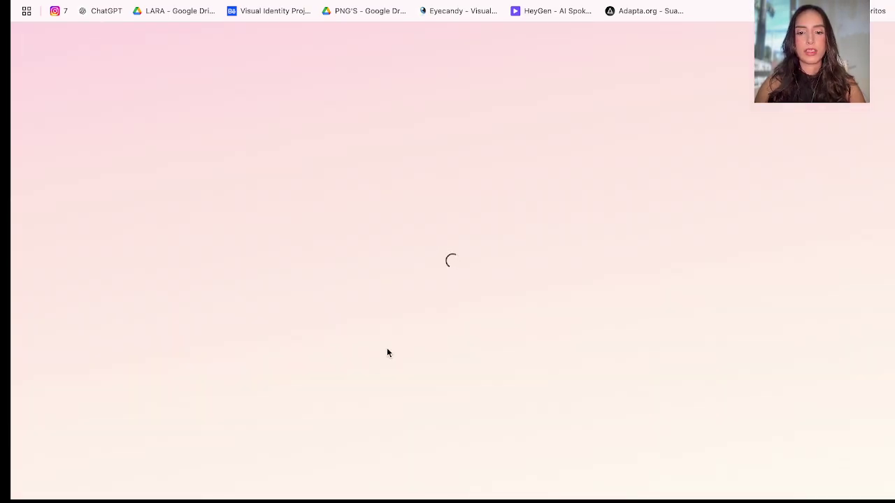
scroll(351, 233, down, 10)
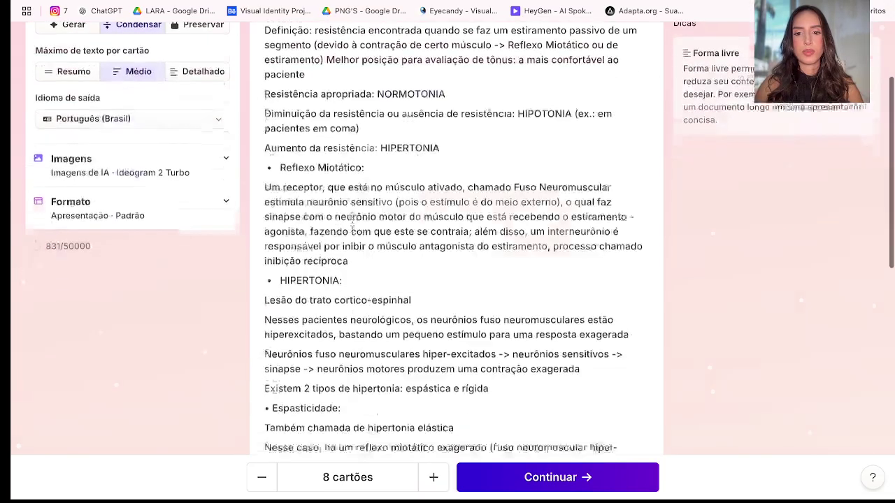
scroll(352, 231, up, 5)
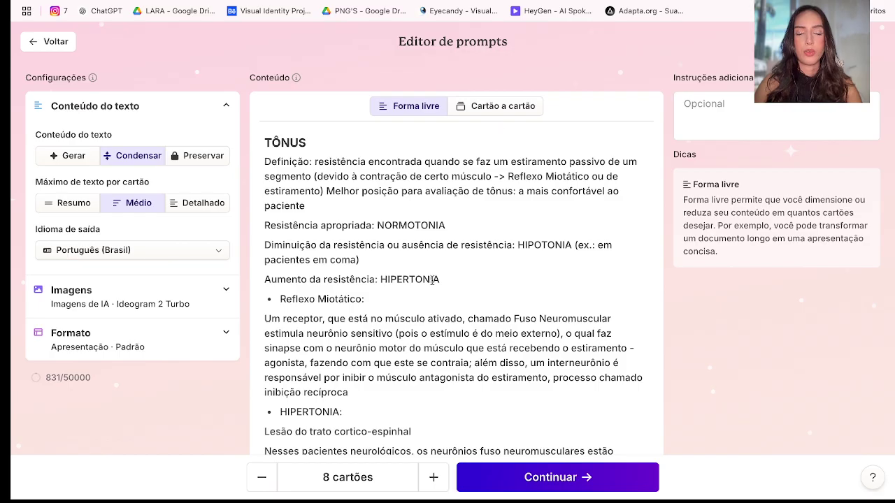
scroll(432, 280, down, 1)
scroll(432, 280, up, 1)
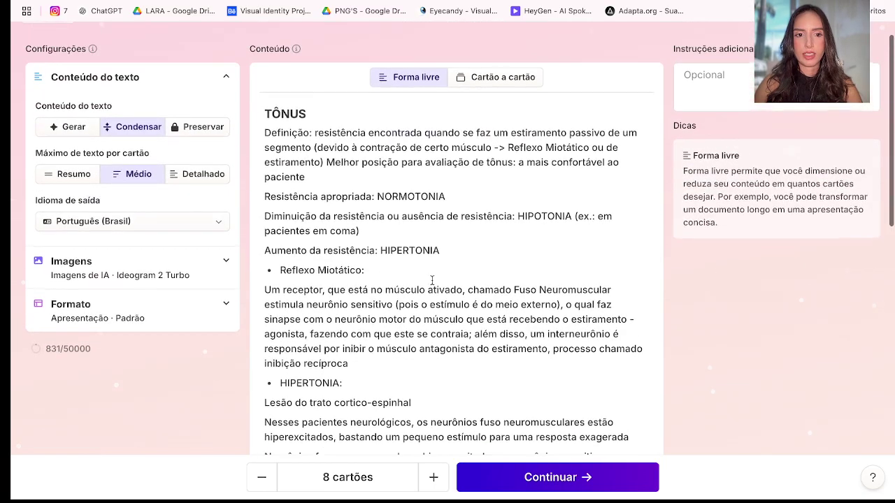
Try the Gerar text content mode and examine its target audience setting against the imported TÔNUS text.
click(69, 130)
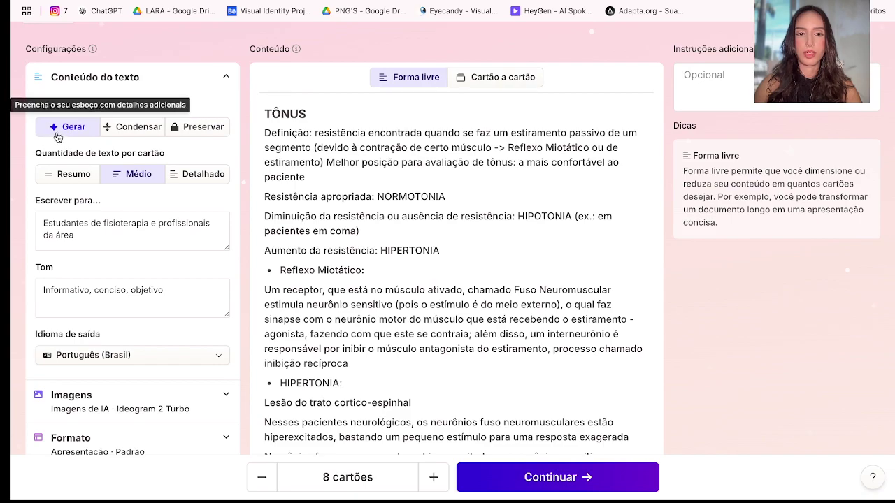
scroll(384, 182, down, 4)
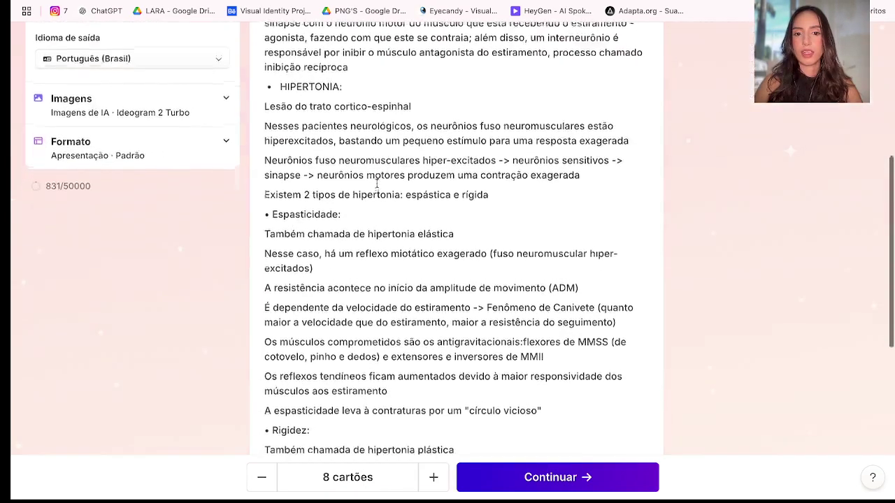
scroll(156, 138, up, 5)
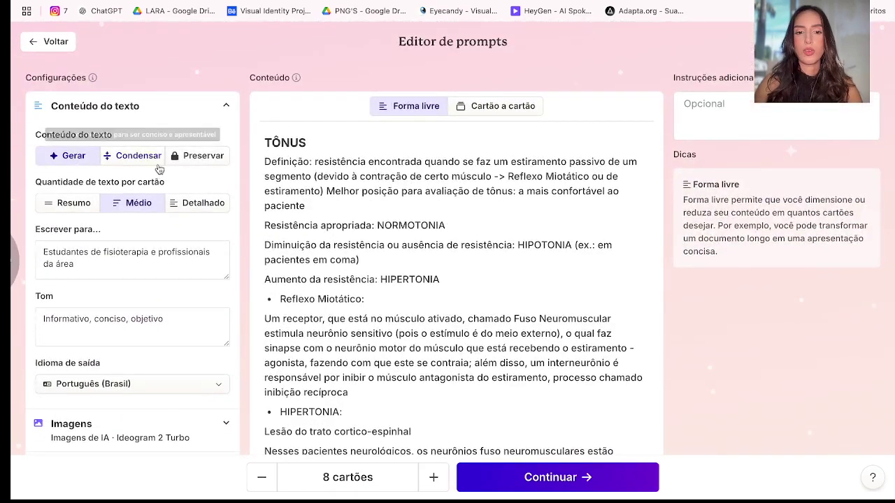
click(127, 249)
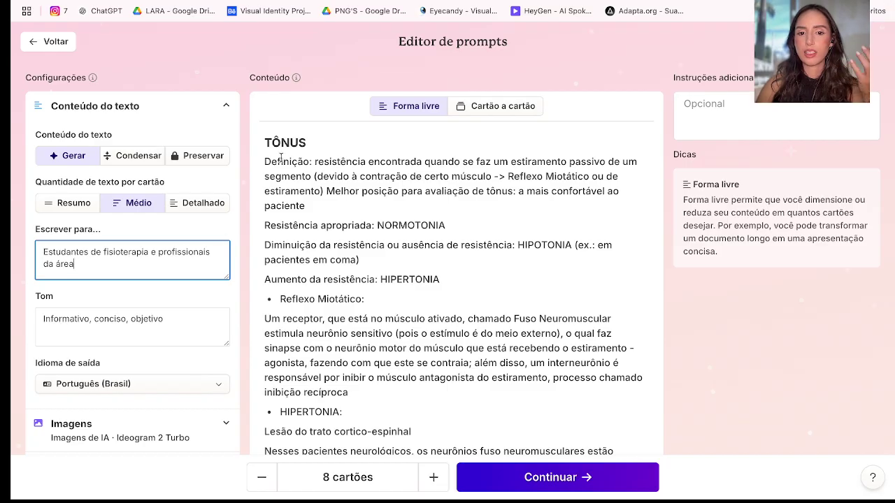
drag(280, 158, 303, 190)
click(303, 190)
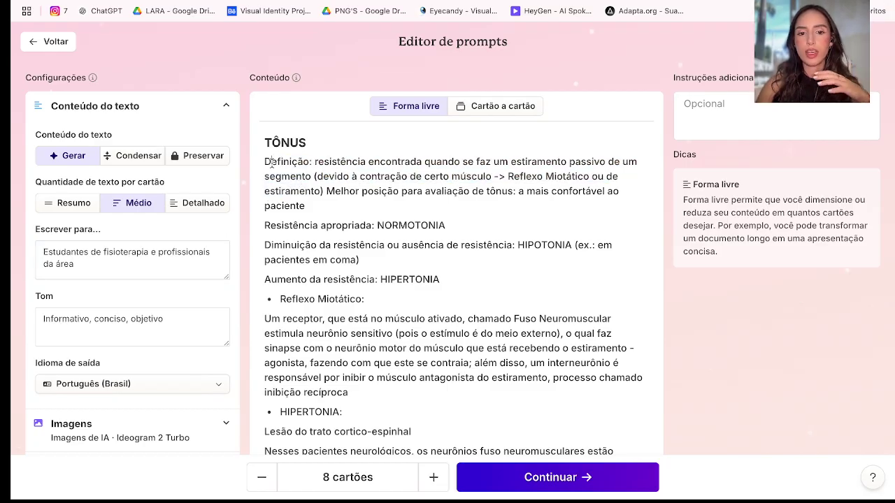
drag(271, 161, 485, 323)
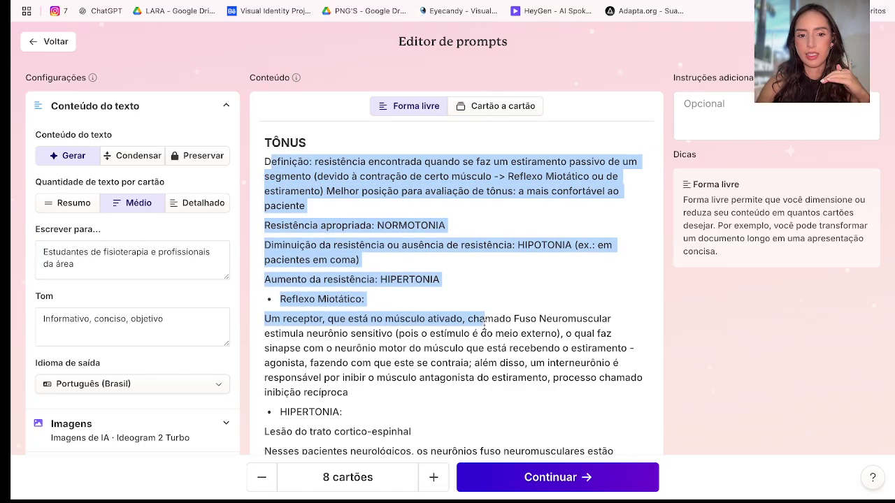
click(485, 323)
double_click(106, 251)
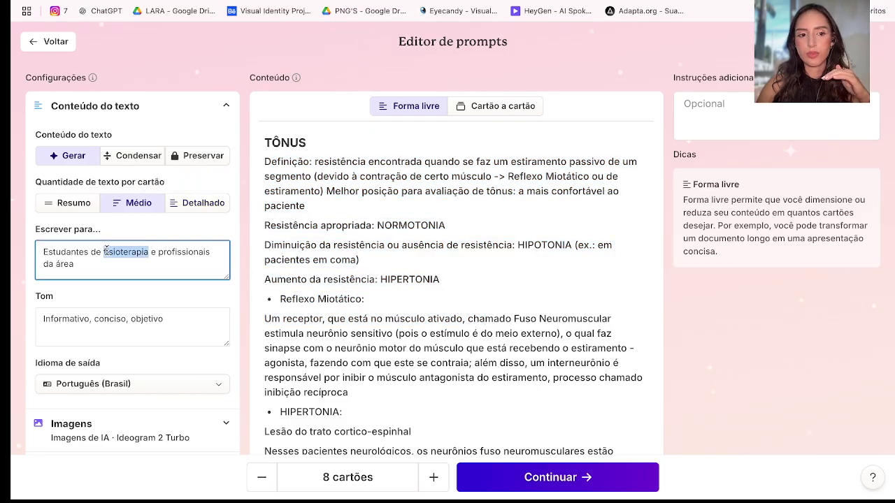
triple_click(105, 252)
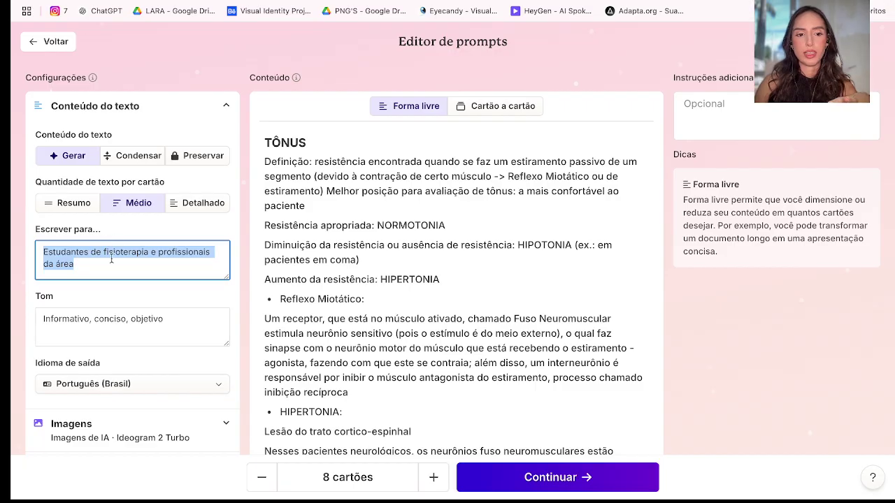
Try the Condensar mode, set the text content mode to Preservar and look over the imported text.
click(134, 155)
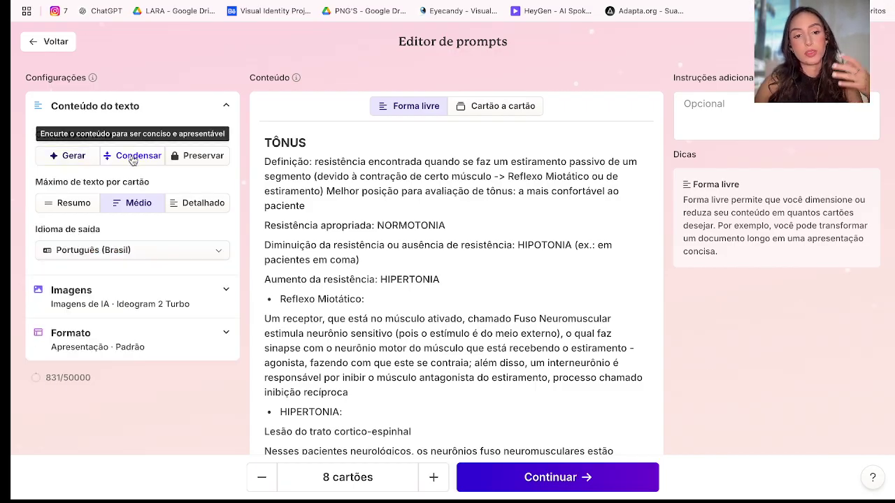
click(187, 159)
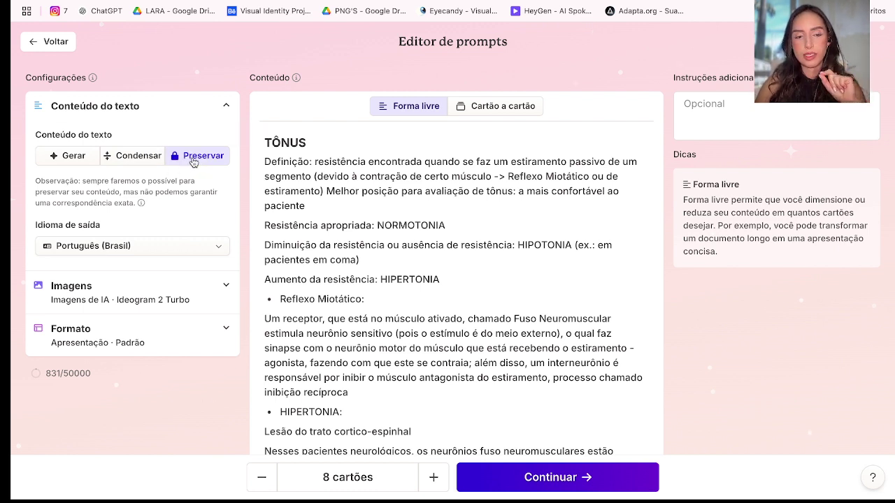
triple_click(305, 191)
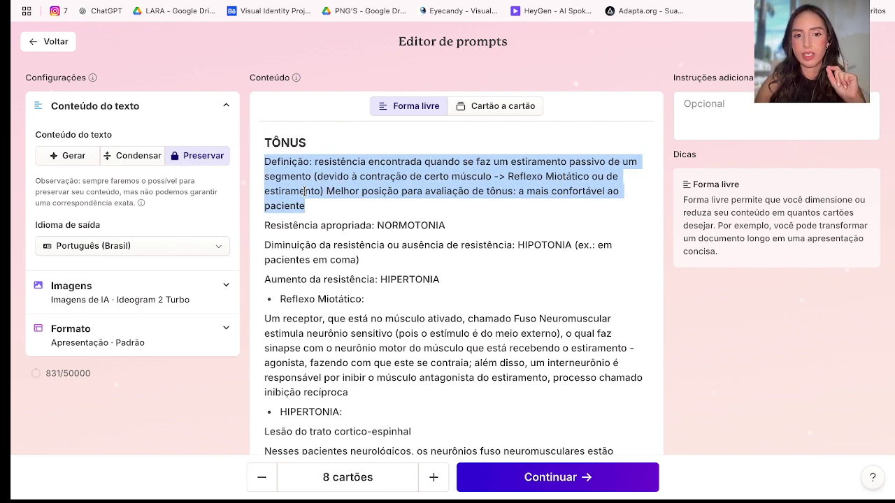
click(265, 143)
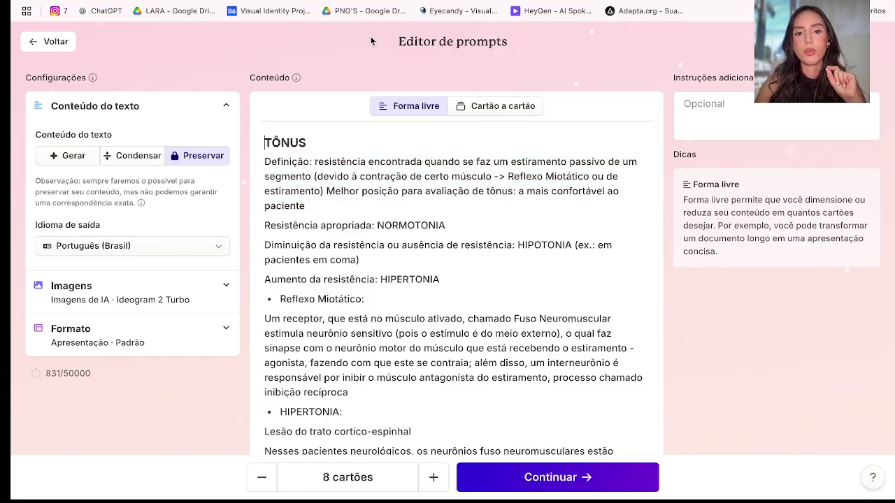
scroll(347, 349, down, 10)
scroll(347, 349, up, 10)
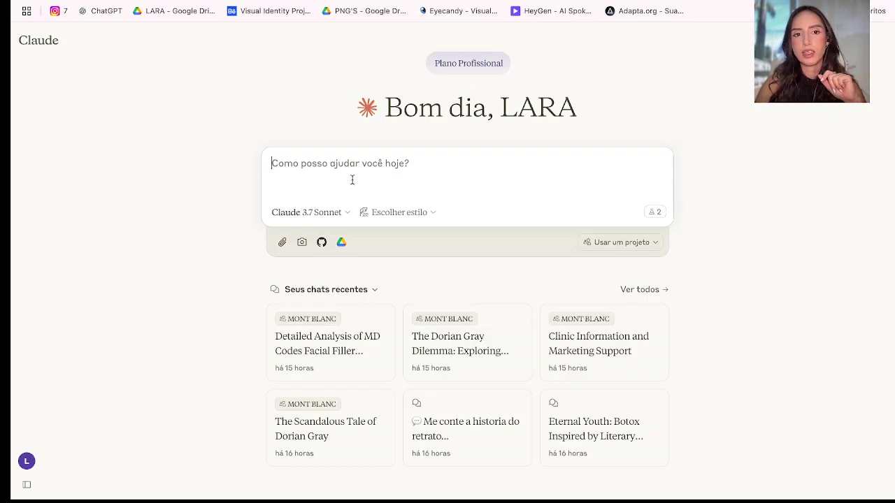
Paste the copied TÔNUS text into a new Claude chat prompt and look over the pasted content.
key(ctrl+v)
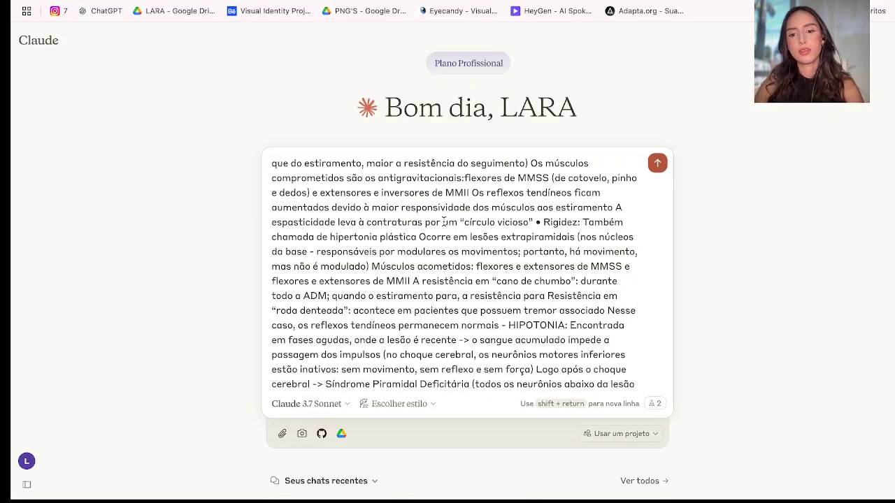
scroll(410, 201, up, 10)
scroll(468, 305, down, 10)
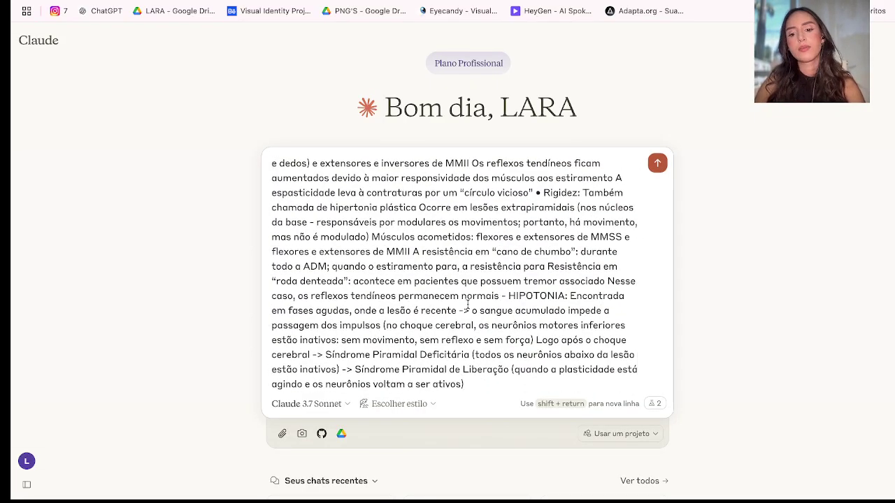
Add the request "crie um texto para vender um curso sobre esse assunto" on a new line below the pasted text.
key(shift+Return)
key(shift+Return)
key(shift+Return)
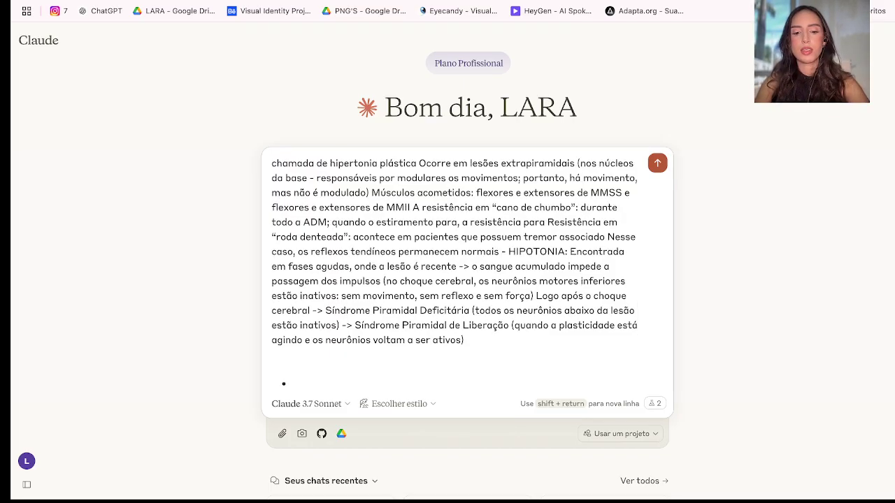
text(crie um)
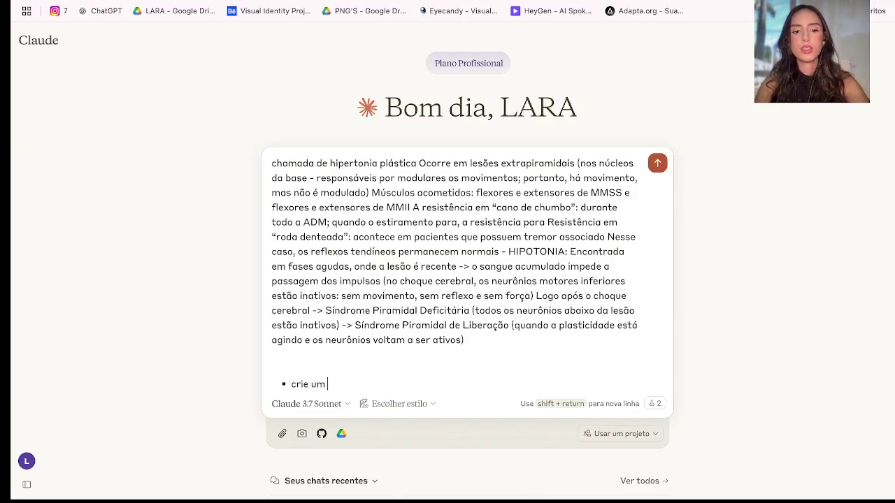
text( texto)
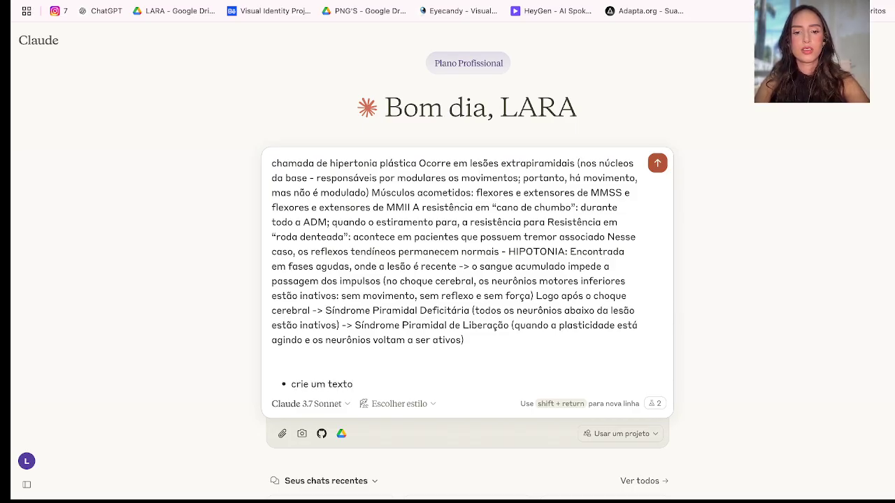
text( para um)
key(BackSpace)
key(BackSpace)
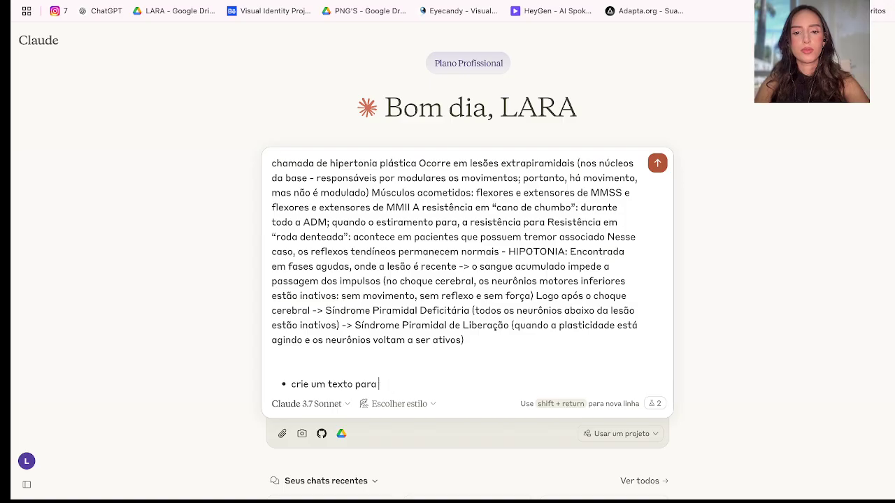
text(vender um curso s)
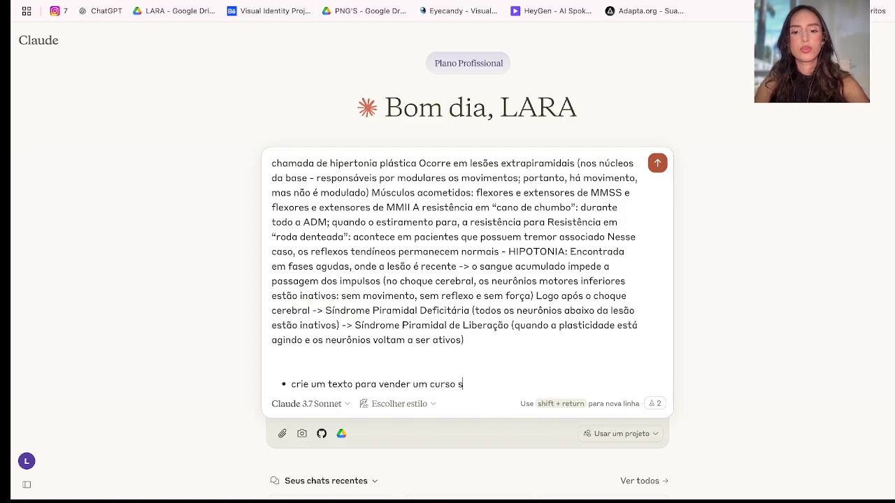
text(obre esse assunto)
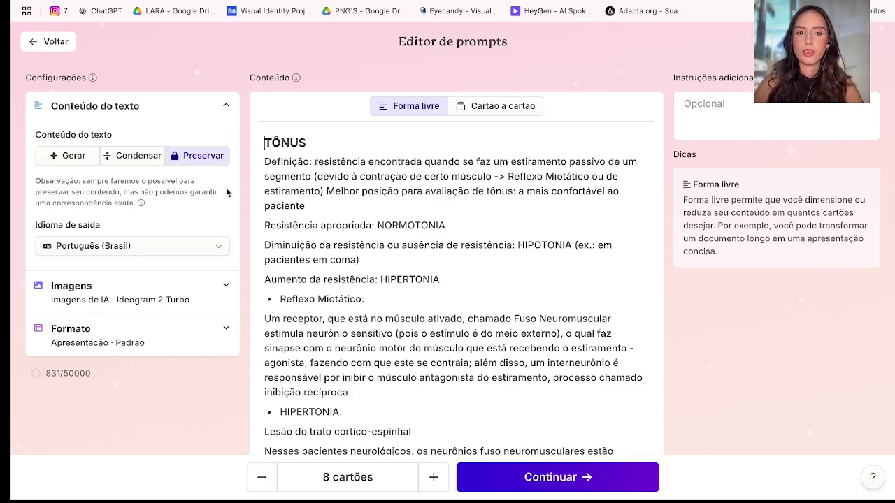
Back in Gamma's prompt editor, compare the Gerar, Condensar and Preservar text content modes.
click(57, 155)
click(126, 155)
click(192, 155)
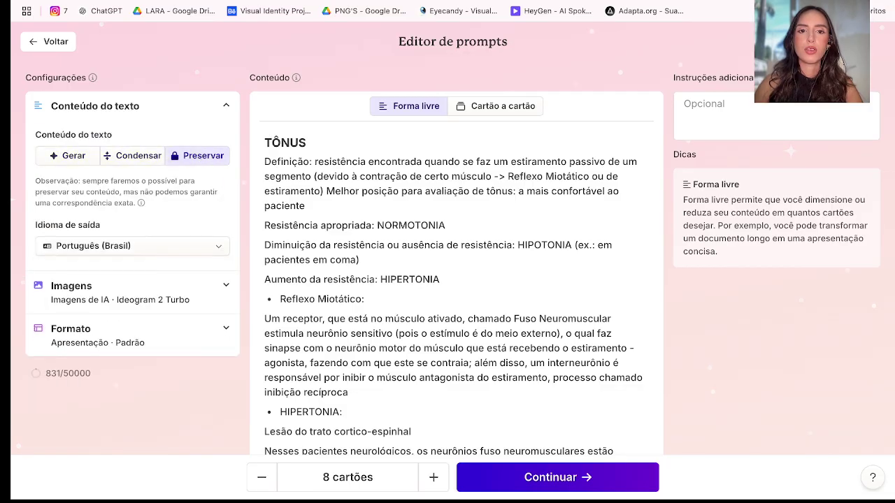
Set the text content mode to Gerar and the target audience to "Médicos que estao querendo aprender mais sobre semiologia neurologica".
click(66, 155)
double_click(89, 274)
triple_click(90, 274)
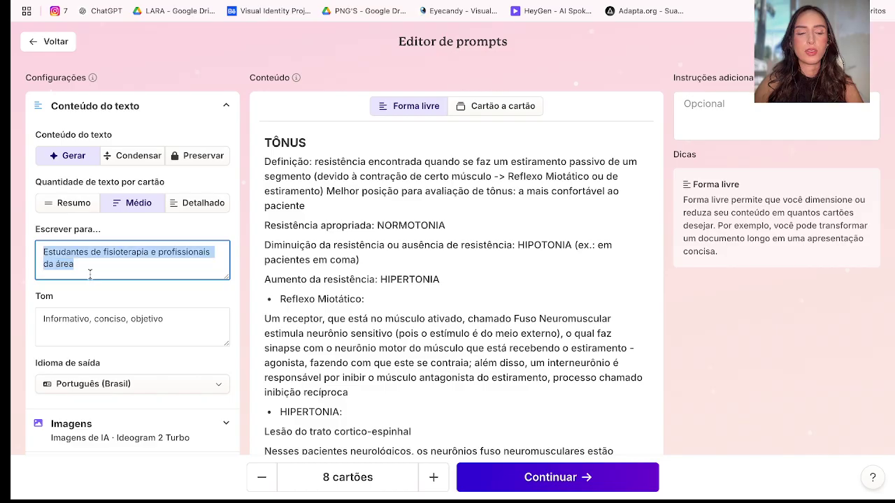
scroll(84, 266, down, 1)
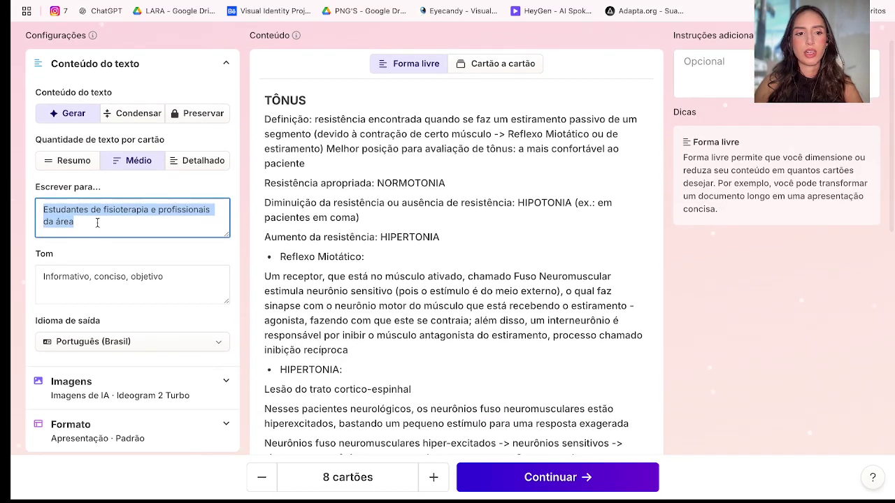
double_click(98, 223)
triple_click(98, 223)
key(BackSpace)
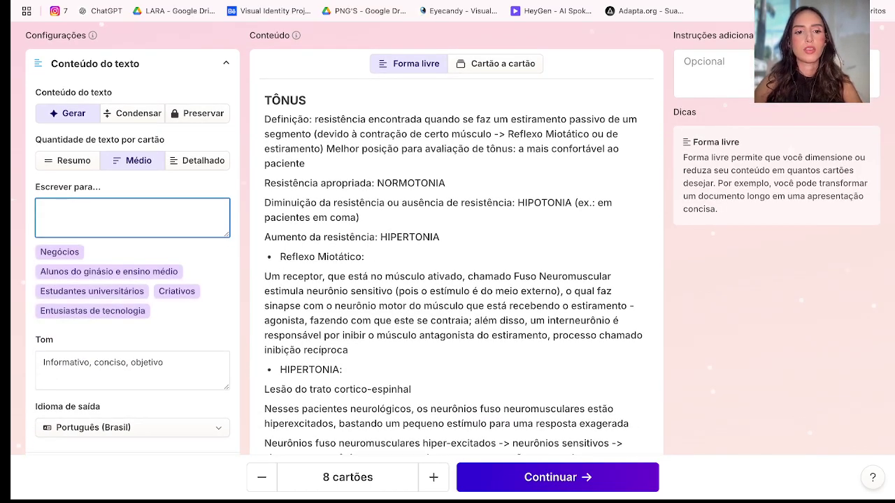
text(M;)
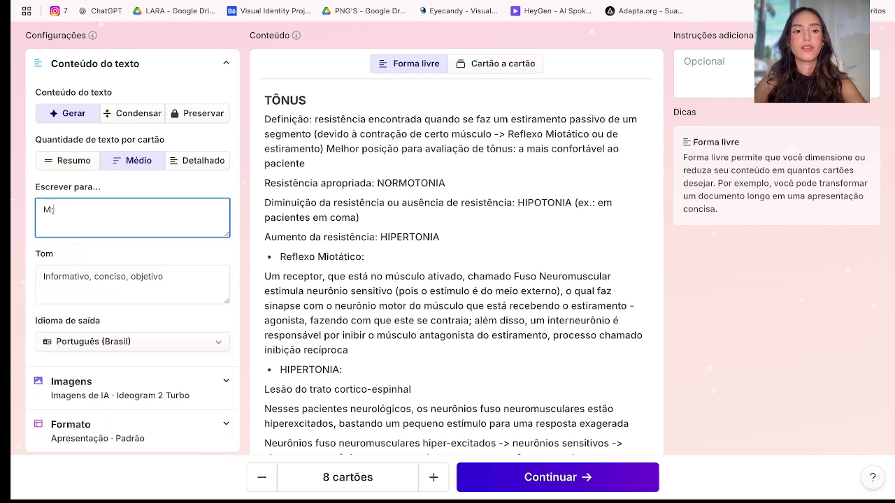
text(edicos)
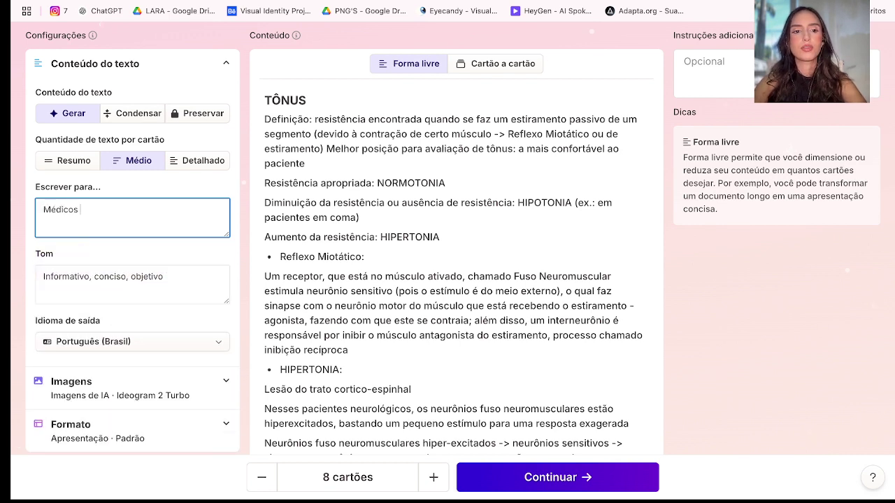
text( que e)
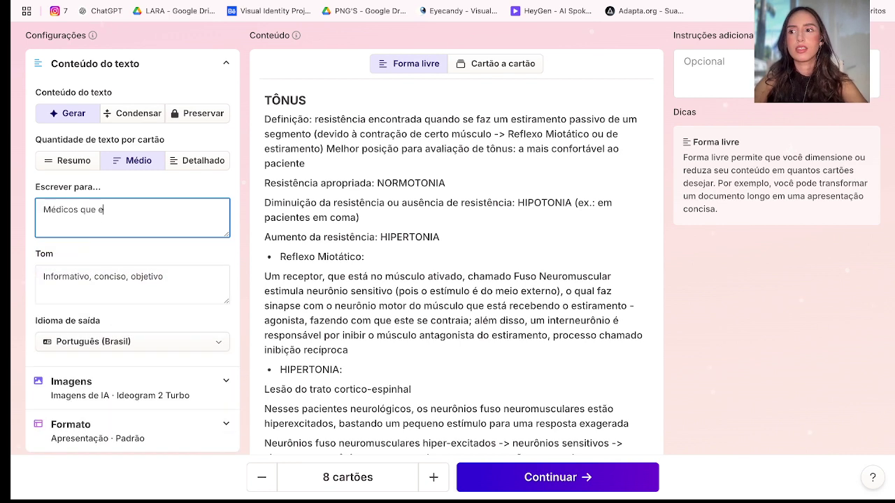
text(stao querendo apr)
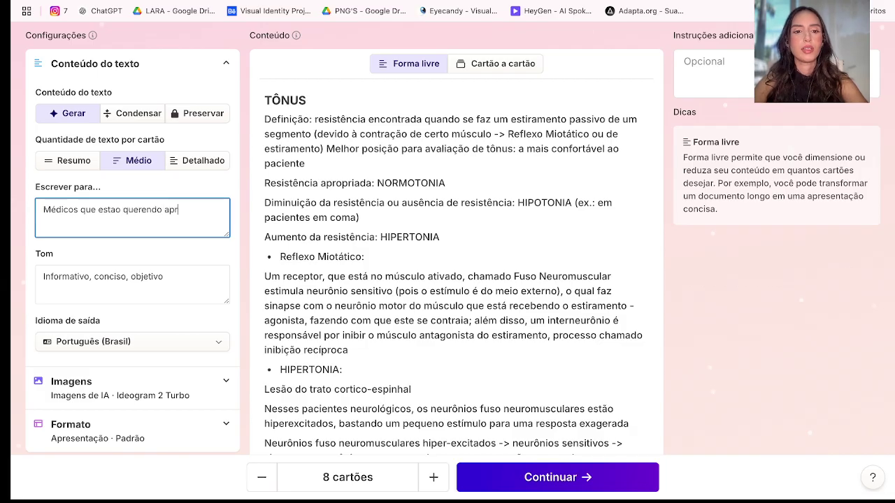
text(ender mais sobre)
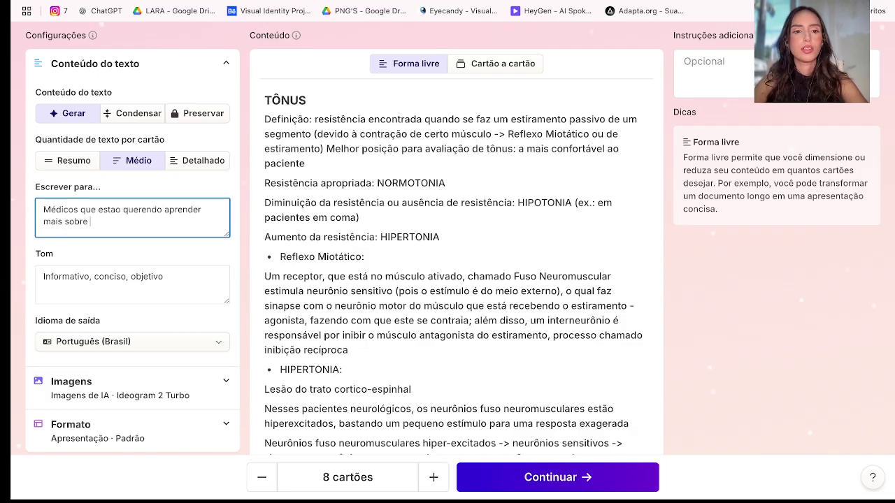
text( semiologia neurologica)
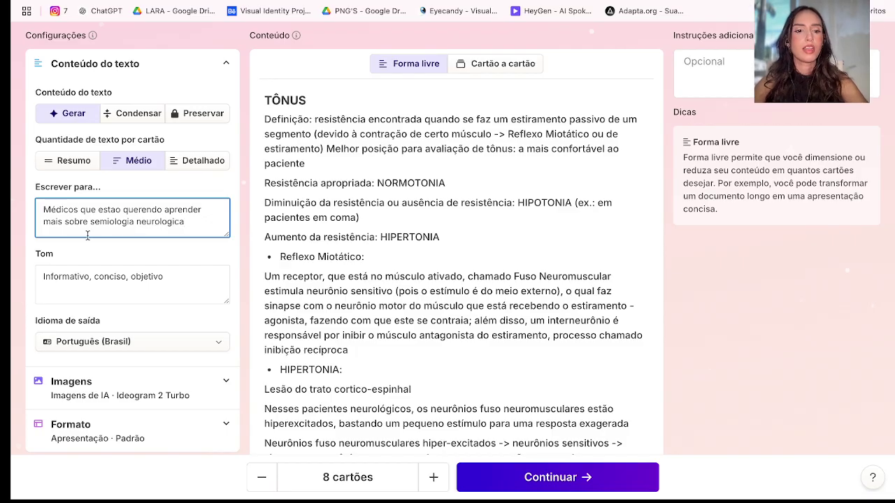
Change the text tone to "Informativo, conciso, divertido, informal".
click(98, 288)
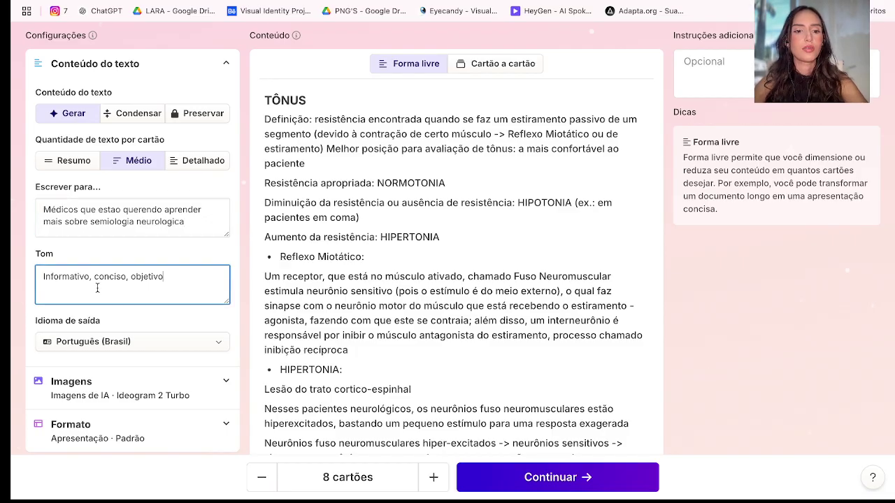
scroll(97, 290, down, 1)
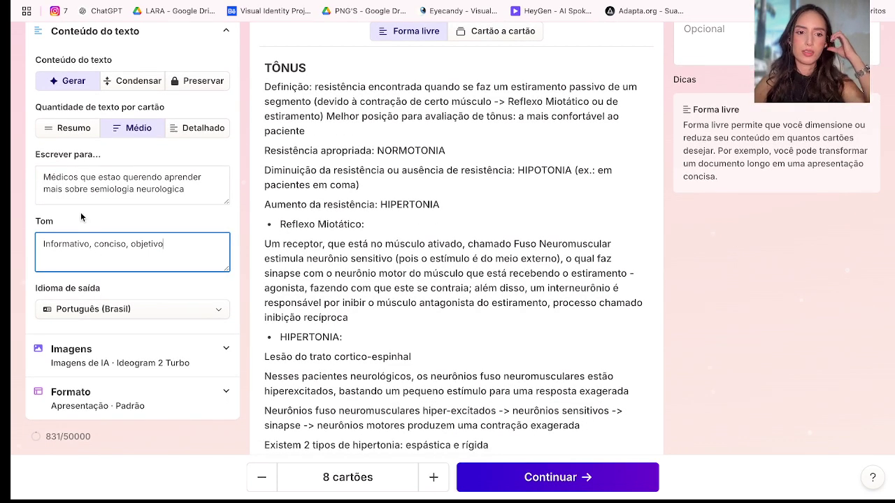
double_click(110, 242)
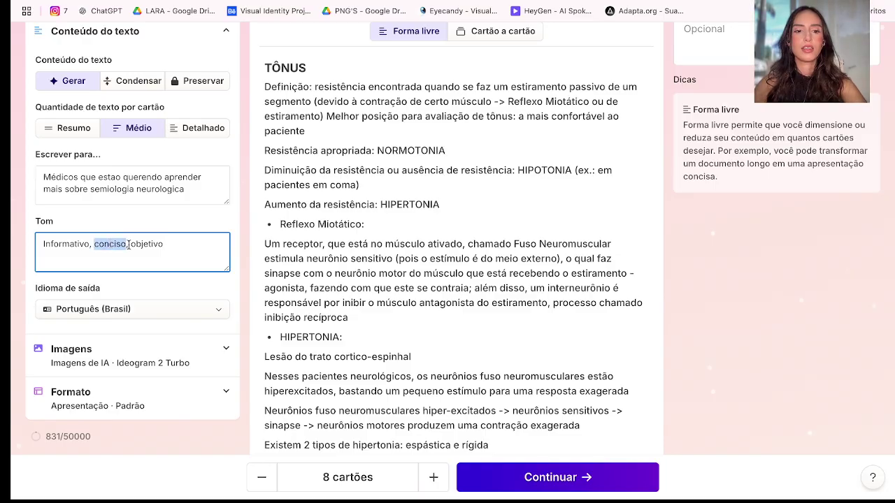
double_click(142, 244)
text(d)
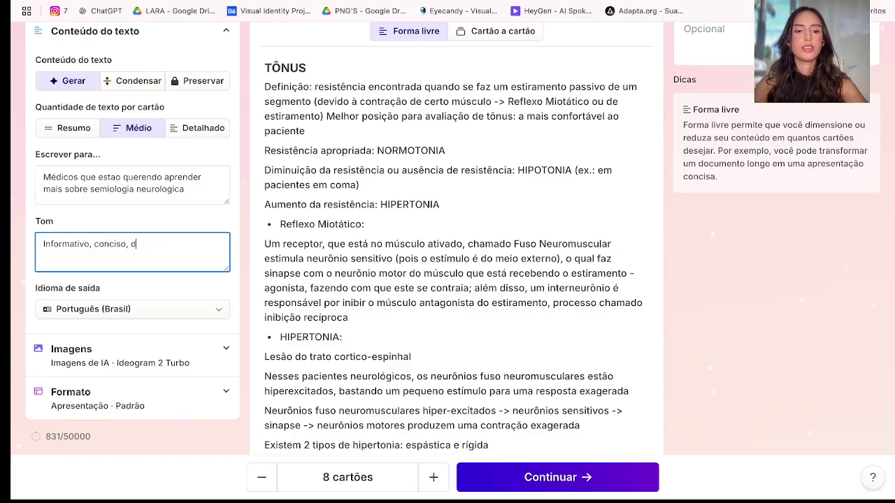
text(ivertido, informar)
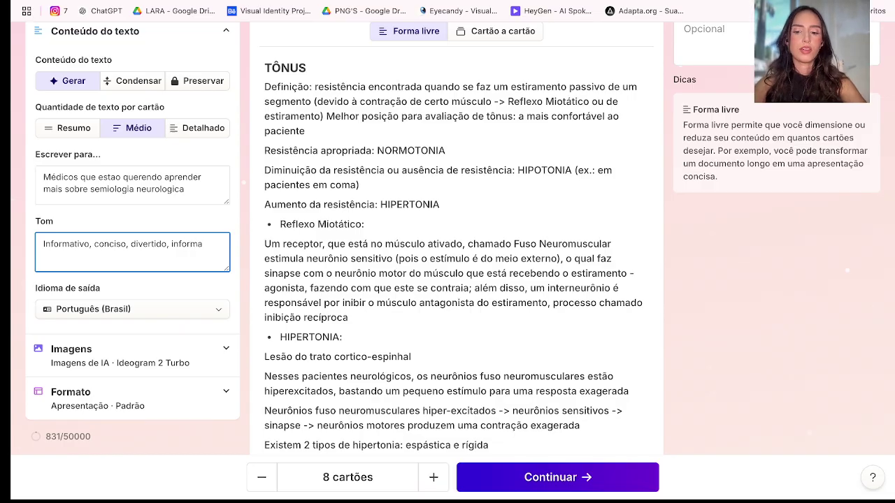
key(ctrl+shift+Left)
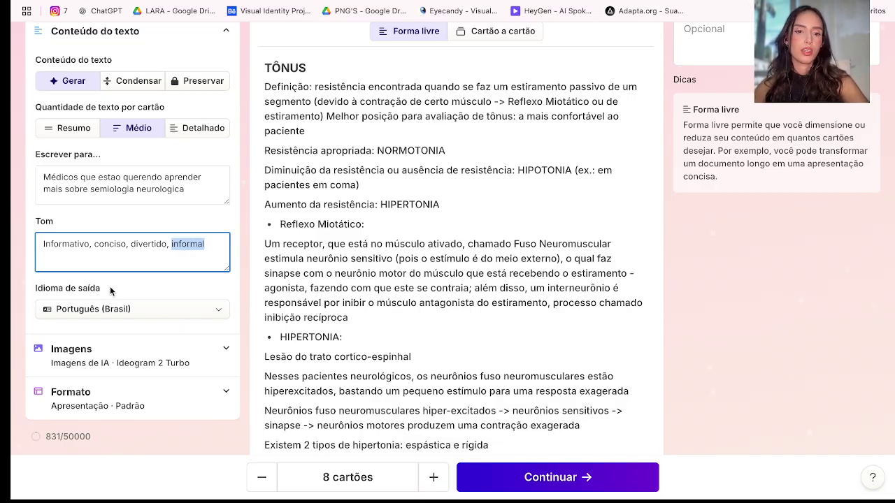
Browse the available output languages and keep Português (Brasil).
click(98, 309)
click(97, 309)
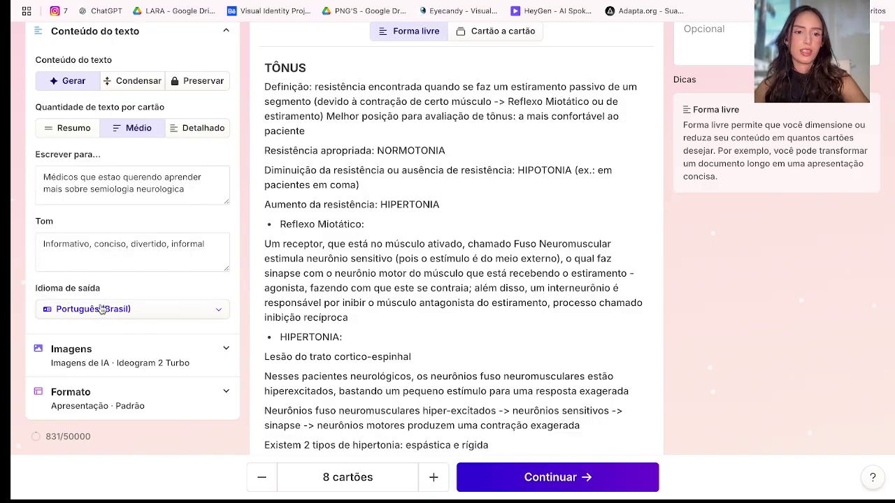
click(98, 309)
scroll(100, 229, up, 2)
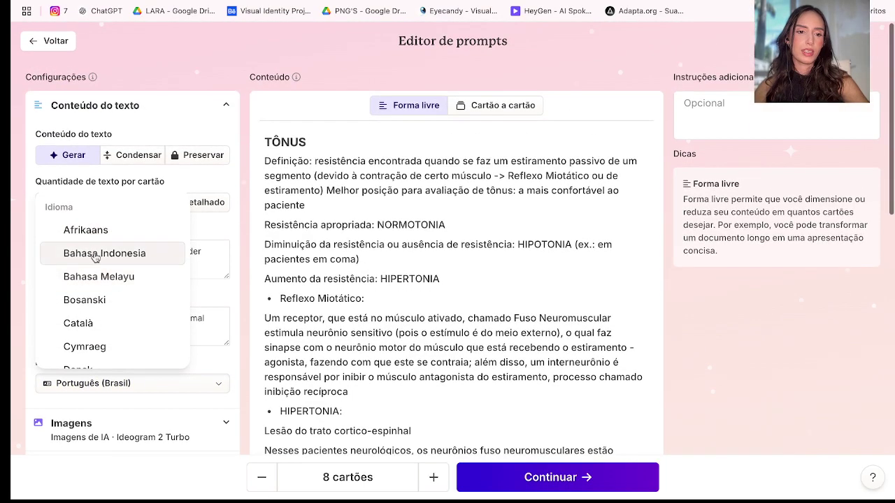
scroll(95, 257, down, 3)
scroll(93, 255, down, 4)
click(173, 385)
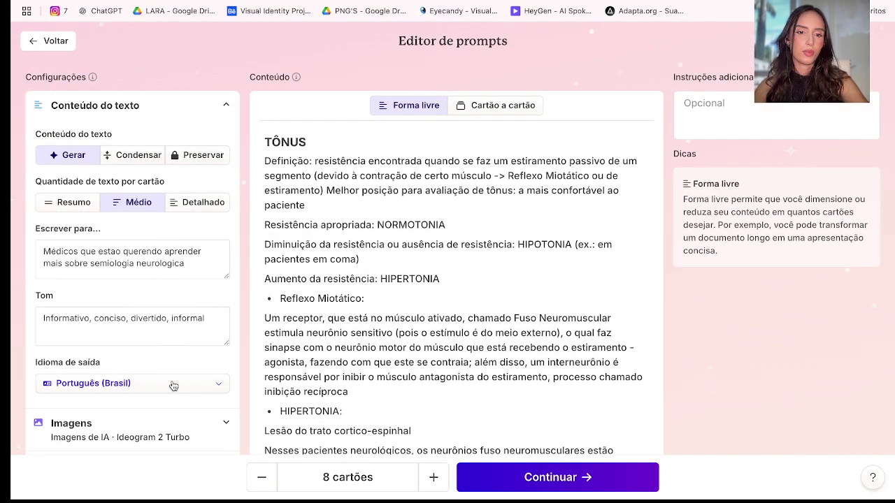
Set the text content mode back to Preservar and review the imported text in the Forma livre layout.
click(213, 162)
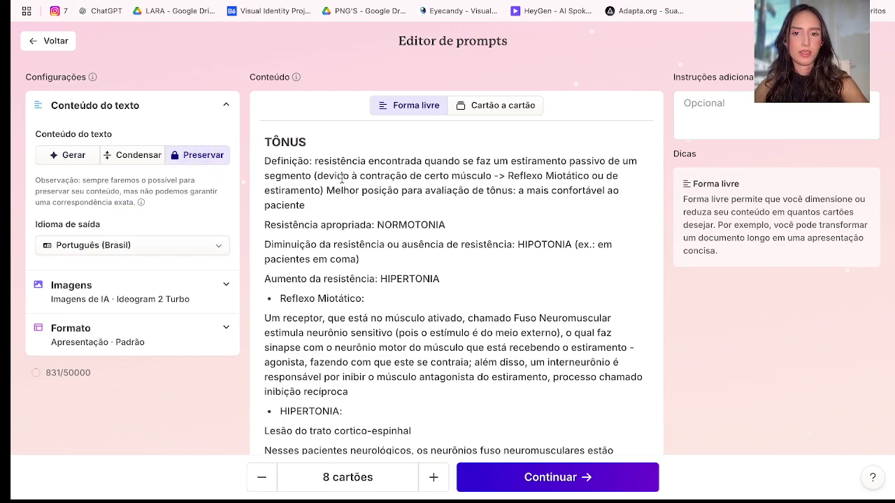
scroll(342, 178, down, 3)
scroll(421, 163, up, 2)
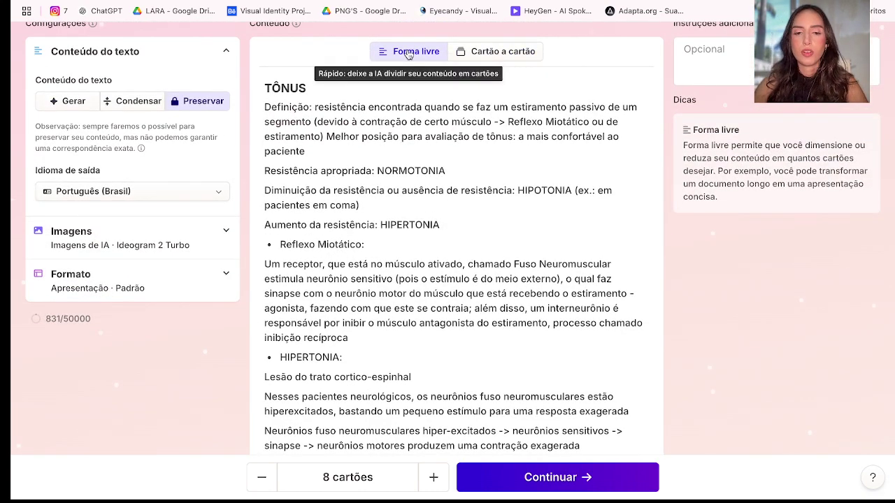
scroll(471, 270, down, 2)
scroll(472, 269, down, 5)
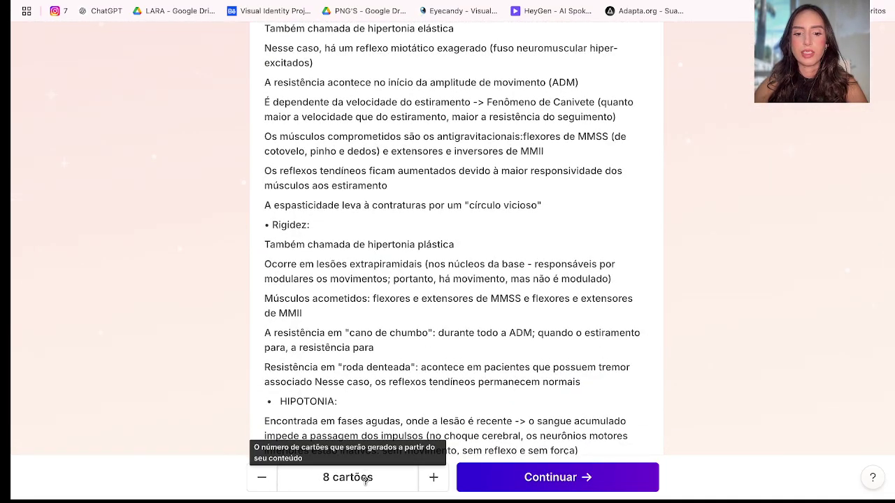
Try a higher number of cards to generate and reduce it to 4.
click(434, 479)
click(433, 478)
click(433, 479)
click(253, 488)
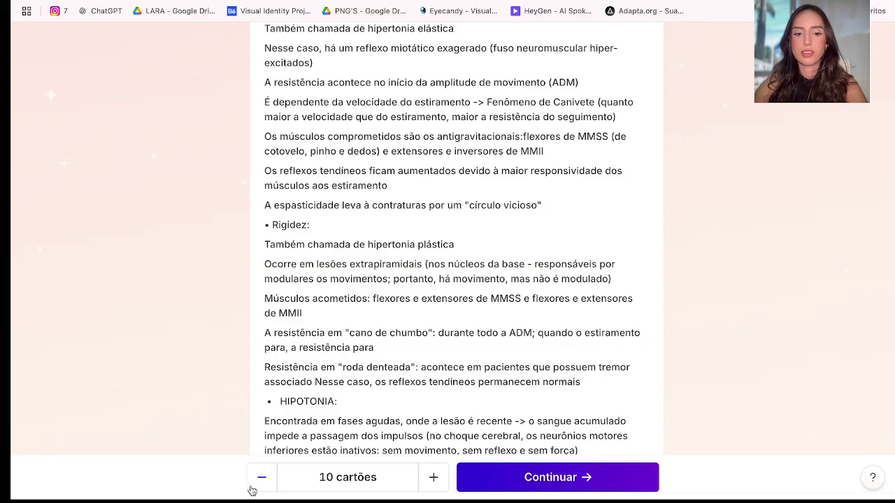
click(254, 488)
click(253, 489)
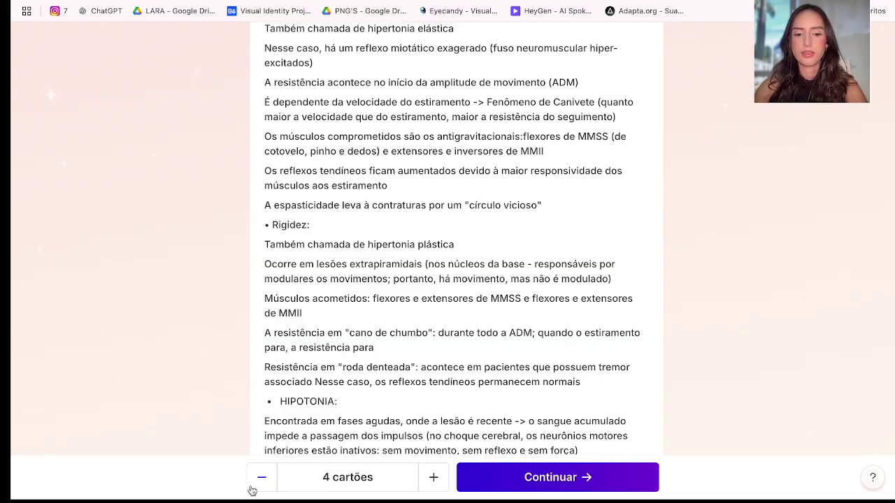
Switch the content to Cartão a cartão and have the text divided into cards automatically.
scroll(379, 151, up, 10)
click(482, 107)
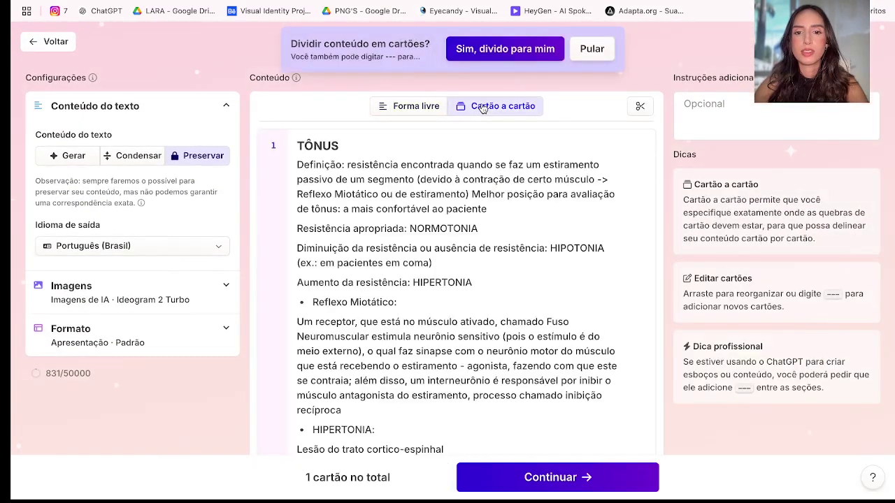
scroll(429, 259, down, 1)
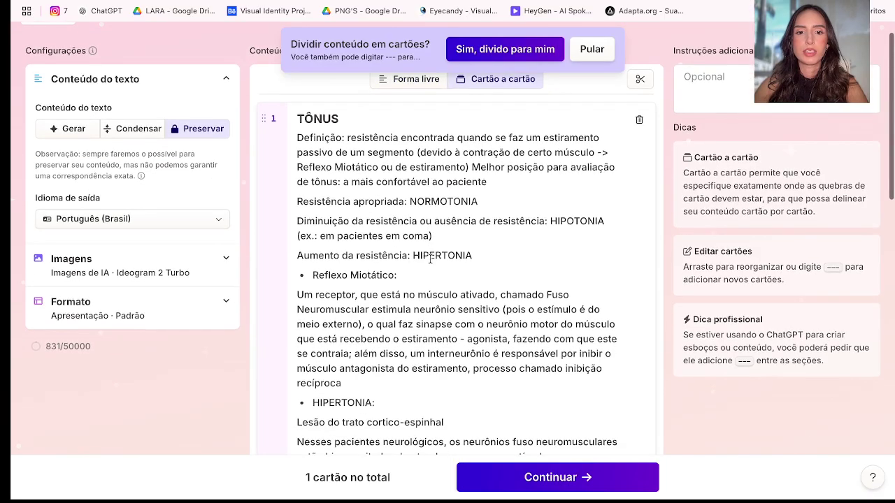
click(505, 50)
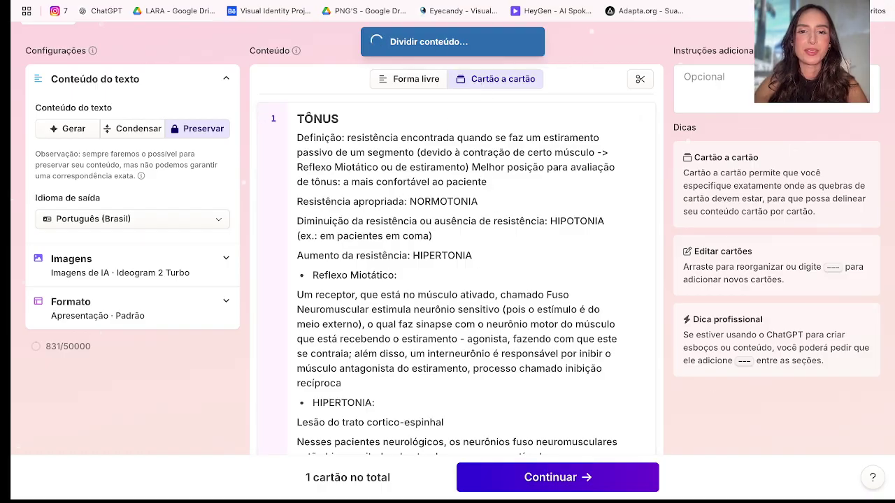
Split the "Rigidez" card into two cards just before the "Músculos acometidos" paragraph.
scroll(483, 203, down, 4)
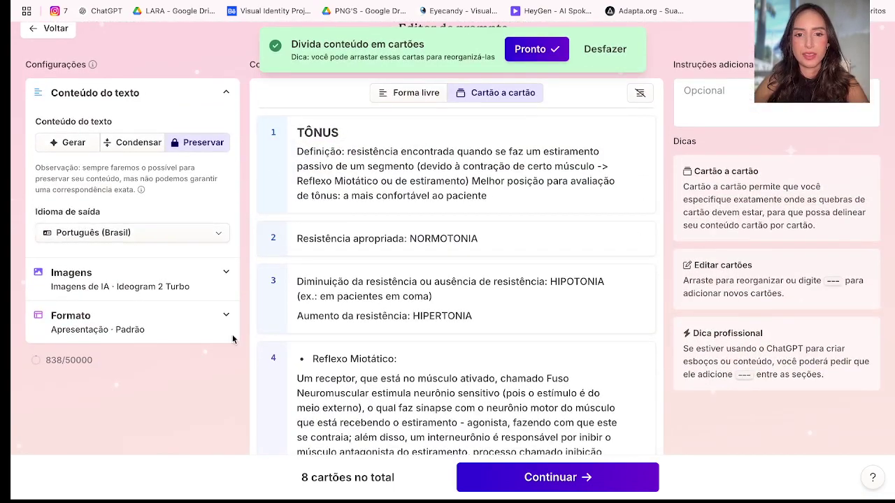
scroll(351, 328, down, 10)
scroll(351, 329, down, 2)
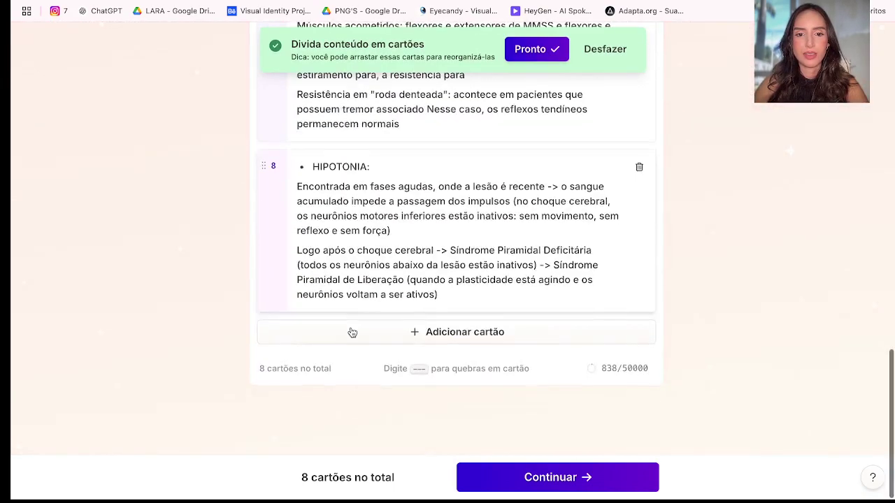
scroll(352, 331, up, 4)
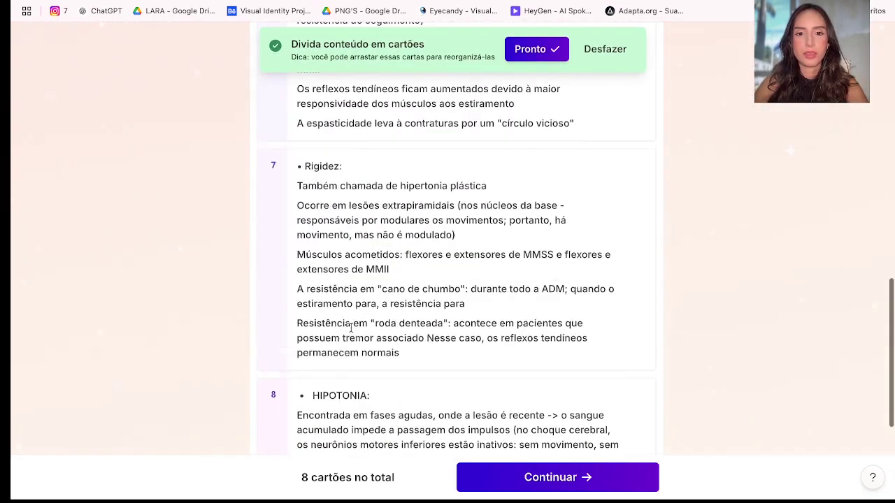
click(500, 233)
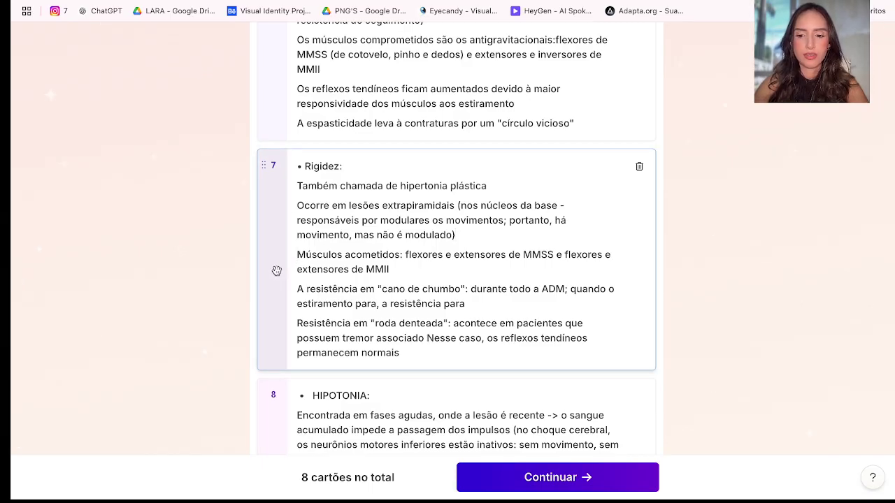
key(ctrl+Return)
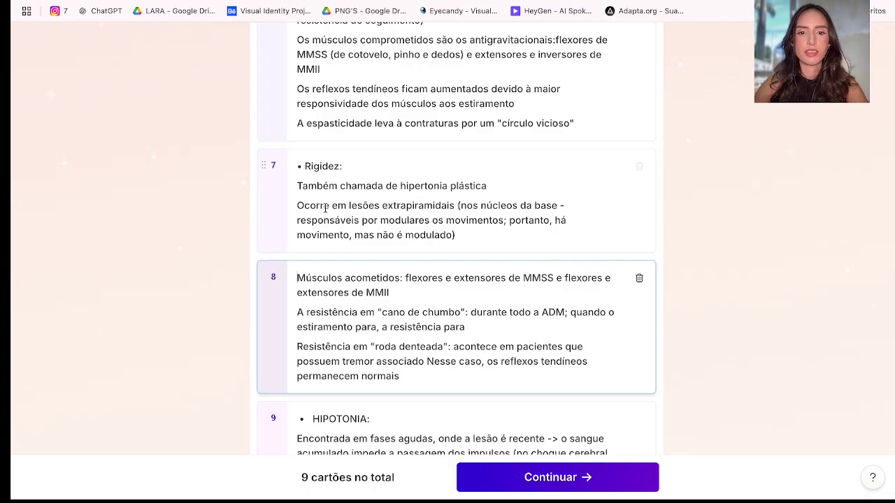
Split the "Espasticidade" card into two cards just before "A resistência acontece no início da amplitude de movimento (ADM)".
scroll(308, 140, up, 3)
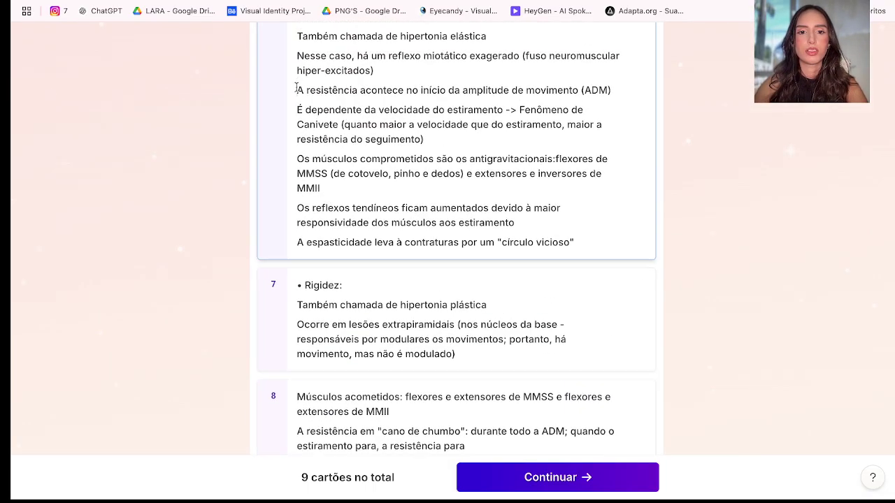
click(296, 89)
key(ctrl+Return)
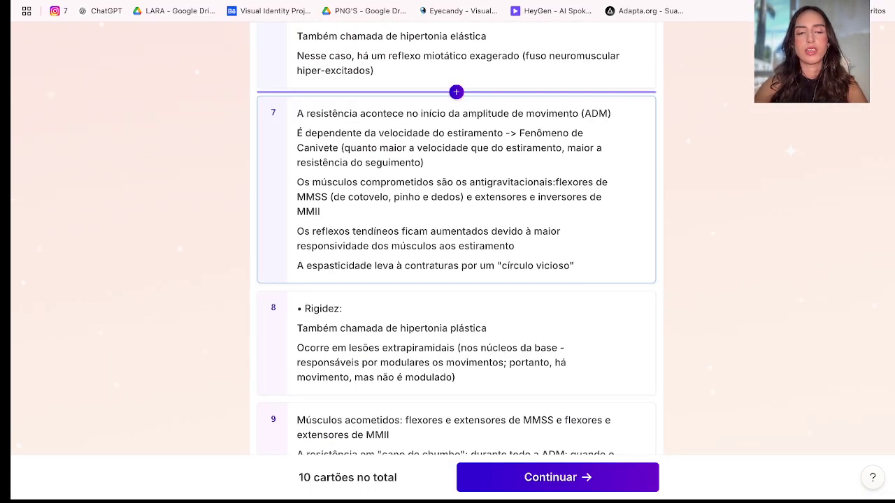
Review the divided cards from start to end and expand the Imagens settings.
scroll(455, 237, up, 8)
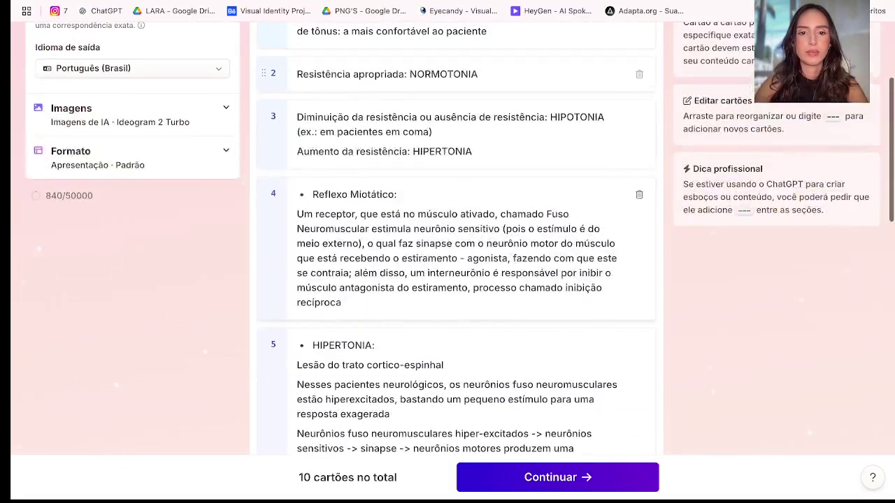
scroll(335, 229, up, 3)
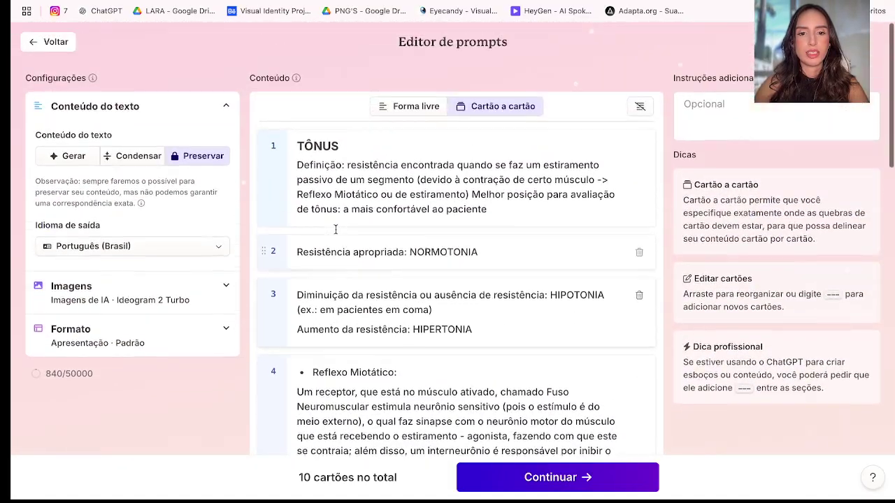
scroll(334, 229, down, 15)
scroll(335, 229, up, 10)
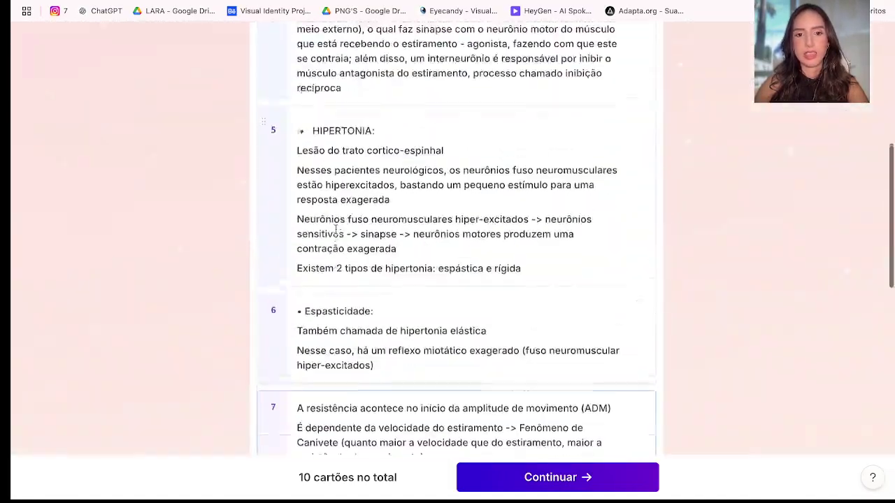
scroll(335, 229, up, 10)
click(77, 297)
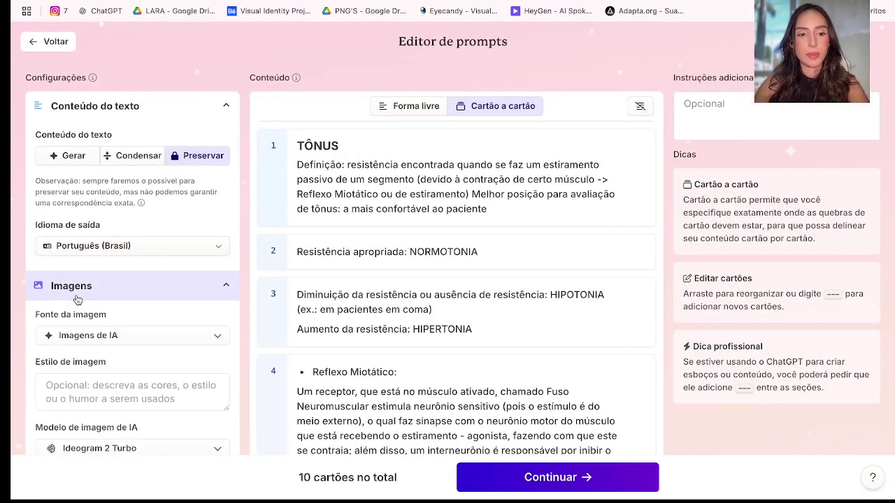
scroll(155, 318, down, 3)
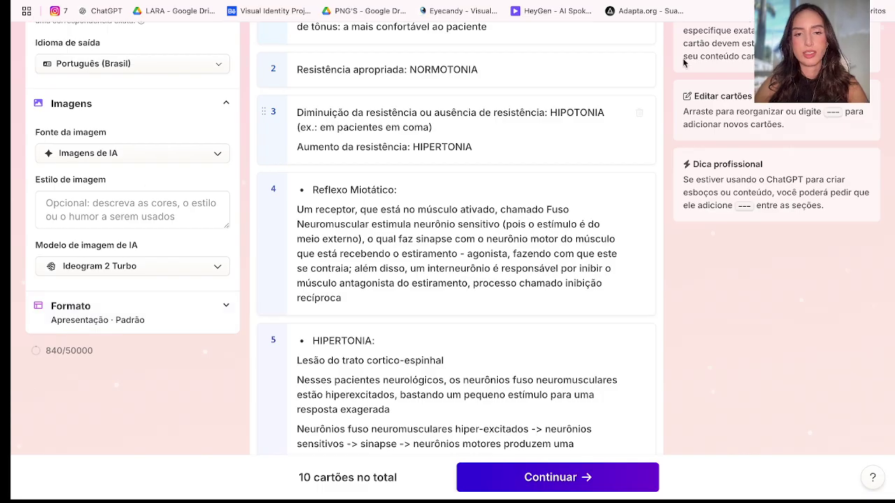
Set the image source to Imagens da Web and look through its image licence options, keeping Todas as imagens.
click(186, 160)
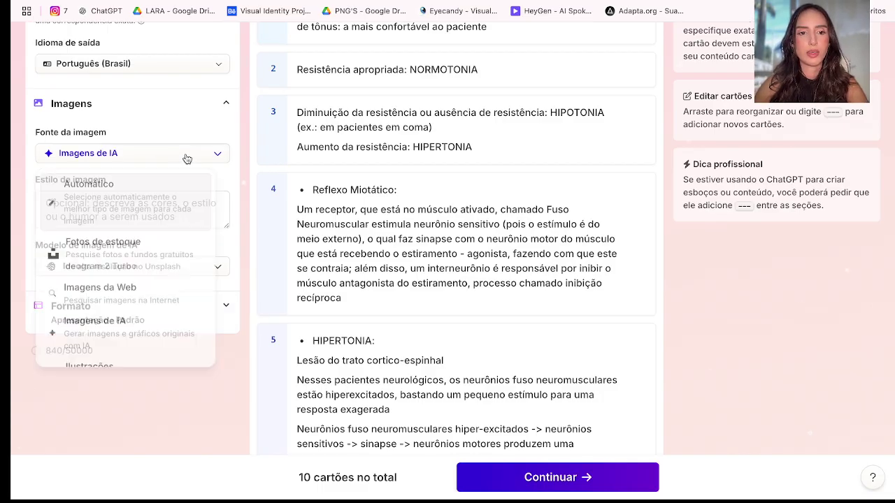
scroll(166, 307, down, 3)
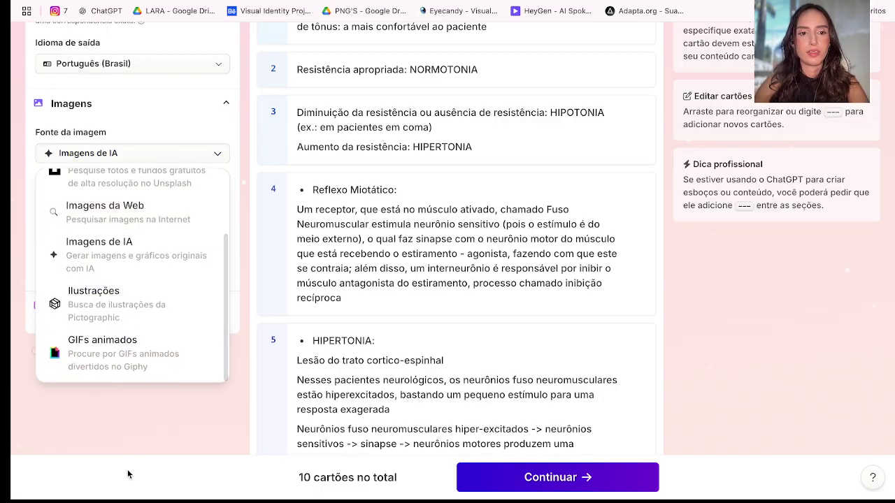
scroll(122, 258, up, 3)
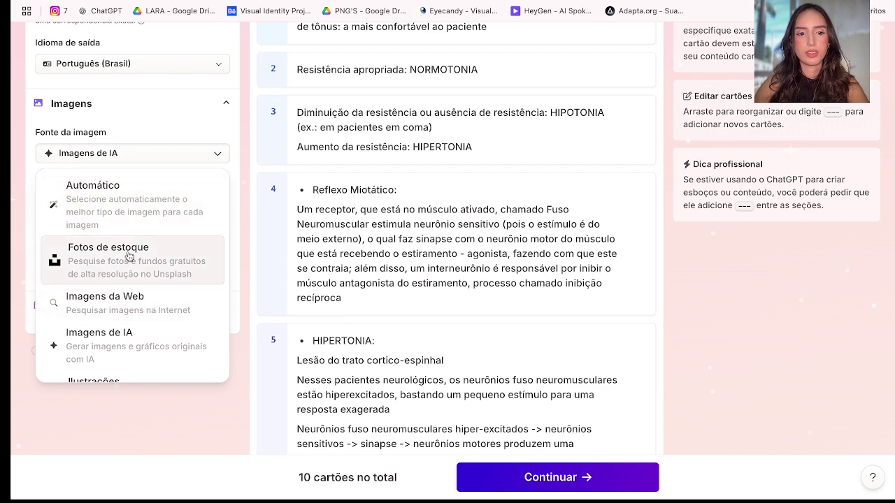
click(144, 303)
click(132, 205)
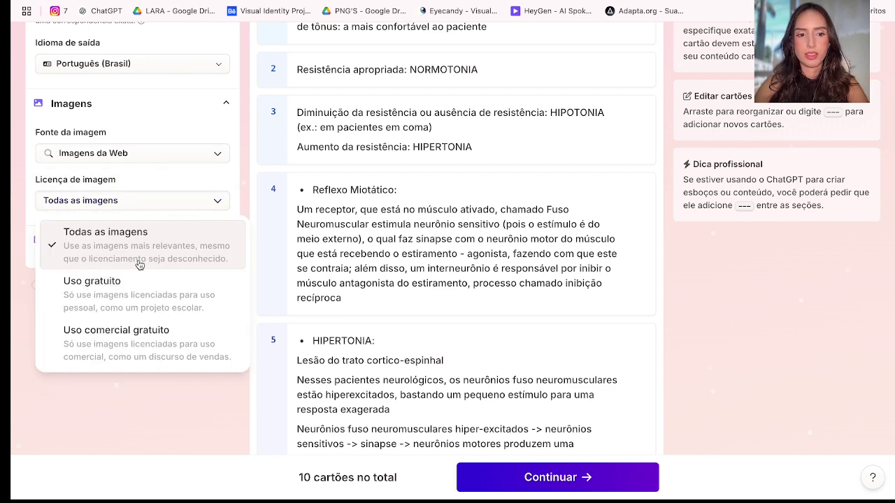
click(129, 204)
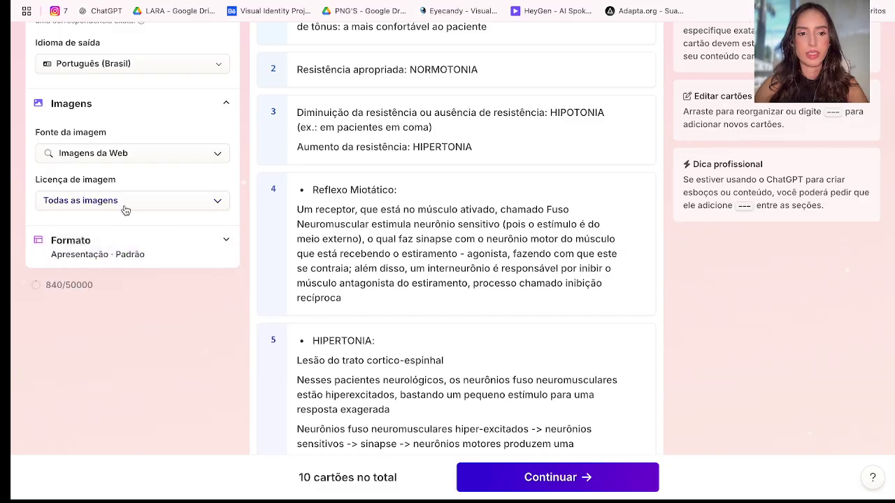
click(126, 207)
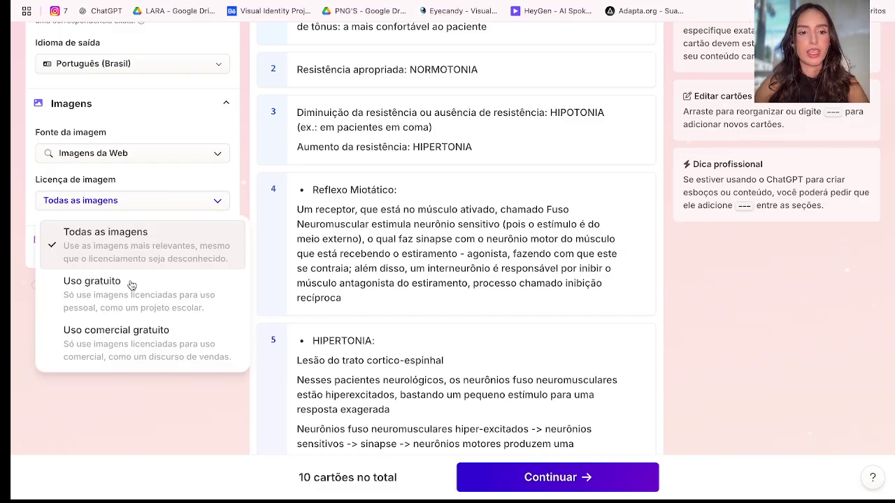
click(140, 204)
Browse the available image sources and set the image source back to Imagens de IA.
click(149, 157)
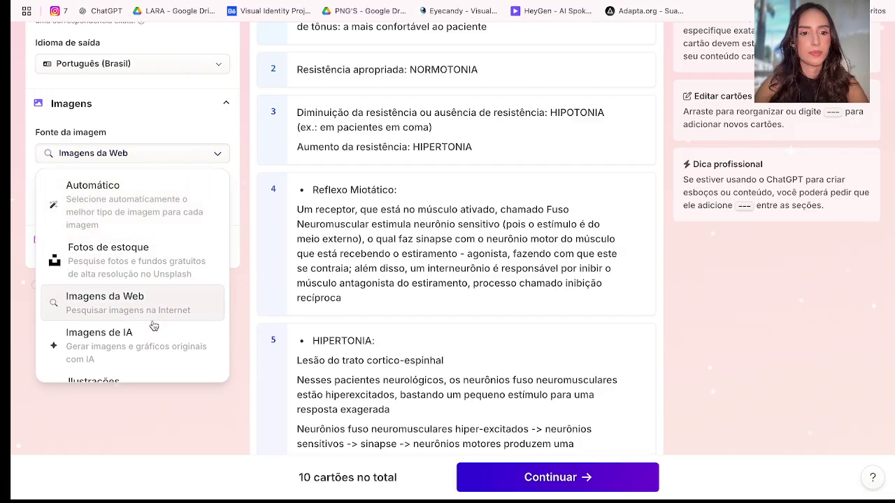
scroll(150, 323, down, 3)
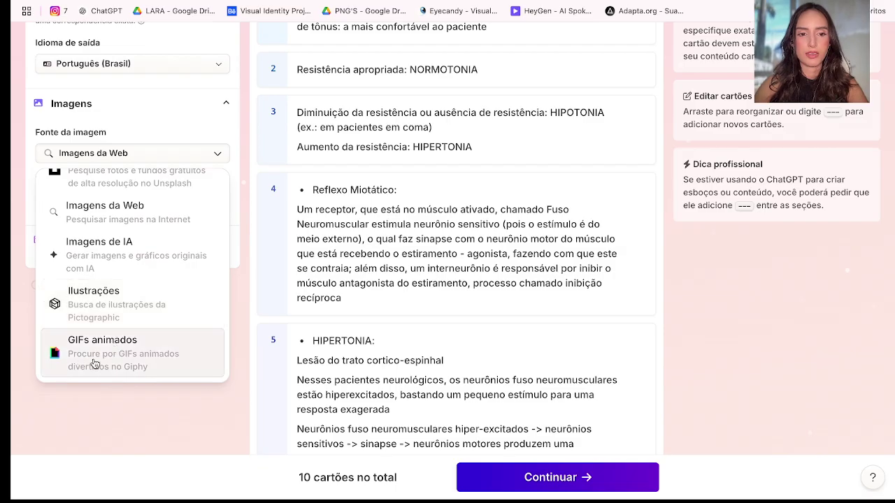
click(100, 262)
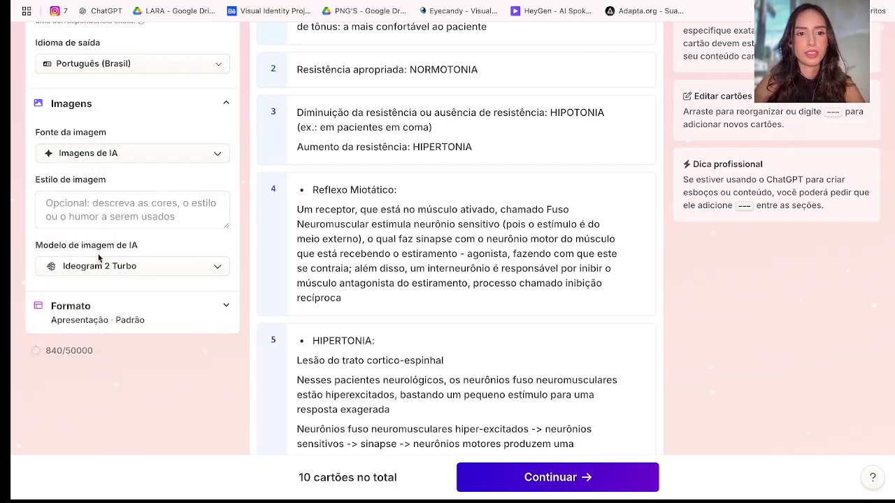
Describe the image style as "imagens hiperrealistas de médicos em atendimento".
click(107, 200)
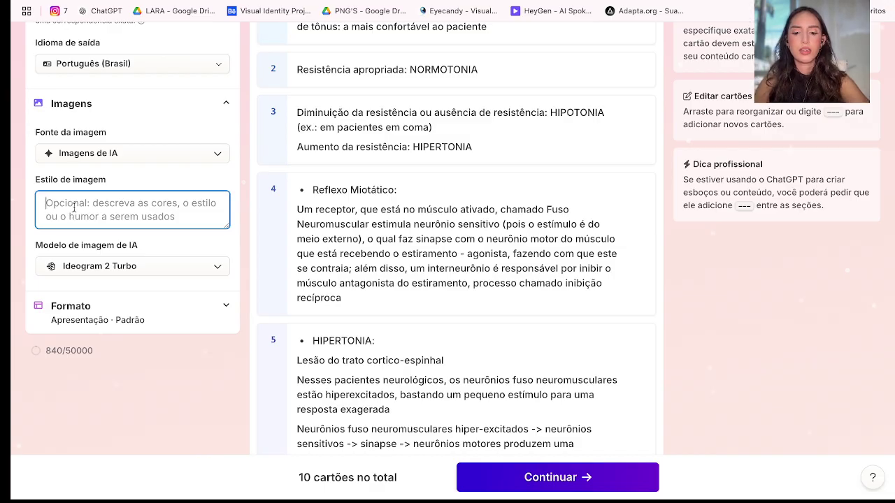
text(imagens hi)
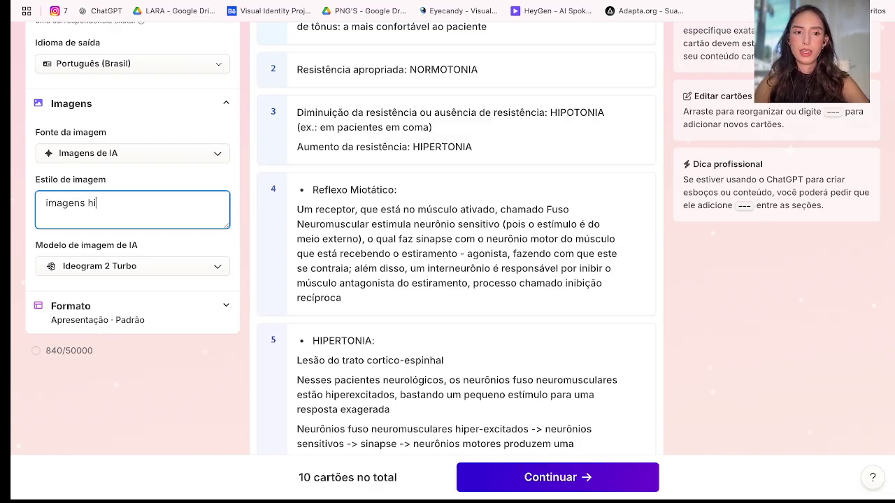
text(perrealistas)
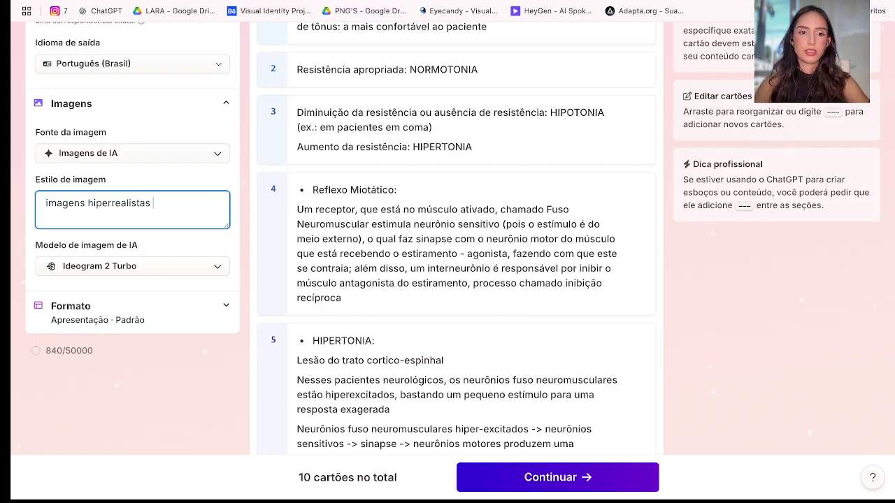
text( de médicos em a)
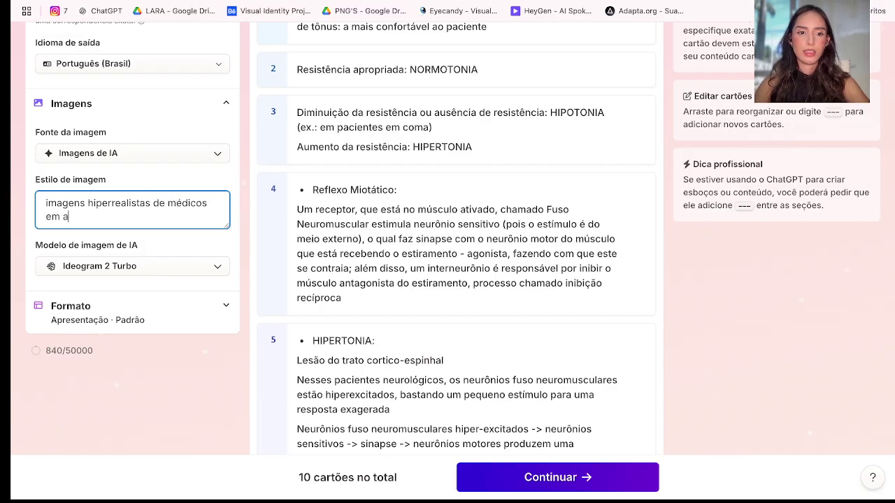
text(tendimento)
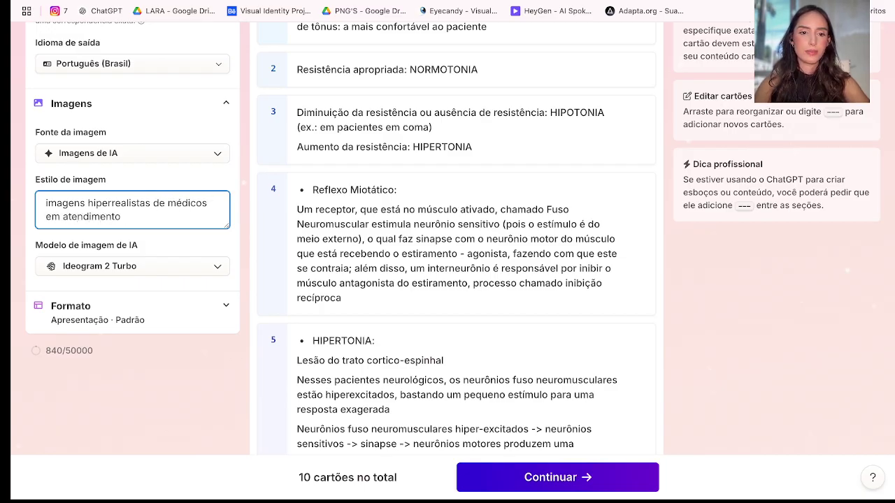
Extend the image style description with "esses médicos estarão em um consultório elegante, minimalista".
text(. ess)
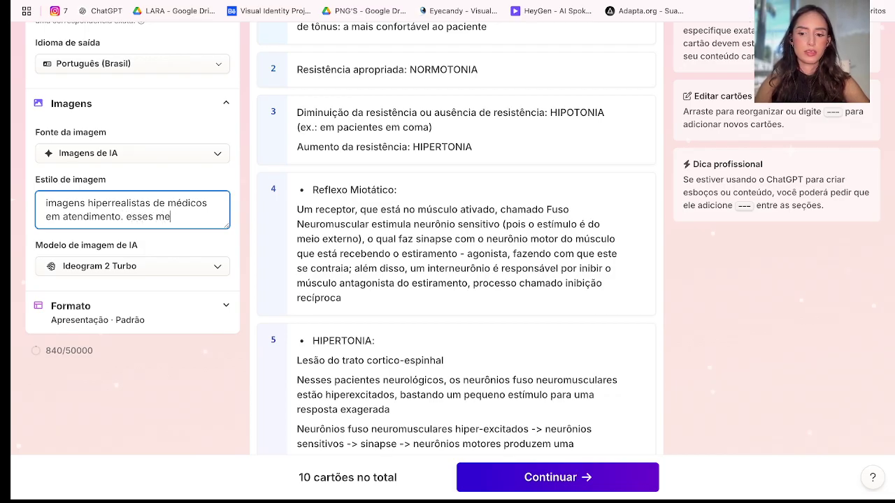
text(es médicos estaa)
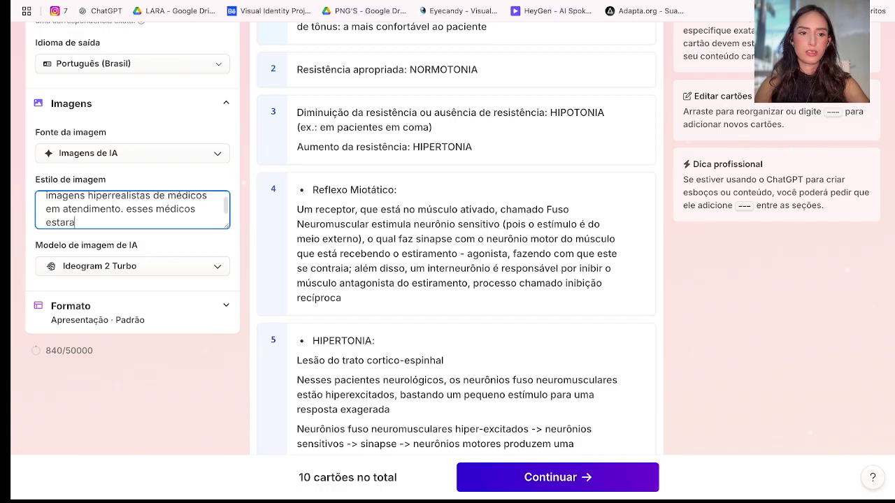
key(BackSpace)
text(ão )
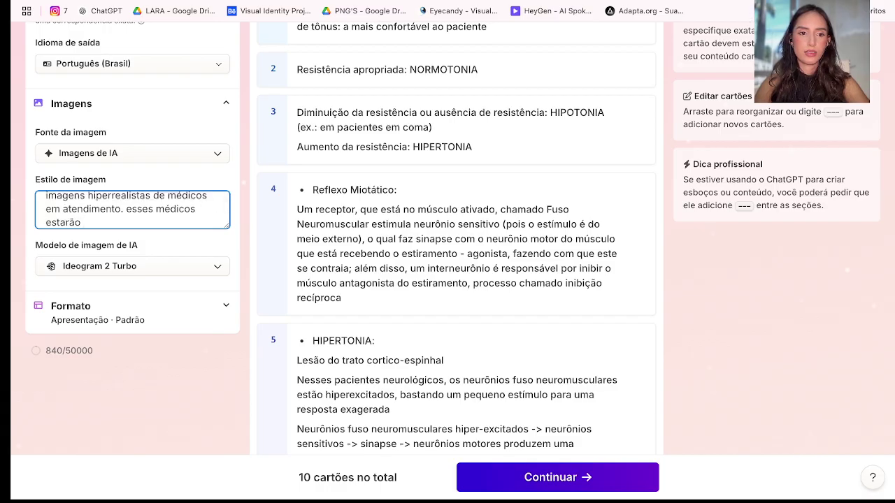
text(em um cons)
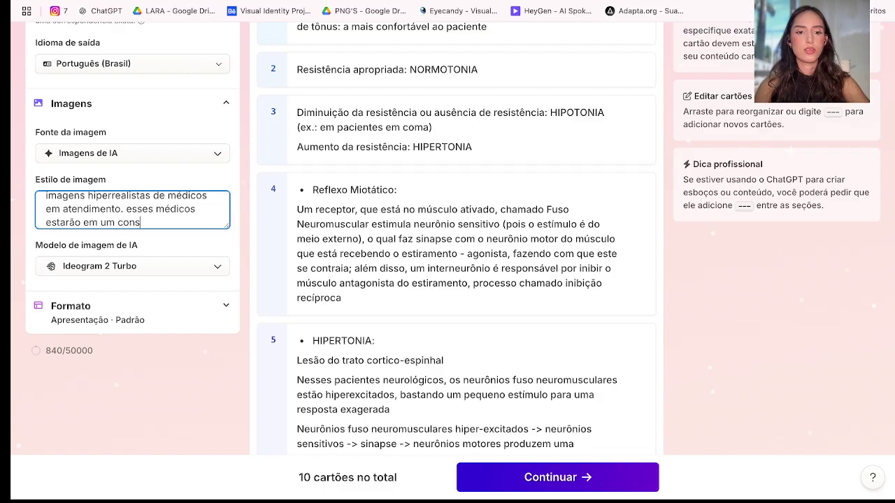
text(ultório elega)
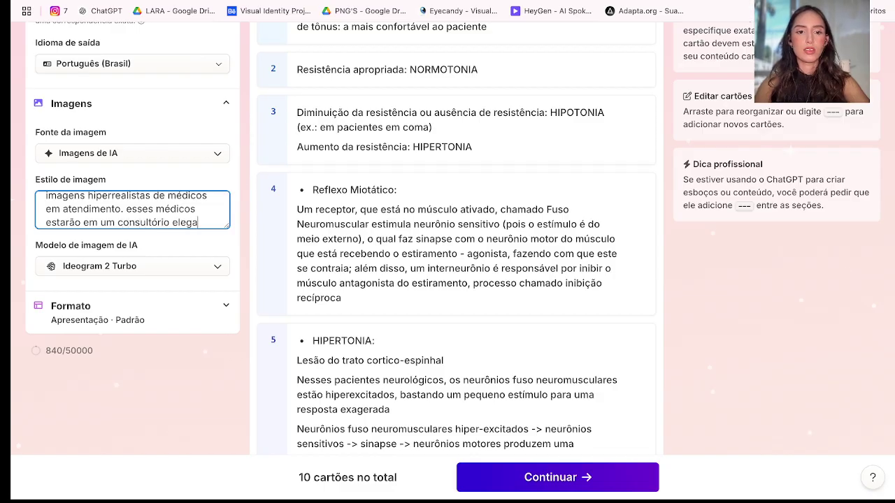
text(nte, minimalista)
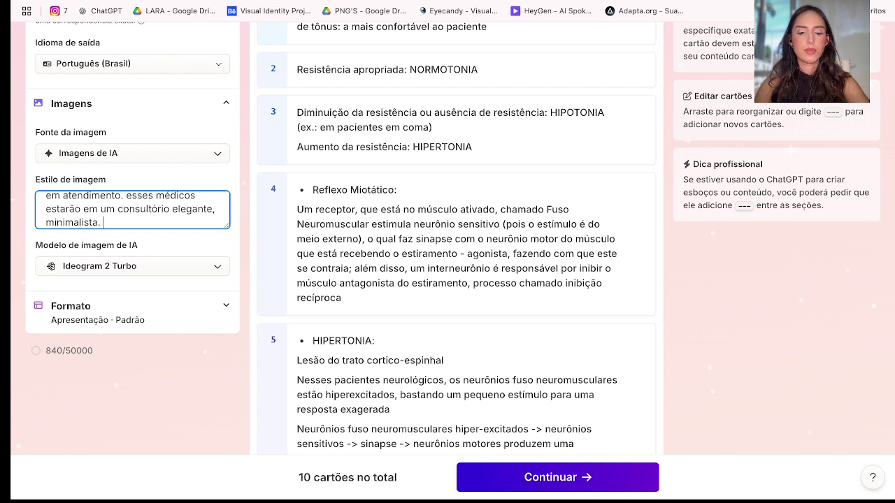
Extend the image style description with the sentence "Devem estar com semblante acolhedor.".
text(. Devem)
key(BackSpace)
key(BackSpace)
key(BackSpace)
key(BackSpace)
text(evem )
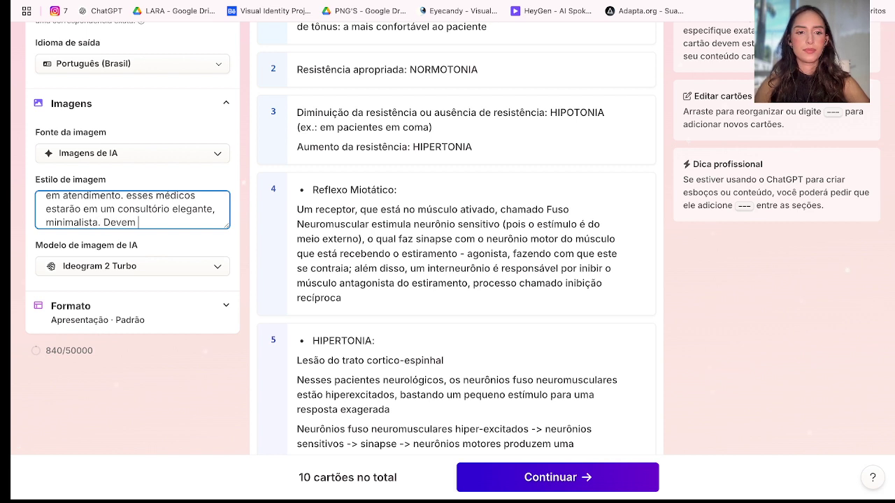
text(estar com semp)
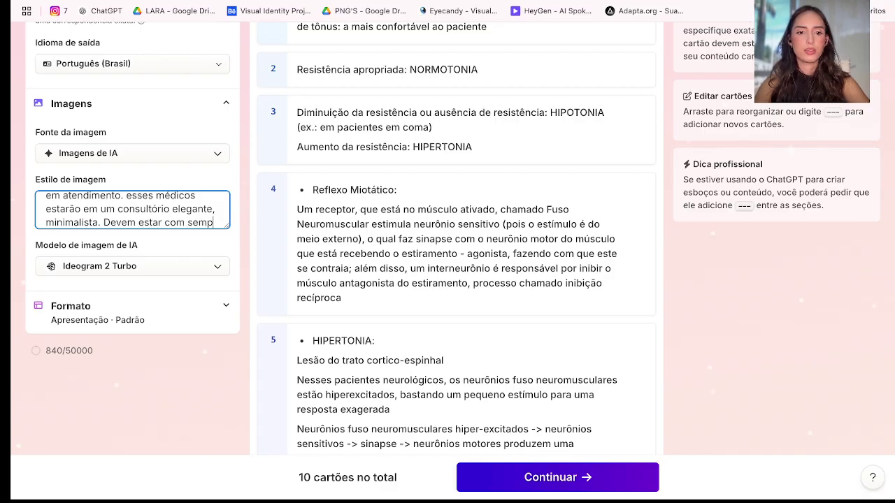
text(blante aco)
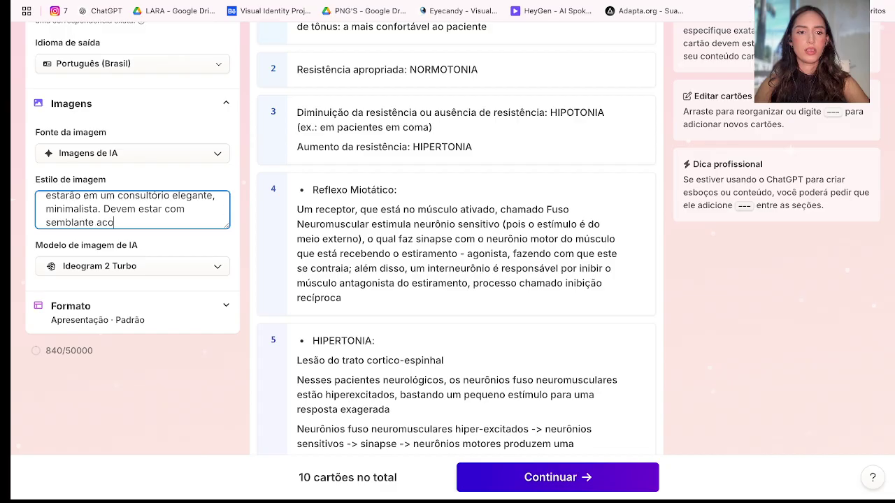
text(lhedor.)
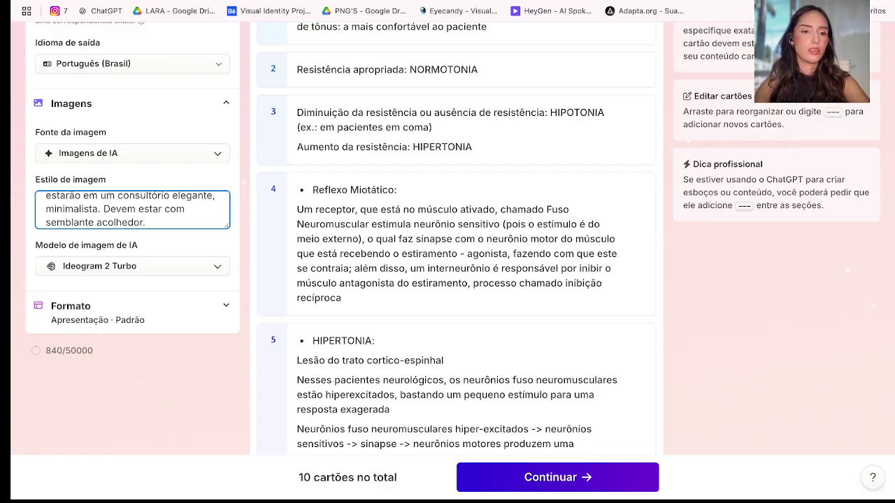
Look through the basic, advanced and premium AI image models and keep Ideogram 2 Turbo.
click(132, 267)
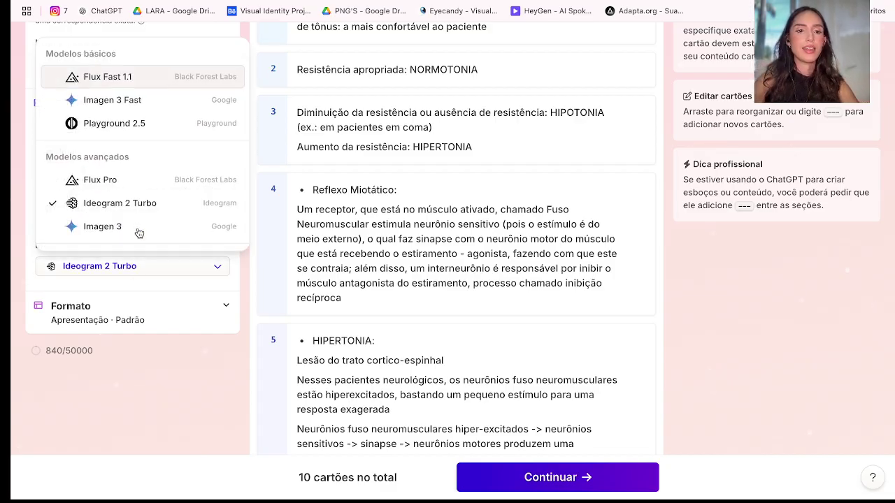
scroll(137, 207, up, 1)
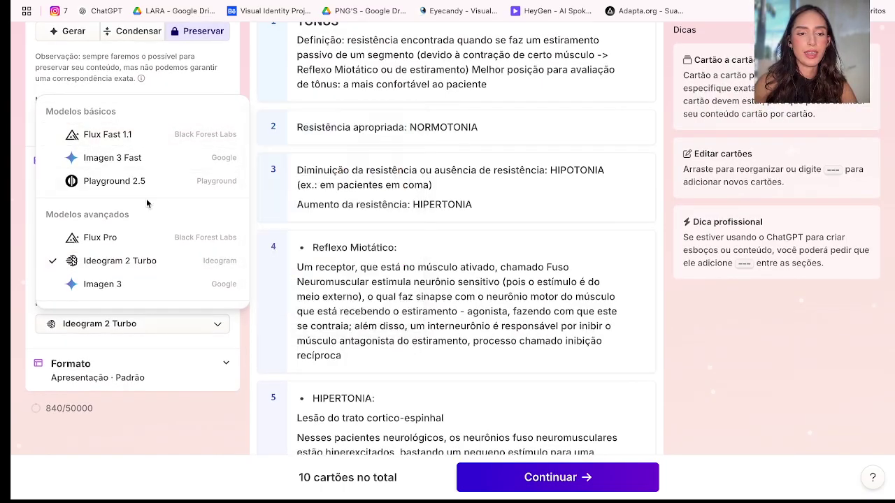
scroll(145, 203, down, 4)
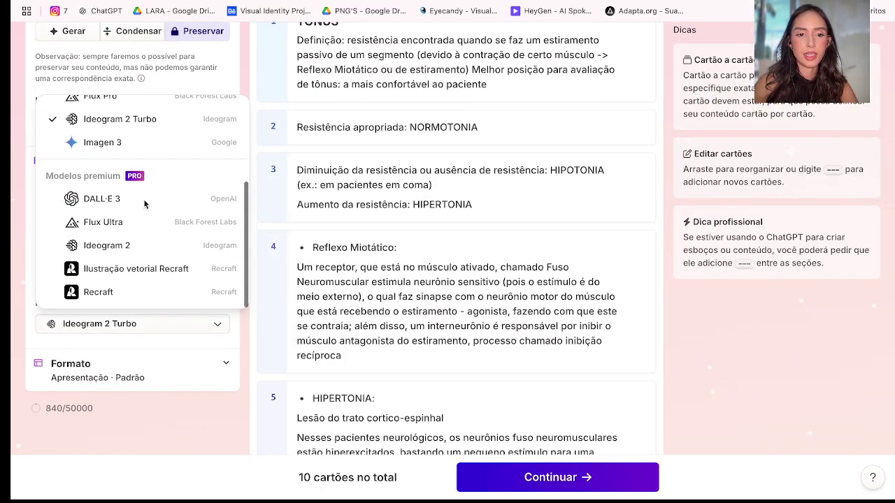
mouse_move(132, 297)
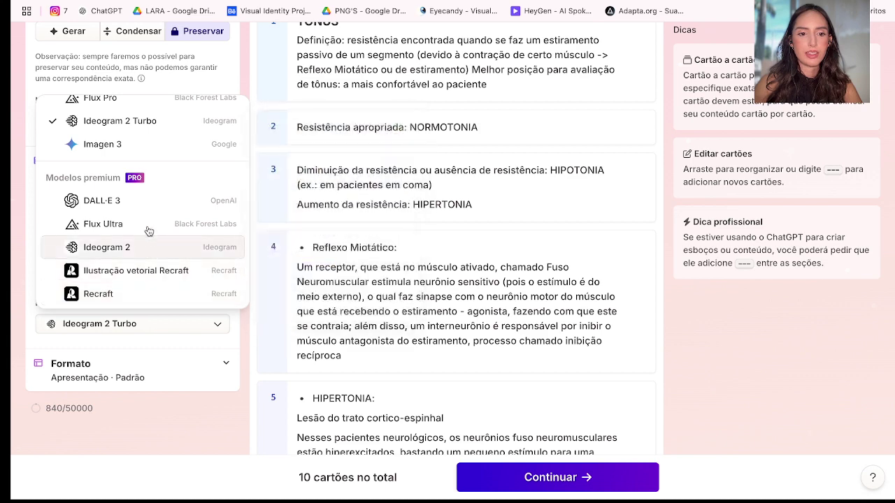
scroll(143, 223, up, 2)
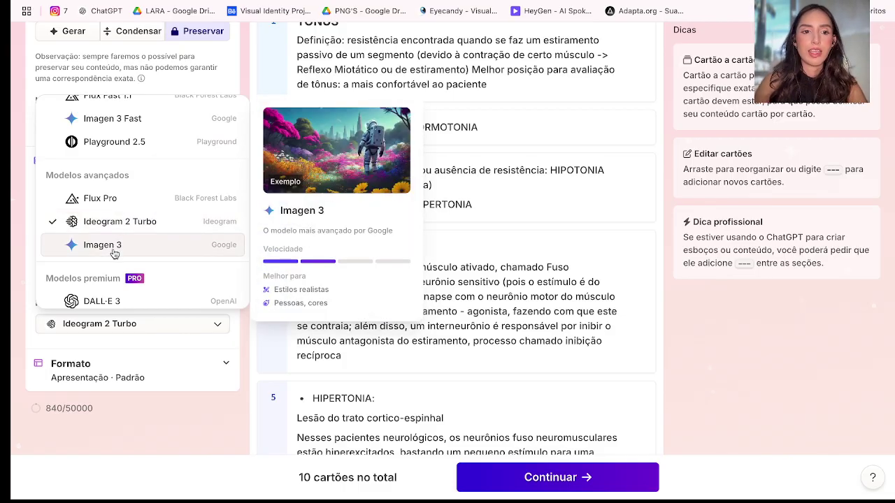
scroll(114, 248, up, 1)
scroll(129, 195, down, 4)
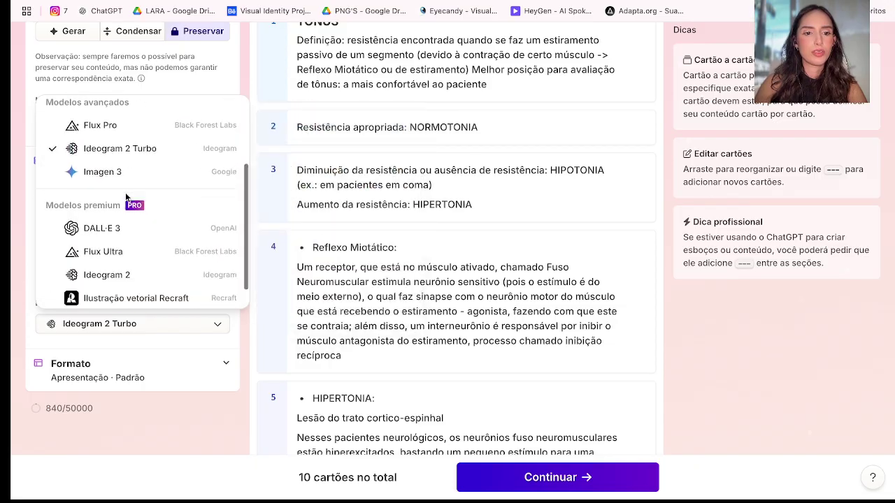
scroll(126, 206, up, 6)
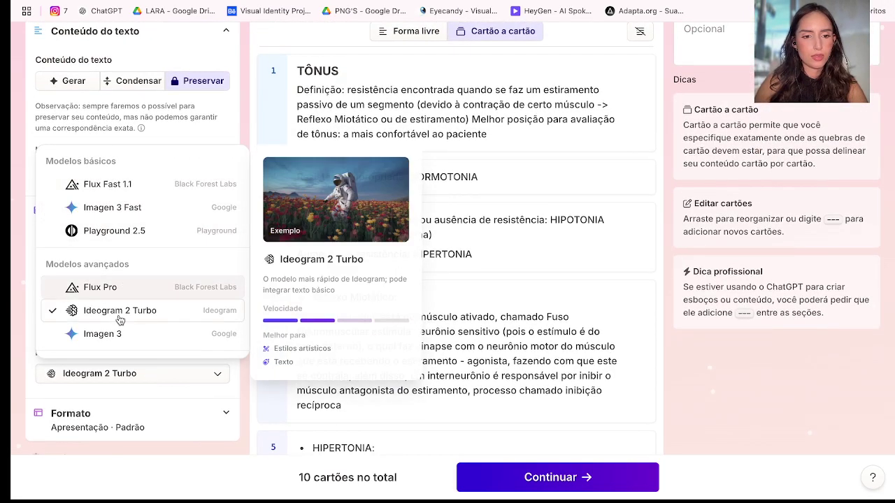
click(146, 310)
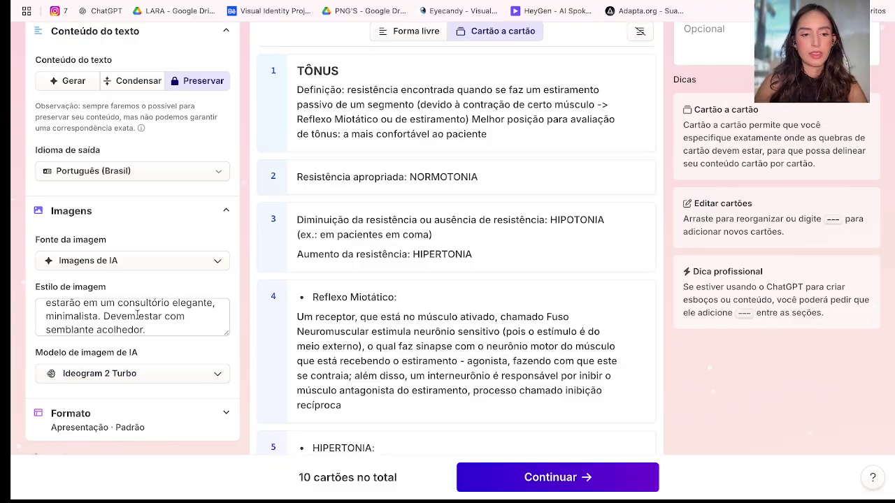
Read through the complete image style description from its beginning to its last sentence.
click(138, 316)
scroll(138, 316, up, 2)
scroll(137, 316, down, 3)
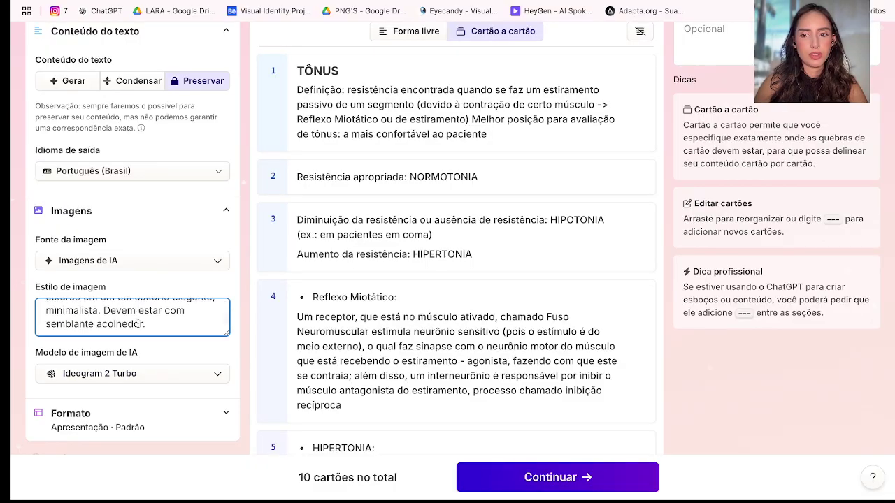
scroll(110, 325, up, 3)
scroll(111, 326, down, 1)
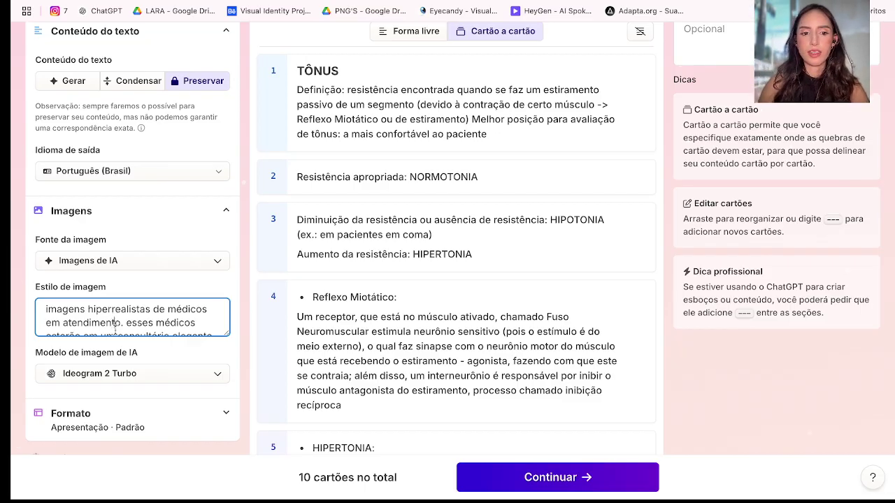
drag(115, 328, 121, 358)
click(136, 334)
scroll(136, 335, up, 1)
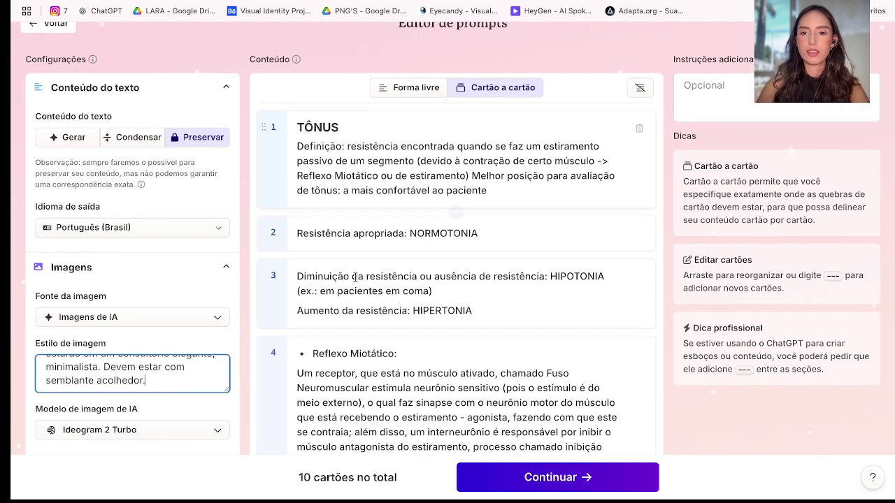
Open Midjourney's Explore page in a new browser tab.
key(ctrl+t)
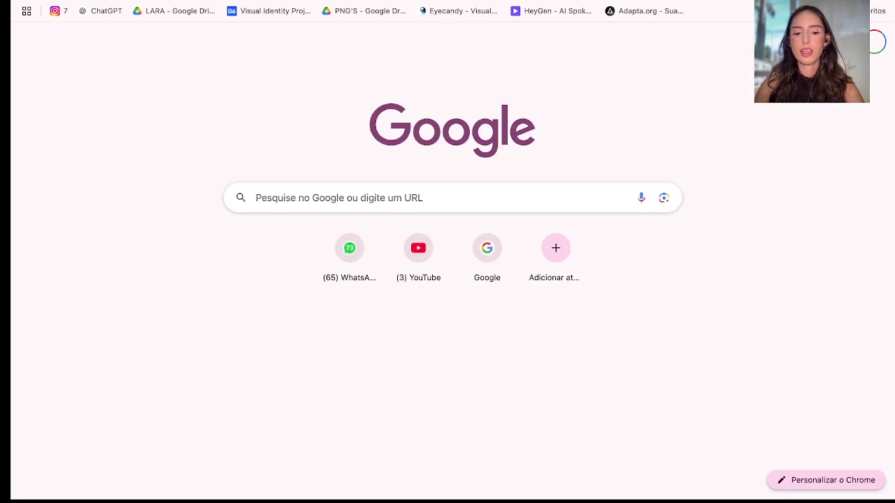
text(mid)
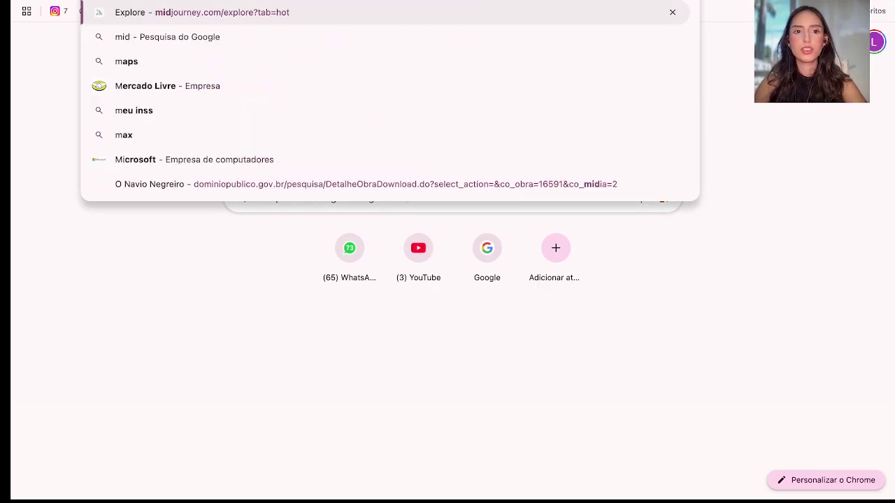
key(Return)
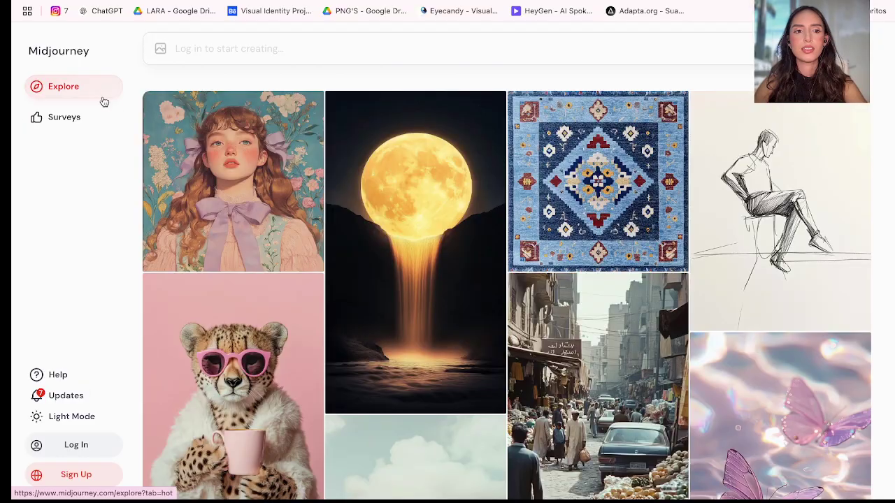
Switch back to Gamma to highlight the full image style description, and browse Midjourney's Explore gallery for comparison.
click(419, 1)
scroll(132, 333, down, 2)
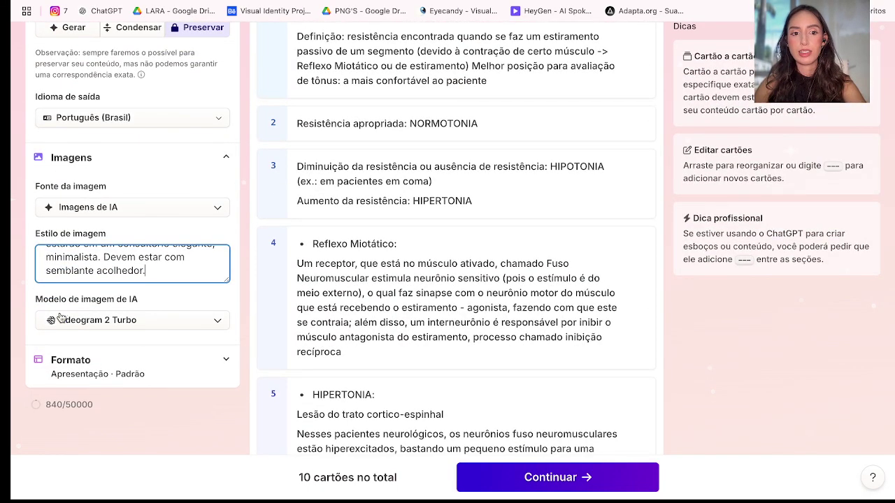
key(ctrl+a)
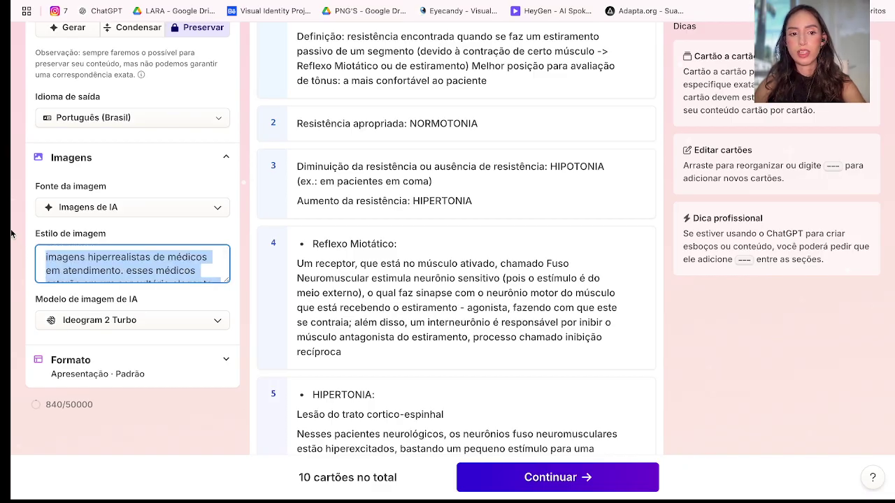
click(112, 266)
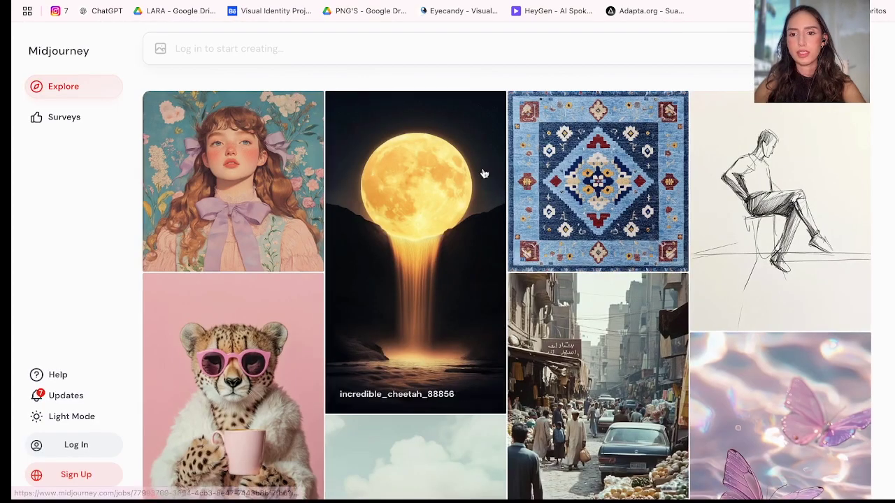
scroll(482, 172, down, 3)
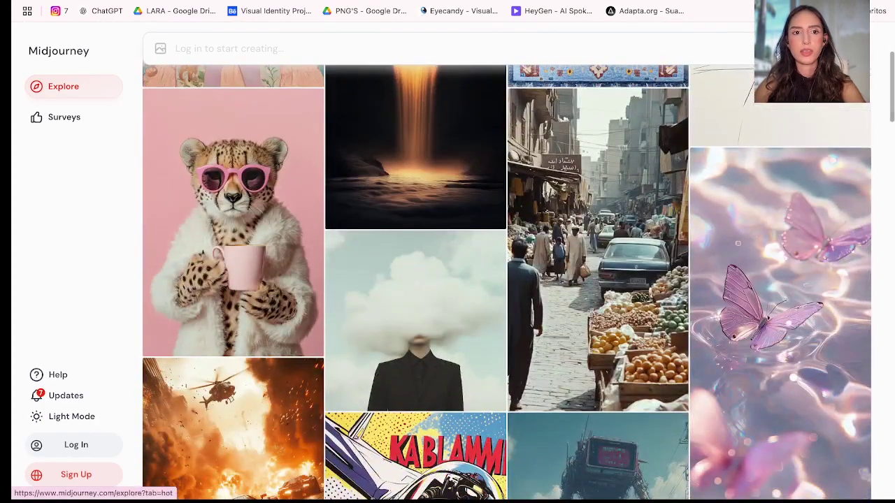
scroll(507, 284, down, 3)
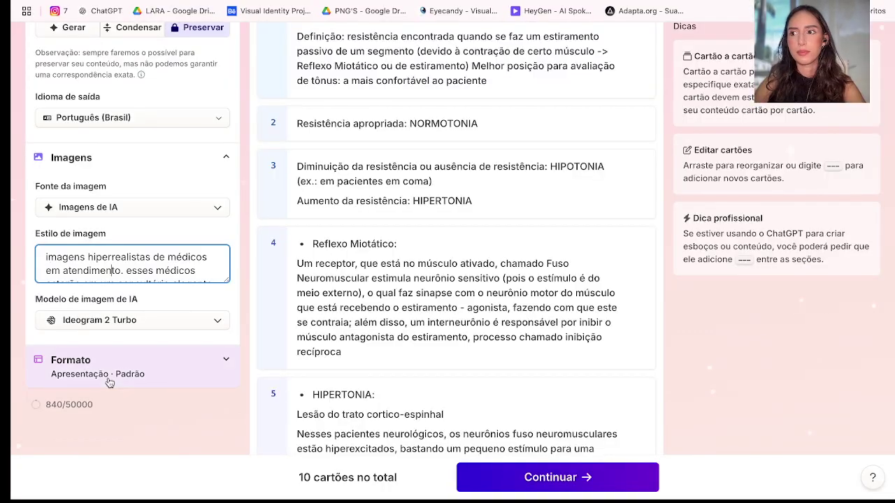
Expand the Formato settings, try the Tradicional page style for the presentation and set it back to Padrão.
click(108, 376)
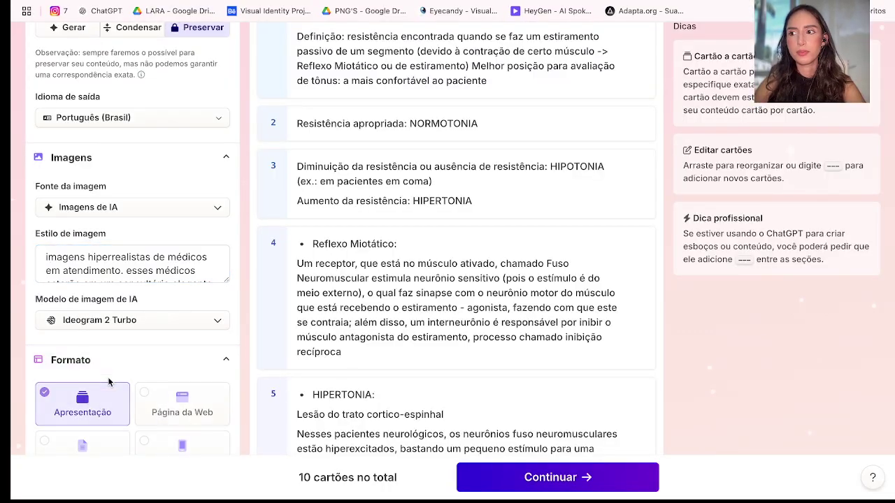
scroll(190, 398, down, 3)
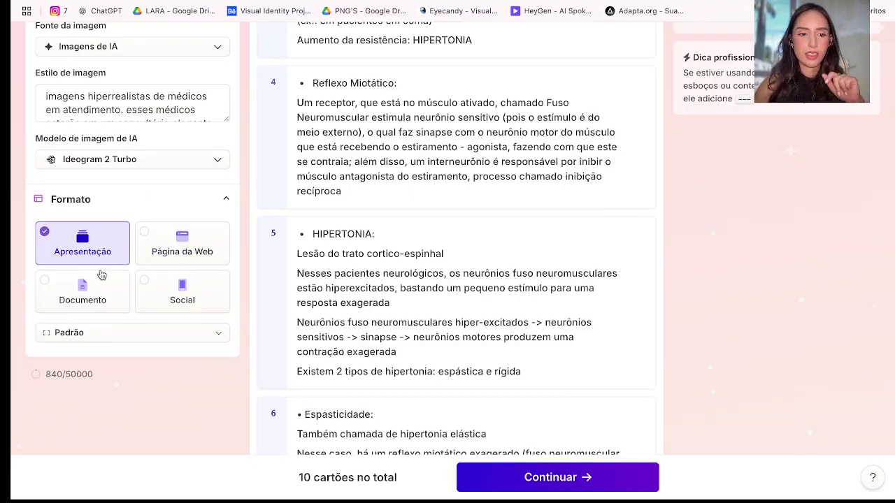
click(132, 335)
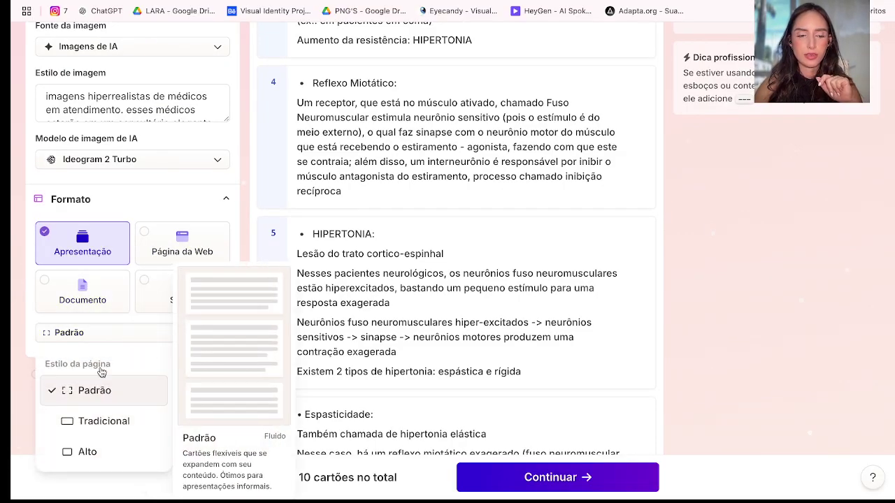
click(128, 428)
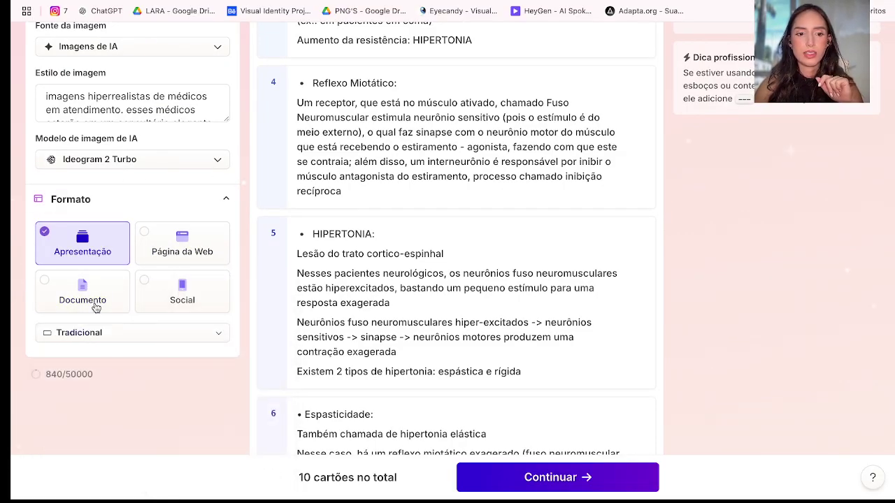
click(97, 339)
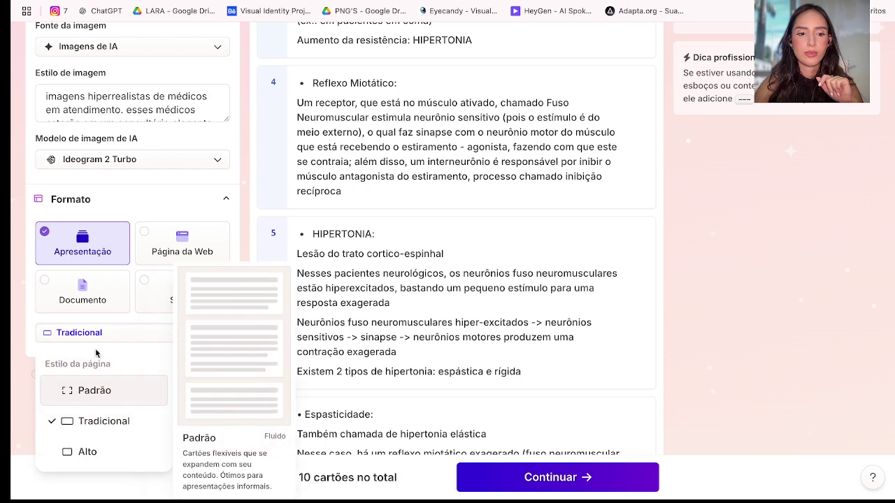
click(96, 392)
Try the Documento, Social and Página da Web formats, viewing the page styles offered for Documento and Social.
click(81, 290)
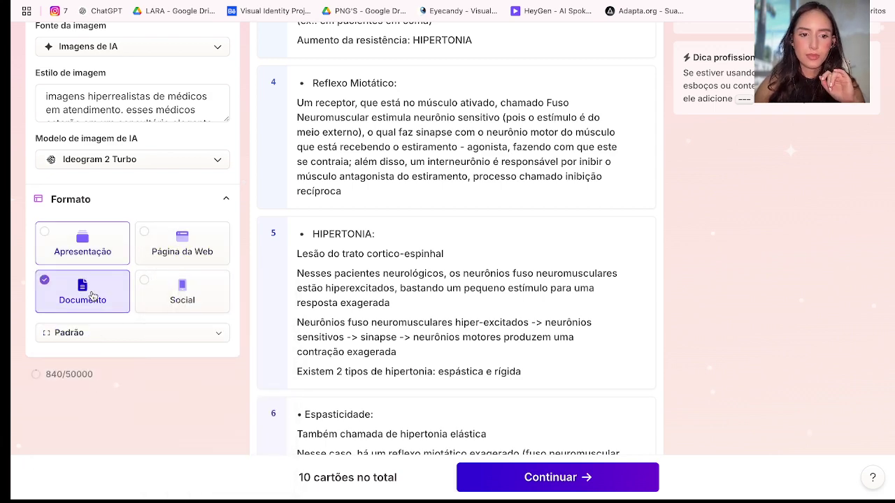
click(105, 334)
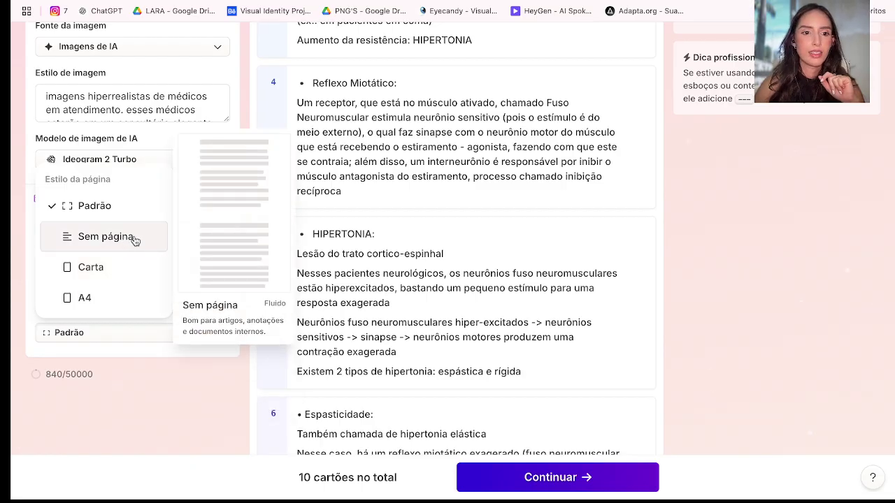
click(198, 302)
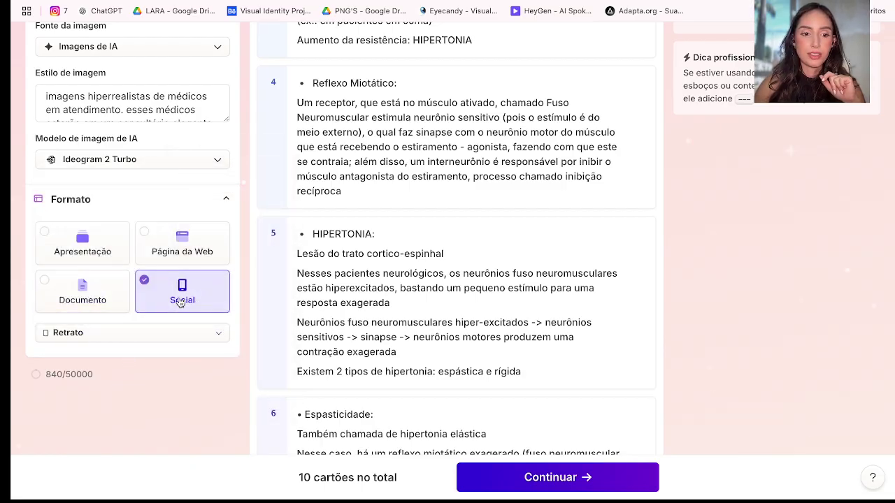
click(170, 340)
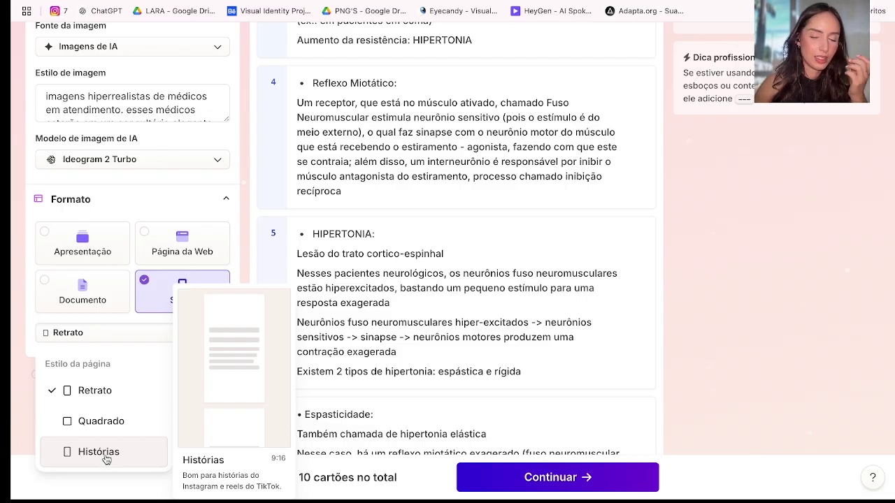
click(186, 254)
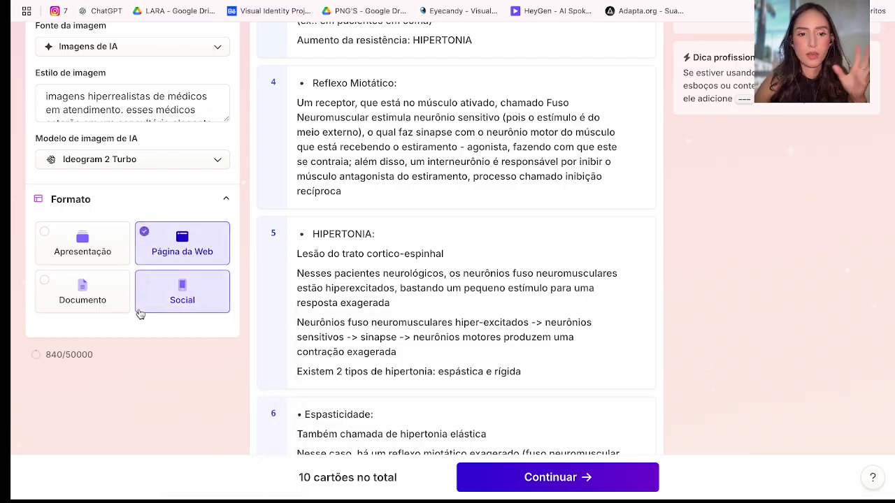
Set the format back to Apresentação and keep its Padrão page style.
click(82, 256)
click(83, 342)
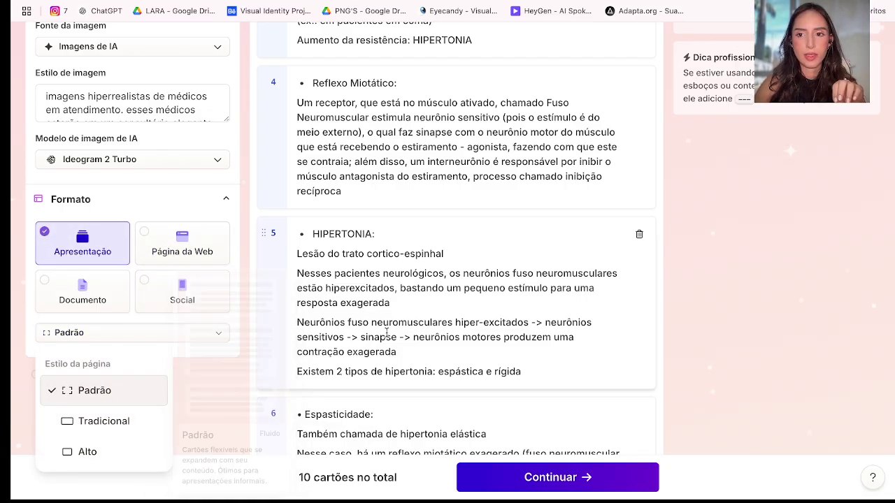
click(659, 172)
scroll(660, 172, up, 3)
scroll(660, 172, up, 2)
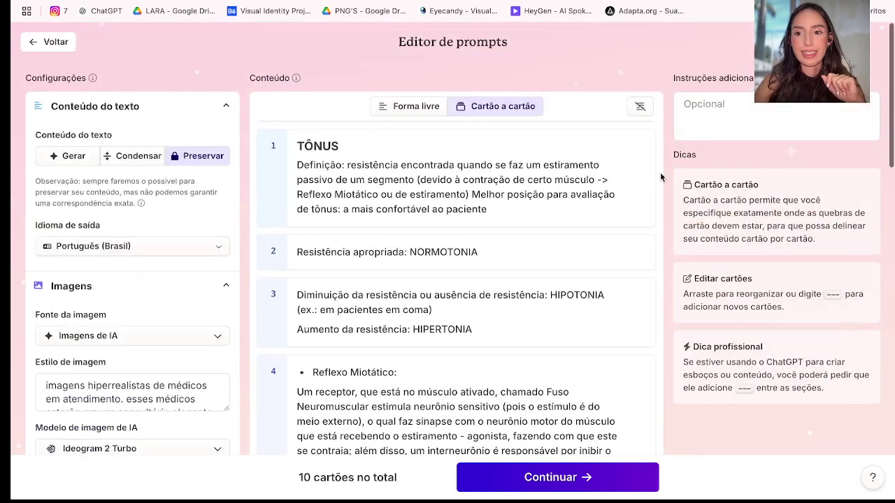
Enter the additional instructions "Seja o mais visual possível, use fluxogramas, use tabelas, graficos e etc." and, after a blank line, "Seja o mais didático possível".
click(724, 125)
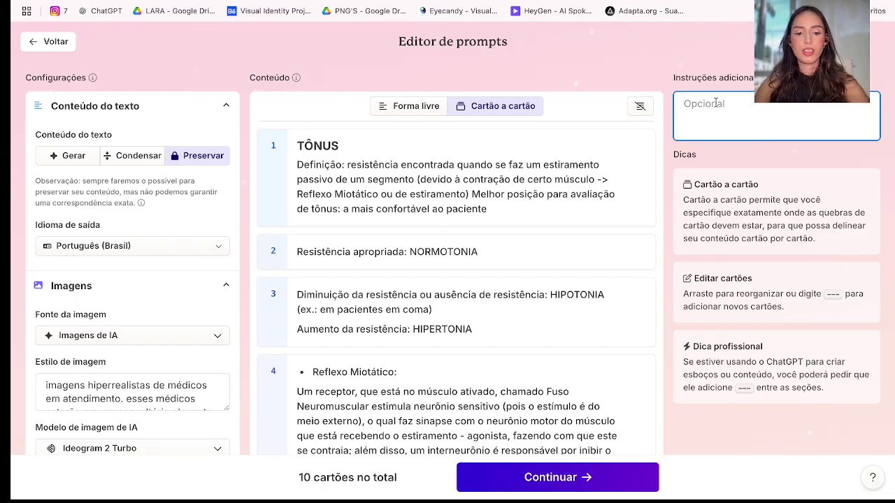
text(Seja o mais visual possível, use fluxog)
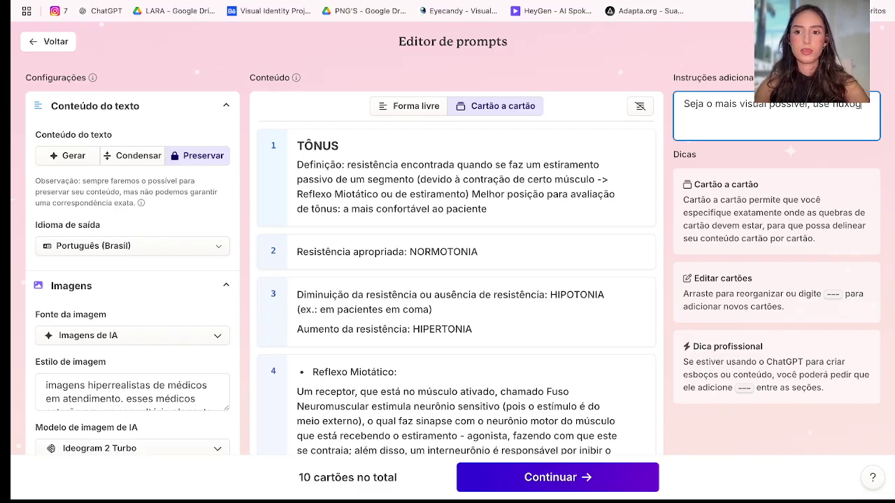
text(ramas, use tabelas, graficos)
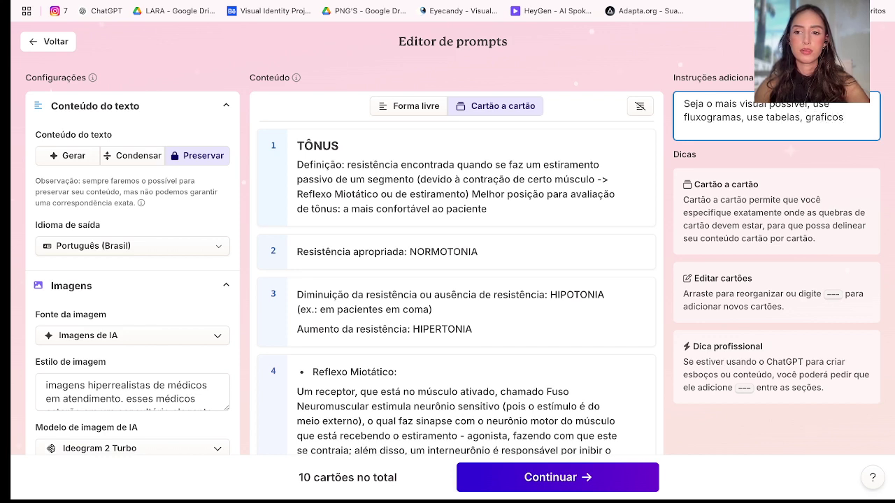
text(.)
key(Return)
key(Return)
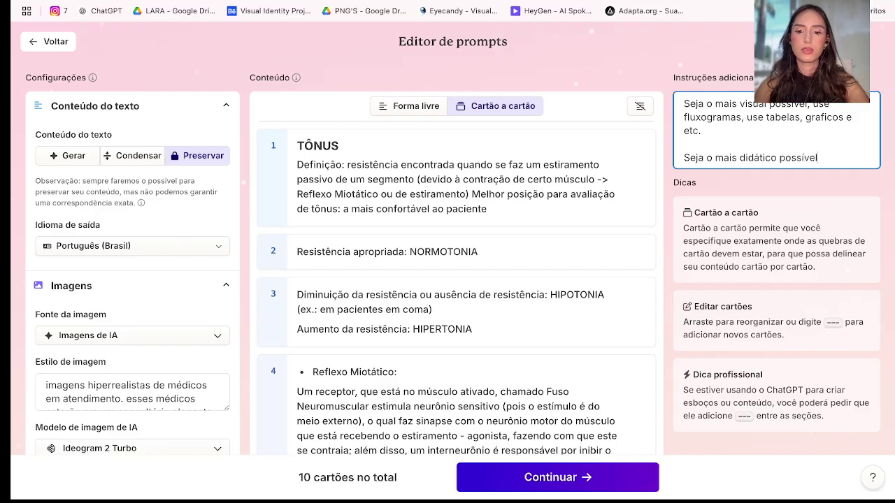
Continue from the prompt editor to the theme selection and browse the Padrão themes.
scroll(454, 347, down, 3)
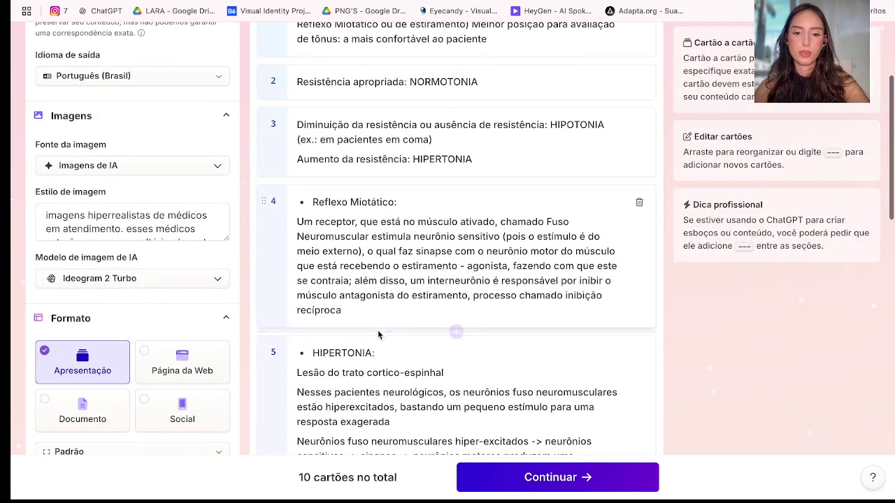
click(516, 479)
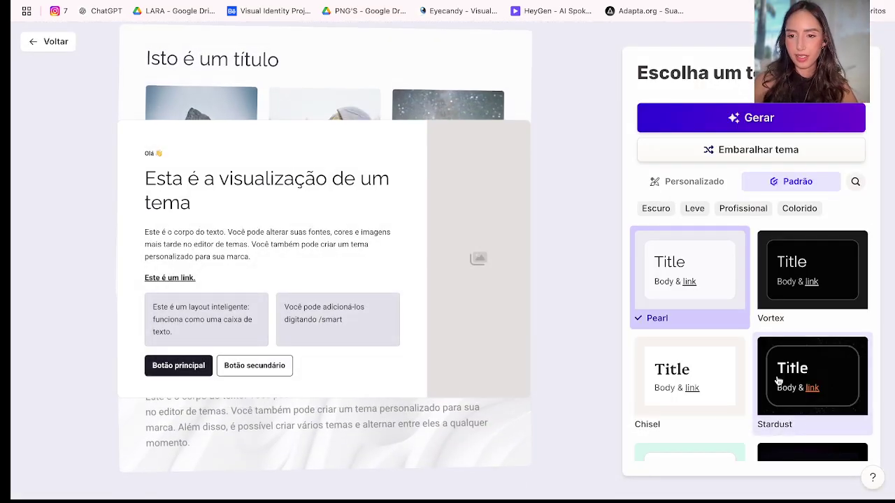
scroll(778, 381, down, 5)
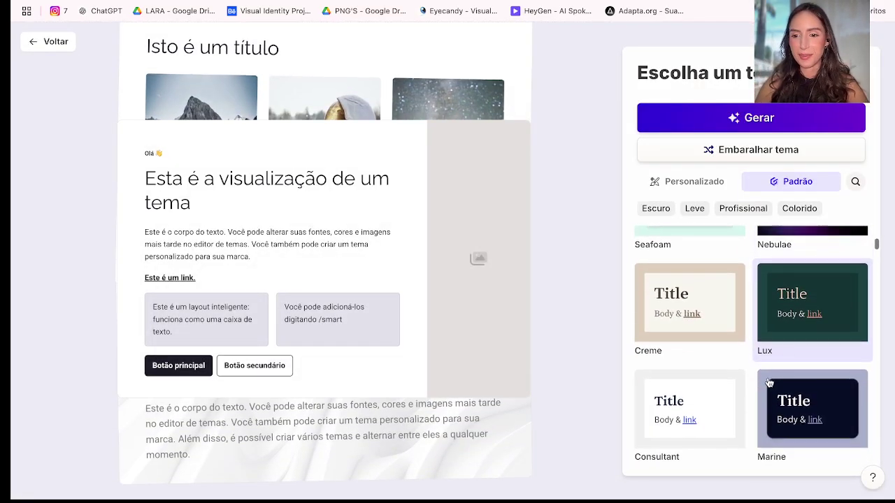
scroll(769, 383, down, 8)
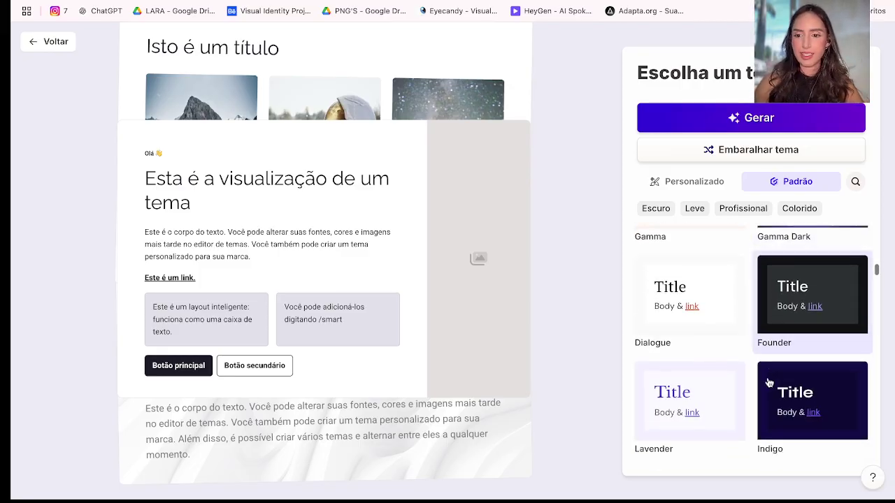
scroll(769, 383, down, 10)
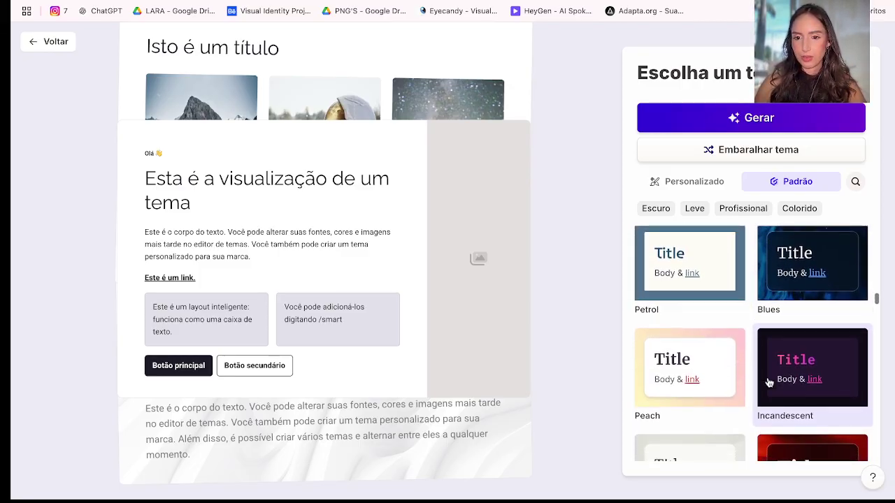
scroll(769, 383, down, 10)
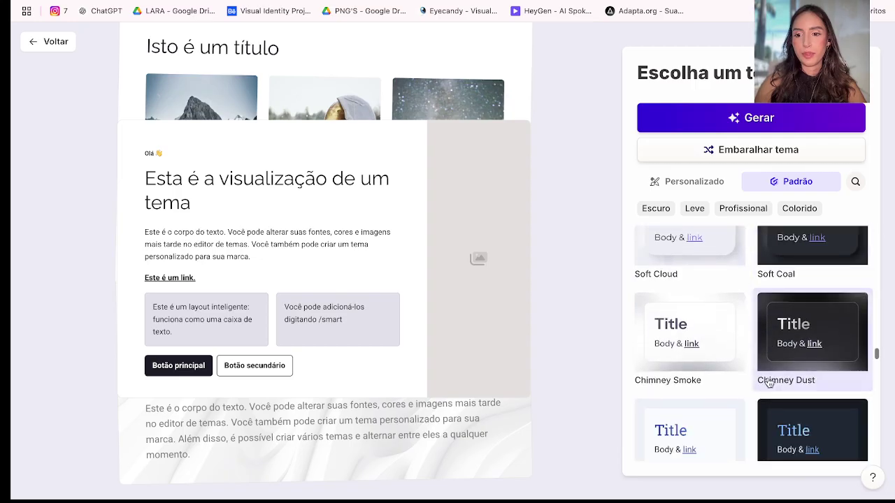
scroll(769, 383, down, 6)
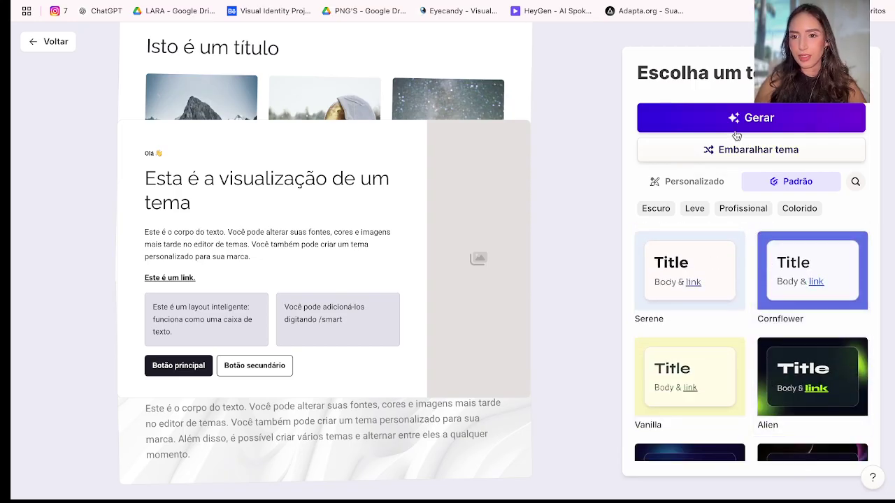
Browse the Personalizado themes and preview VÓRTEX, EMTUBE and ÁRTEMIS on the sample cards.
click(707, 181)
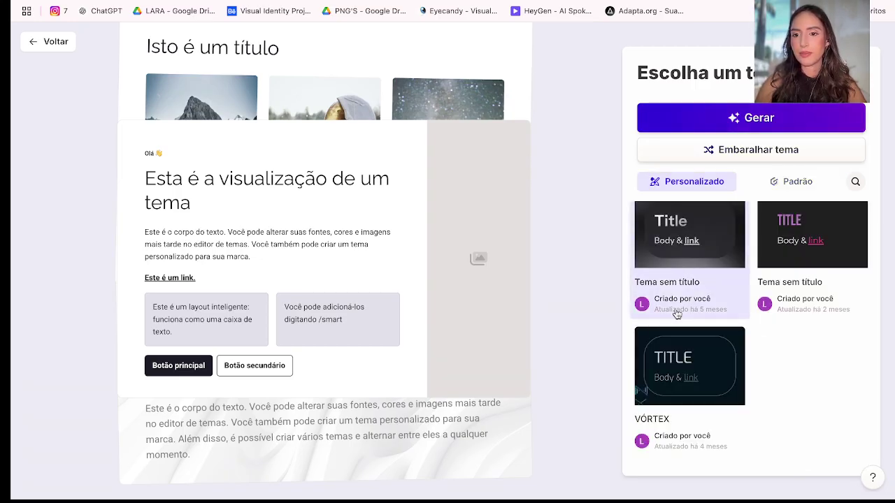
scroll(677, 314, up, 4)
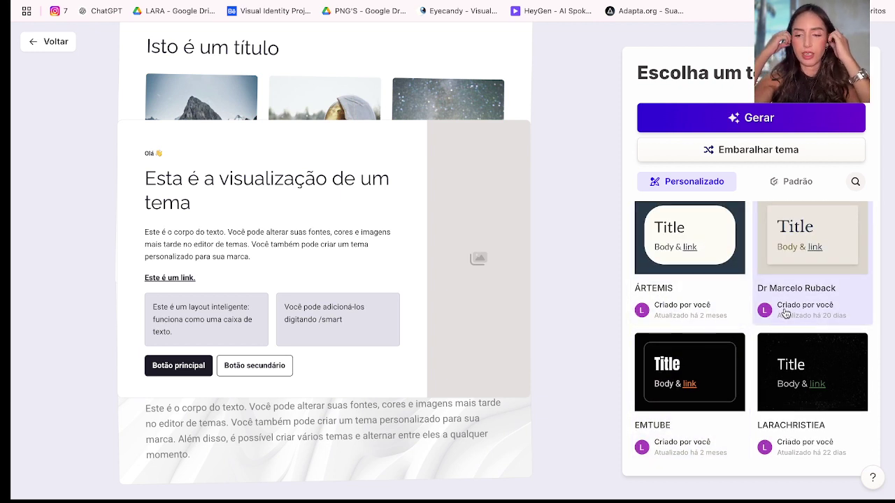
scroll(786, 314, down, 3)
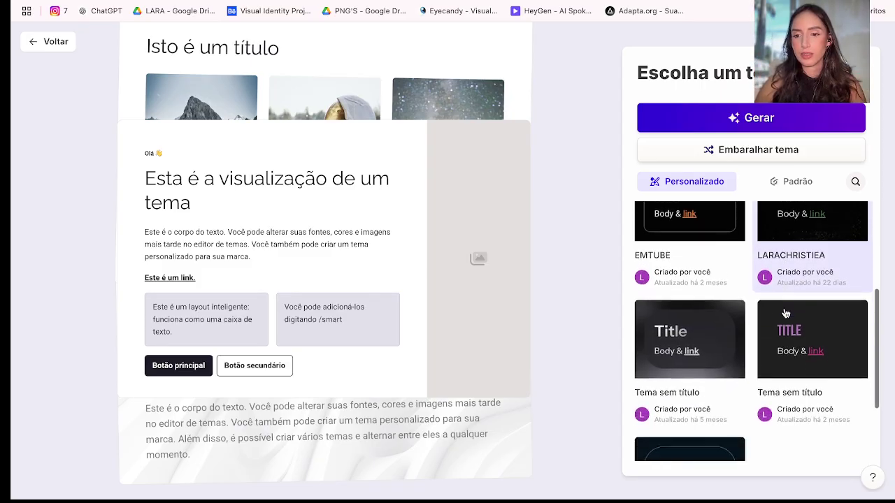
scroll(683, 427, down, 1)
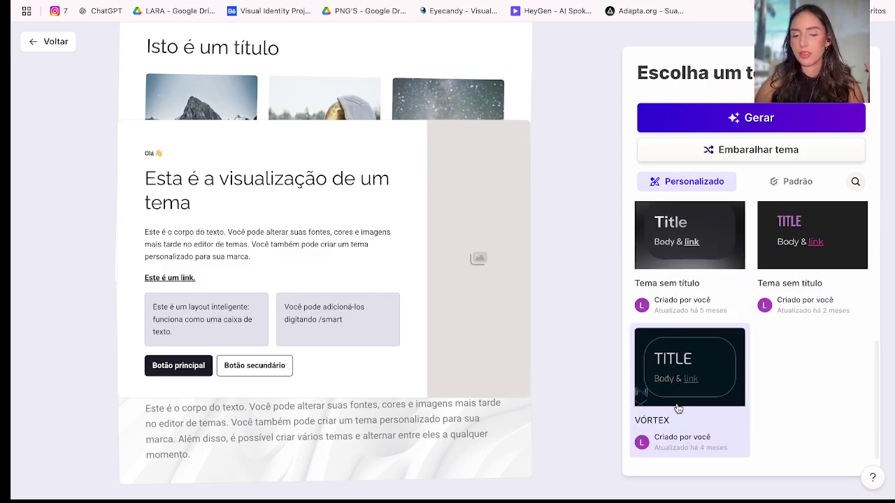
click(678, 409)
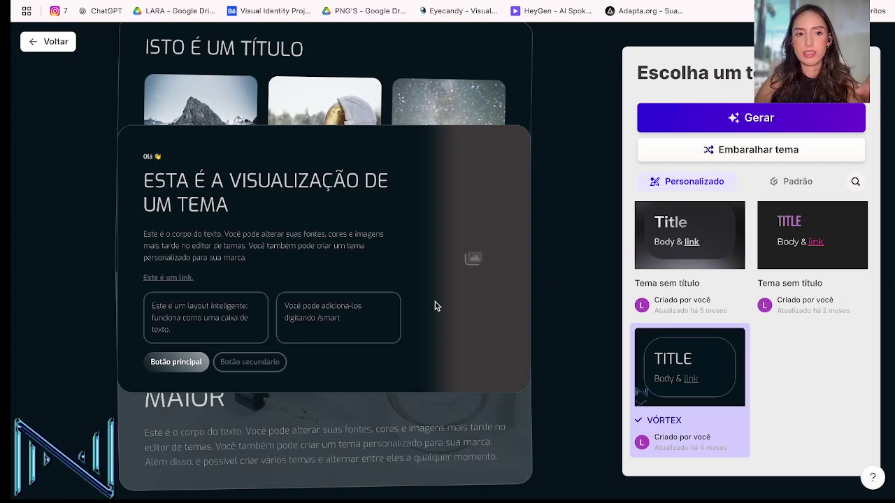
scroll(672, 367, up, 3)
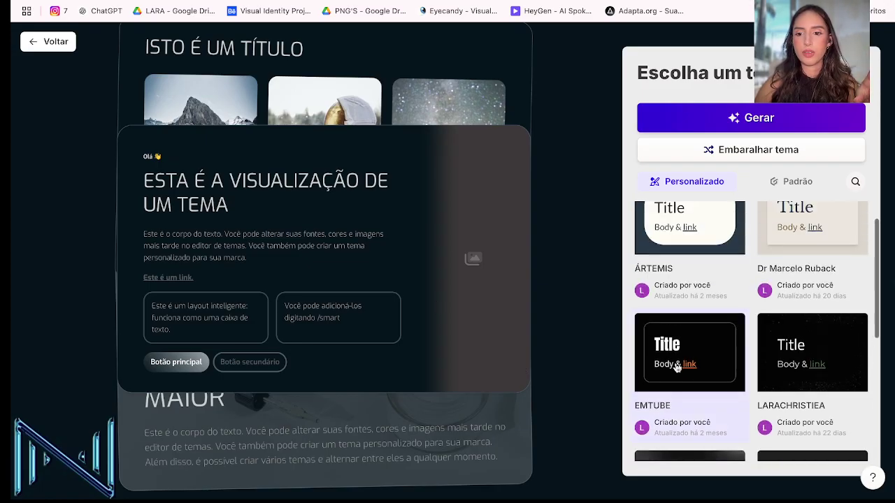
click(676, 363)
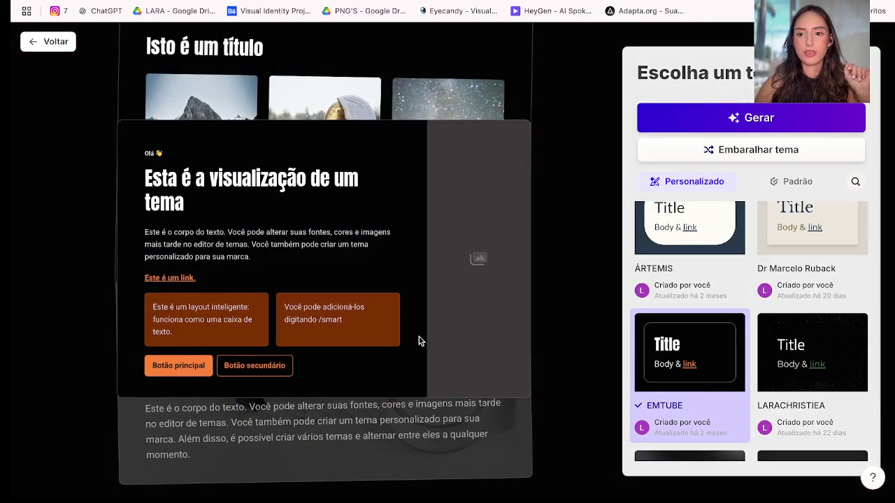
click(692, 255)
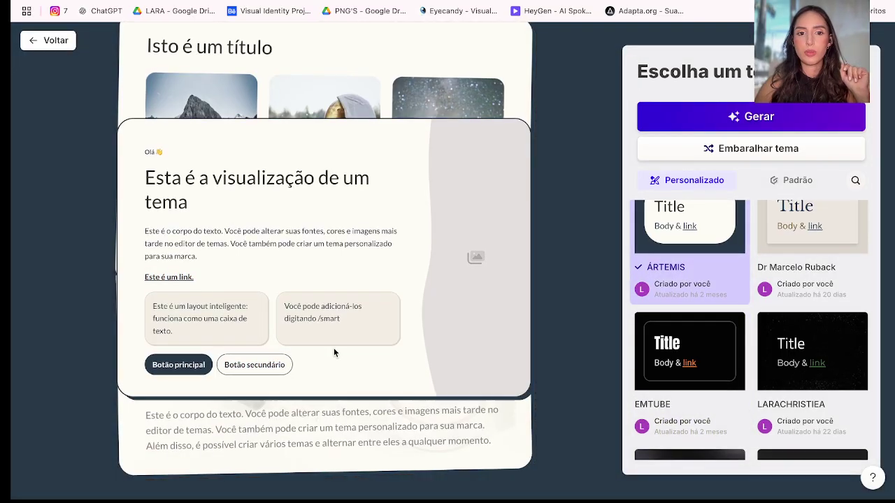
scroll(821, 395, down, 3)
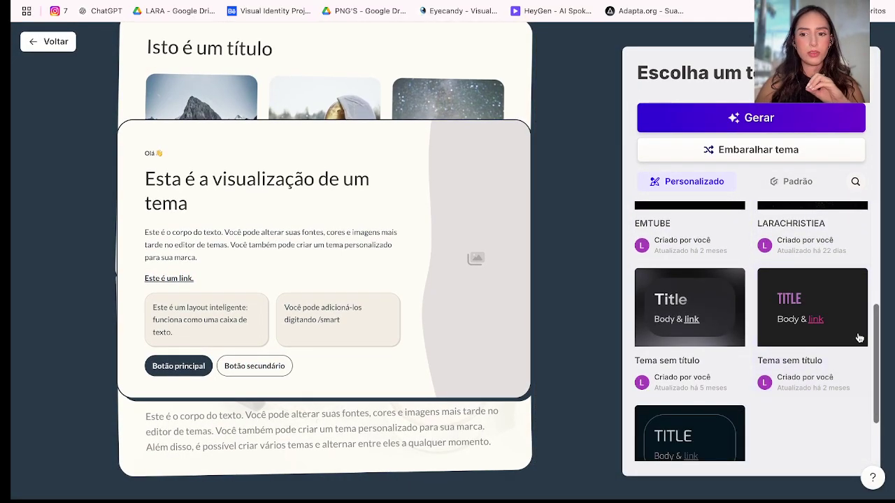
scroll(769, 318, down, 1)
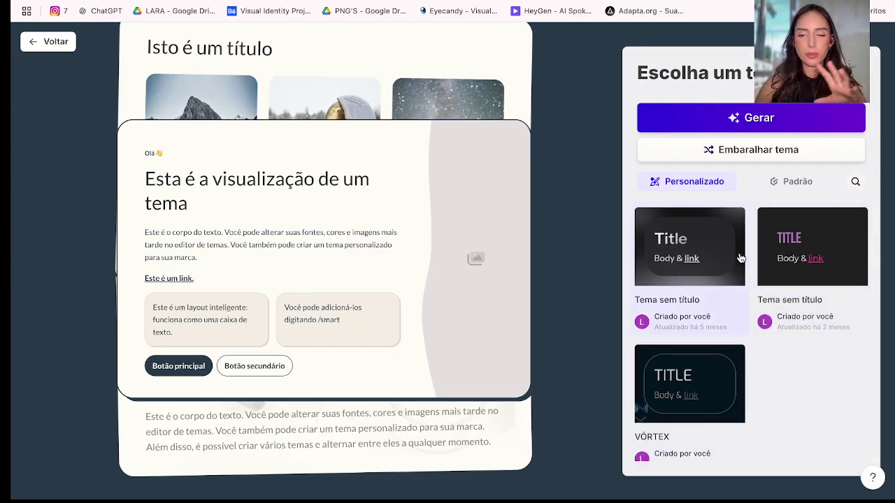
Choose the Oatmeal theme from the Padrão themes and generate the presentation.
click(783, 183)
scroll(762, 333, down, 5)
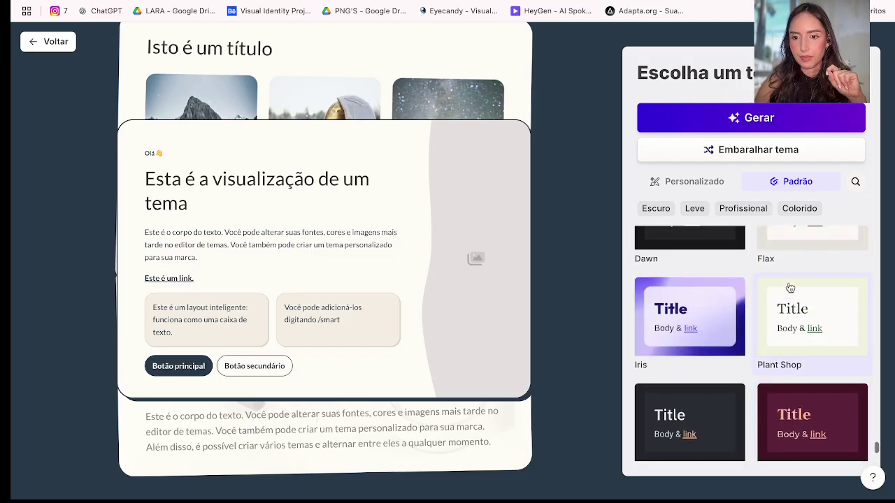
scroll(790, 288, up, 5)
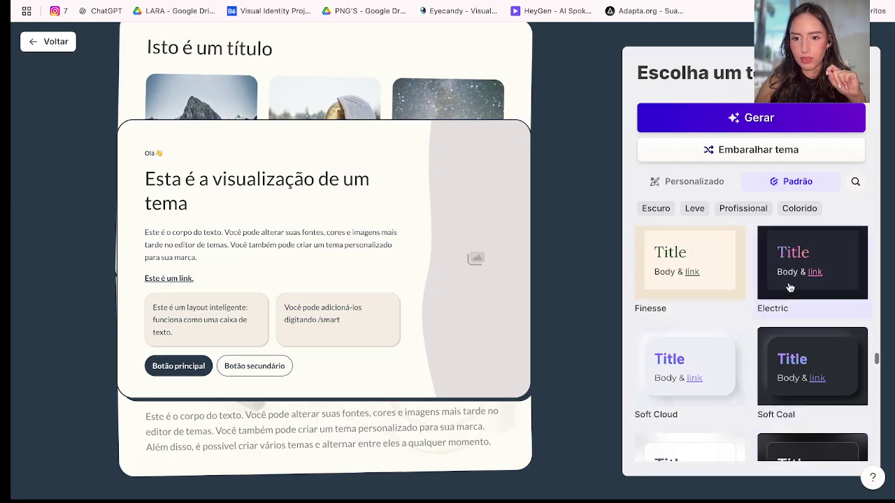
scroll(790, 287, up, 8)
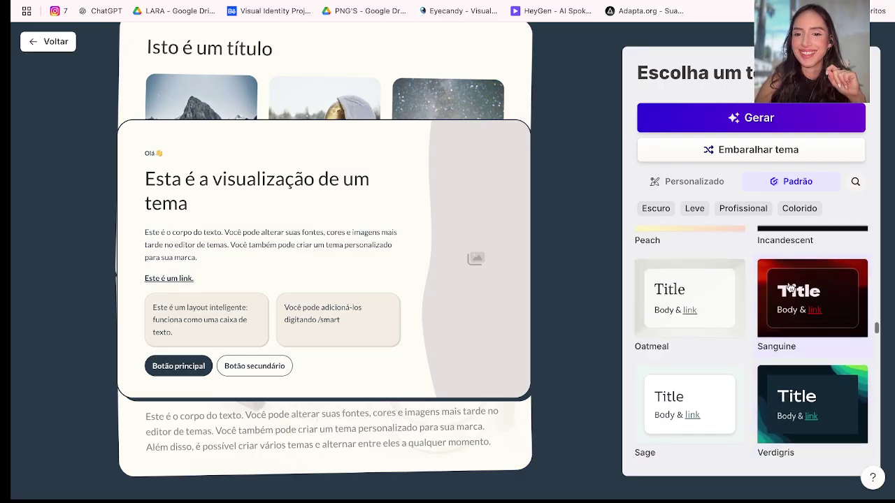
scroll(790, 286, up, 10)
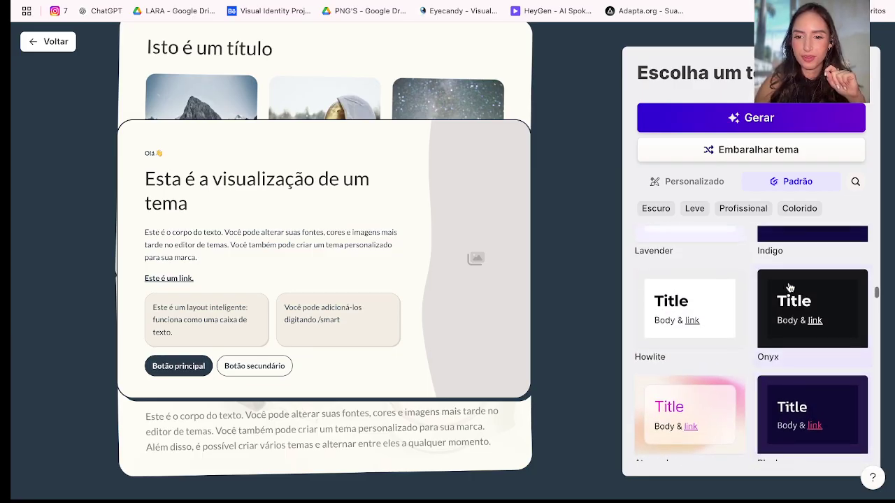
scroll(790, 288, up, 5)
scroll(790, 288, down, 10)
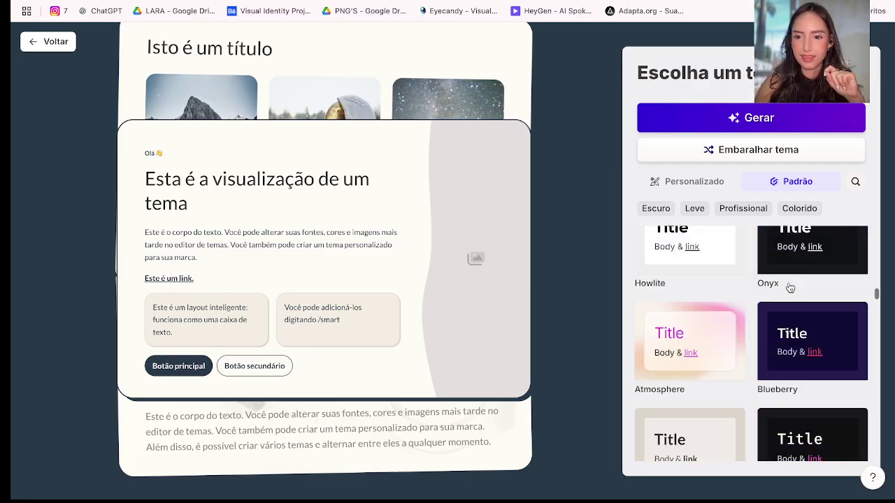
click(692, 283)
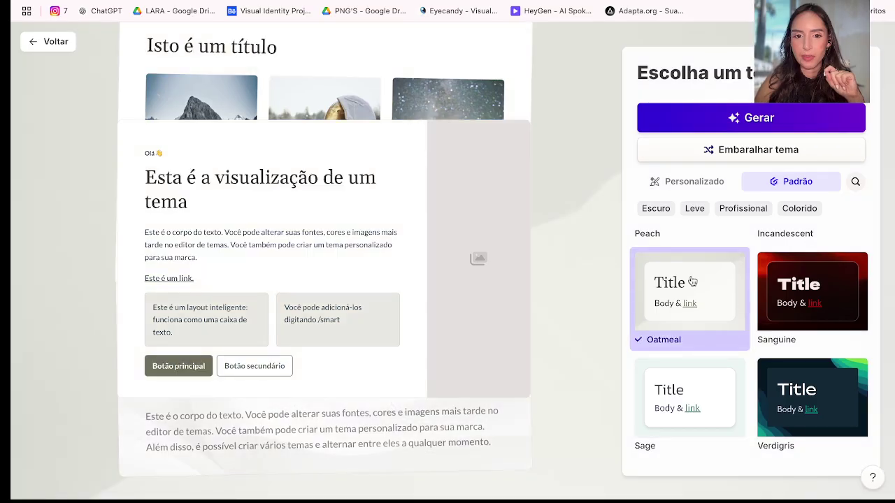
click(708, 123)
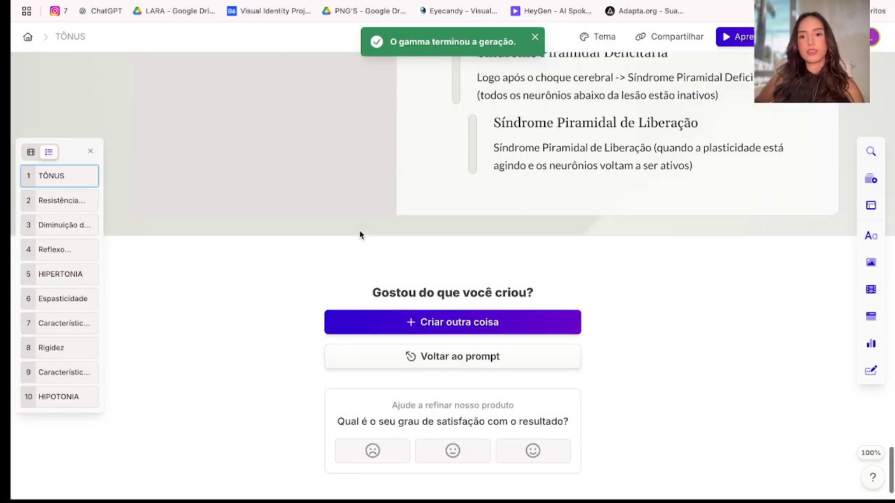
Review the generated cards from the last back to the first and delete the author block from the TÔNUS card.
scroll(359, 230, up, 8)
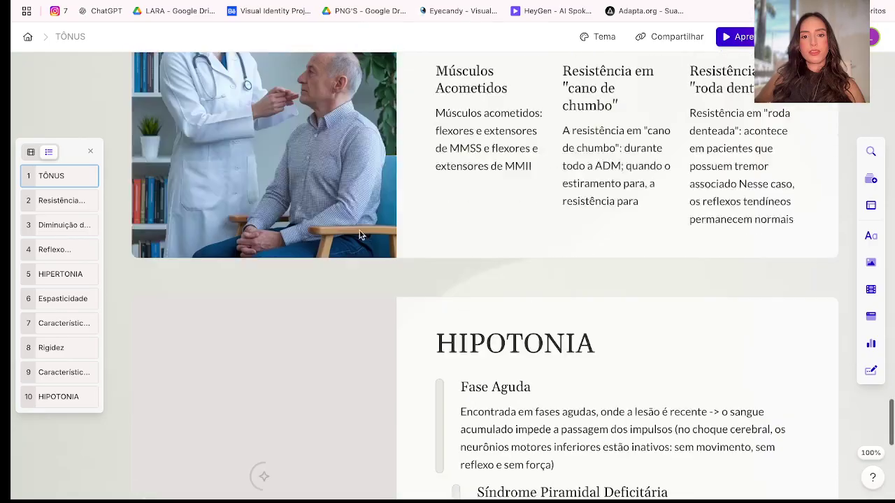
scroll(359, 231, up, 20)
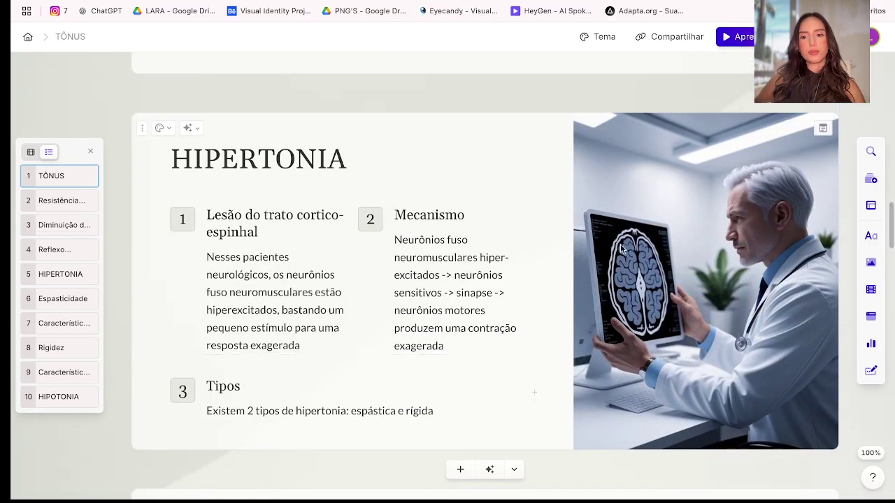
scroll(621, 249, up, 12)
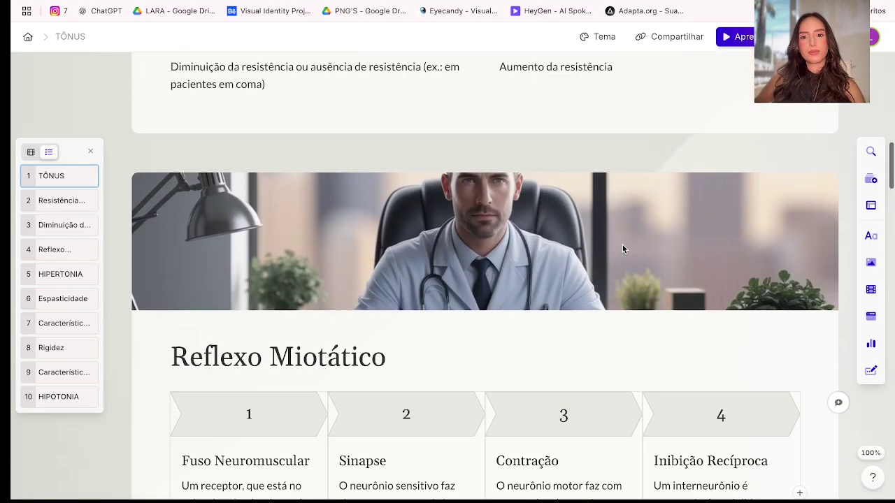
scroll(622, 245, up, 10)
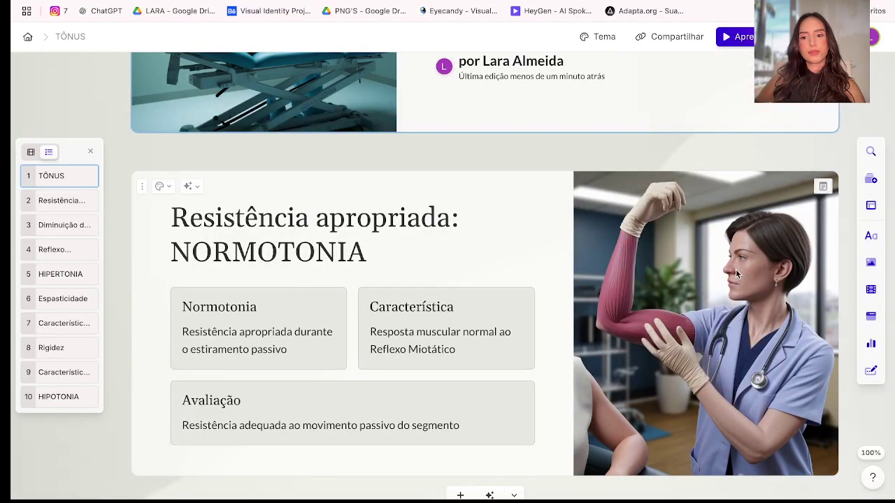
scroll(735, 272, up, 3)
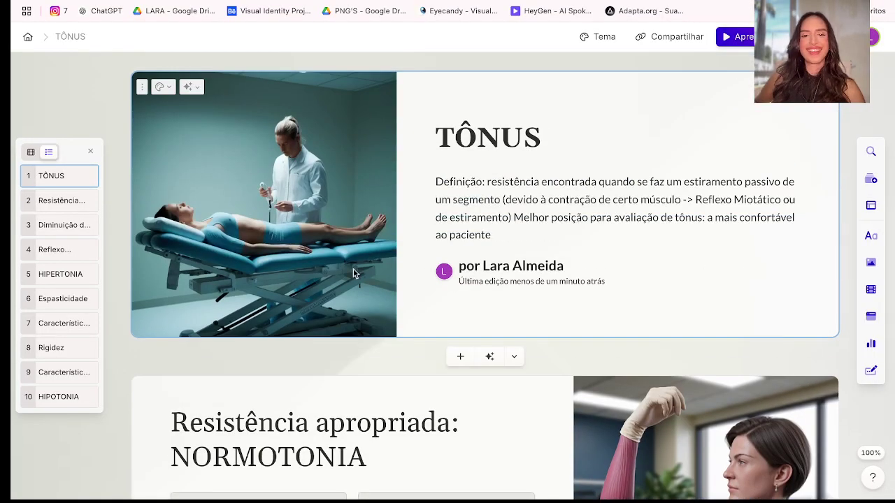
click(427, 264)
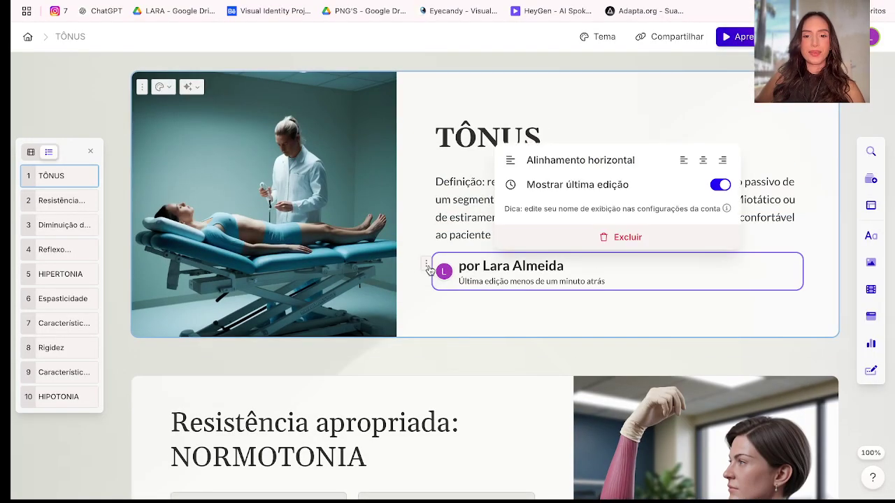
click(600, 237)
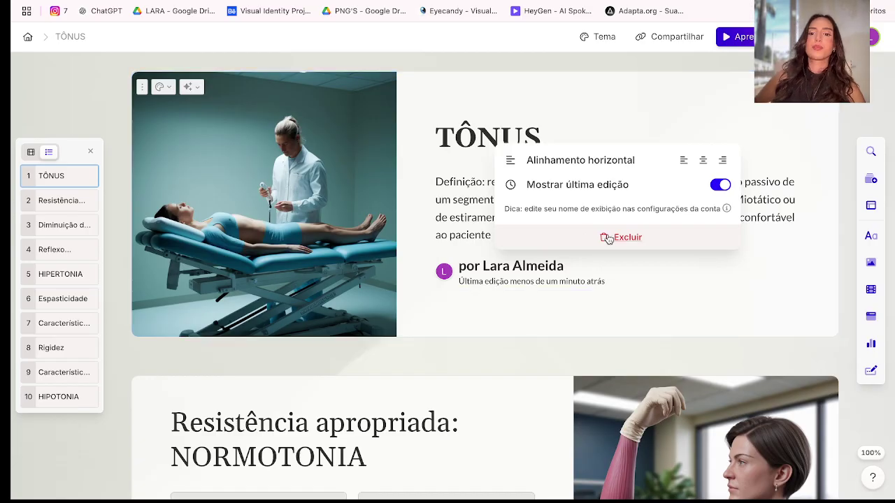
Examine the AI writing and layout options available for the TÔNUS card.
click(244, 132)
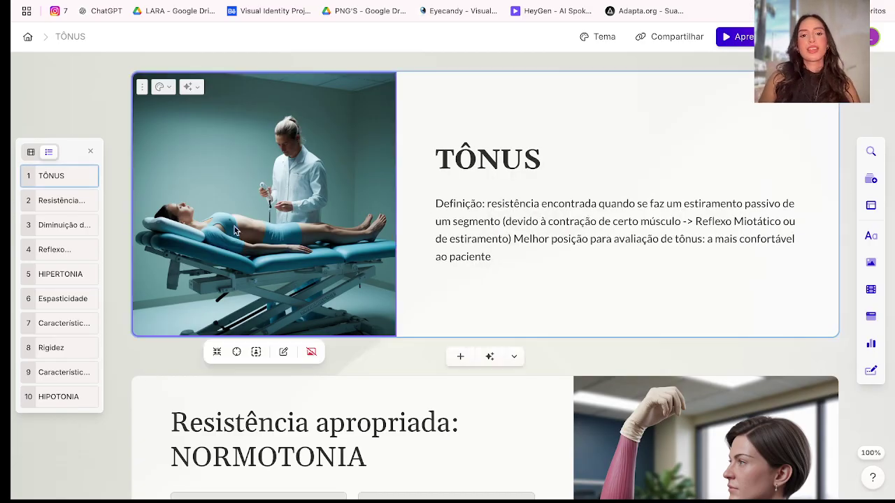
click(190, 87)
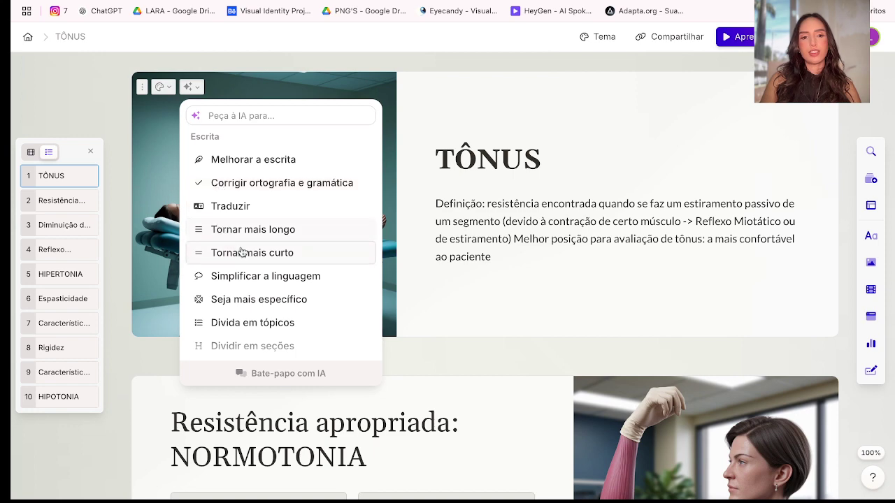
scroll(253, 312, down, 3)
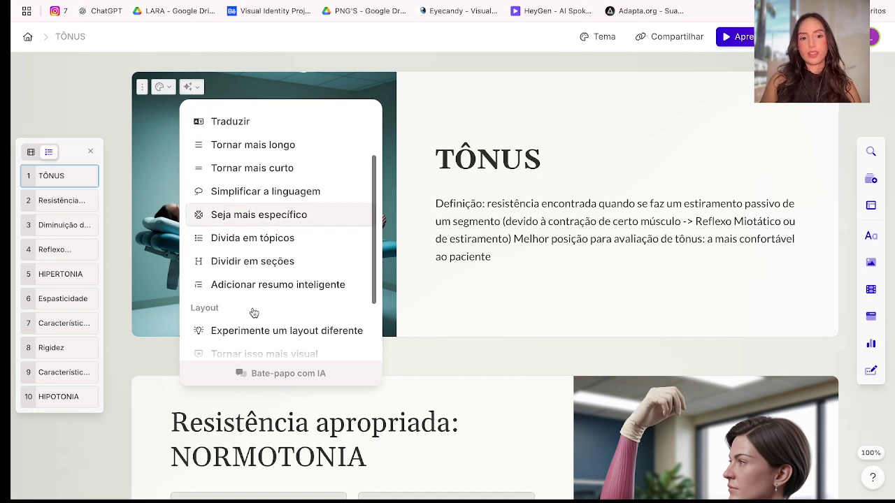
scroll(281, 223, down, 3)
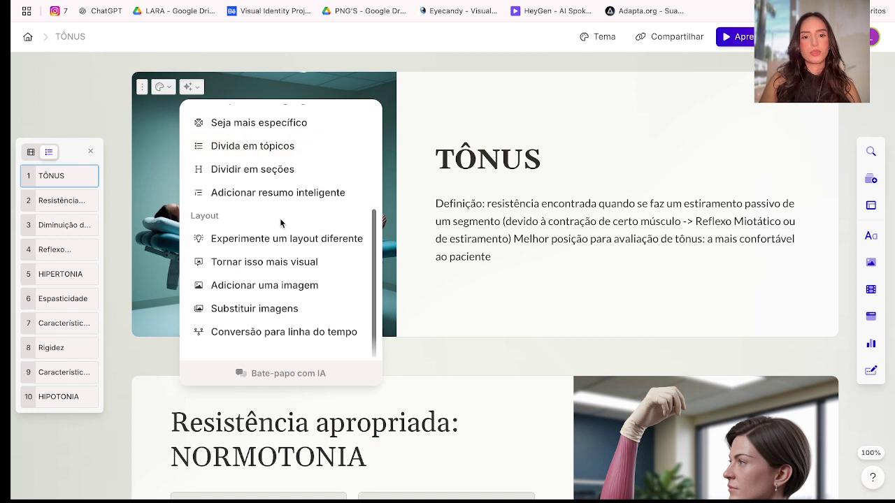
scroll(280, 223, down, 1)
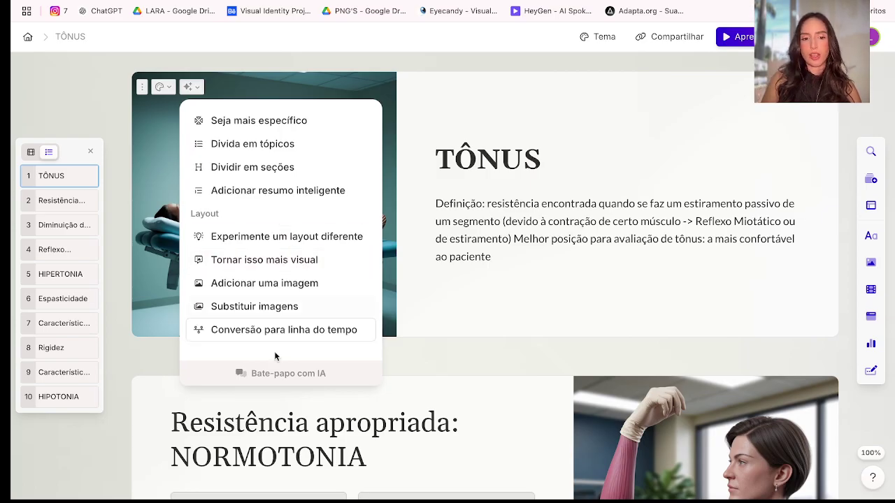
Try the TÔNUS card without an image and with the image placed at its top, left side and right side.
click(163, 88)
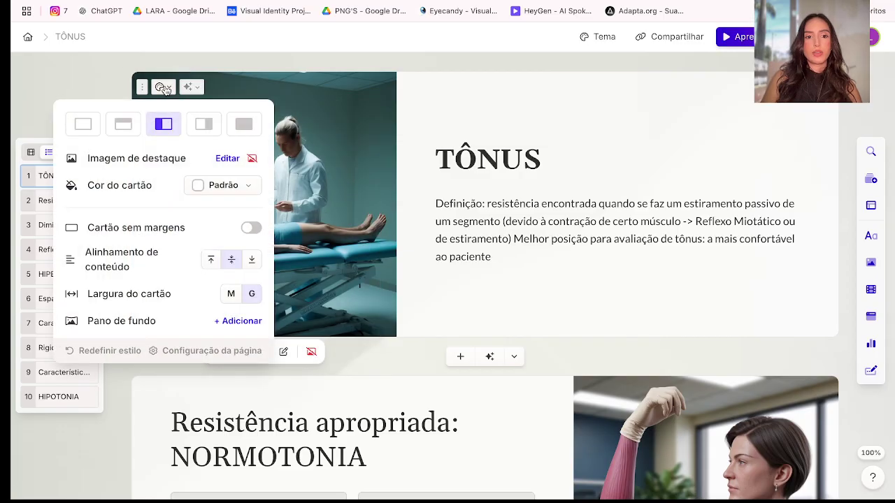
click(98, 130)
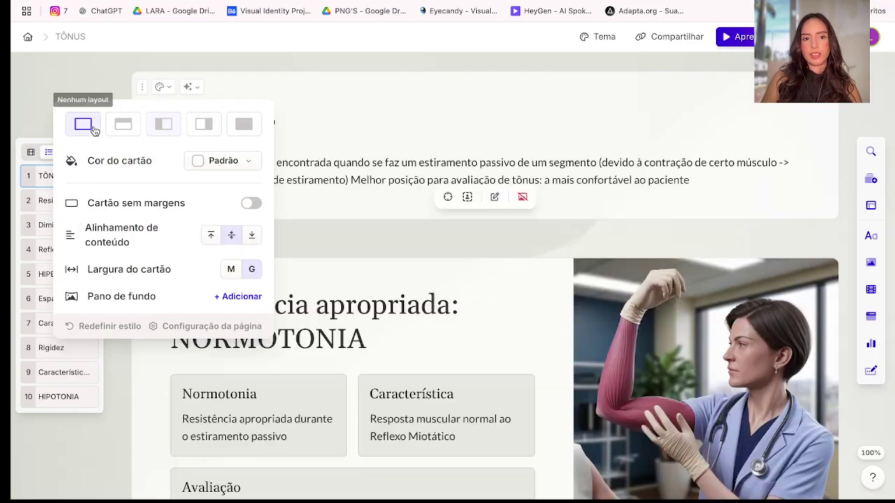
click(330, 100)
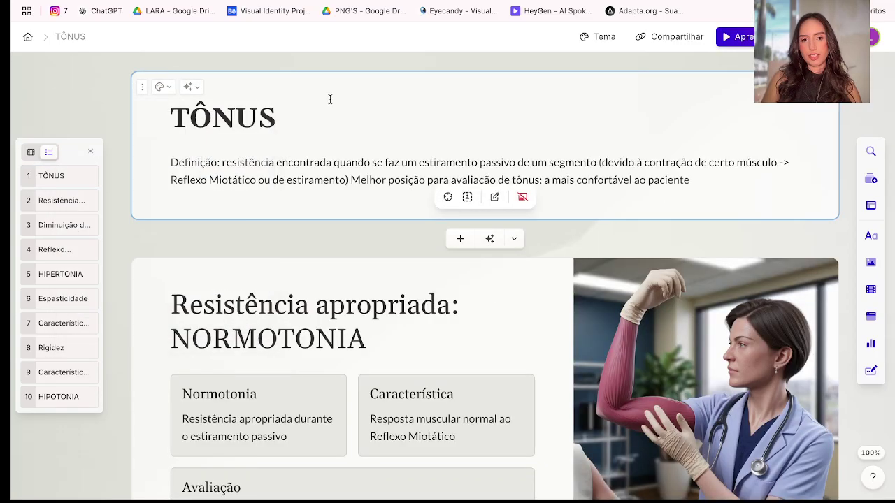
click(159, 87)
click(123, 123)
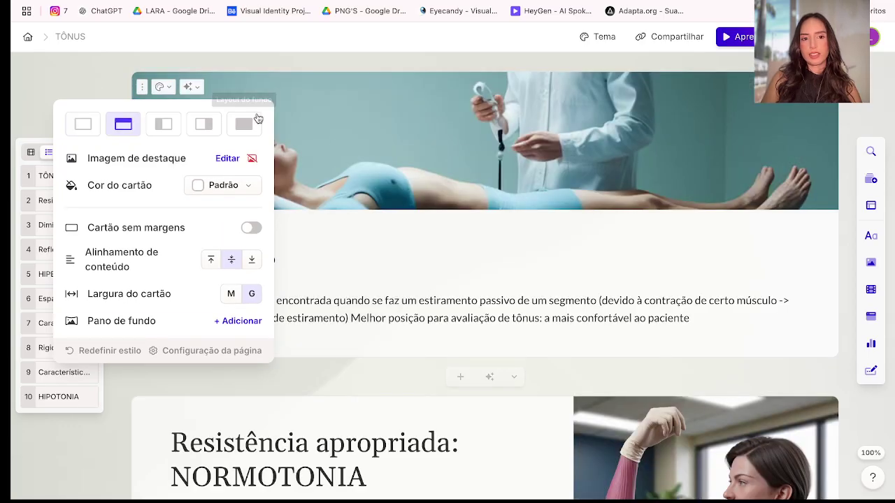
click(168, 130)
click(192, 130)
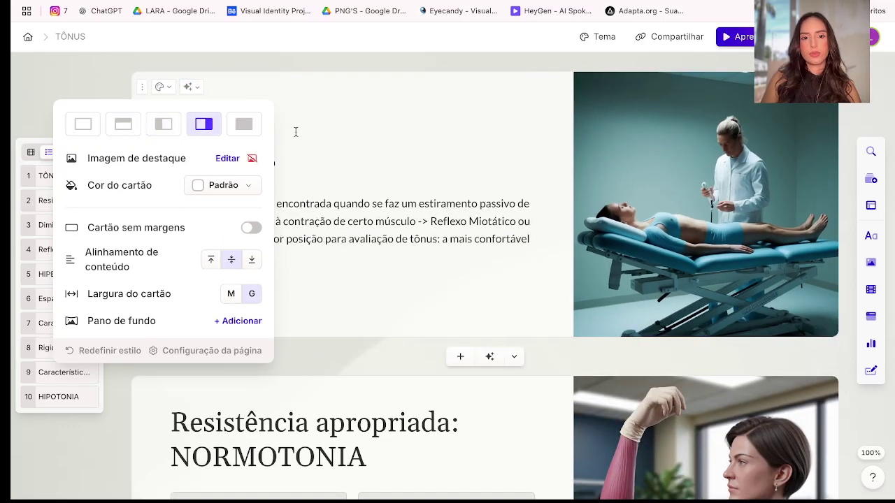
Apply the background layout to the TÔNUS card so its image fills the whole card.
click(244, 125)
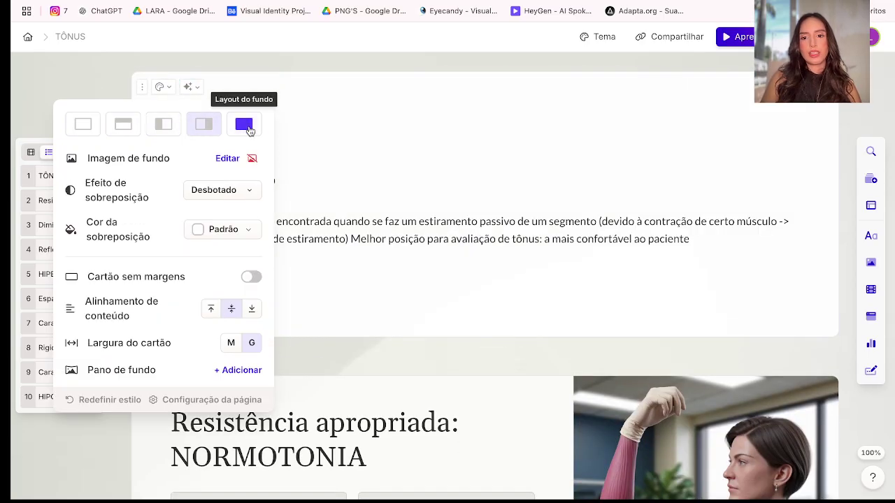
click(364, 113)
click(587, 253)
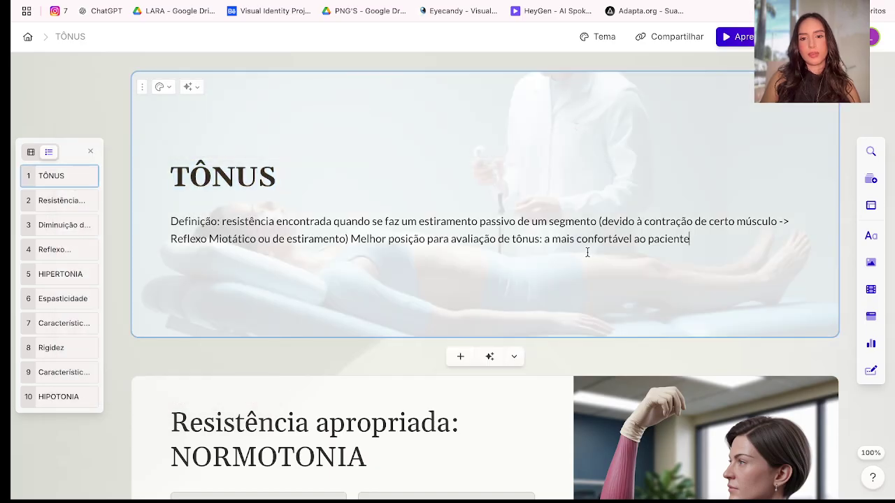
Try the Congelado and Limpar overlay effects on the TÔNUS card's background image and return to Desbotado.
click(194, 89)
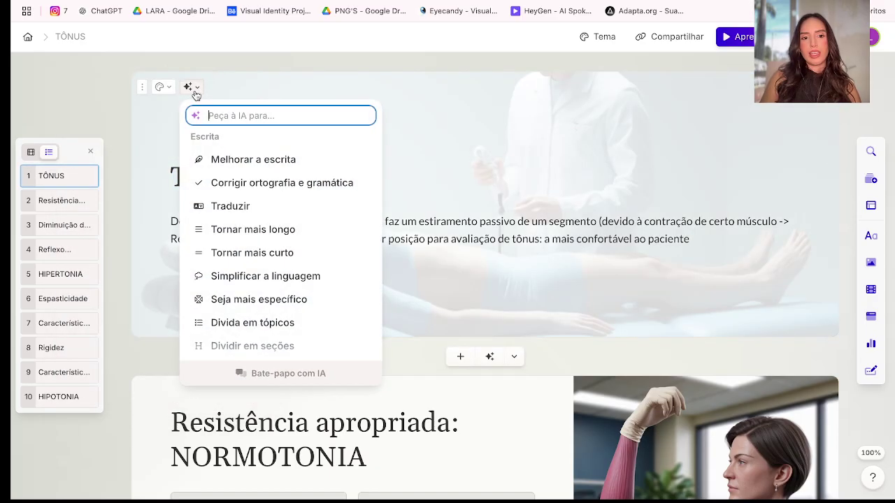
click(171, 90)
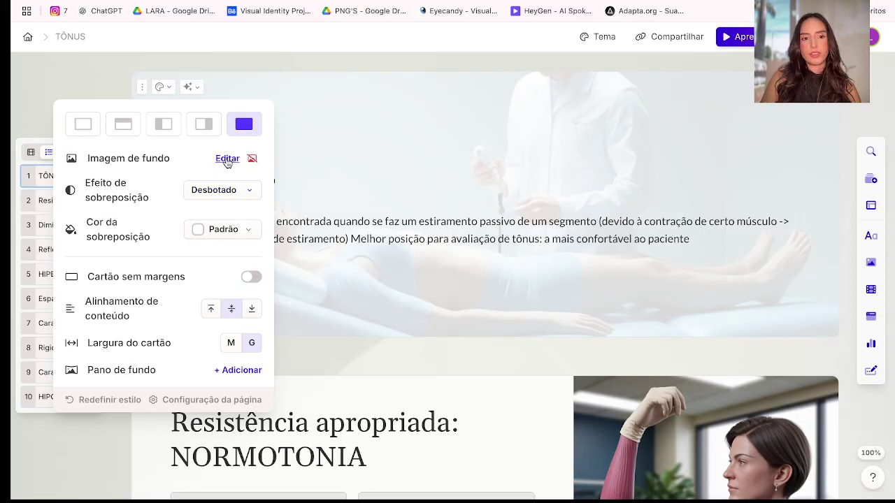
click(228, 189)
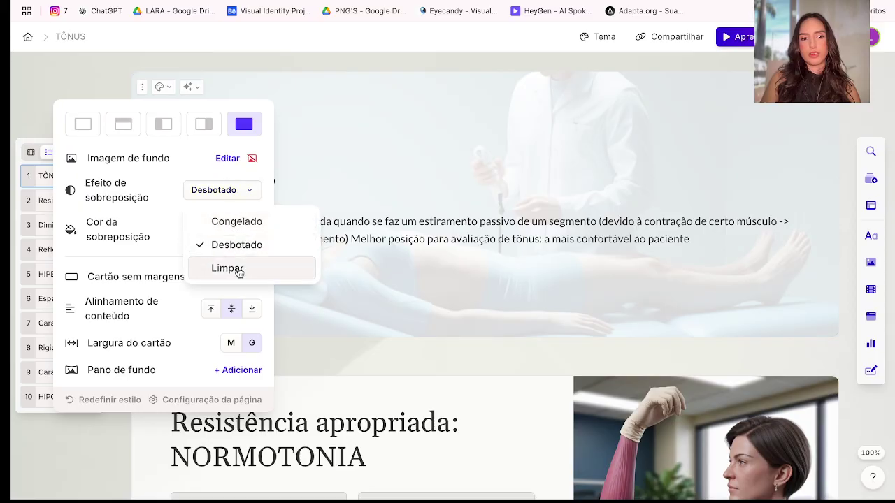
click(235, 229)
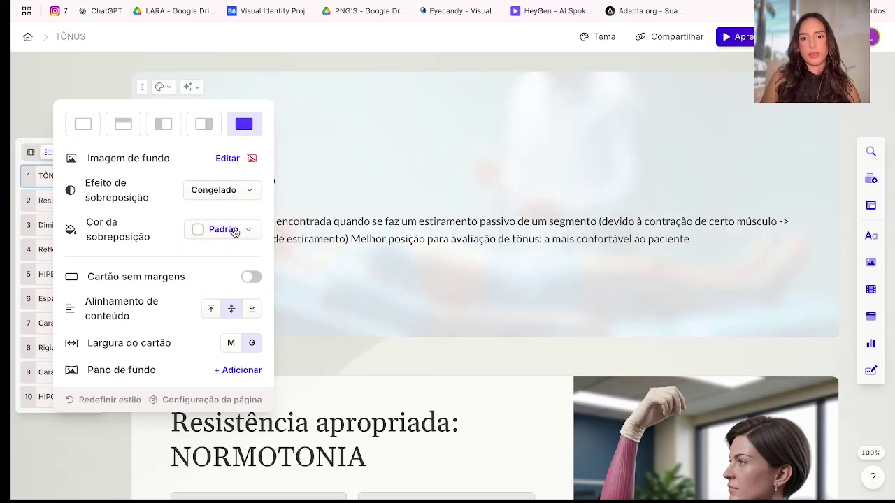
click(244, 192)
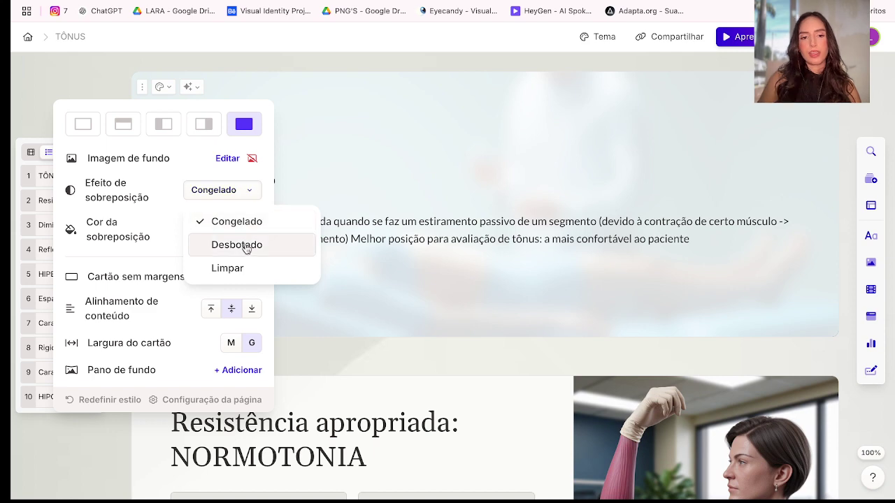
click(238, 245)
click(241, 230)
click(238, 194)
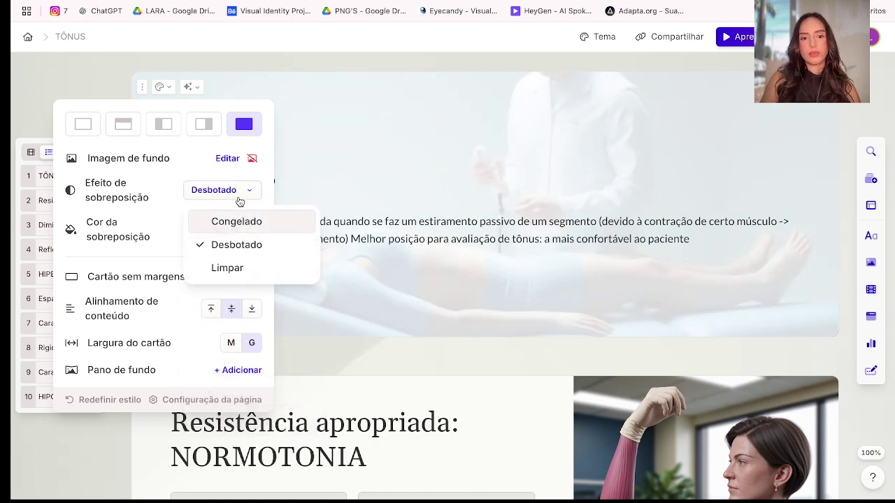
click(237, 262)
click(237, 199)
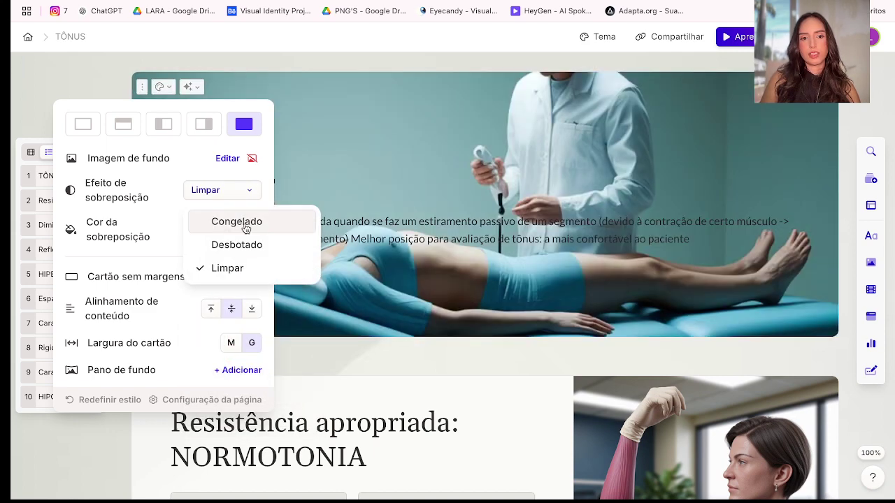
click(250, 246)
Try dark theme colours including #312F2B for the TÔNUS card's overlay, ending with #BAB6AA.
click(245, 229)
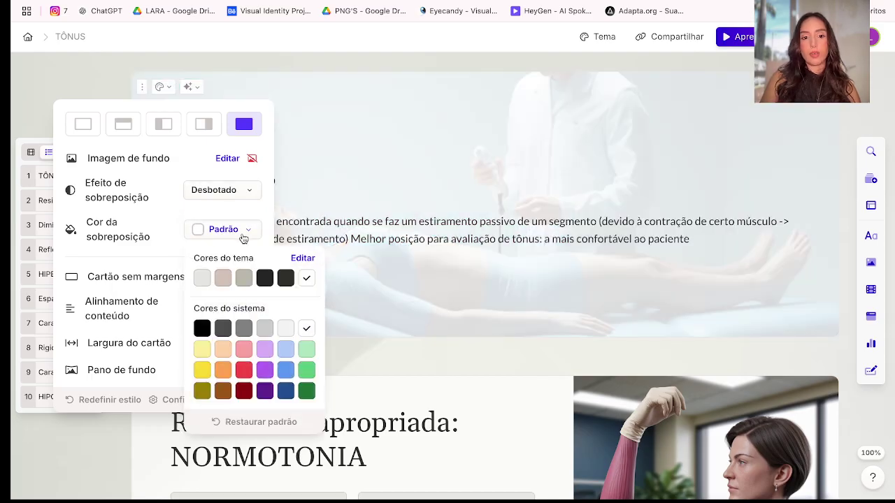
click(286, 279)
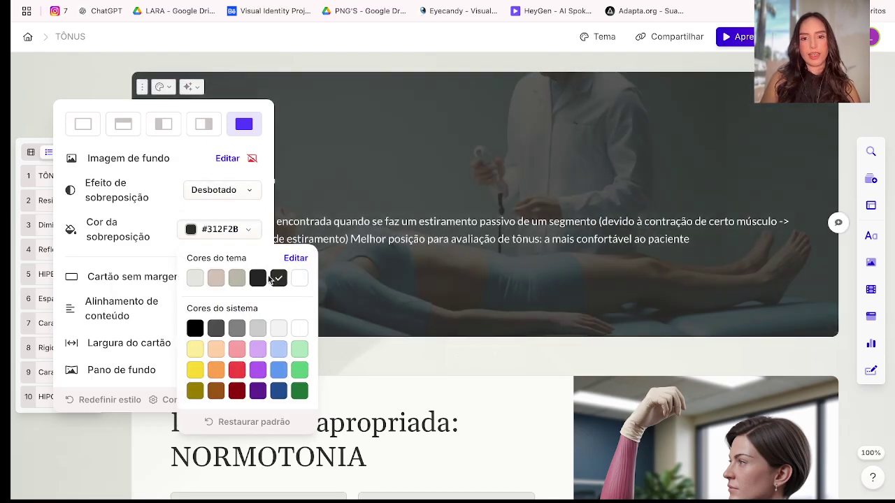
click(264, 279)
click(237, 279)
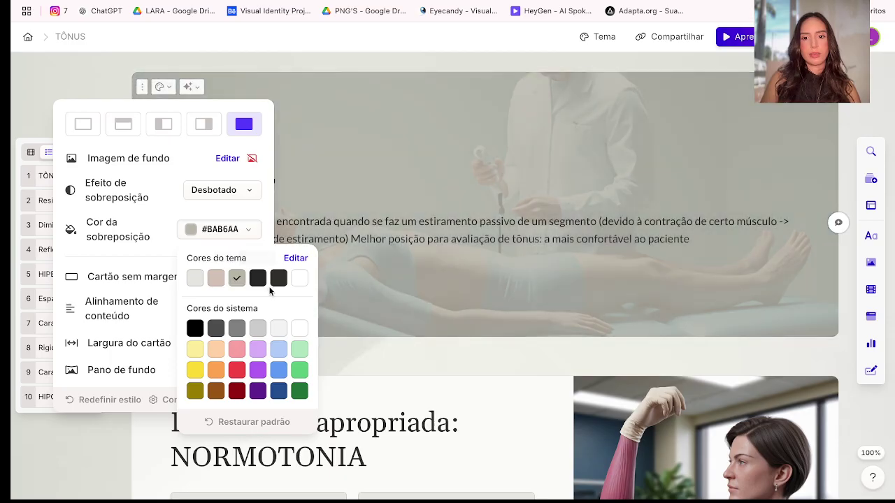
click(233, 237)
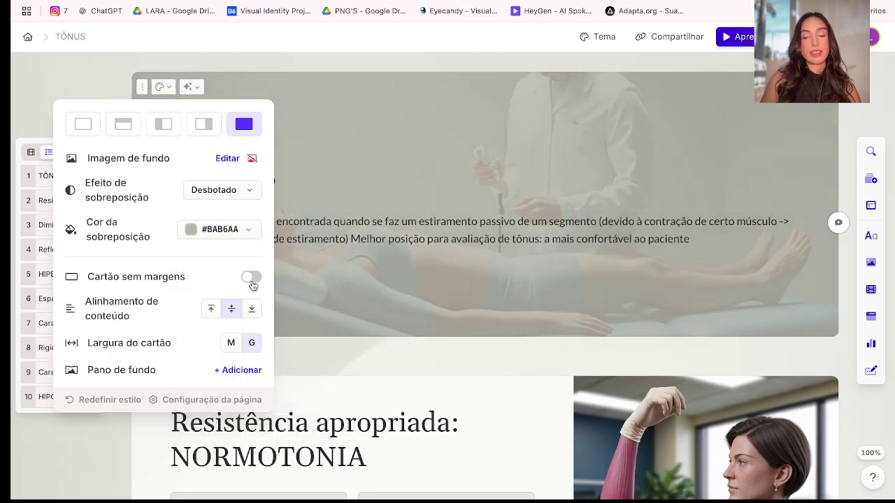
Turn on Cartão sem margens for the TÔNUS card and test bottom and top content alignment, returning to centred.
click(252, 280)
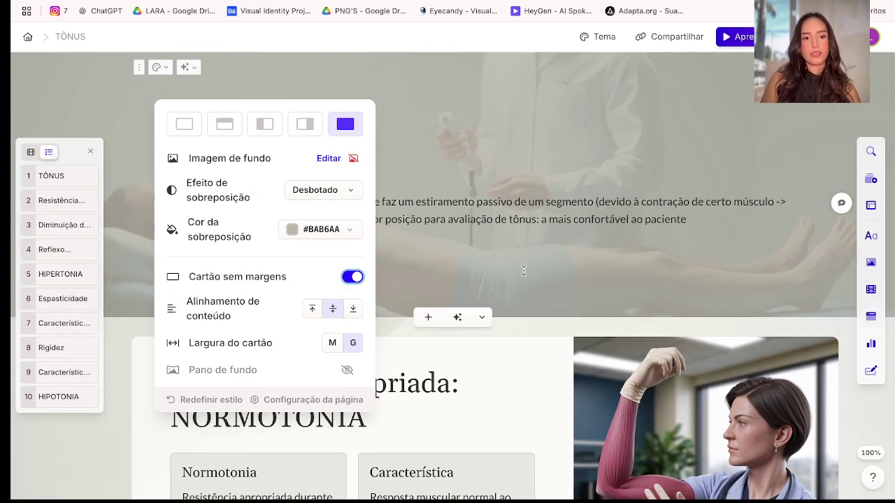
click(353, 308)
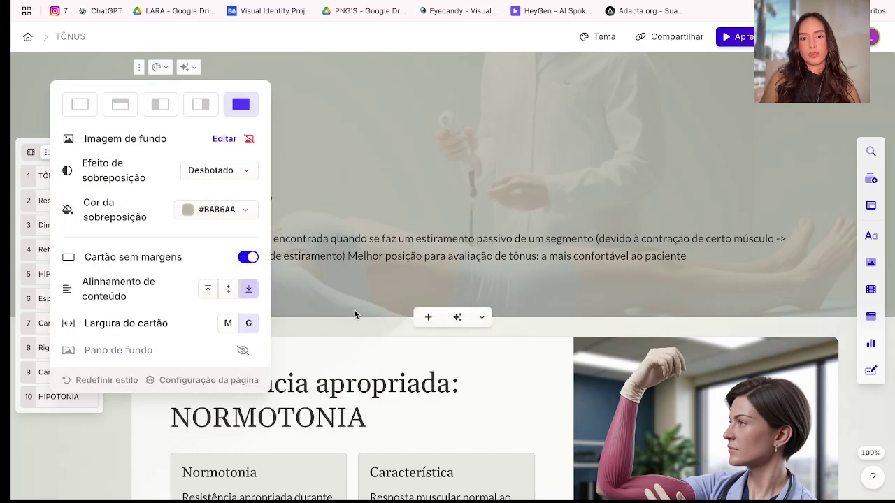
click(209, 290)
click(228, 289)
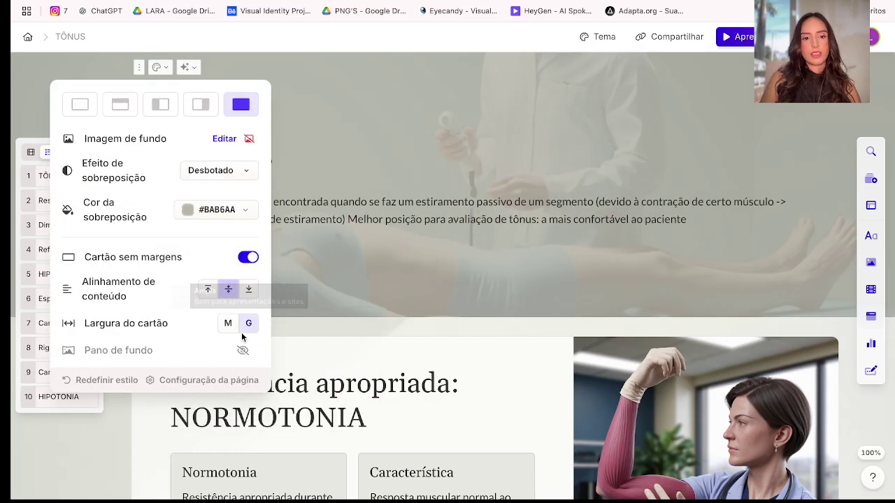
click(229, 324)
click(304, 323)
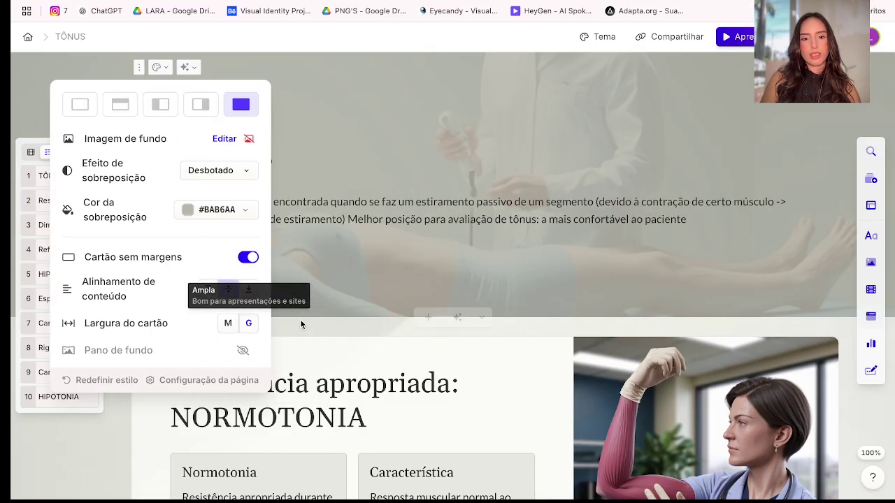
Try the right-image layout with card colour #D3C1B6, set the colour to purple #B05EF1 and return the TÔNUS card to the background layout.
click(205, 111)
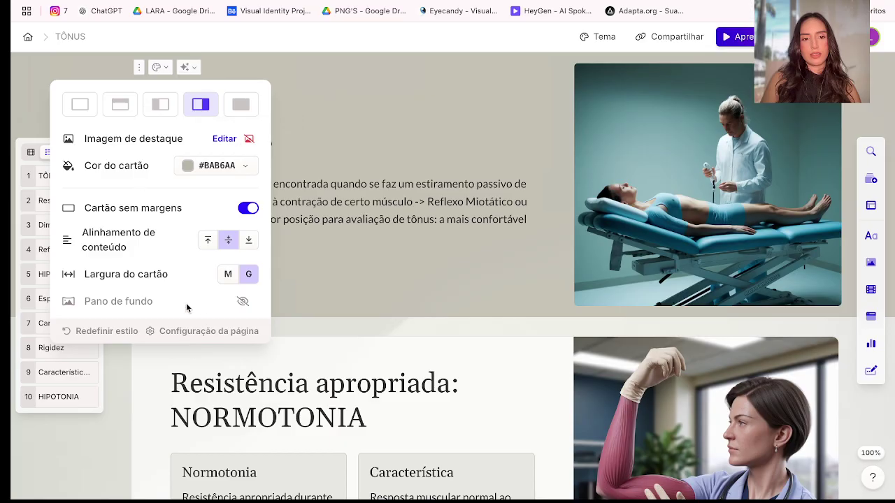
click(217, 169)
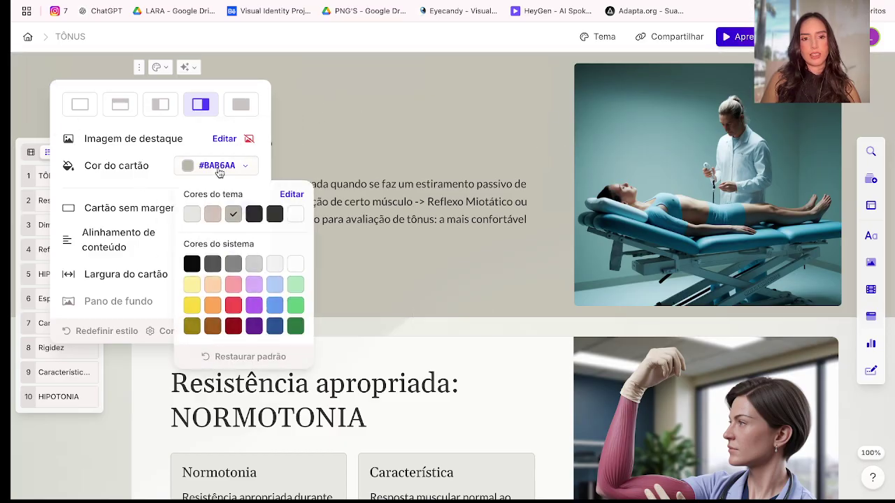
click(213, 214)
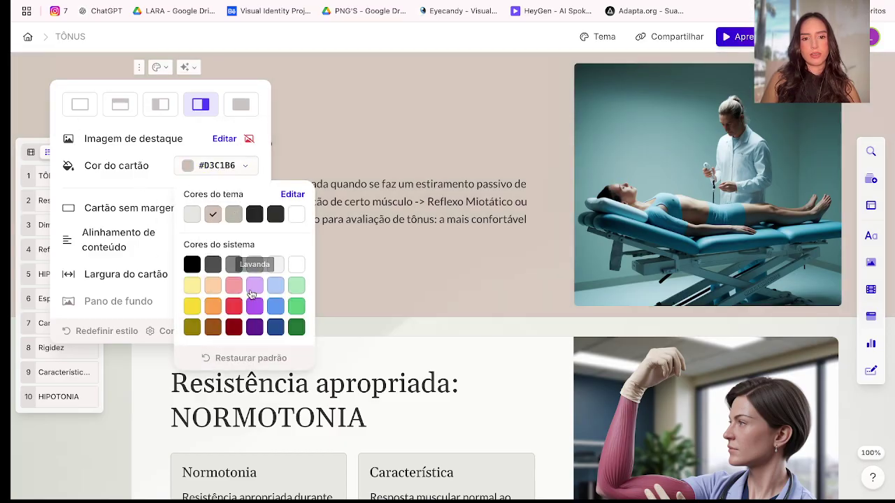
click(254, 307)
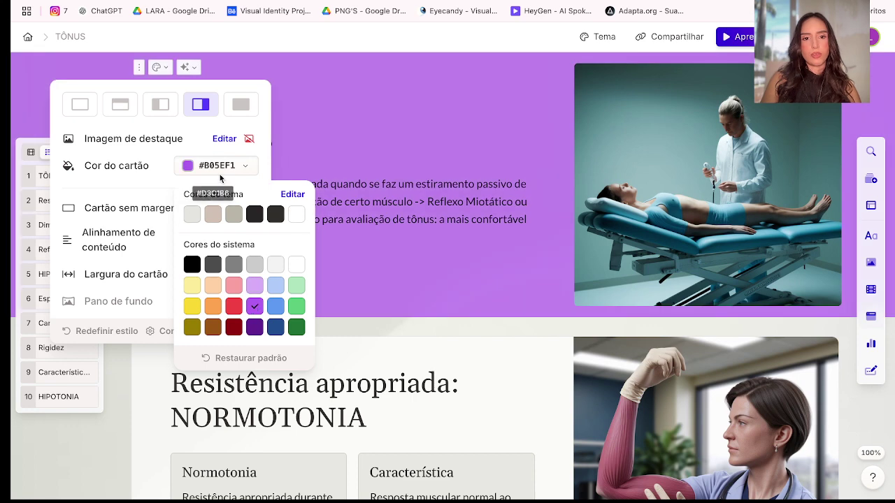
click(240, 104)
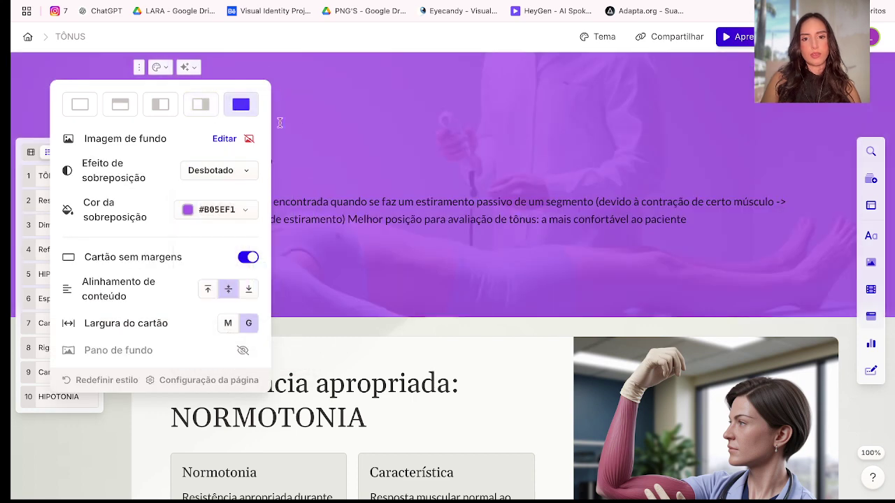
Set the overlay color of the TÔNUS card's background image to the dark theme color #312F2B.
click(231, 210)
click(297, 260)
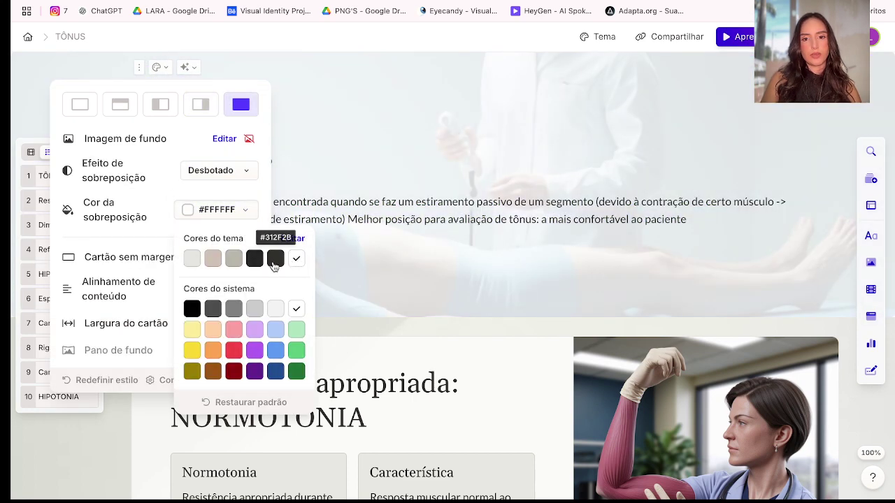
click(275, 260)
click(262, 194)
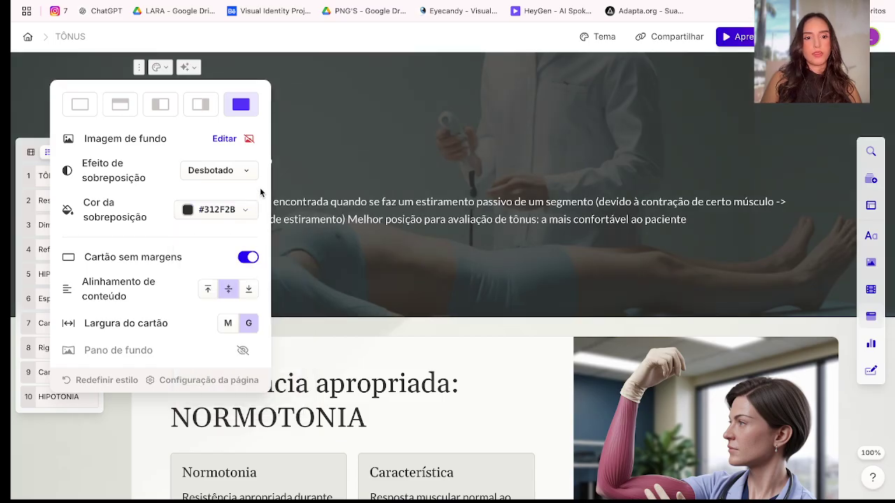
click(400, 238)
scroll(388, 328, down, 1)
scroll(386, 324, down, 4)
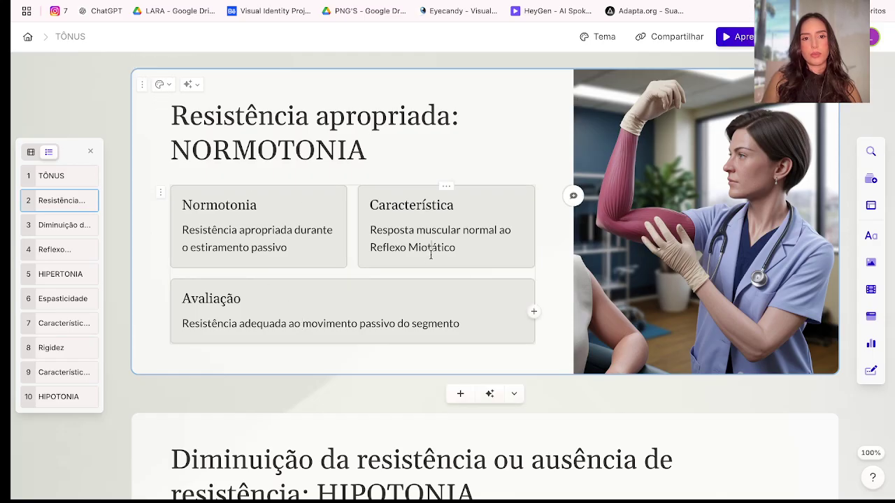
click(189, 84)
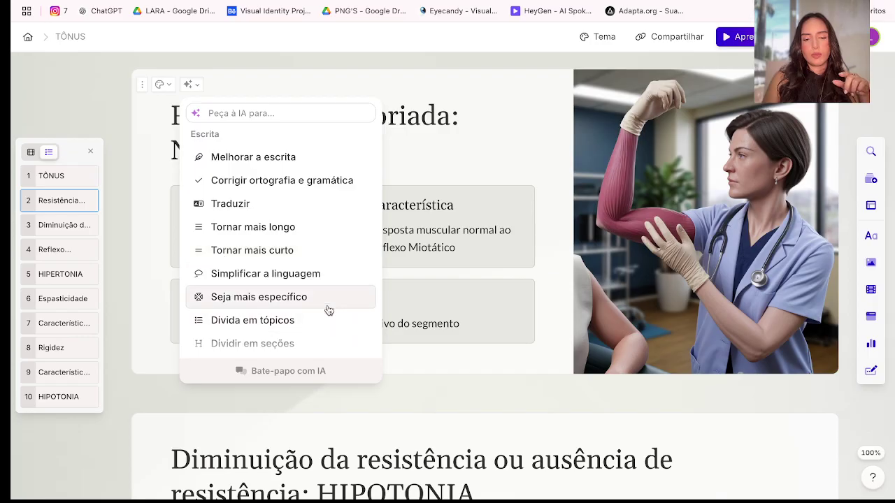
scroll(328, 310, down, 3)
click(487, 215)
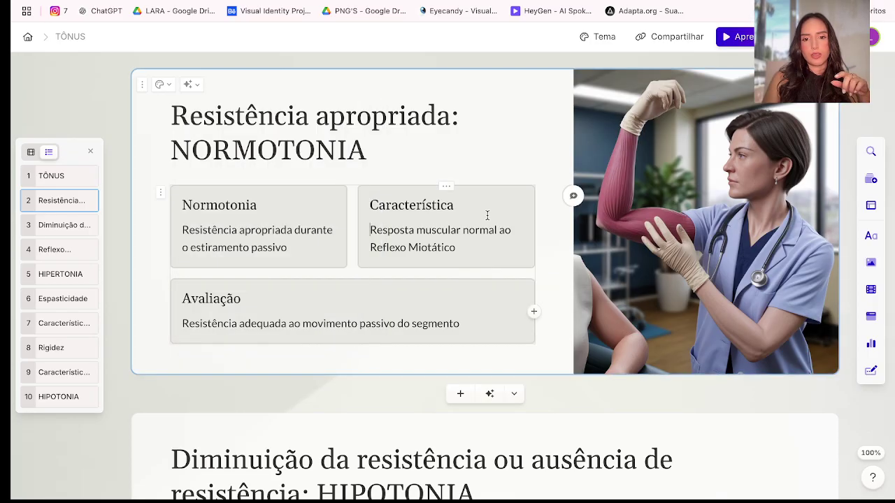
Set the NORMOTONIA card's text boxes to the small column size (Pequeno) and center their text.
click(160, 194)
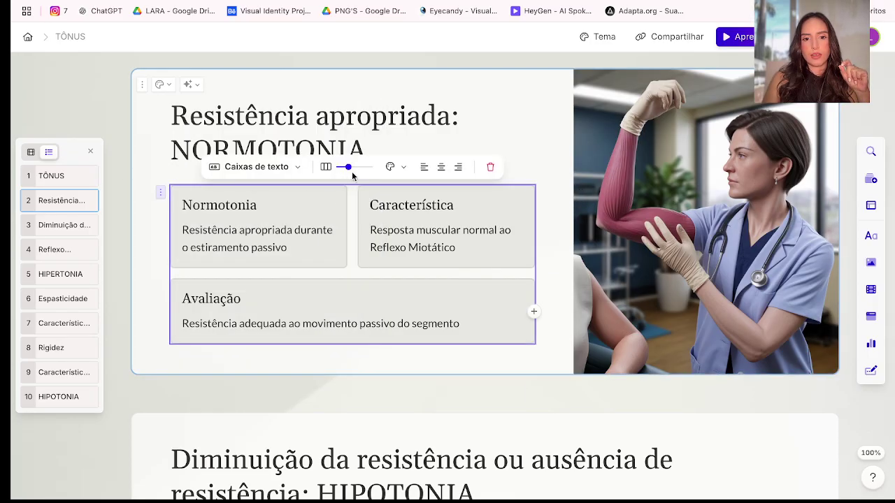
mouse_move(347, 168)
mouse_down()
mouse_move(375, 171)
mouse_move(336, 168)
mouse_up()
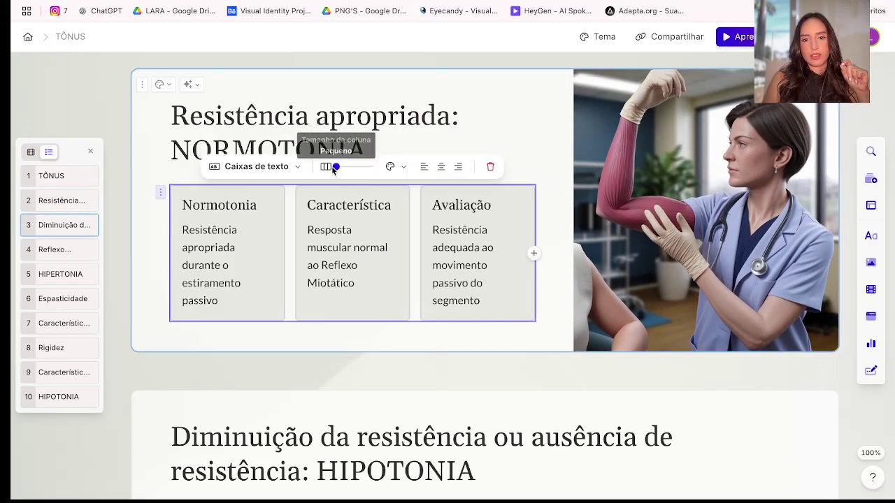
click(441, 167)
click(458, 167)
click(446, 168)
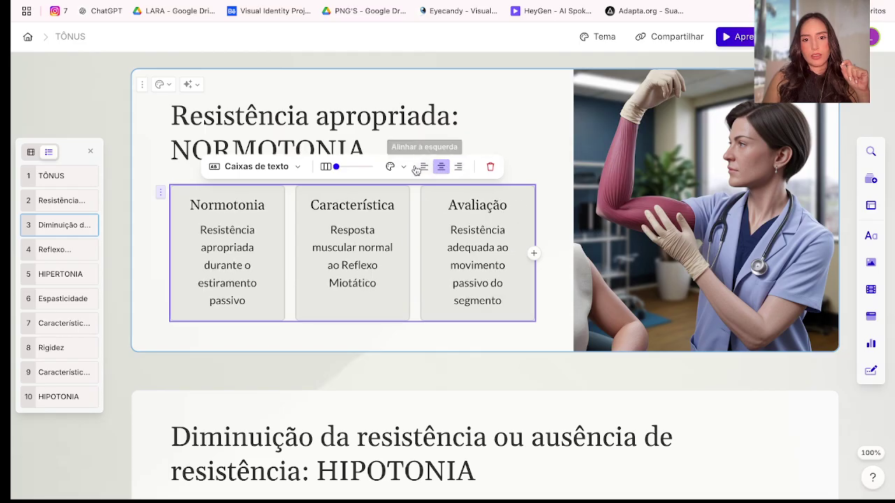
Recolor the three NORMOTONIA text boxes with the greyish-olive theme color.
click(390, 167)
click(420, 213)
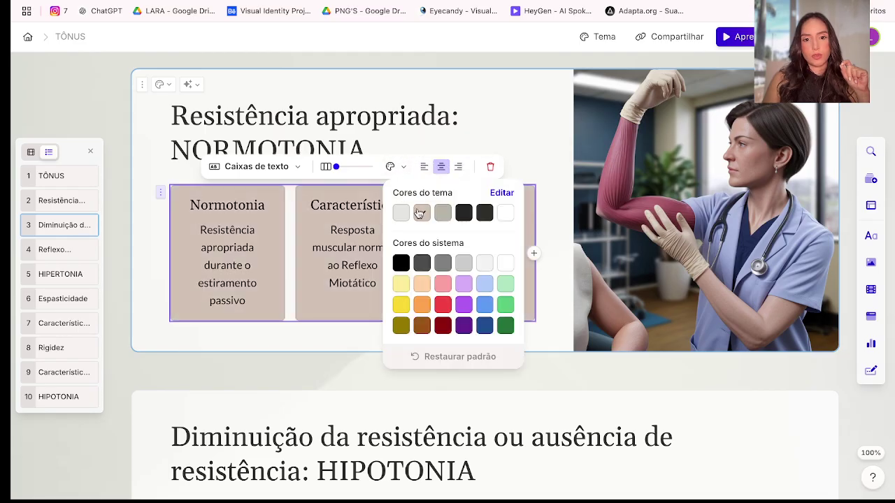
click(437, 213)
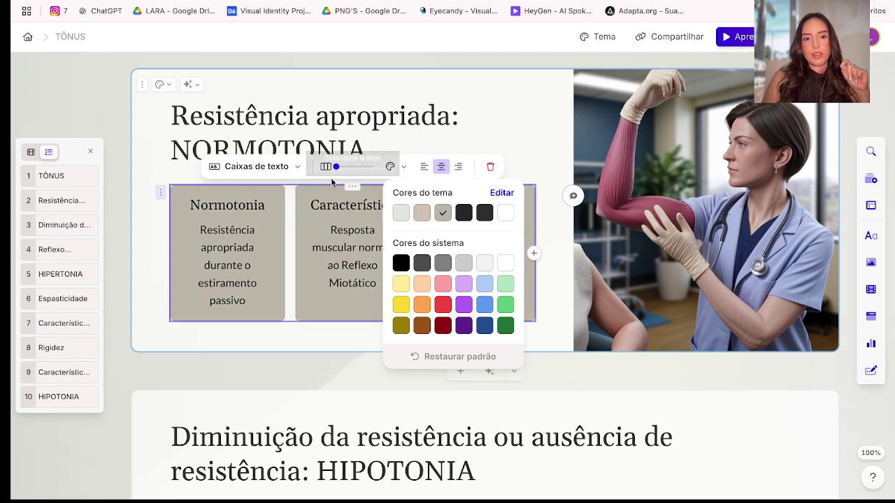
Try the Marcadores, Imagens com texto, Ícones com texto and Linha do tempo layouts on the NORMOTONIA card's three-item block.
click(256, 166)
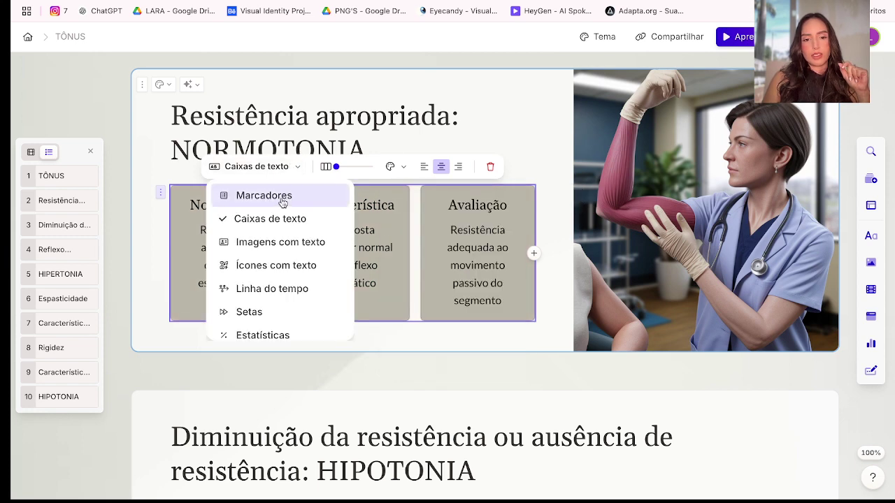
click(283, 199)
click(278, 166)
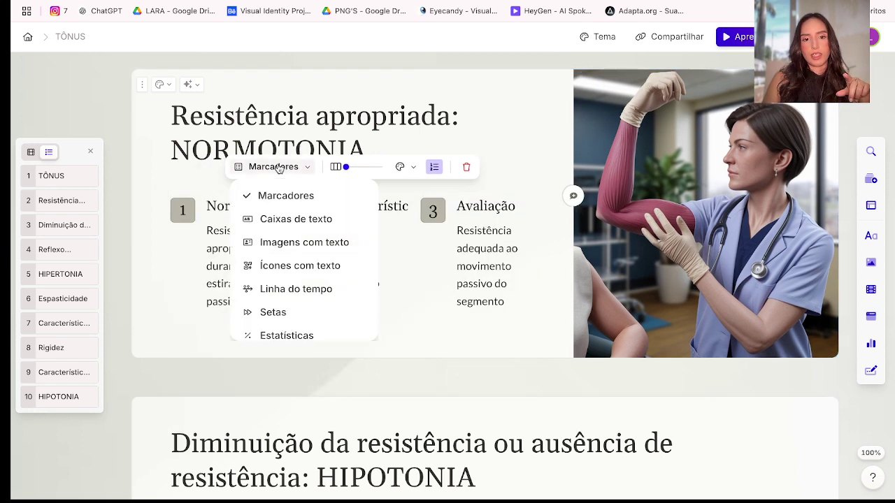
click(290, 243)
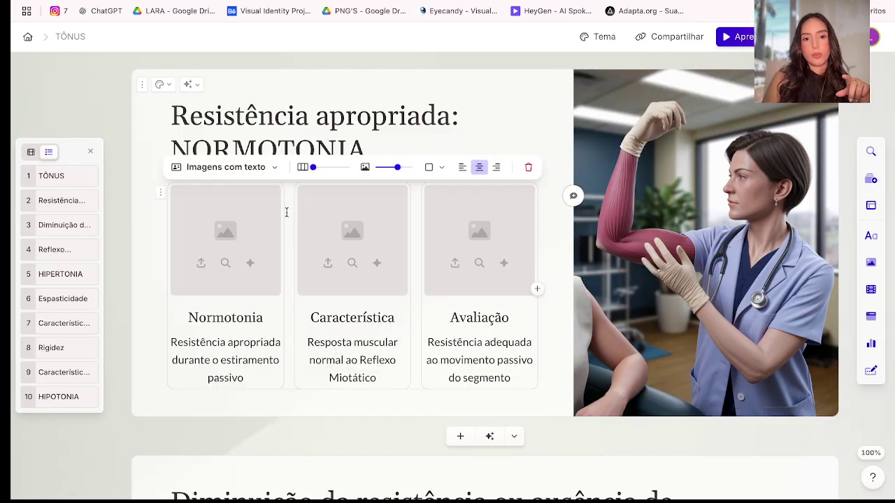
click(266, 170)
click(275, 264)
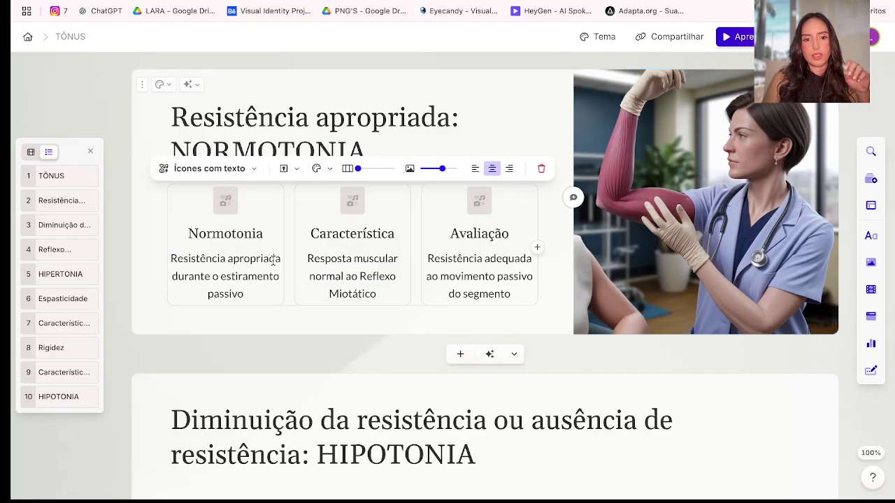
click(246, 167)
click(253, 288)
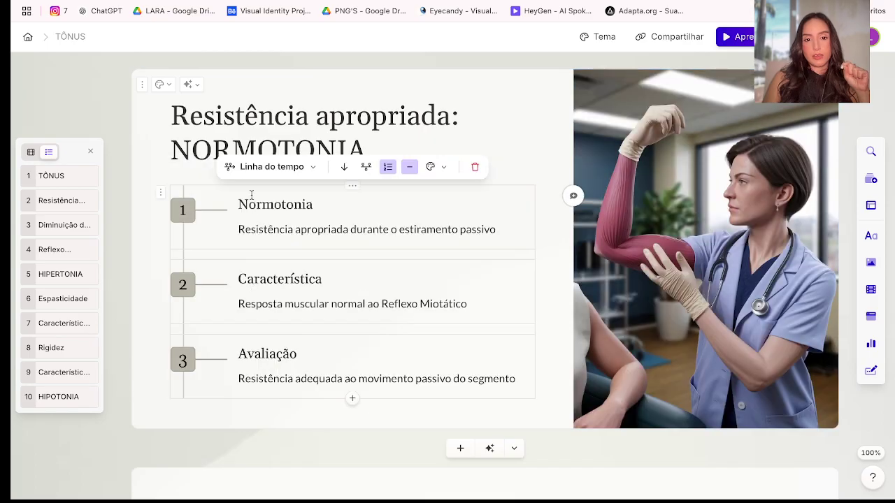
Convert the NORMOTONIA card's three-item block to the Flor diagram layout.
click(243, 169)
scroll(269, 284, down, 5)
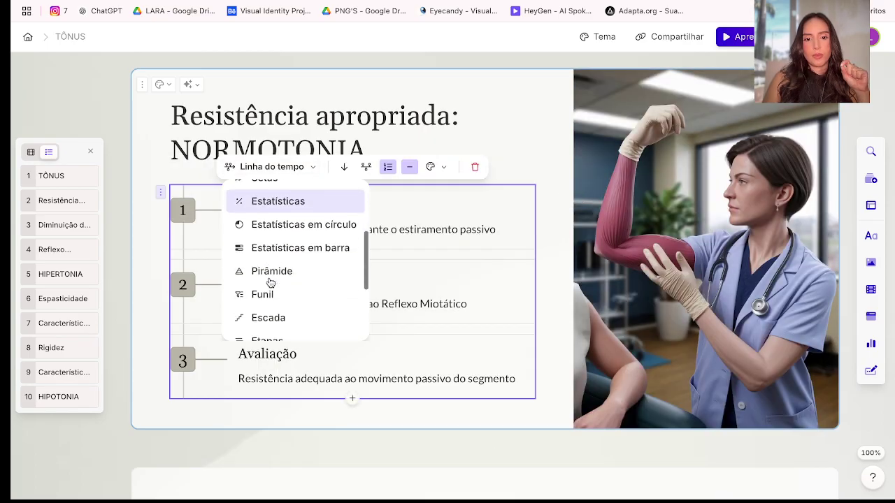
scroll(269, 282, down, 3)
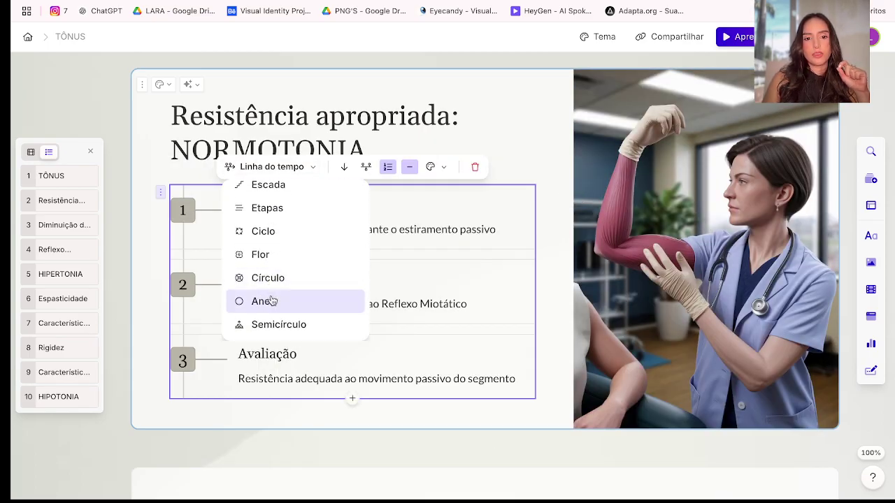
click(264, 256)
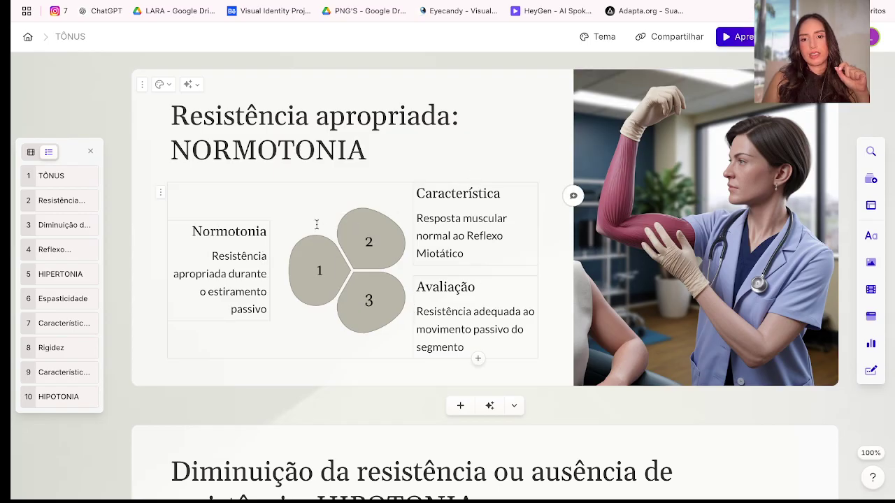
click(508, 114)
Replace the AI prompt of the NORMOTONIA card's image with one beginning "Médica jovem demonstrando a um paciente seu tônus muscular do braço".
click(721, 168)
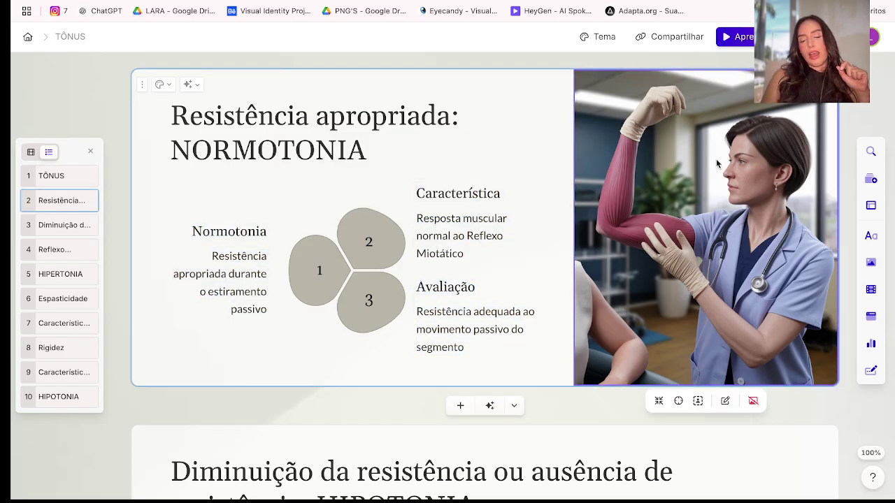
click(716, 159)
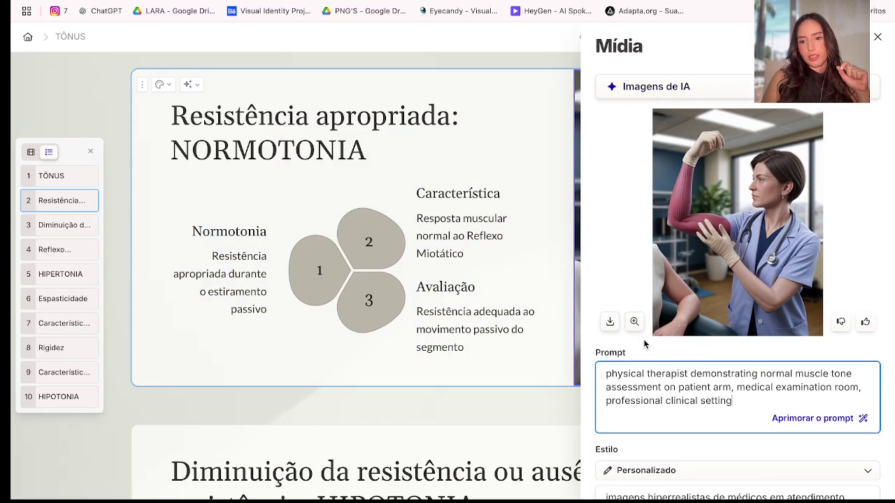
scroll(656, 387, down, 2)
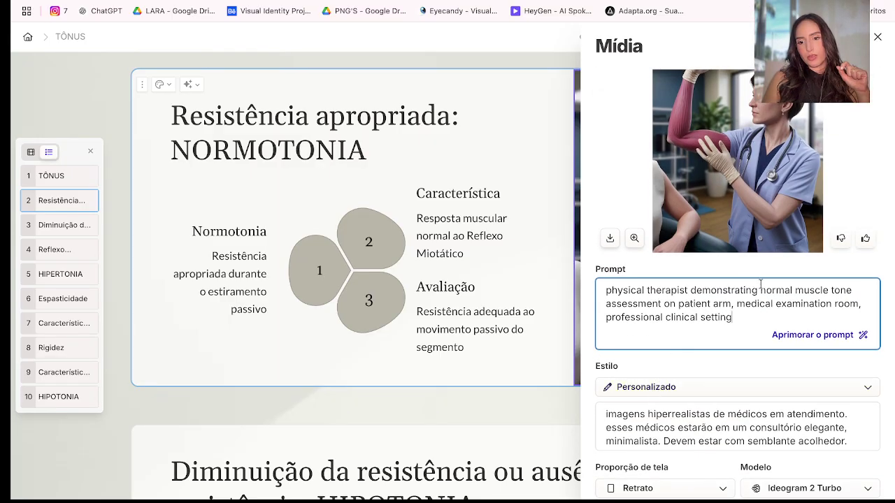
scroll(735, 426, down, 1)
scroll(741, 432, down, 2)
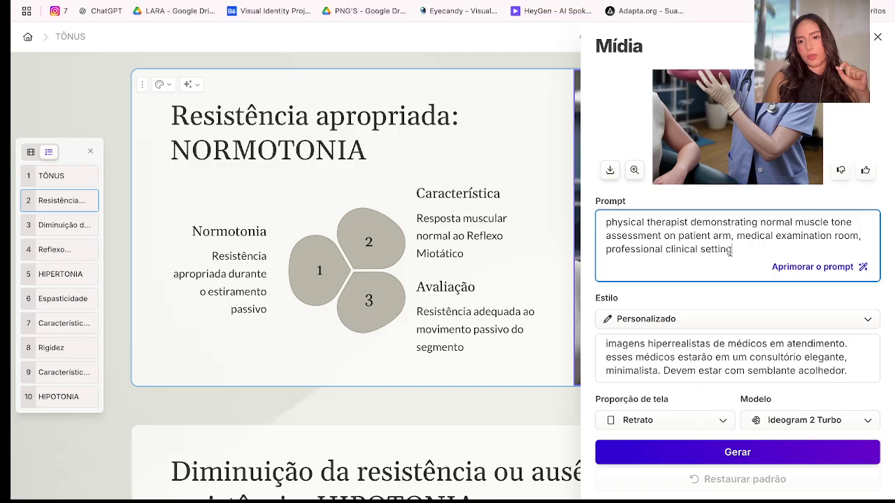
scroll(751, 249, up, 3)
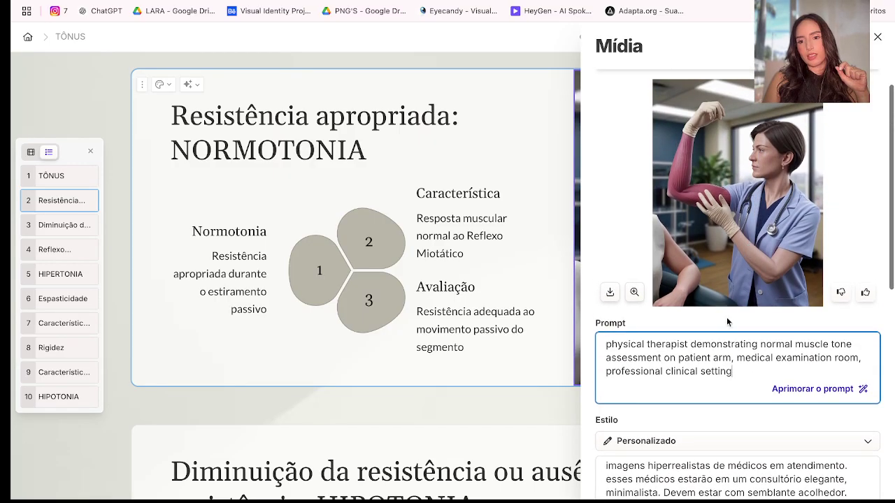
drag(742, 371, 461, 258)
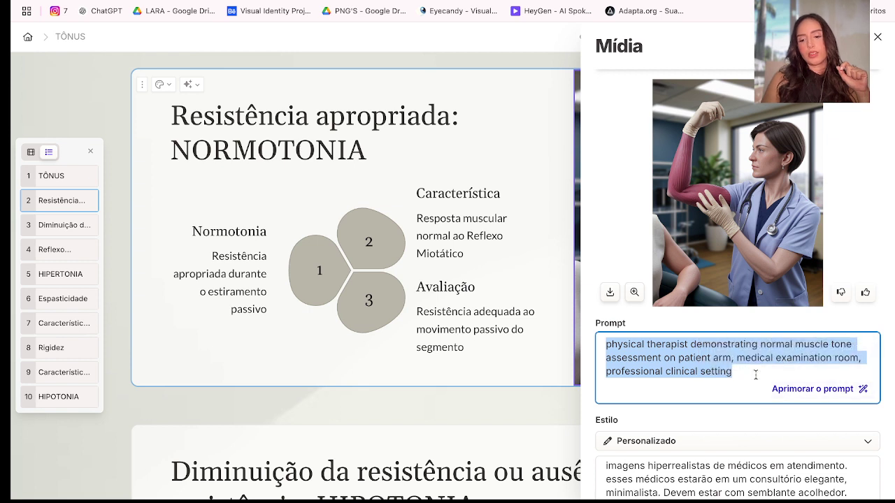
key(BackSpace)
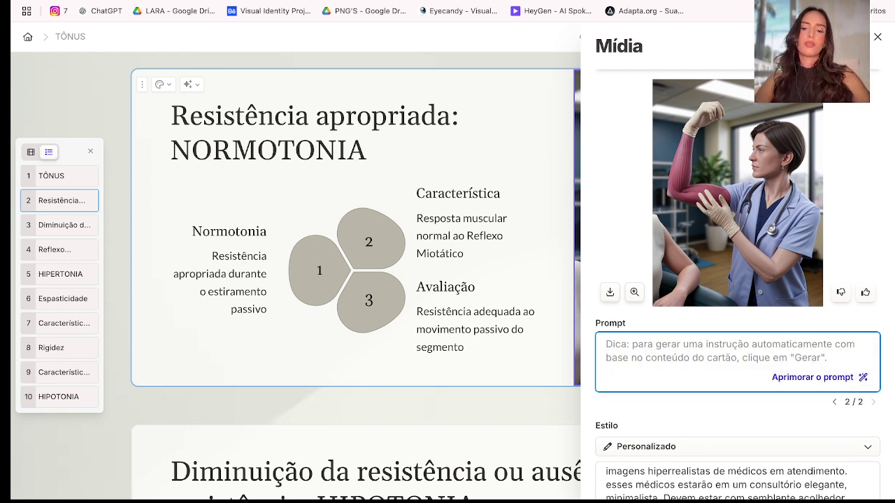
text(M)
key(BackSpace)
key(BackSpace)
key(BackSpace)
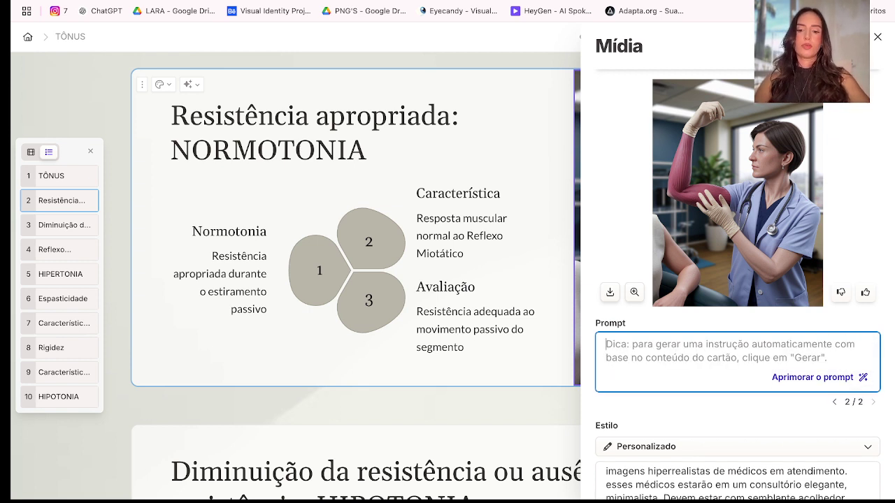
text(Médi)
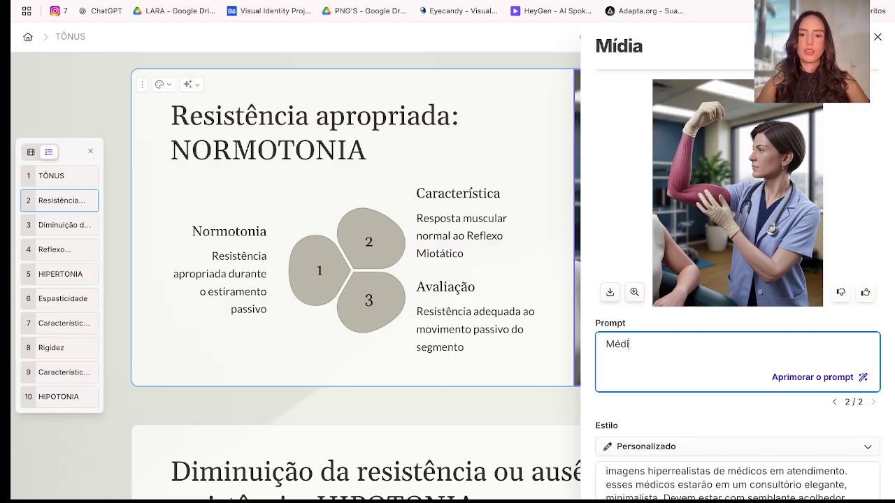
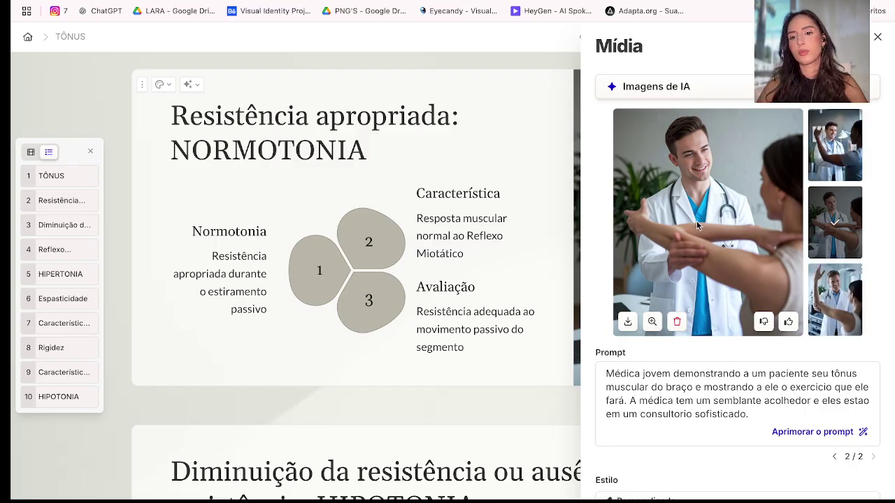
Compare the generated images and use the one with the doctor beside a white desk lamp on the NORMOTONIA card.
click(825, 165)
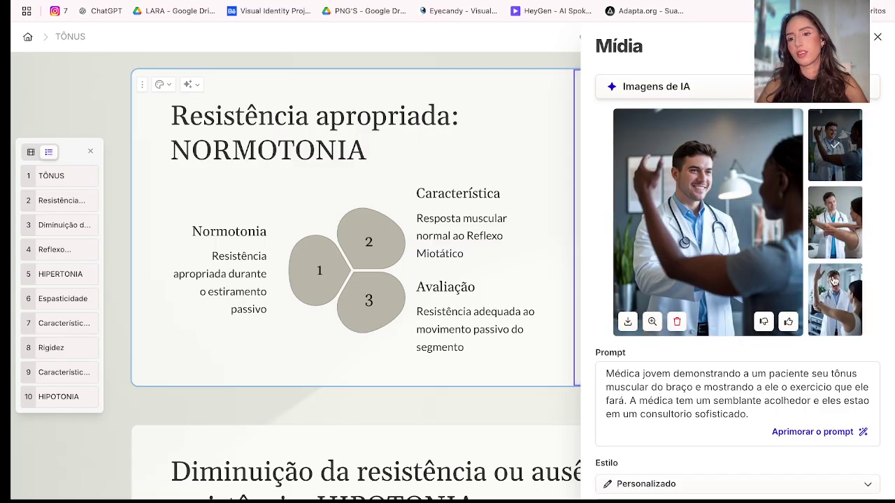
click(842, 320)
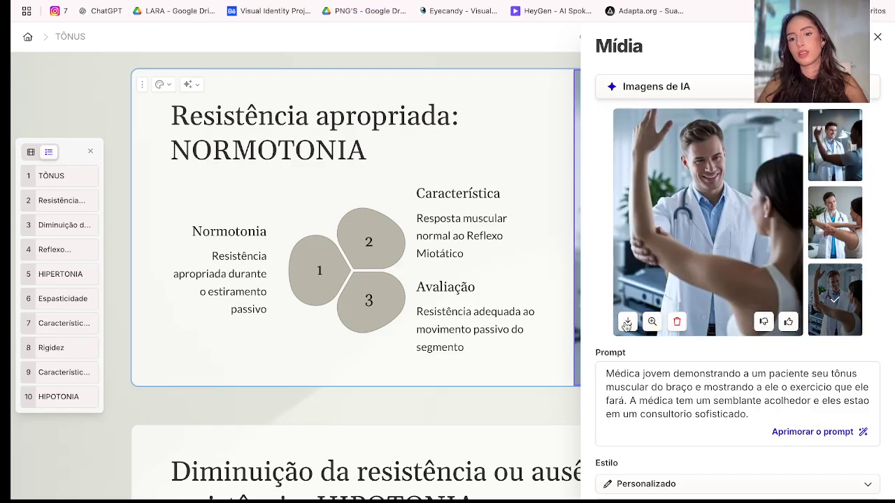
click(837, 149)
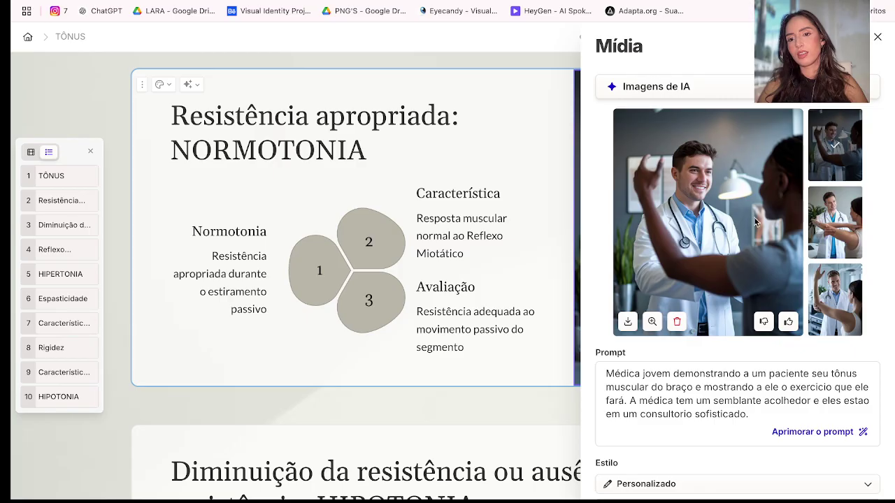
click(383, 171)
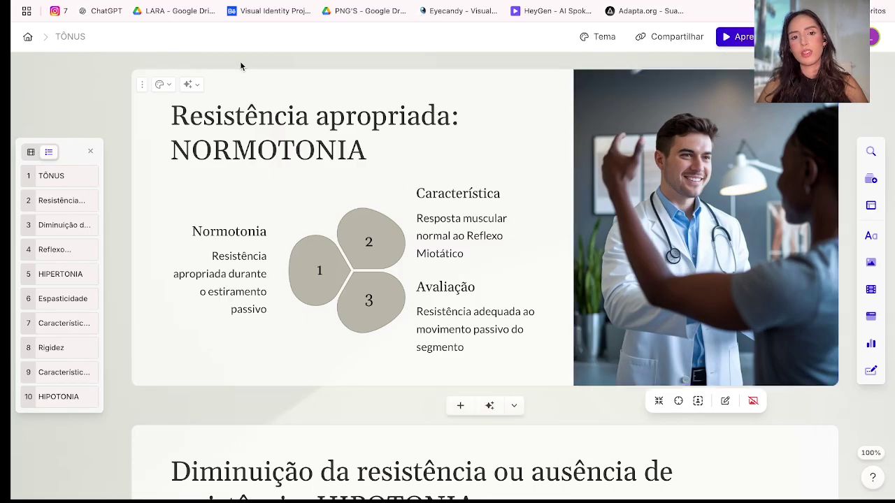
Change the NORMOTONIA card's layout so that its image spans the top of the card.
click(188, 83)
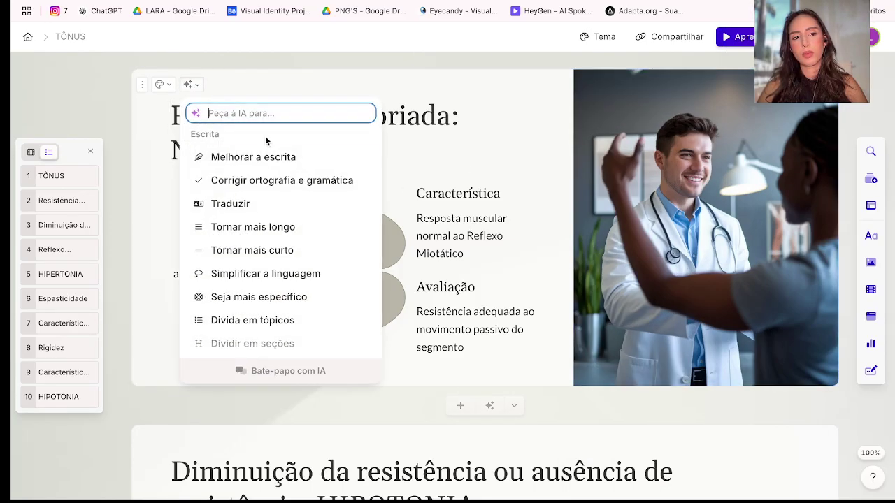
click(143, 85)
click(162, 118)
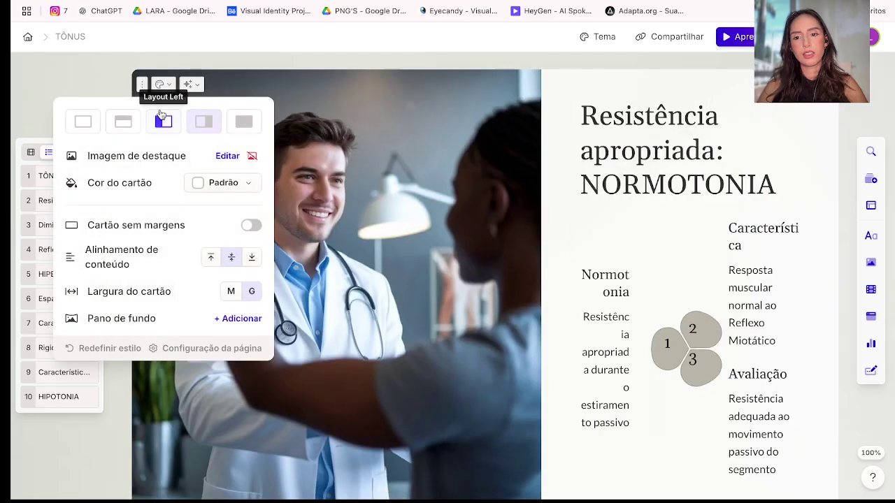
click(123, 122)
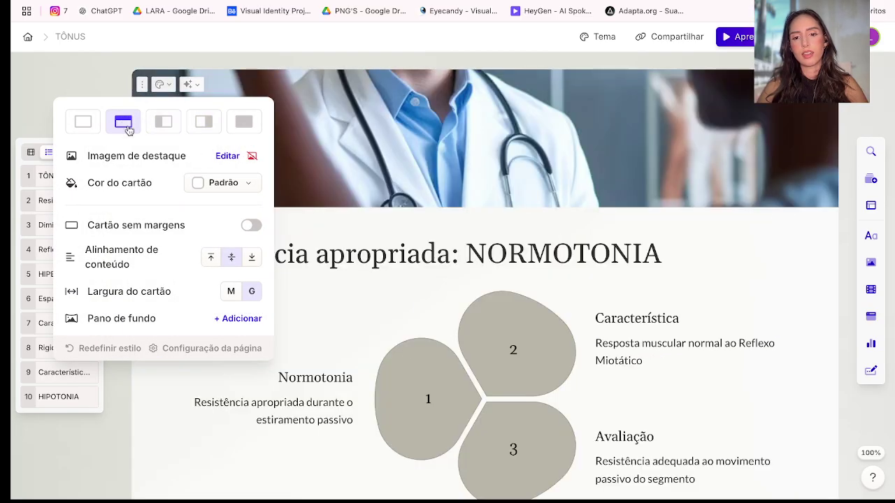
Change the NORMOTONIA card's layout so that its image fills the whole card background.
click(243, 126)
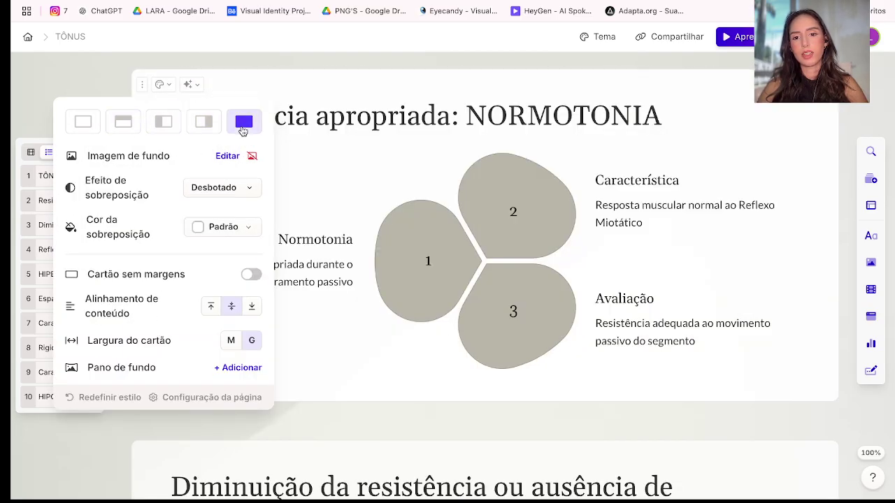
click(391, 87)
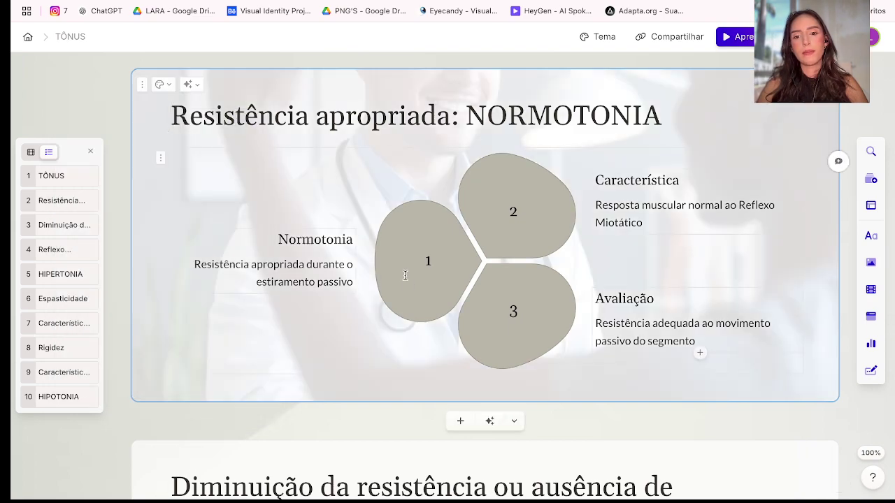
Have the AI make the HIPOTONIA card's text shorter and simplify its language.
scroll(404, 274, down, 5)
scroll(405, 276, down, 10)
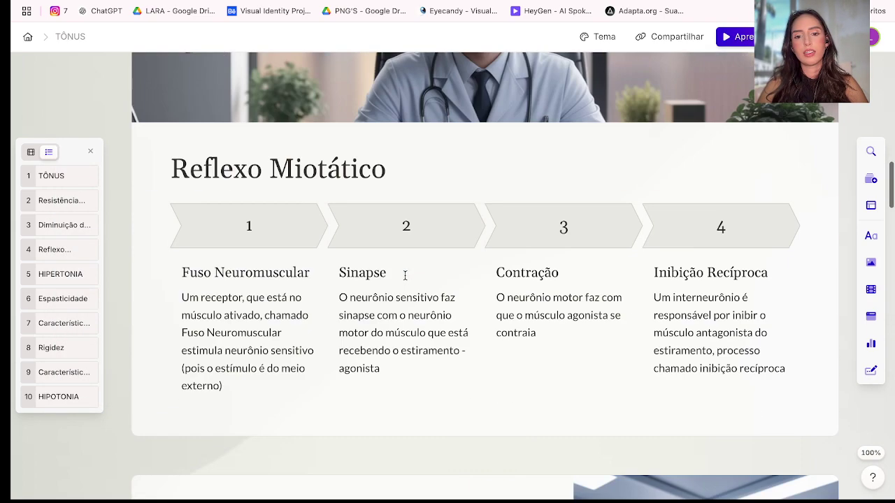
scroll(405, 276, down, 10)
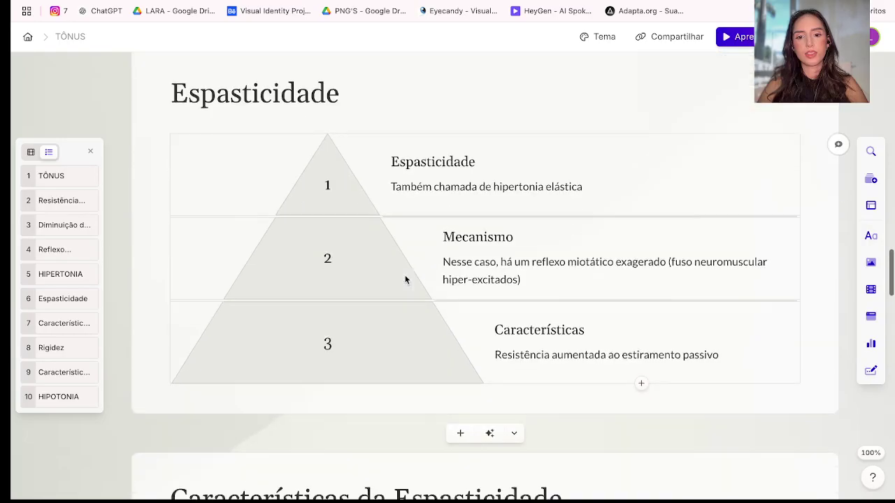
scroll(405, 280, down, 10)
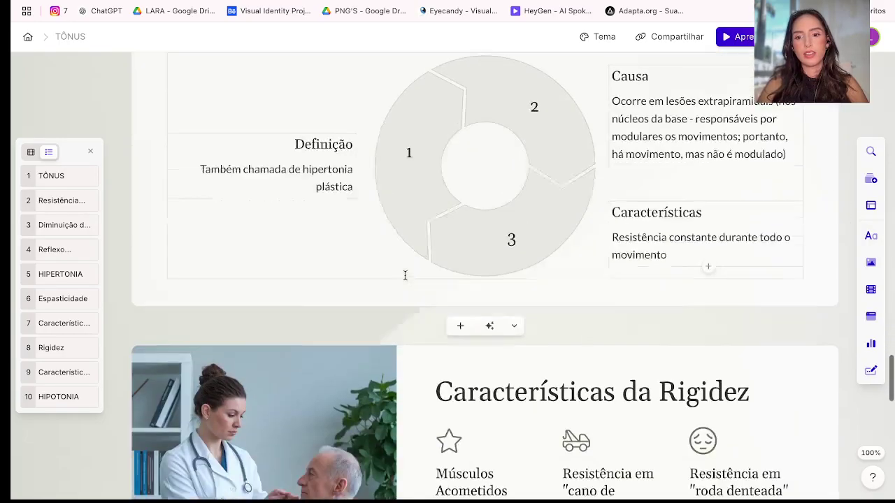
scroll(404, 275, down, 10)
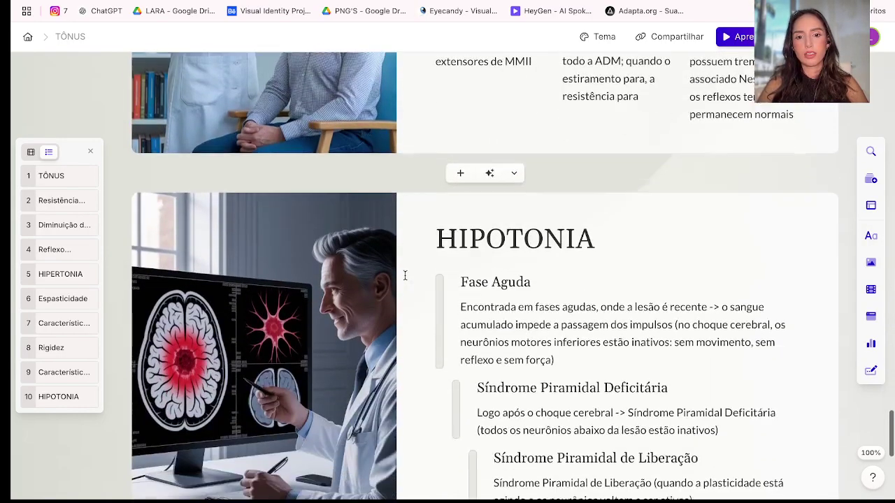
scroll(404, 275, down, 1)
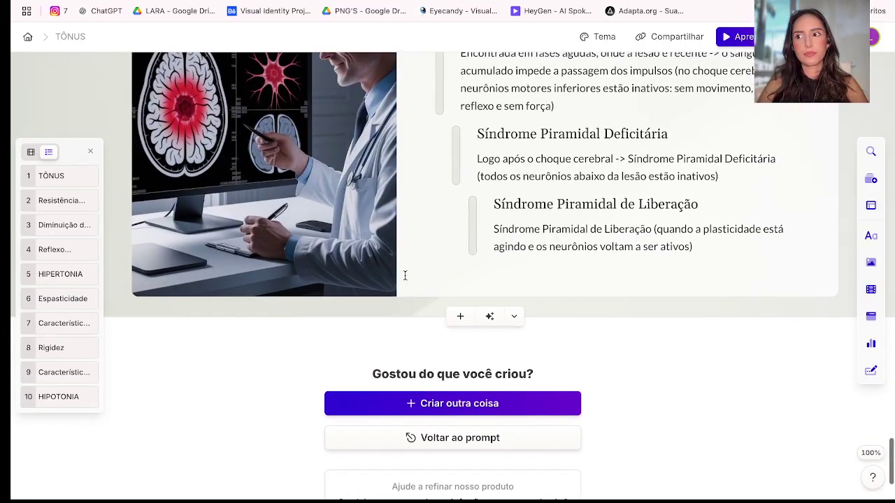
scroll(405, 276, up, 2)
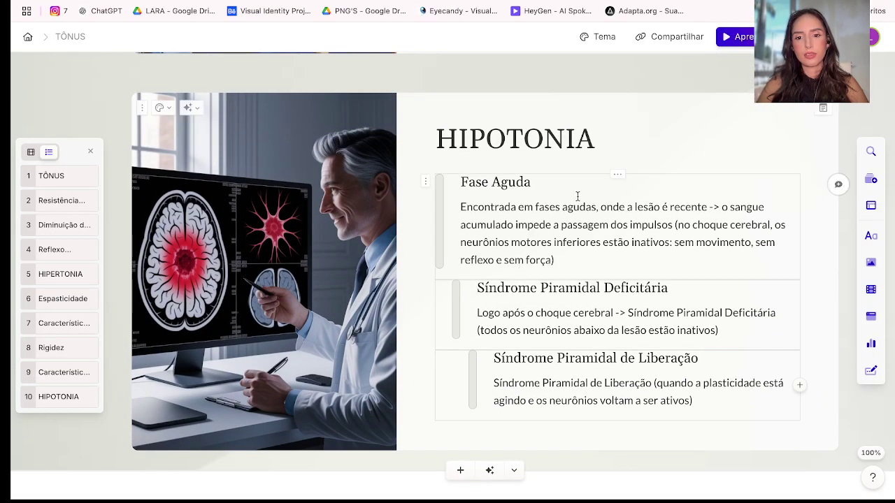
click(435, 190)
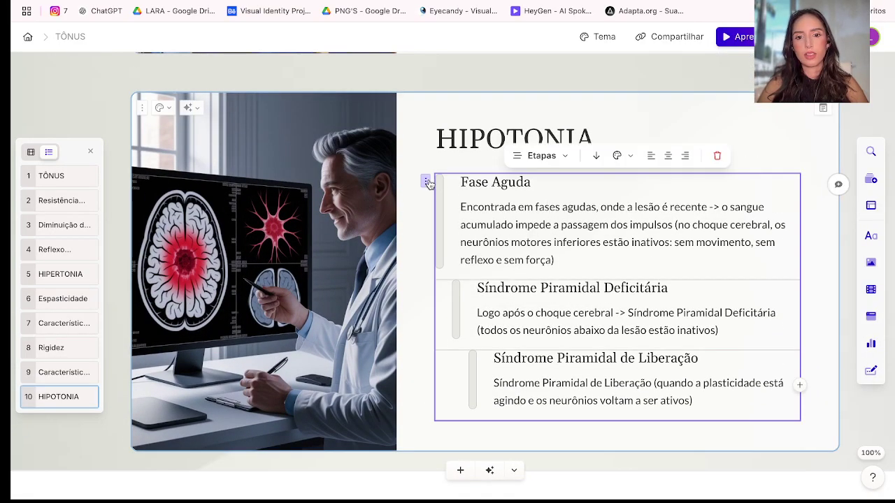
click(531, 155)
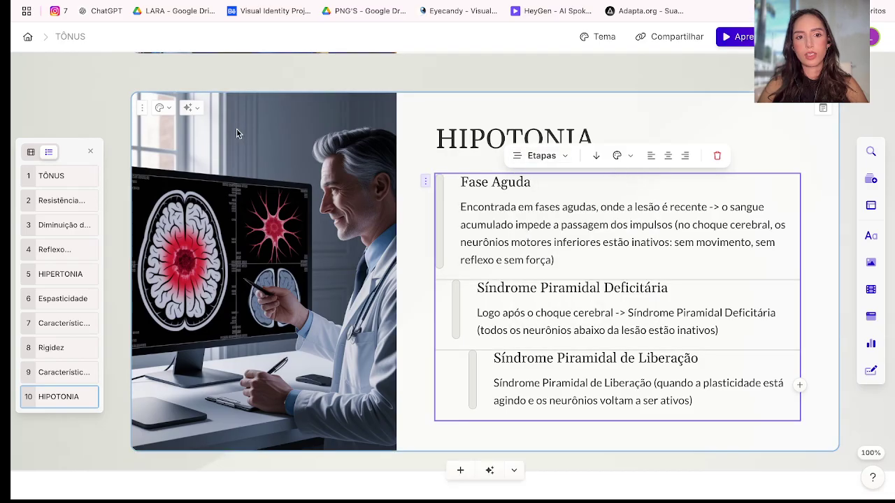
click(188, 109)
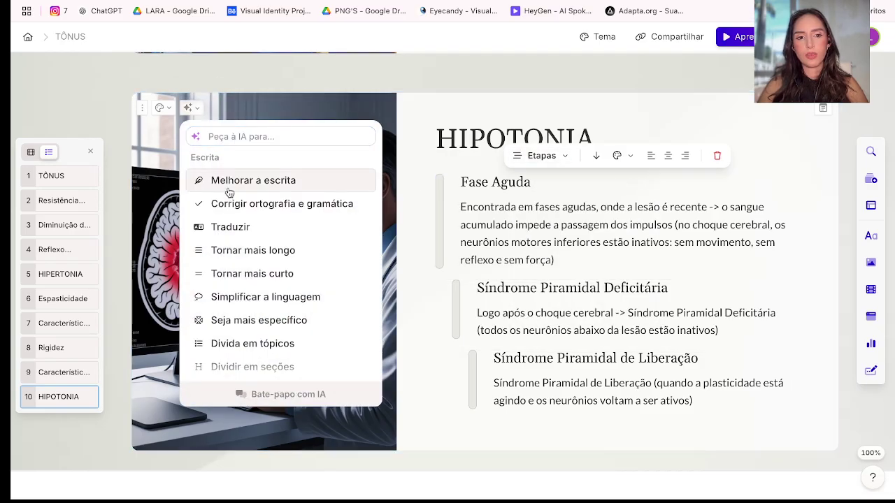
click(236, 272)
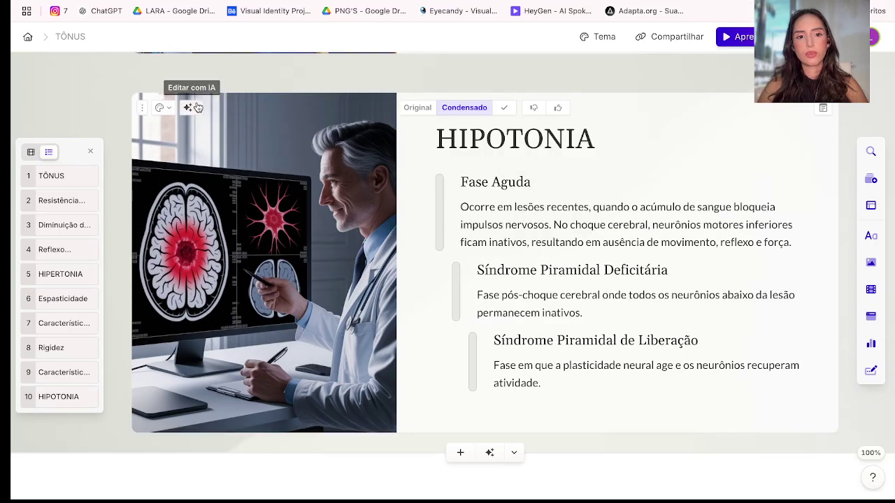
click(197, 107)
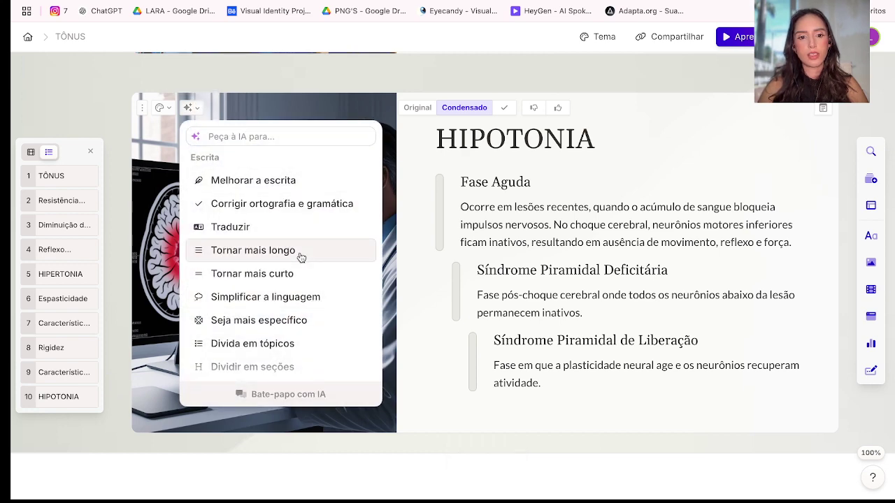
click(301, 298)
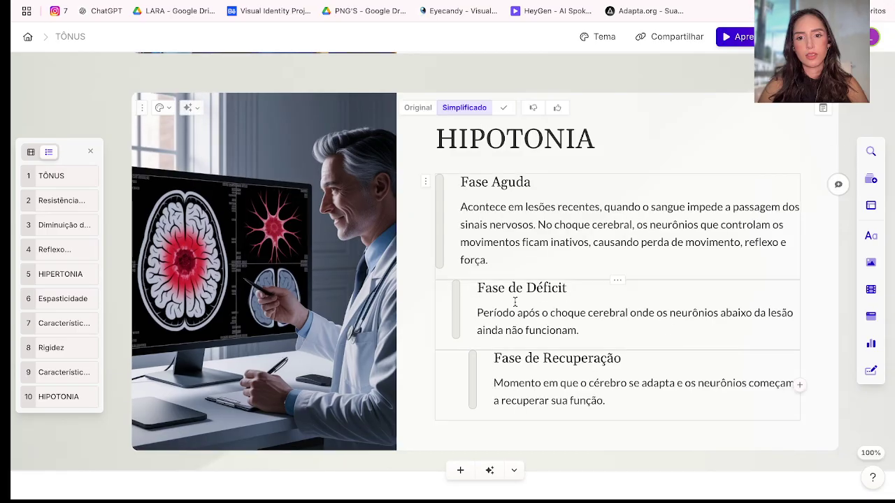
Have the AI try a different layout for the HIPOTONIA card and review the redesigned card.
click(205, 112)
click(197, 108)
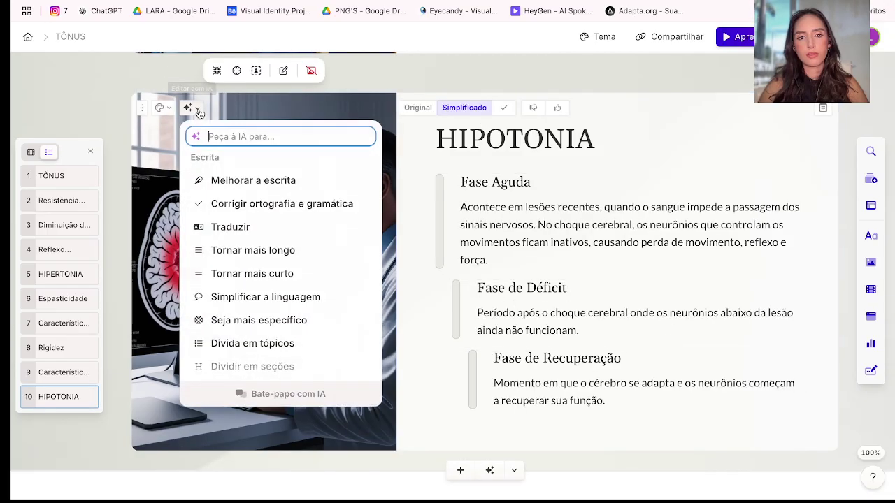
scroll(269, 312, down, 3)
scroll(269, 313, down, 2)
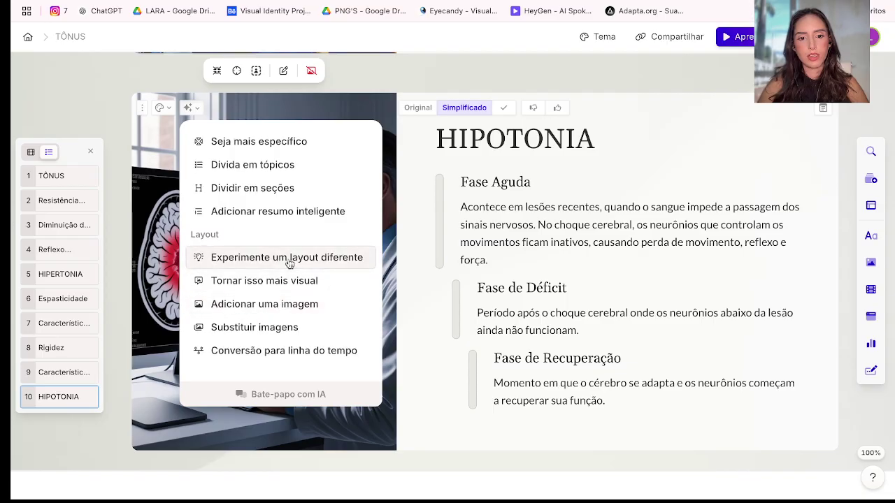
click(290, 259)
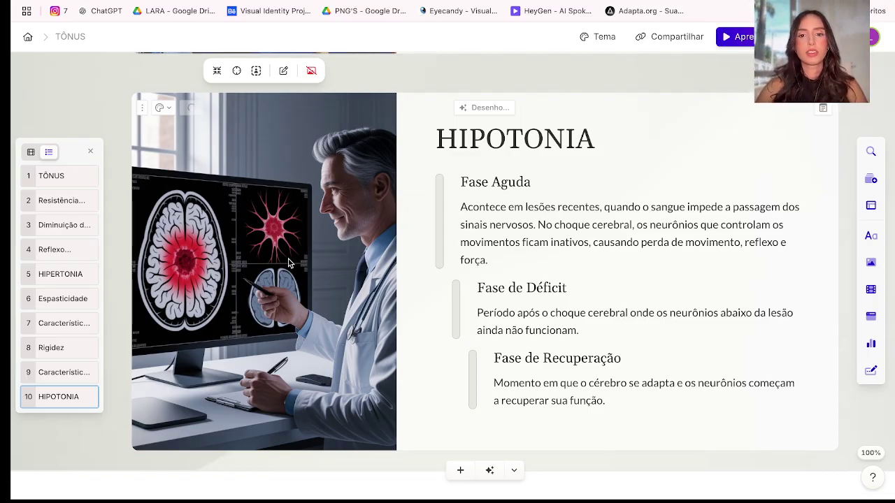
scroll(288, 262, down, 3)
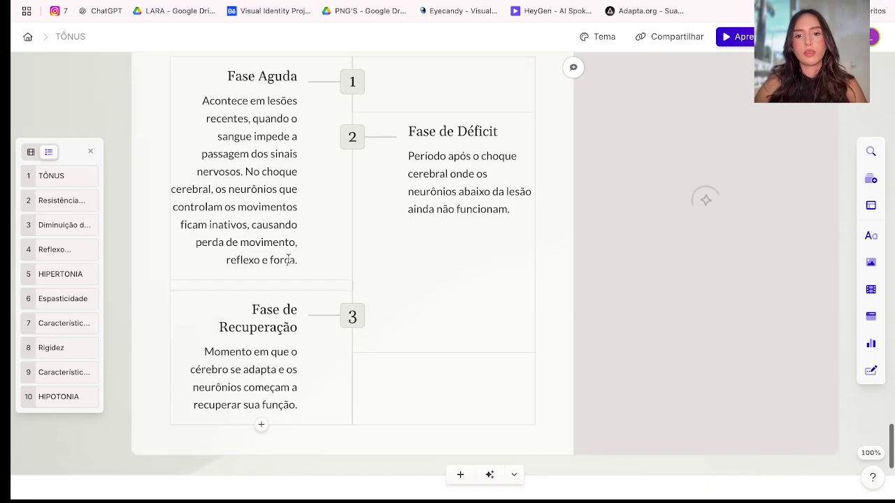
scroll(288, 261, down, 1)
scroll(288, 259, up, 2)
scroll(288, 259, up, 1)
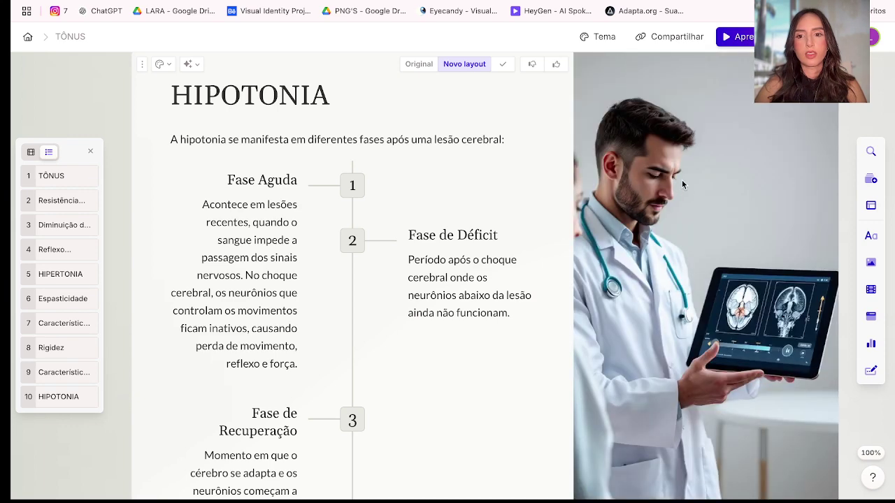
scroll(485, 310, down, 3)
scroll(485, 309, up, 2)
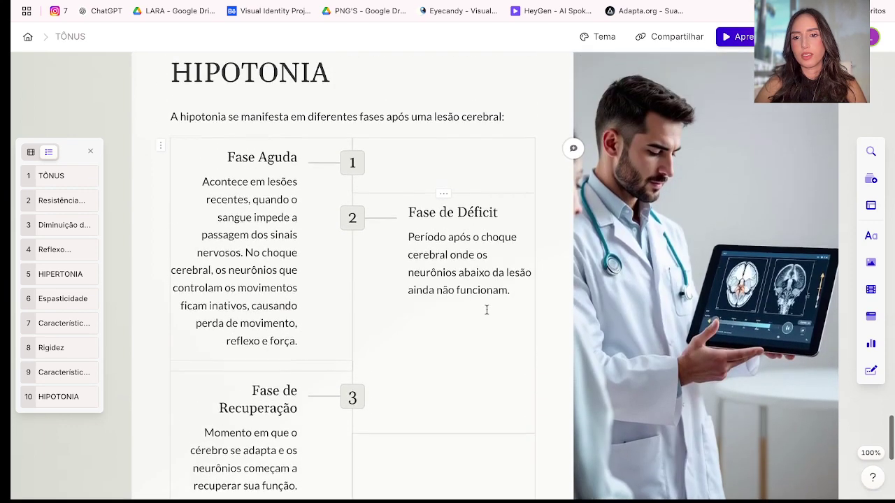
Set the focal point of the HIPOTONIA card's image on the brain scans shown on the doctor's tablet.
click(679, 291)
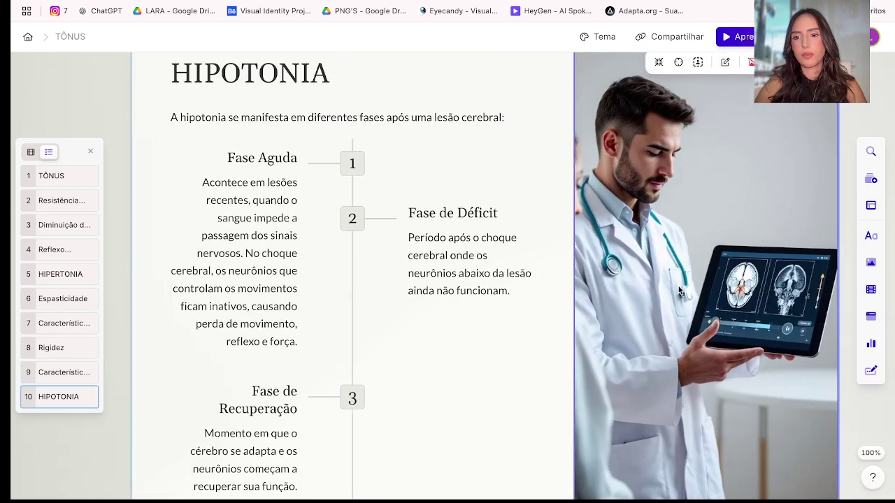
click(678, 62)
drag(680, 224, 593, 169)
scroll(603, 241, up, 1)
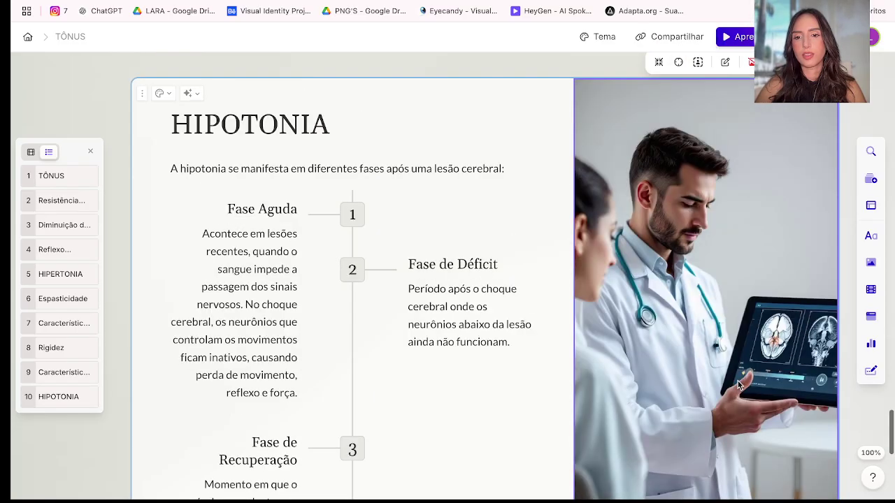
click(678, 63)
drag(598, 175, 723, 226)
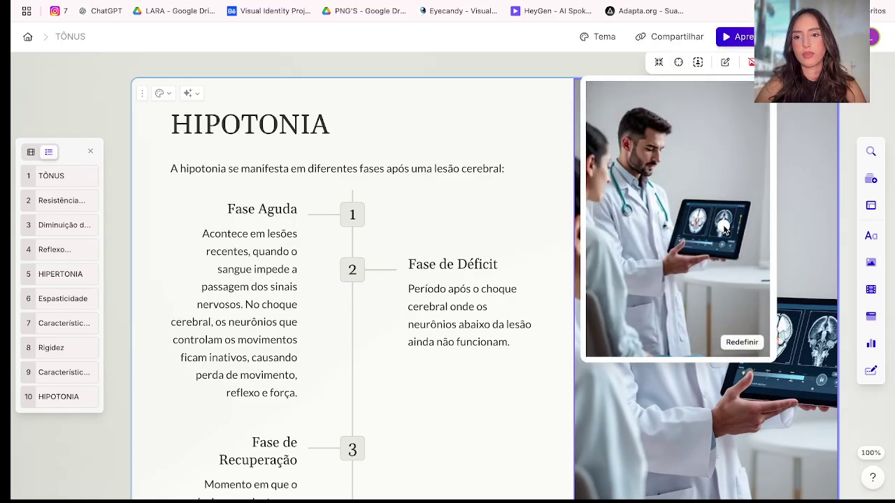
Remove the background from the HIPOTONIA card's image.
click(697, 63)
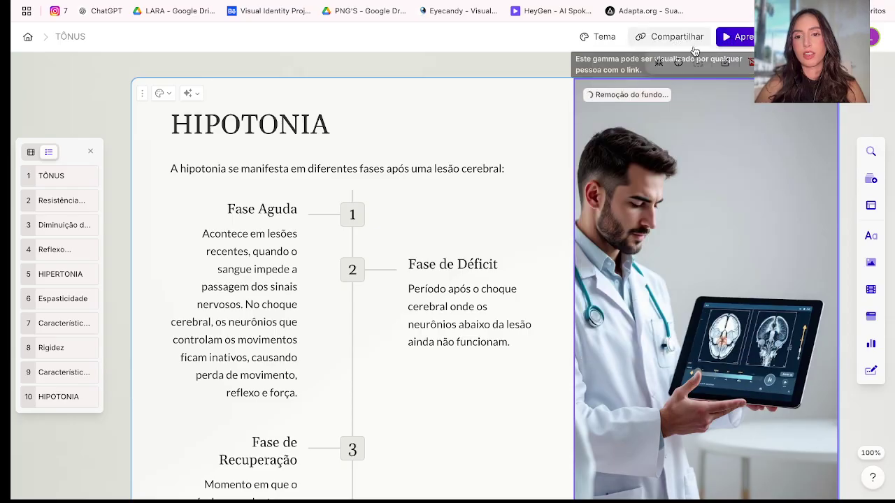
scroll(572, 236, down, 3)
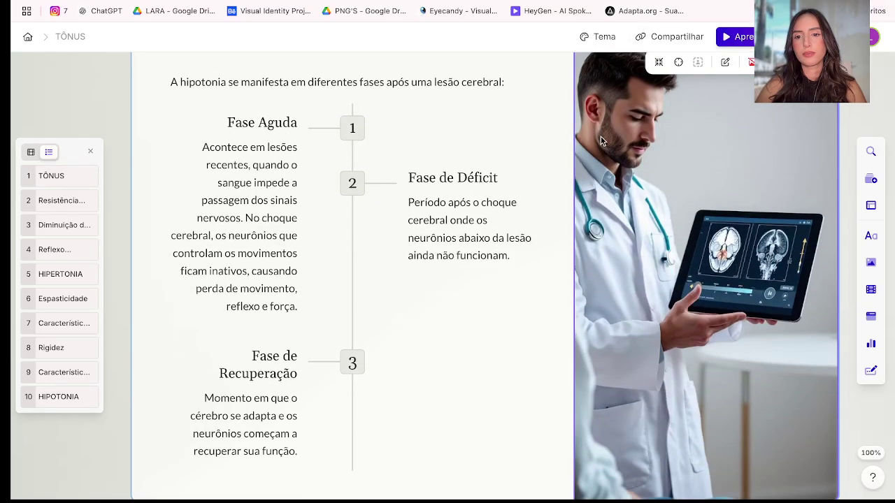
scroll(732, 454, down, 3)
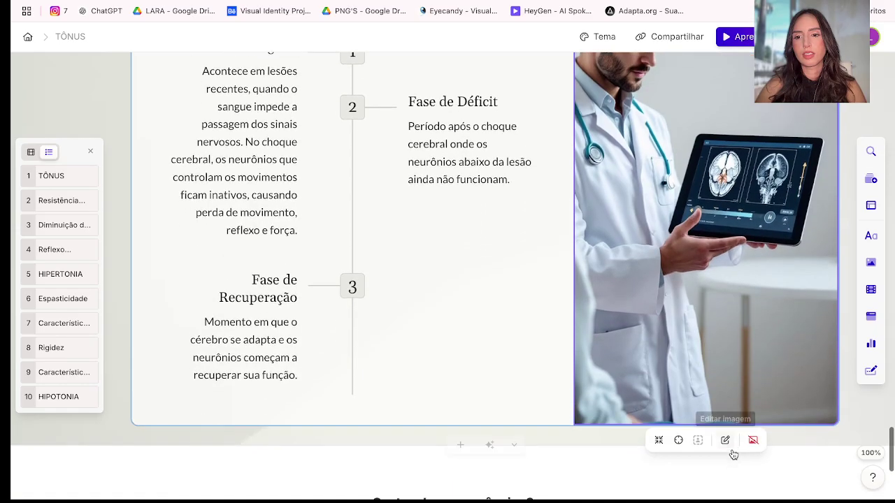
scroll(731, 454, up, 3)
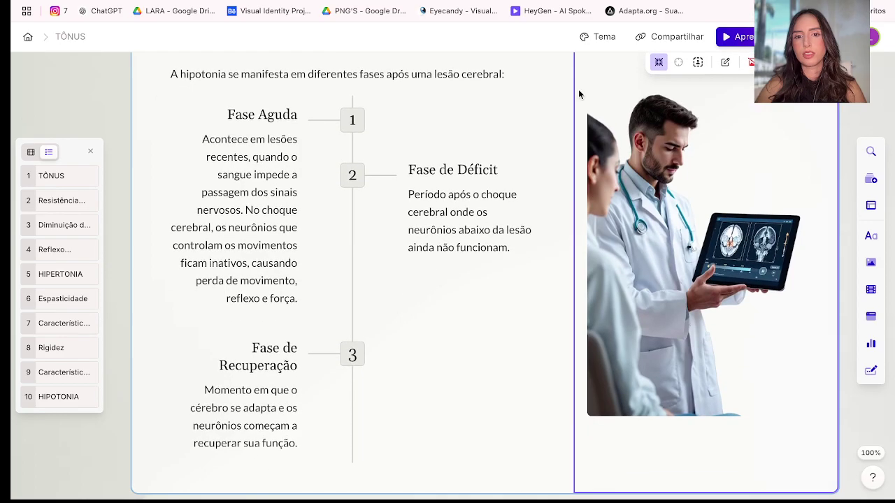
scroll(640, 190, down, 1)
scroll(640, 190, up, 4)
scroll(638, 191, up, 1)
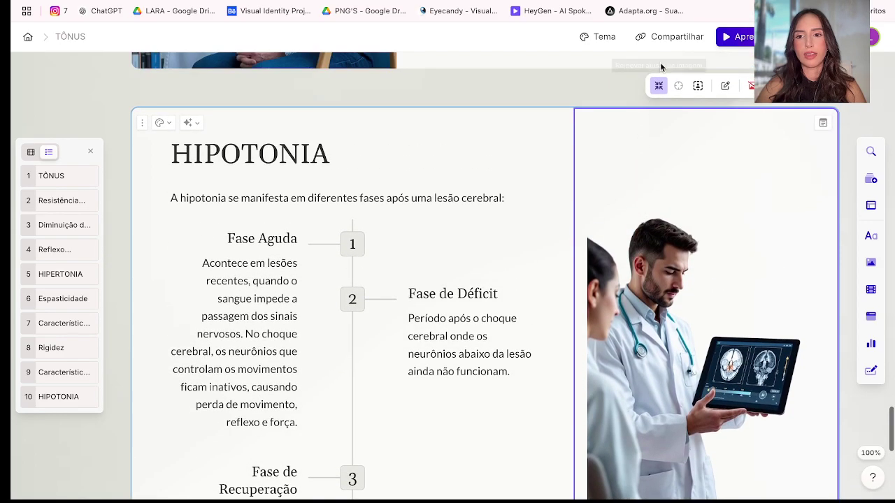
click(697, 87)
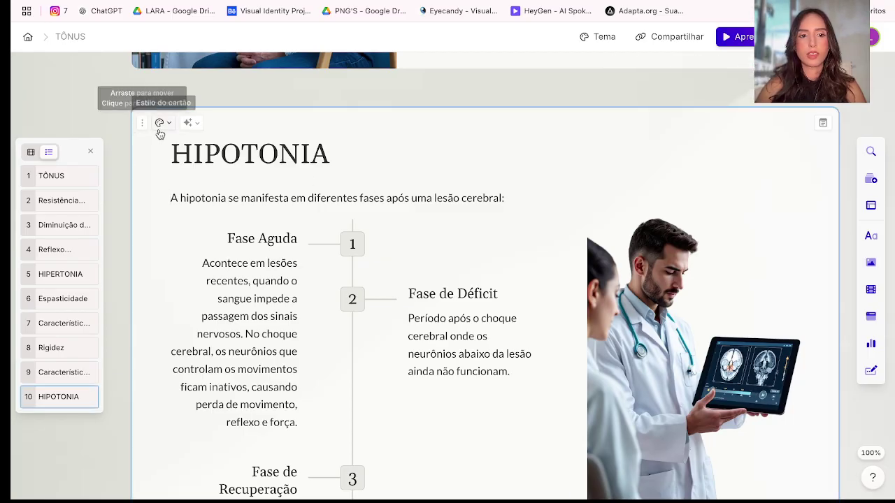
Change the HIPOTONIA card's layout so that its image sits to the left of the text.
click(160, 124)
click(165, 161)
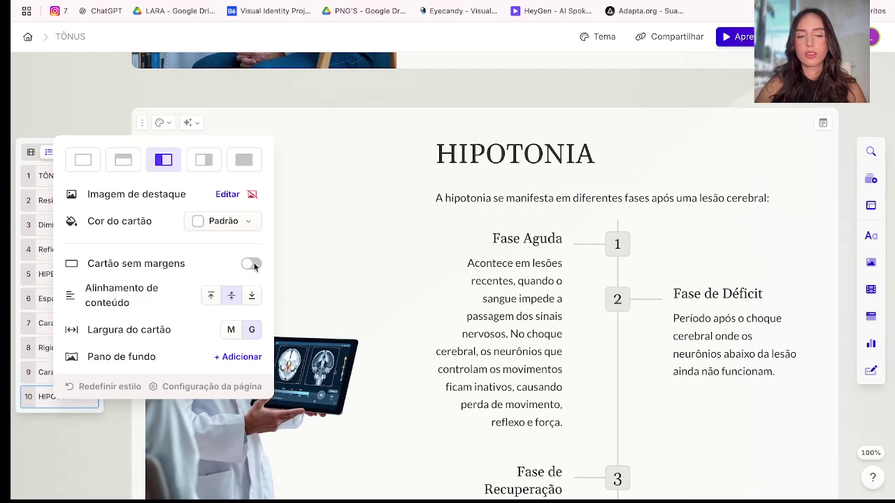
click(390, 277)
scroll(390, 278, down, 2)
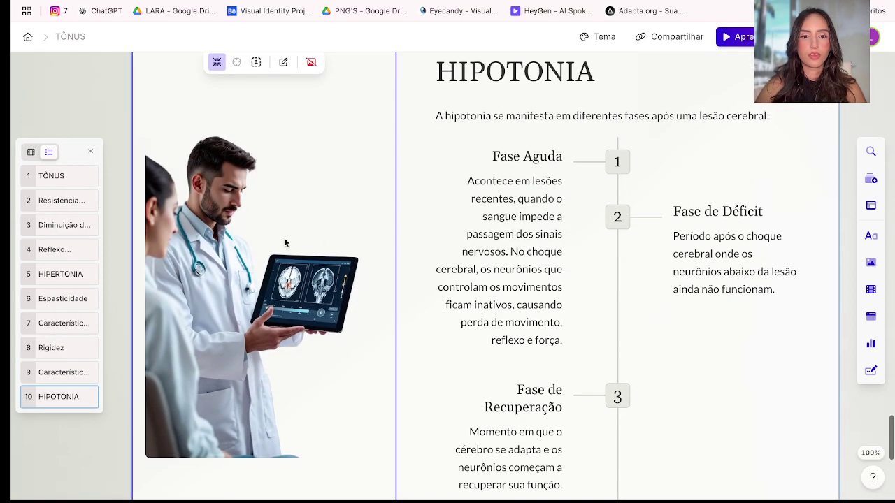
scroll(264, 238, down, 2)
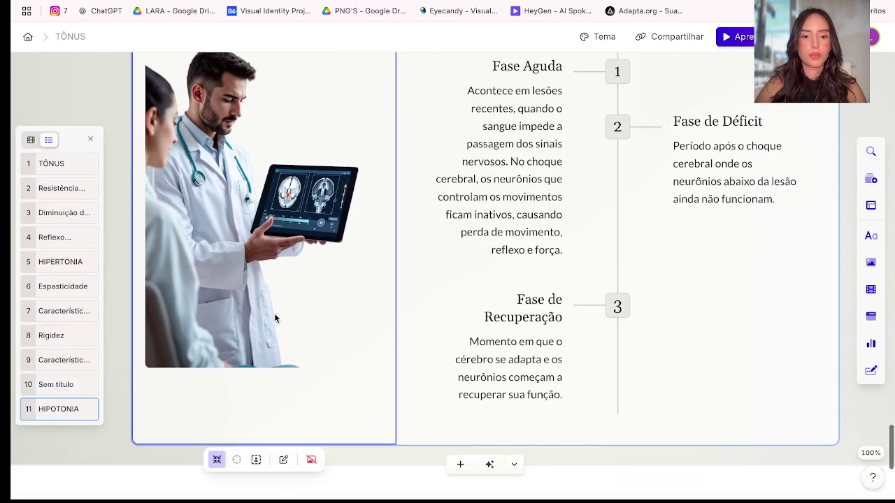
scroll(328, 196, up, 3)
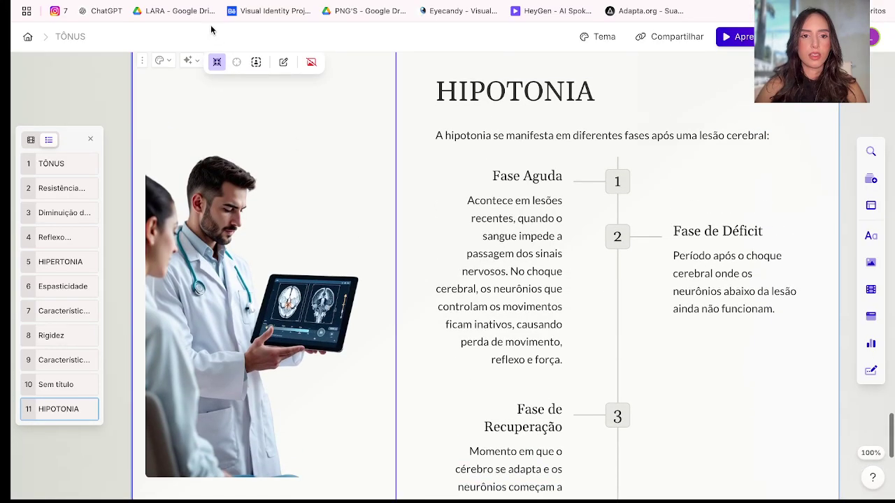
Review the media source options for the HIPOTONIA card's image and close them without replacing it.
click(217, 61)
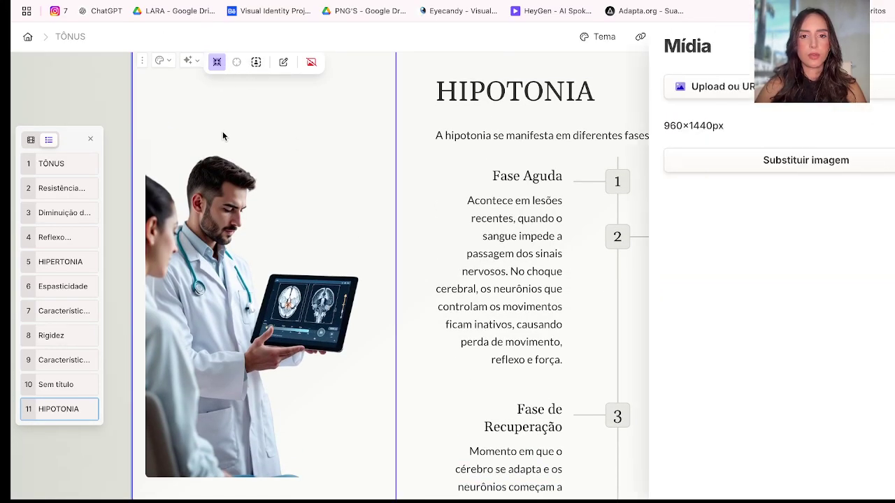
click(703, 91)
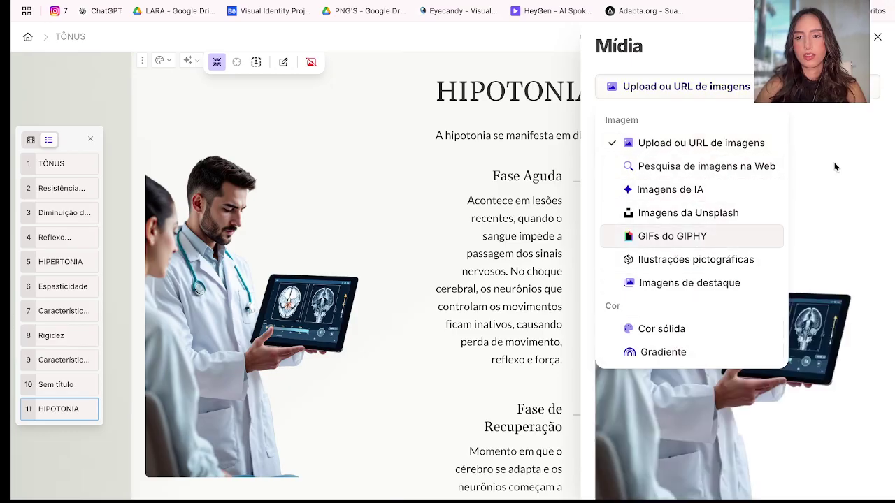
click(838, 121)
click(503, 137)
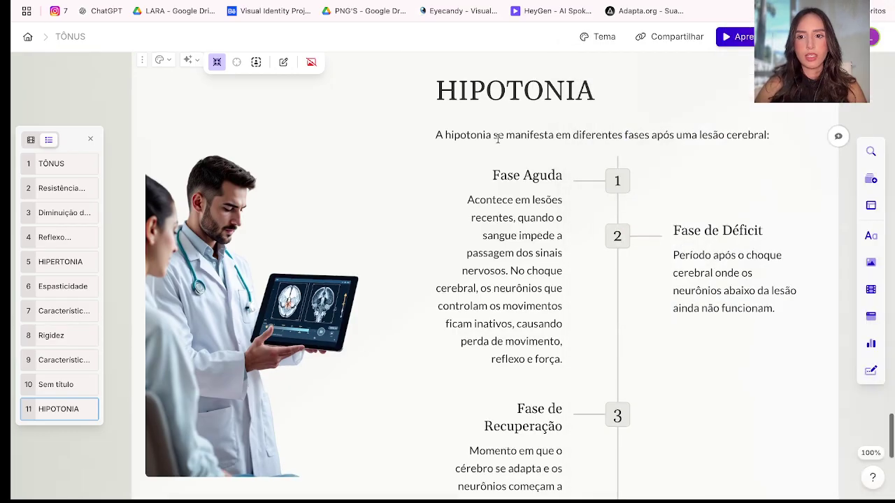
Open the Oatmeal theme for customization and browse the fonts available for titles.
scroll(498, 138, down, 3)
scroll(498, 138, up, 20)
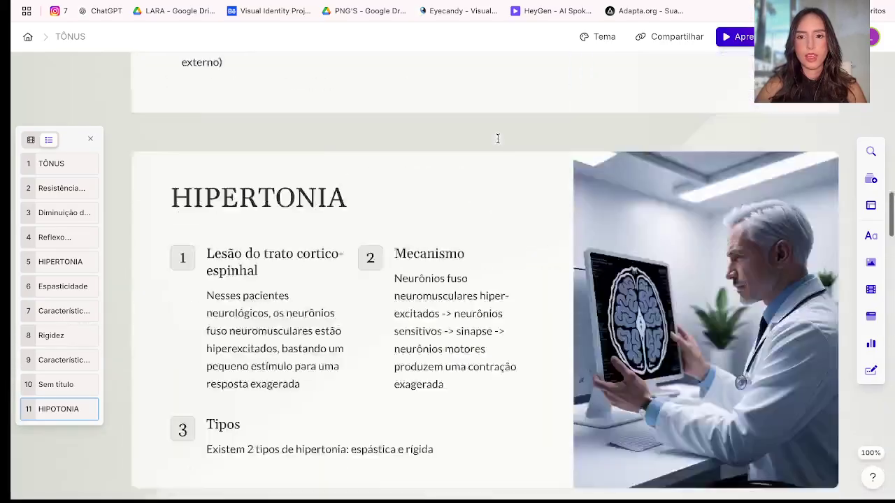
scroll(648, 182, up, 5)
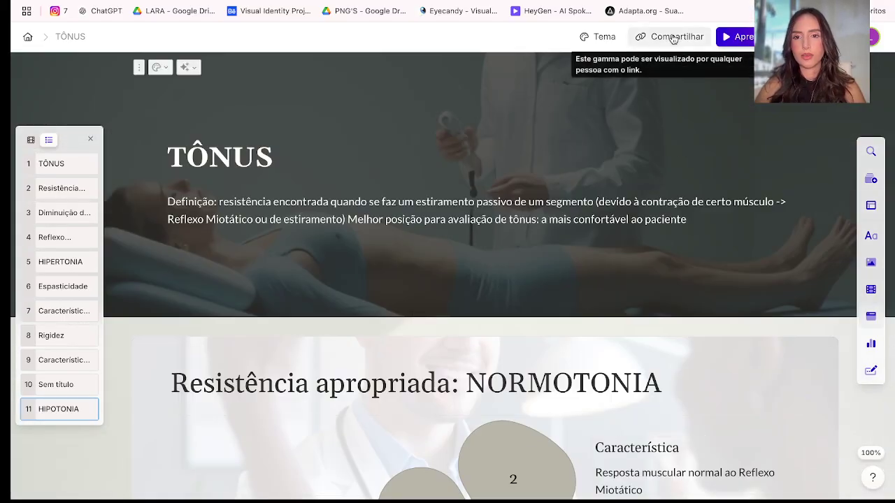
click(606, 36)
mouse_move(739, 258)
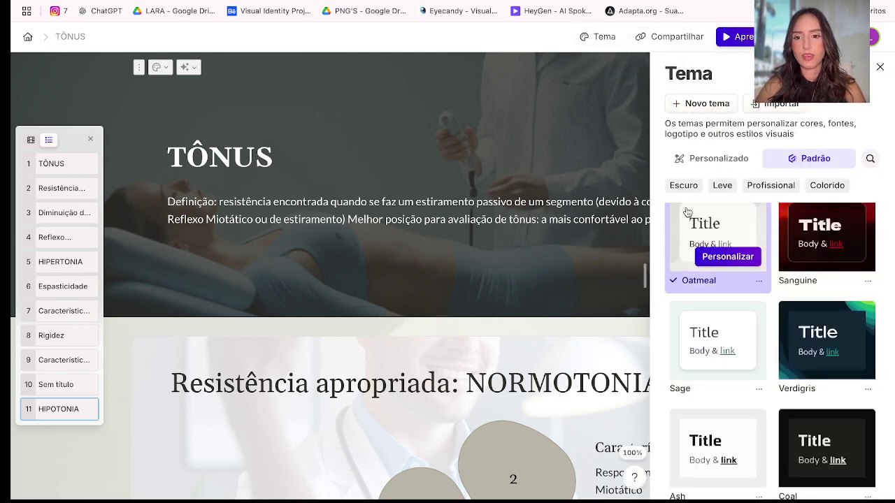
click(738, 258)
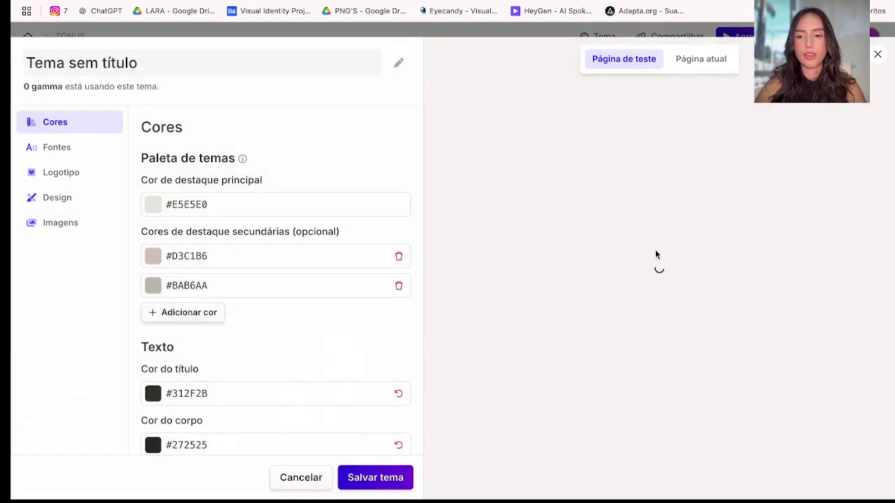
click(63, 148)
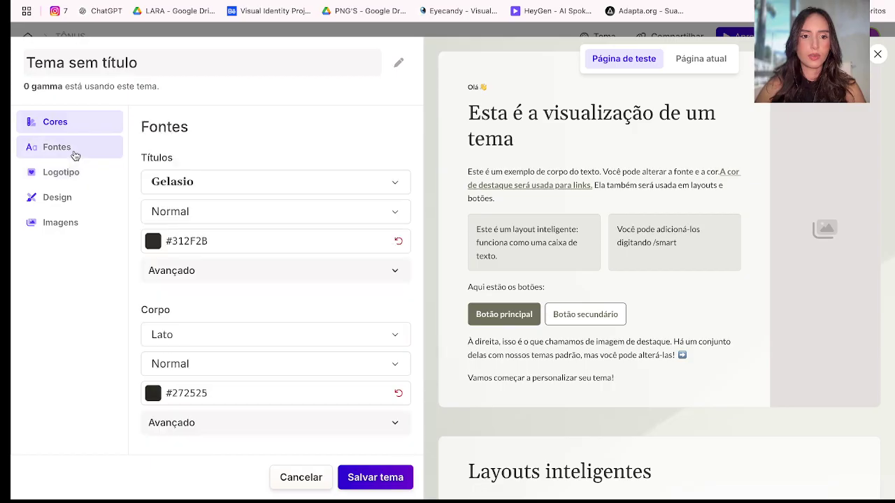
click(192, 184)
scroll(295, 321, down, 10)
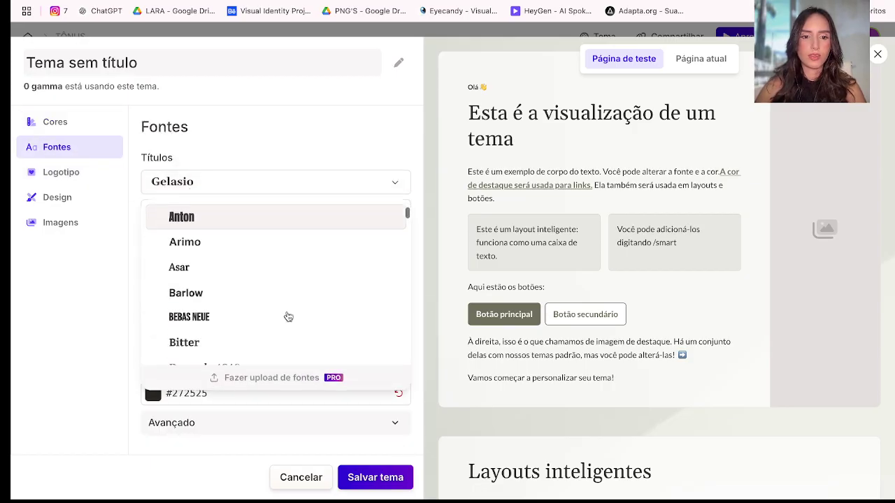
scroll(288, 317, down, 10)
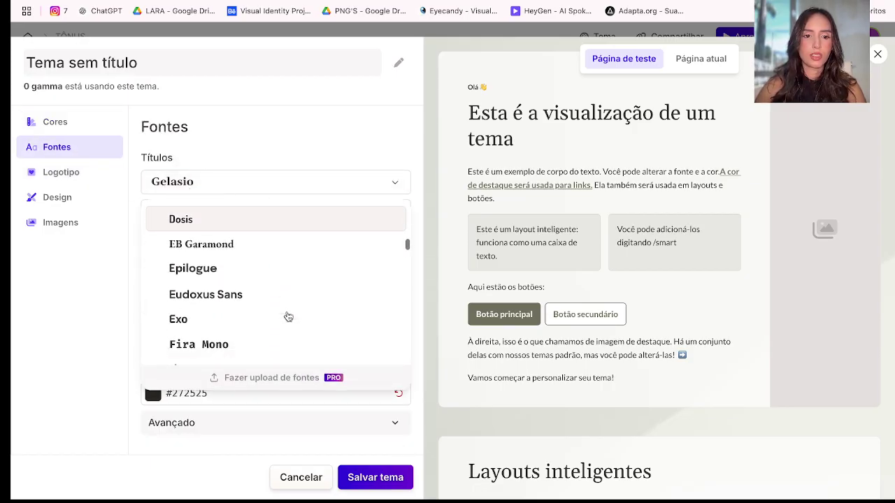
click(372, 82)
Find logo cortada.png by searching for "logo", try it as the theme's logo, and remove it again.
click(100, 171)
click(245, 278)
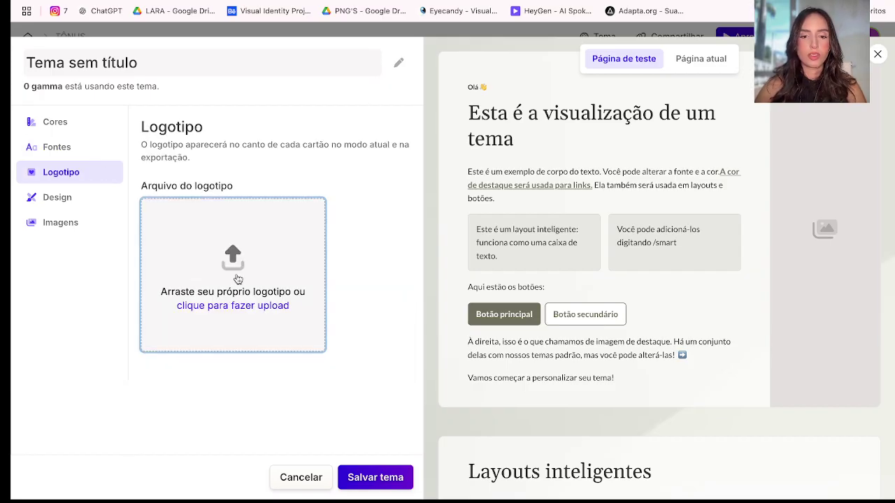
click(619, 56)
text(logo)
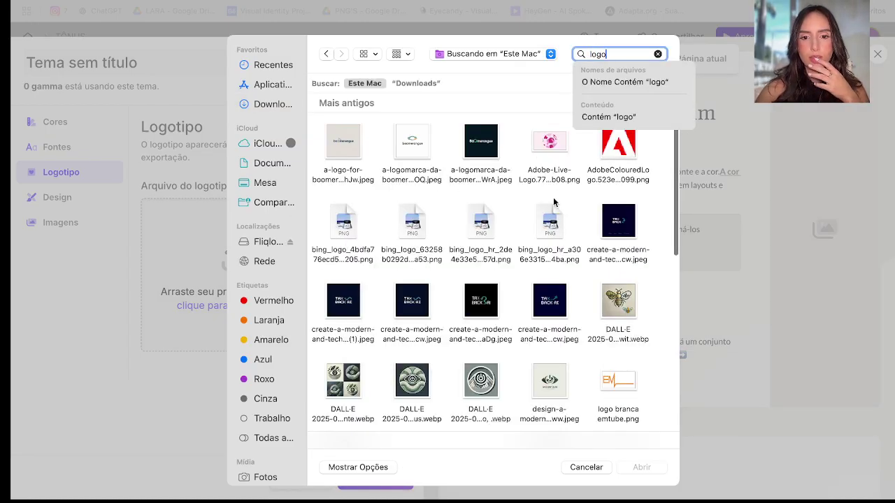
scroll(551, 278, down, 5)
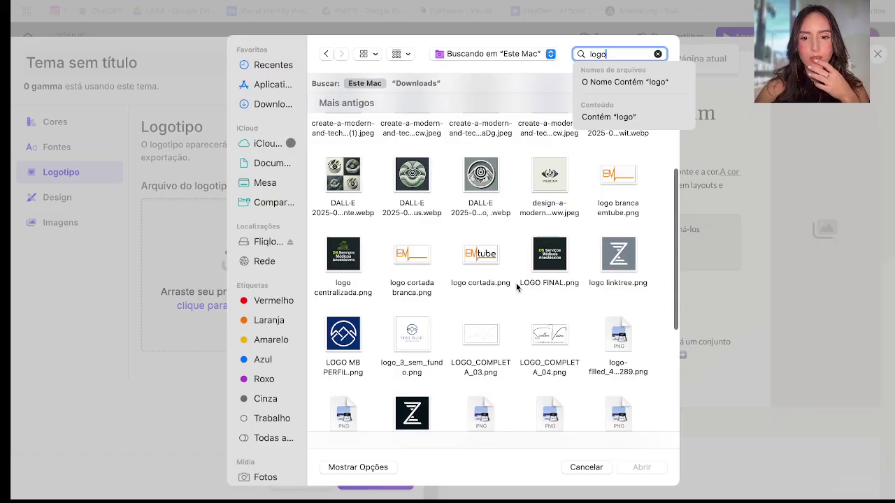
double_click(491, 268)
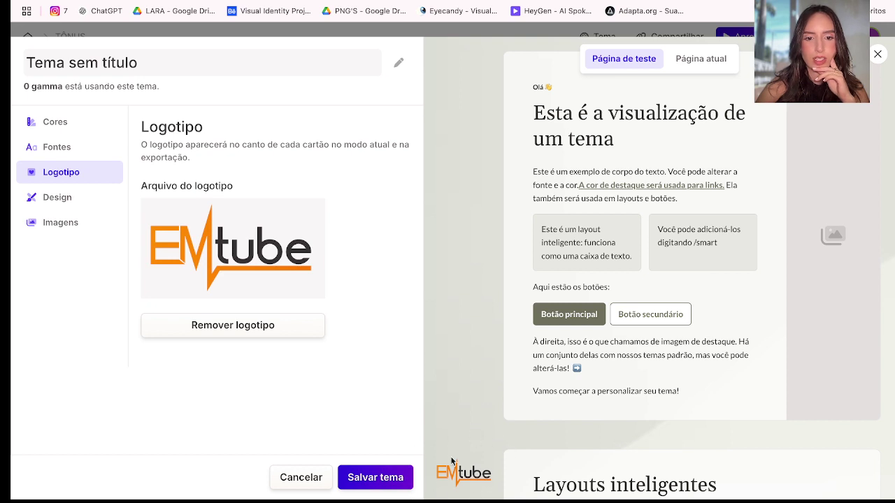
click(233, 326)
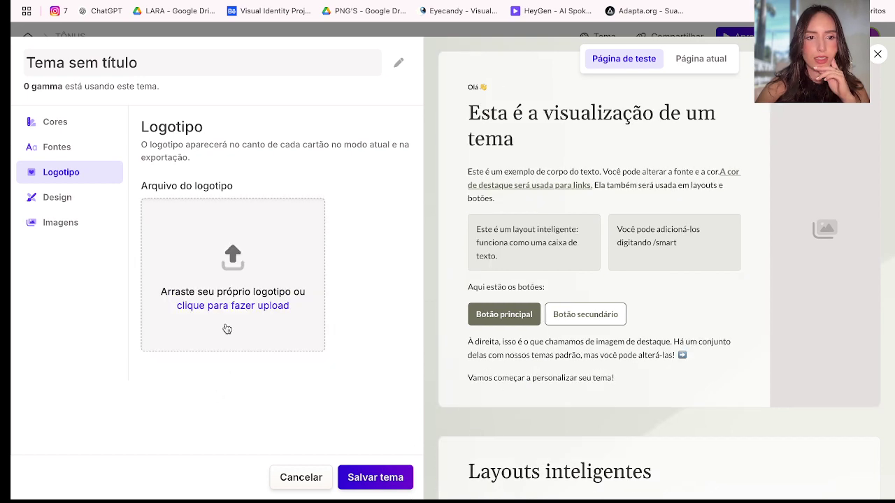
Try different card curvatures, the standard and hard-edged card shadows, and the thickest card border in the theme's design settings.
click(84, 197)
click(254, 239)
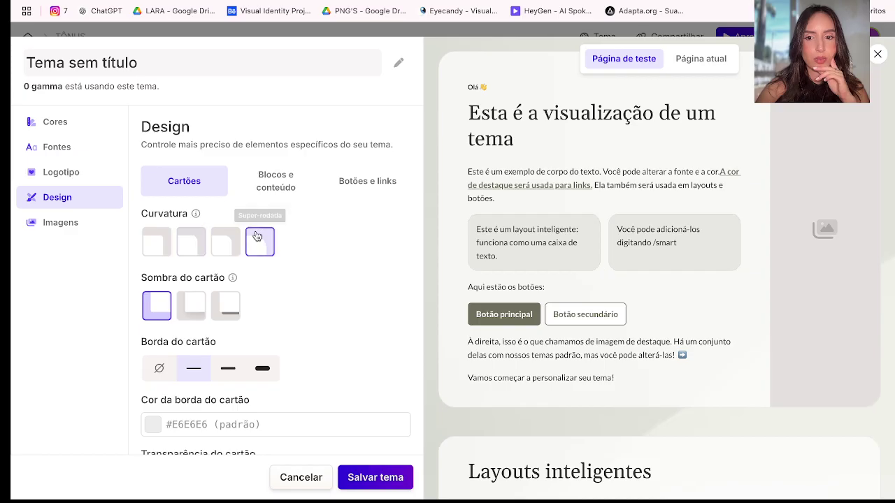
click(225, 242)
click(205, 242)
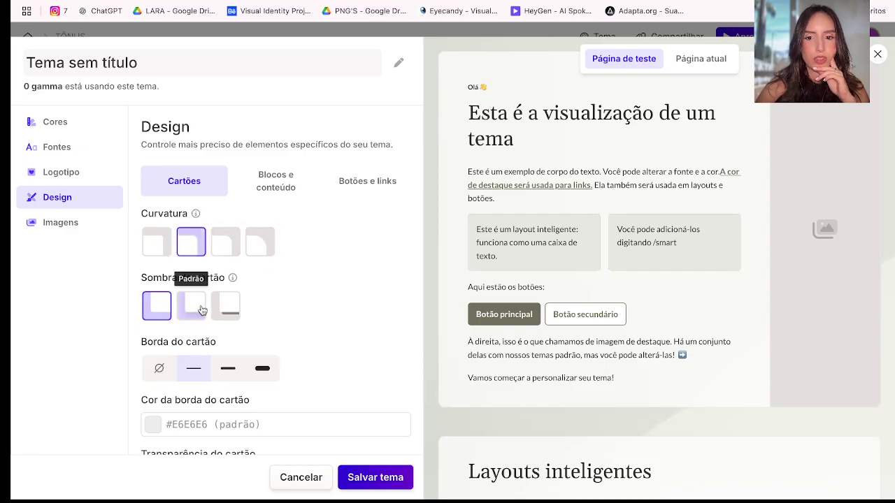
click(196, 306)
click(229, 307)
click(260, 370)
scroll(259, 380, down, 3)
scroll(238, 377, down, 2)
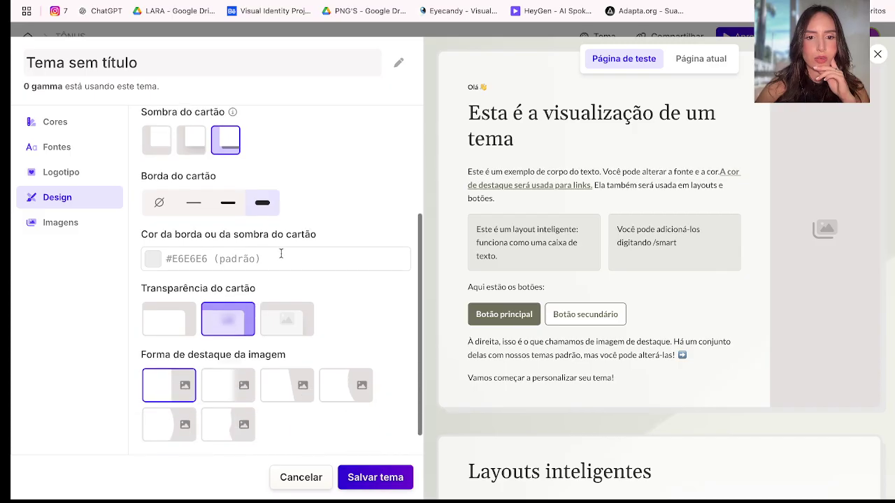
Review the theme's AI image style settings and discard the theme customization.
click(75, 222)
scroll(343, 313, down, 2)
scroll(353, 316, up, 2)
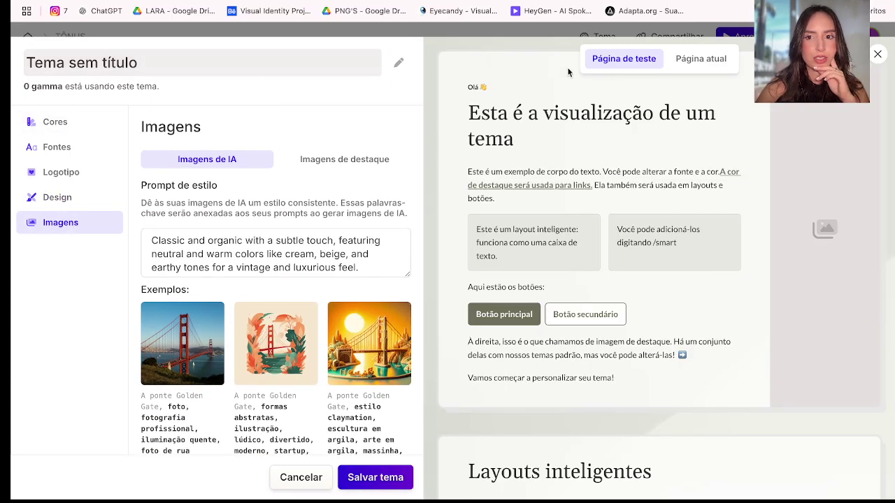
click(301, 478)
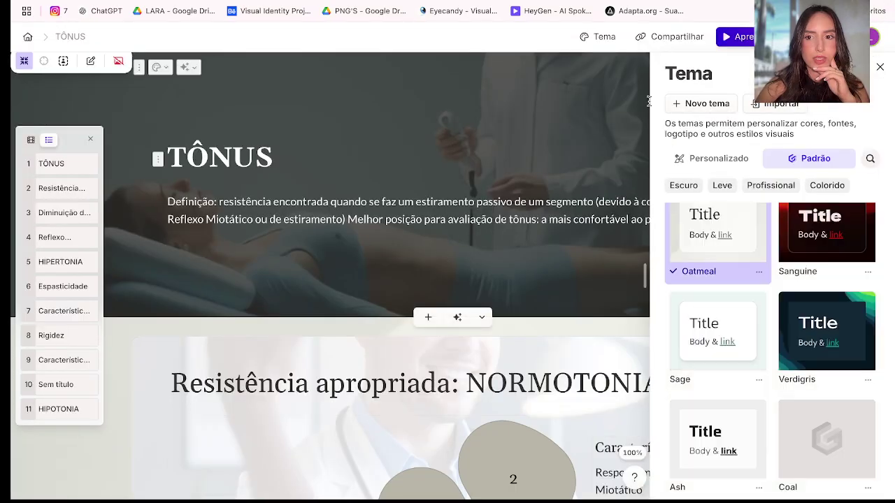
Review the collaboration, link sharing and export options for the TÔNUS presentation.
click(670, 36)
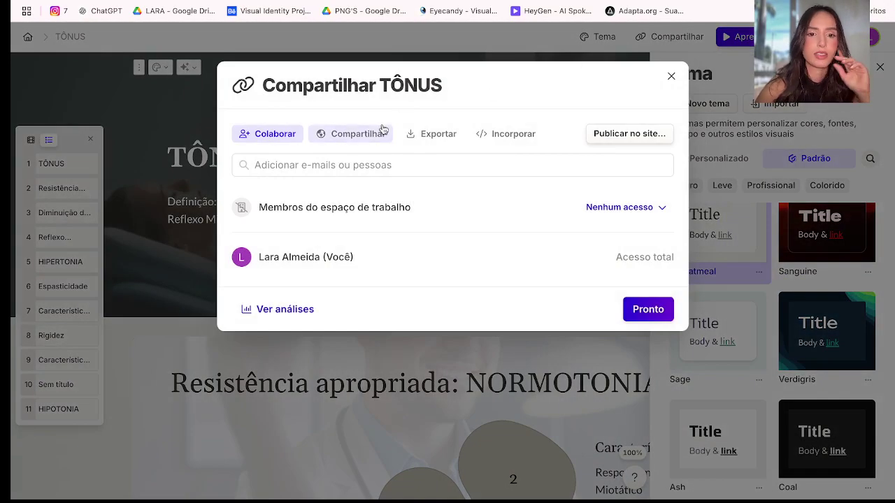
click(346, 143)
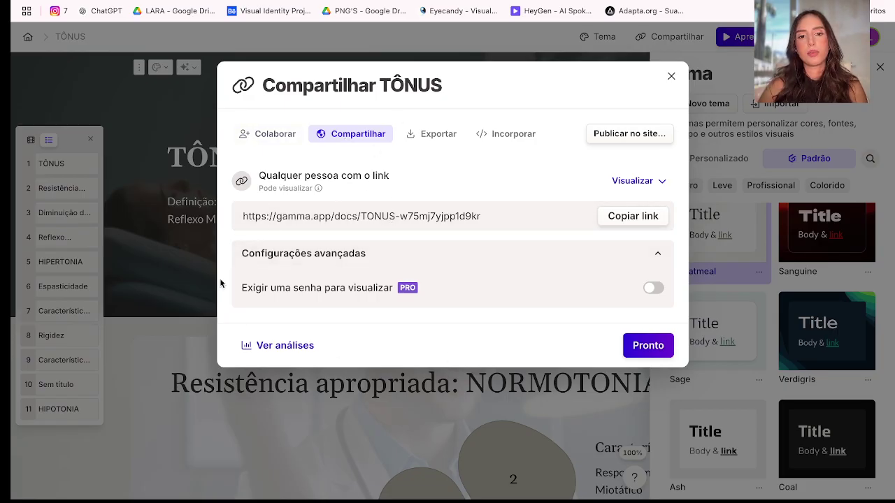
click(434, 142)
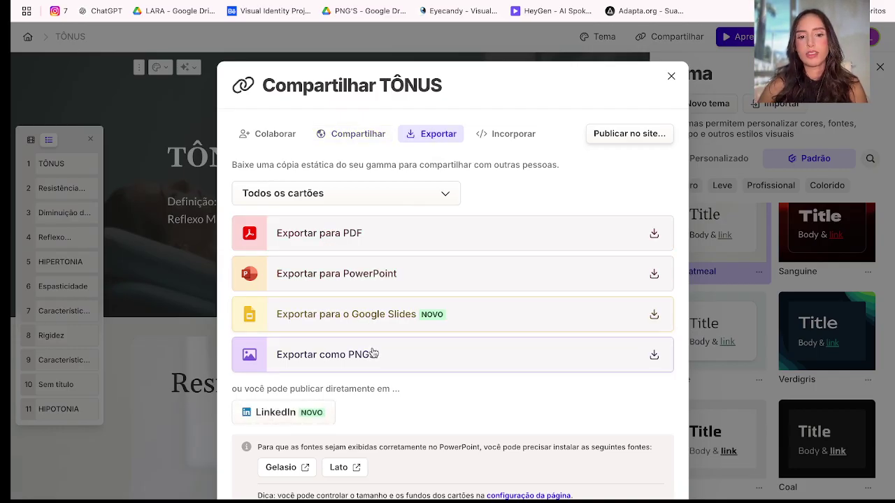
scroll(374, 356, down, 3)
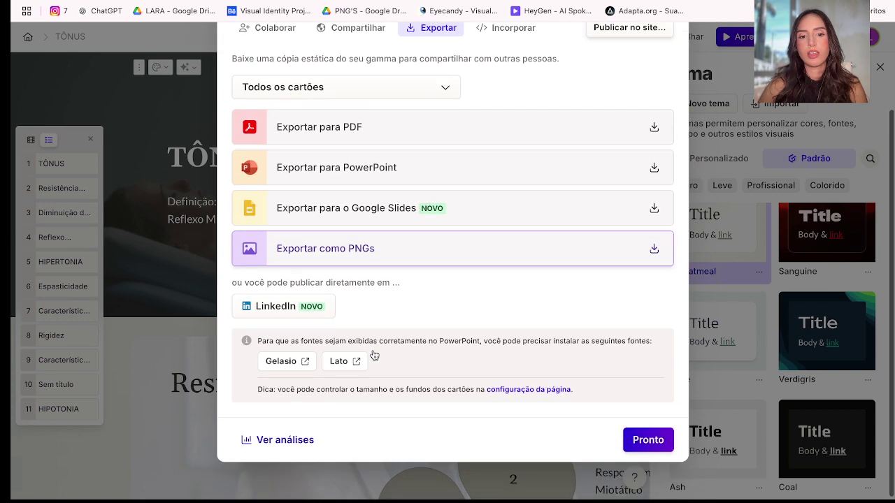
Export all cards to Google Slides, choosing the first listed Google account and granting Gamma access to its Drive.
click(366, 221)
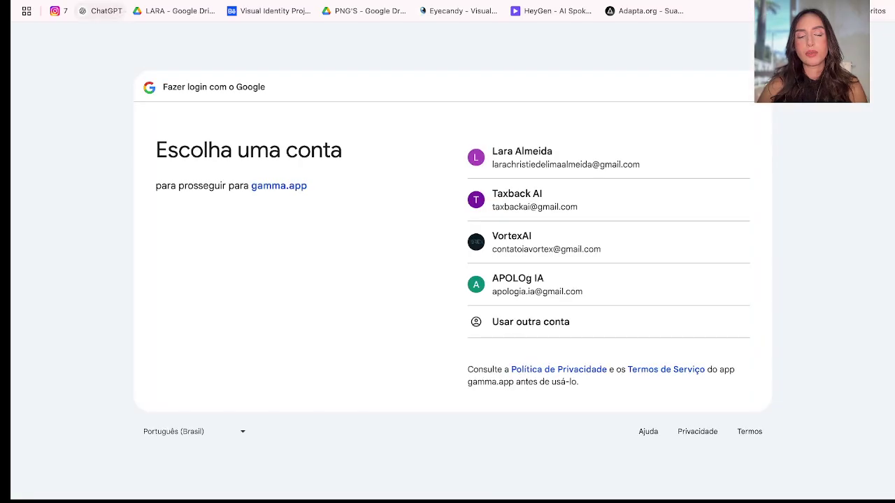
click(482, 159)
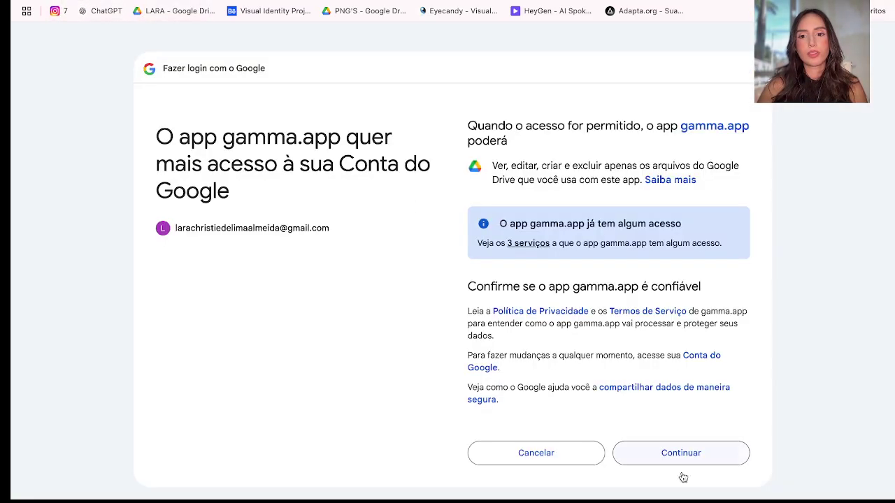
click(660, 455)
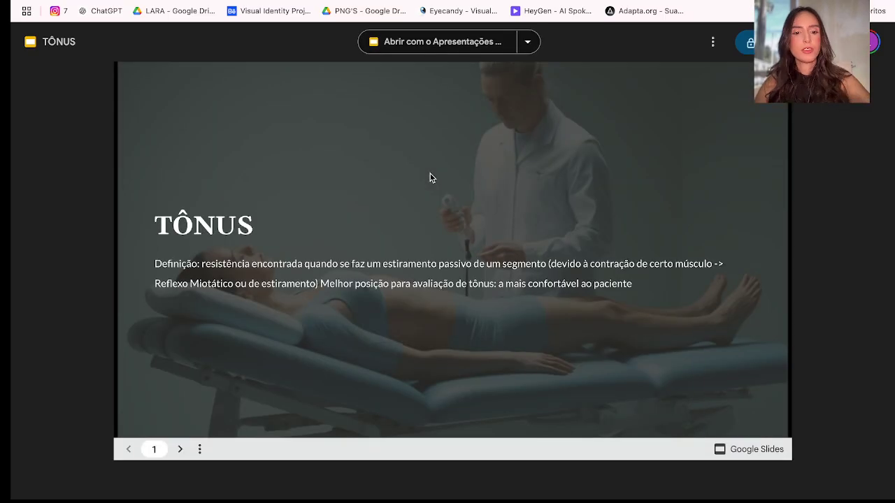
Page through the exported TÔNUS slides from the first to slide 10 to check how they were converted.
click(180, 450)
click(180, 450)
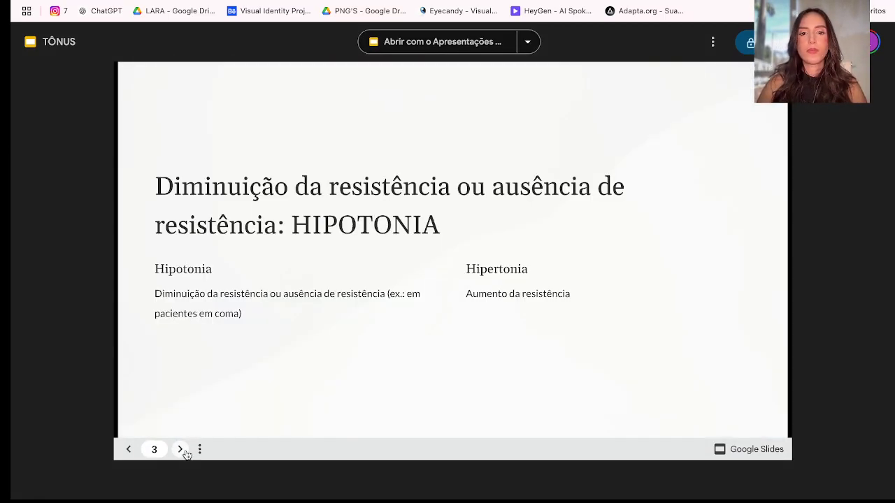
click(182, 451)
click(182, 450)
click(182, 451)
click(182, 451)
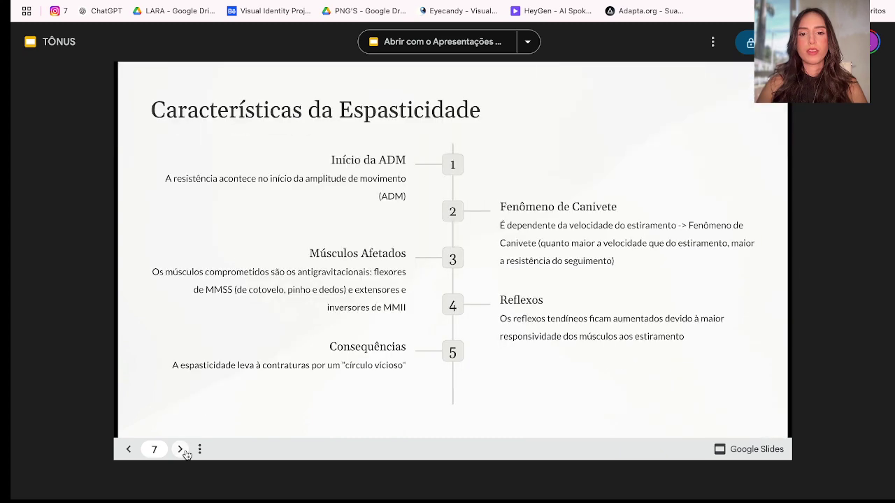
click(181, 451)
click(181, 451)
click(182, 451)
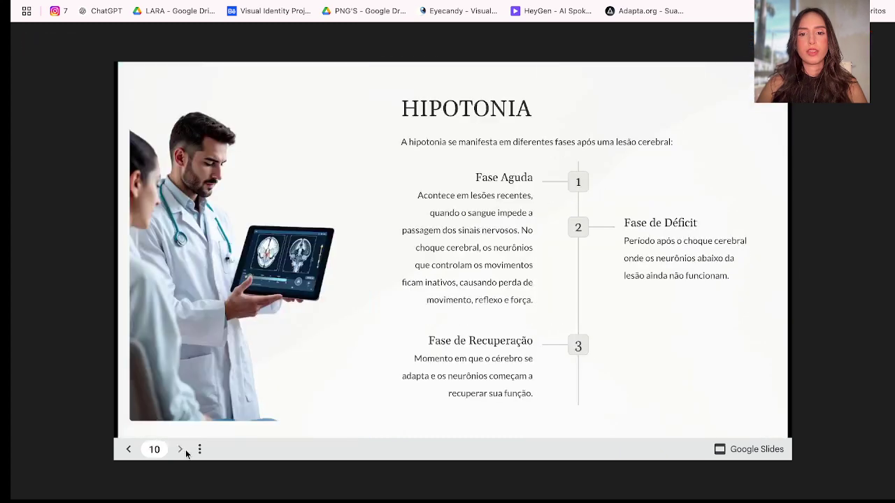
Open the exported TÔNUS presentation in the Google Slides editor and select a word in the first slide's definition text.
click(760, 453)
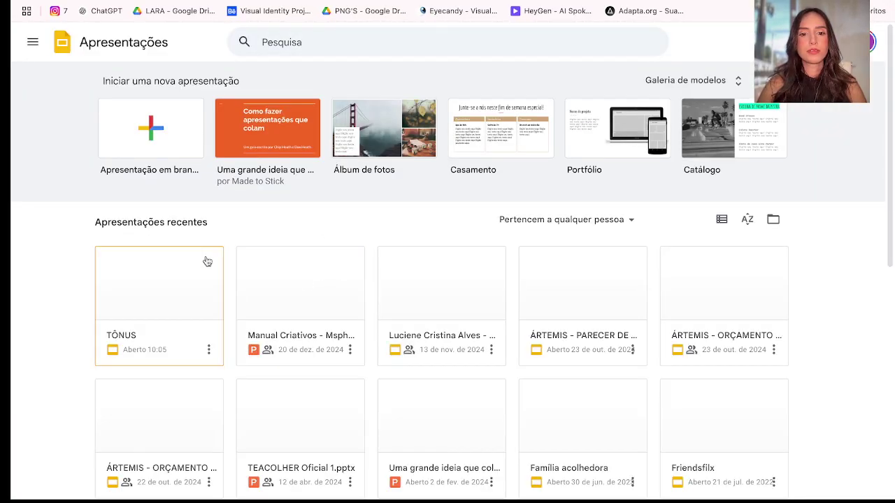
click(158, 279)
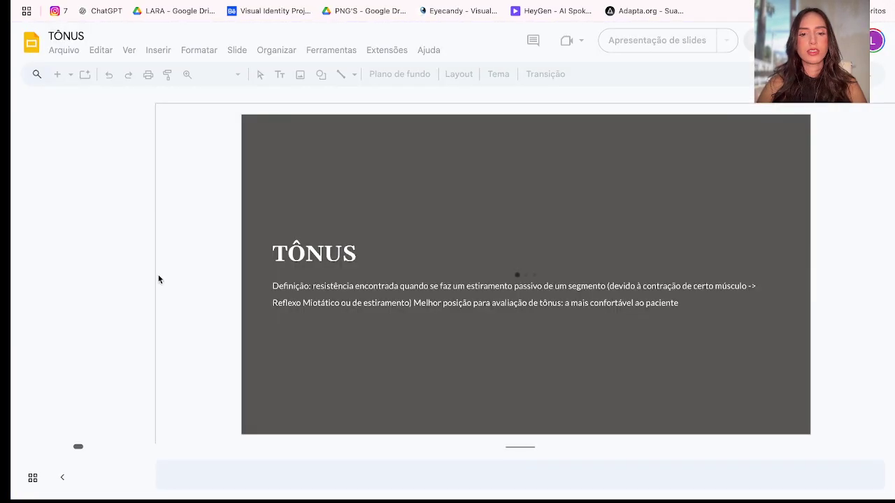
double_click(462, 282)
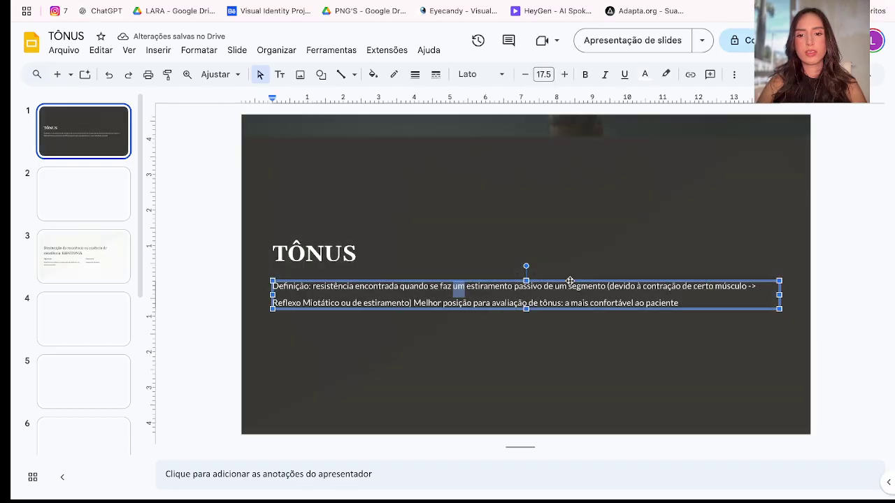
Check that the individual text boxes on the NORMOTONIA and Reflexo Miotático slides can be selected for editing.
click(67, 200)
click(314, 272)
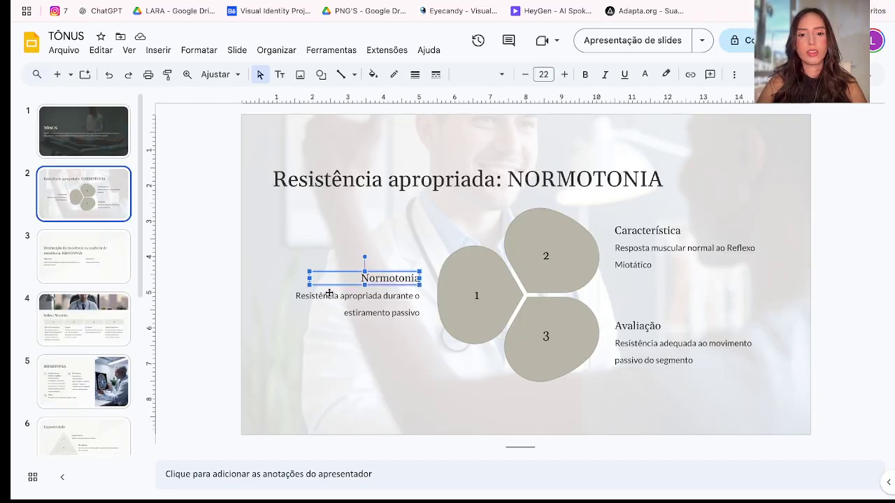
click(329, 294)
click(72, 315)
click(414, 334)
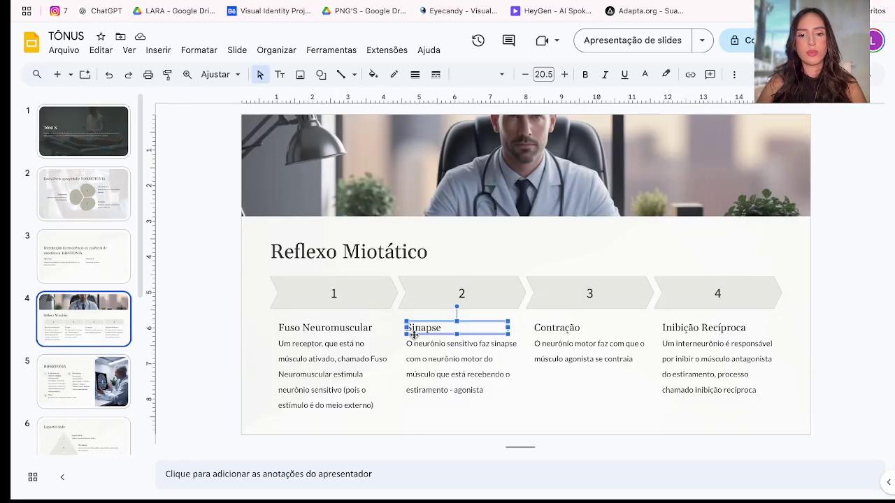
Look through the exported Espasticidade and Características da Espasticidade slides and the thumbnails that follow to check their conversion.
click(422, 349)
scroll(76, 373, down, 3)
click(77, 370)
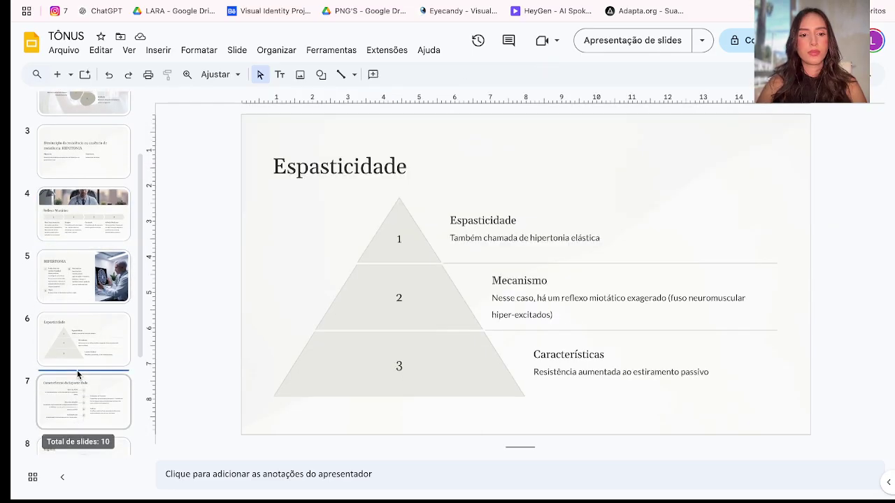
click(78, 378)
scroll(75, 384, down, 3)
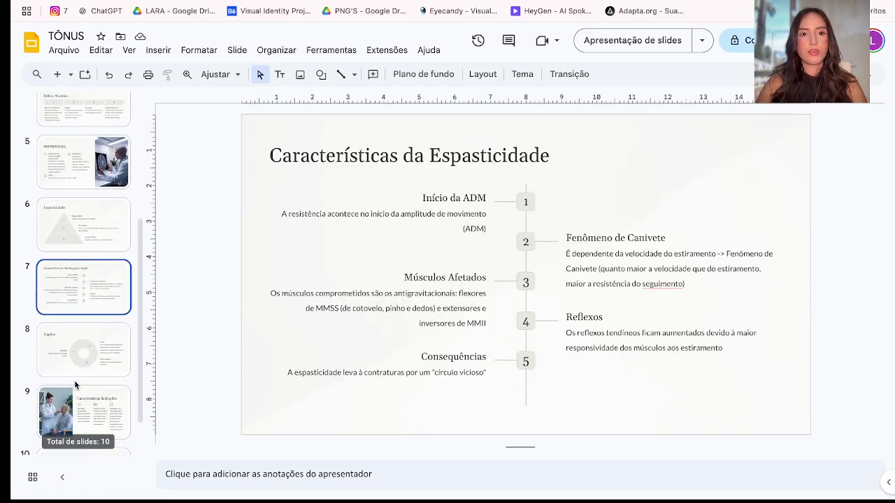
scroll(116, 278, down, 2)
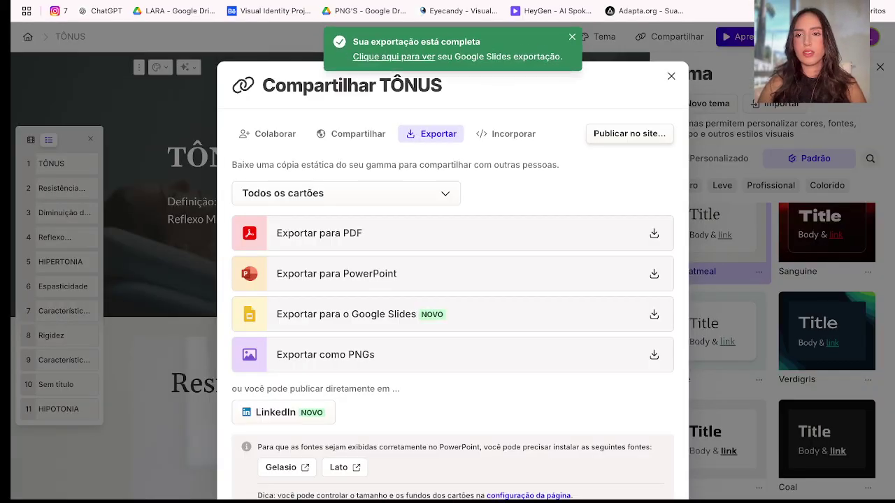
Switch back to the TÔNUS presentation in Gamma, close the sharing and theme options, and open its source prompt.
key(Escape)
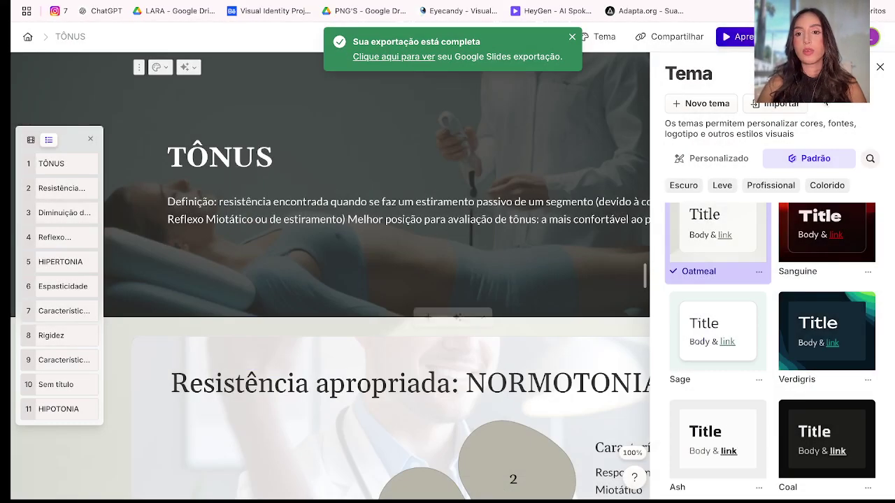
click(880, 67)
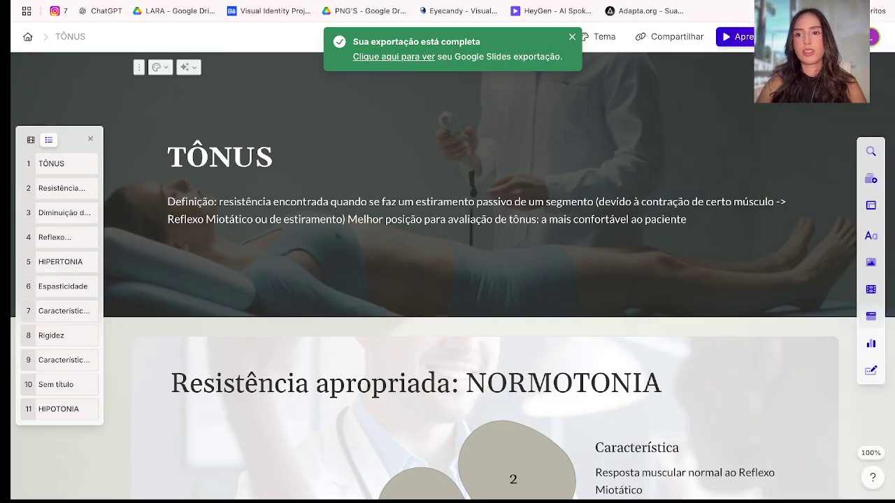
click(811, 36)
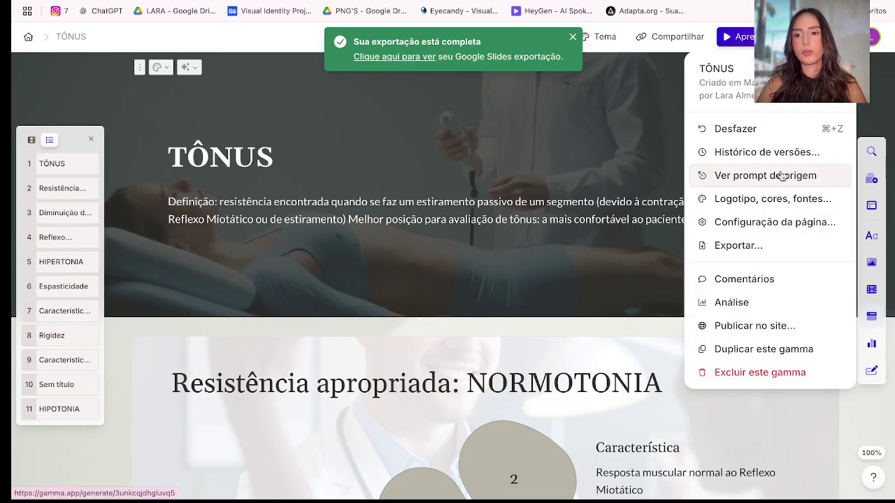
click(760, 177)
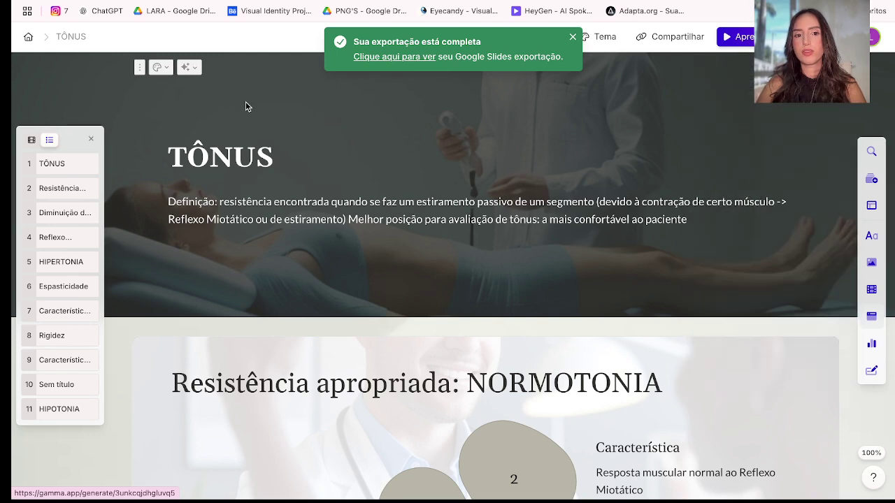
Set the text content to Gerar with the Resumo amount per card, and remove "conciso" from the tone.
scroll(394, 277, down, 3)
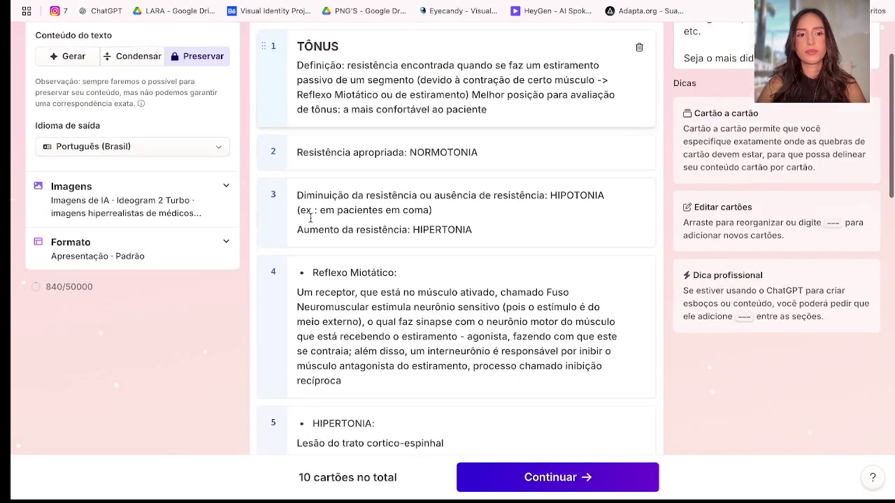
click(62, 45)
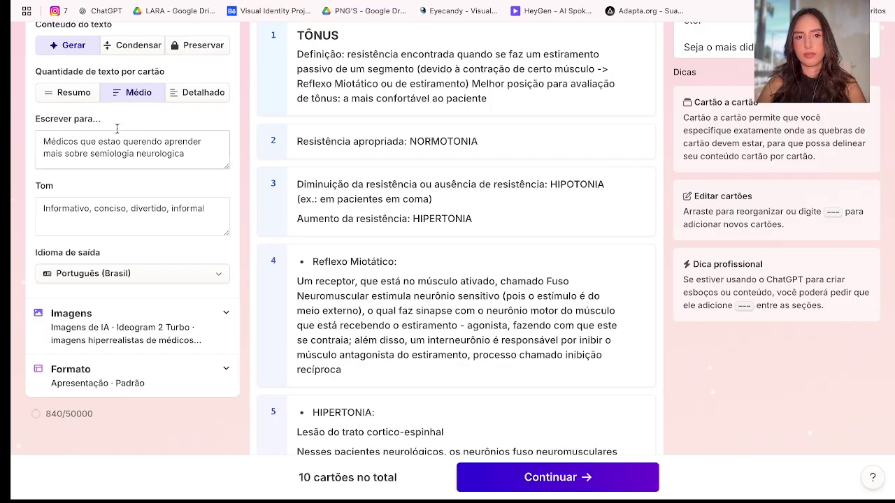
click(51, 92)
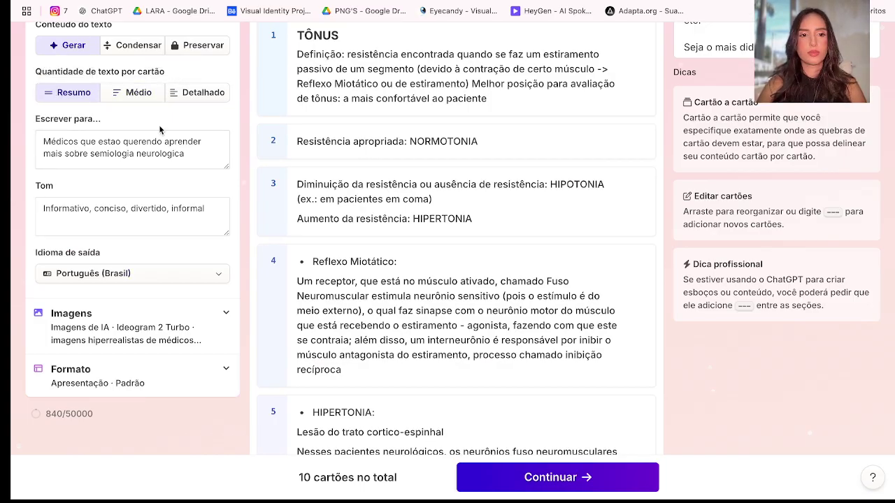
scroll(187, 284, down, 1)
click(203, 103)
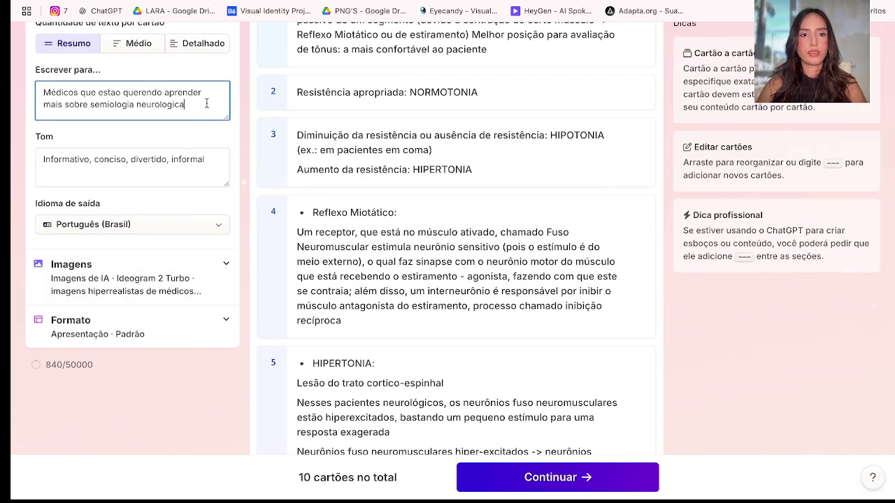
click(107, 169)
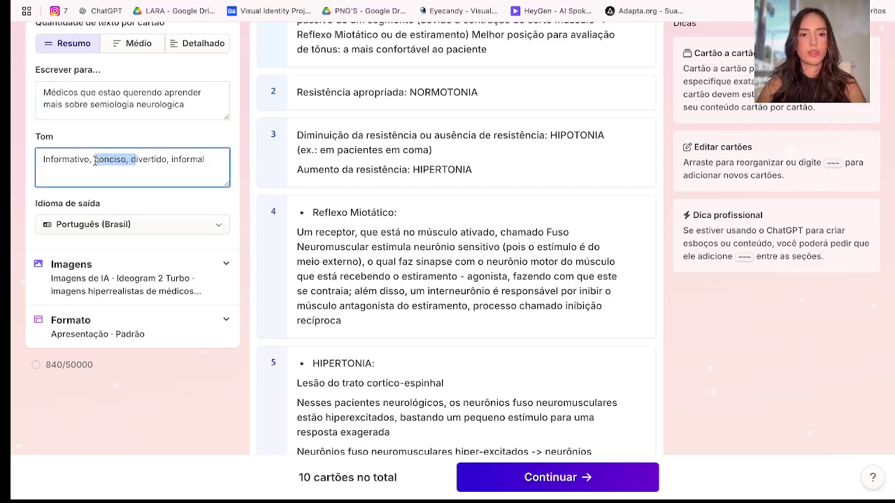
key(BackSpace)
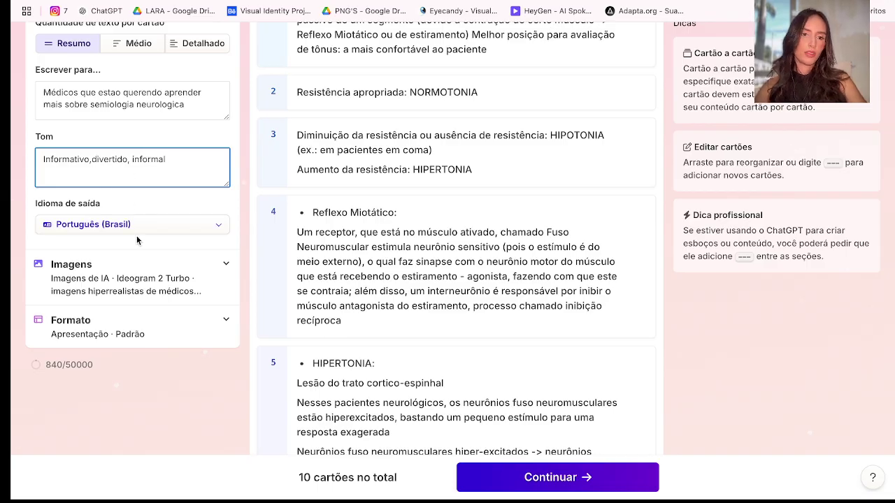
Change the output format to Social with the Histórias page style.
click(137, 324)
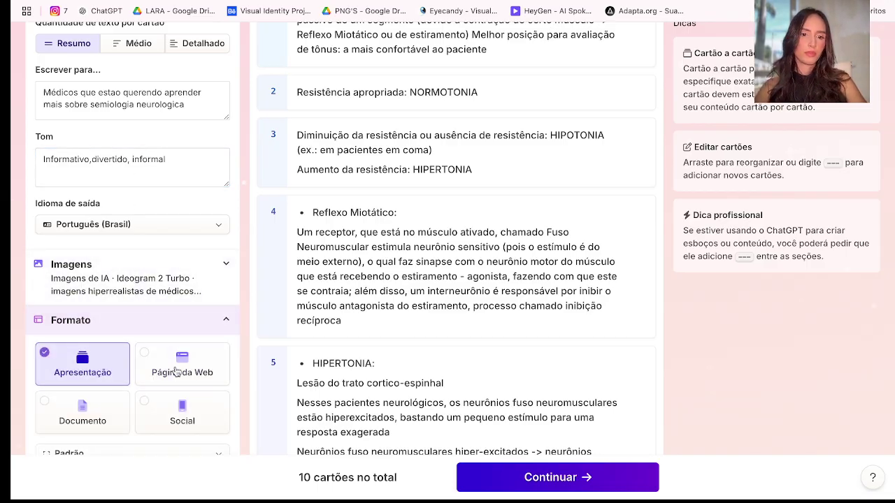
click(193, 397)
scroll(193, 395, down, 3)
click(184, 356)
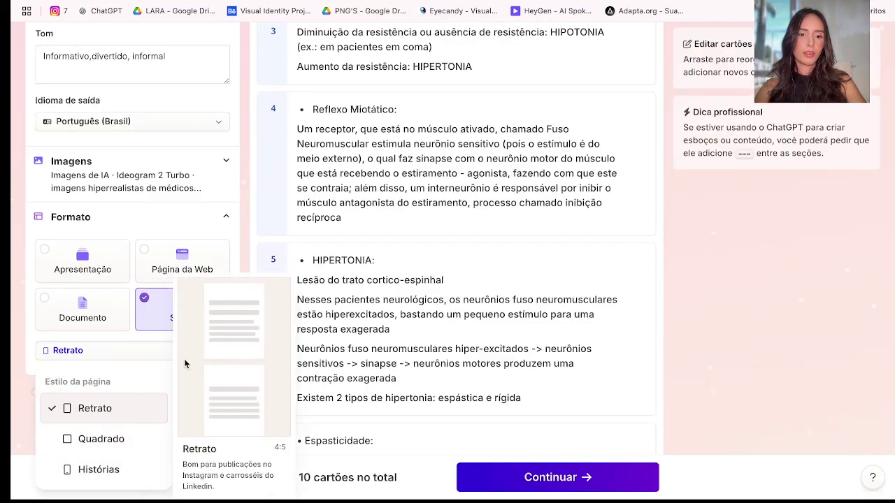
click(88, 479)
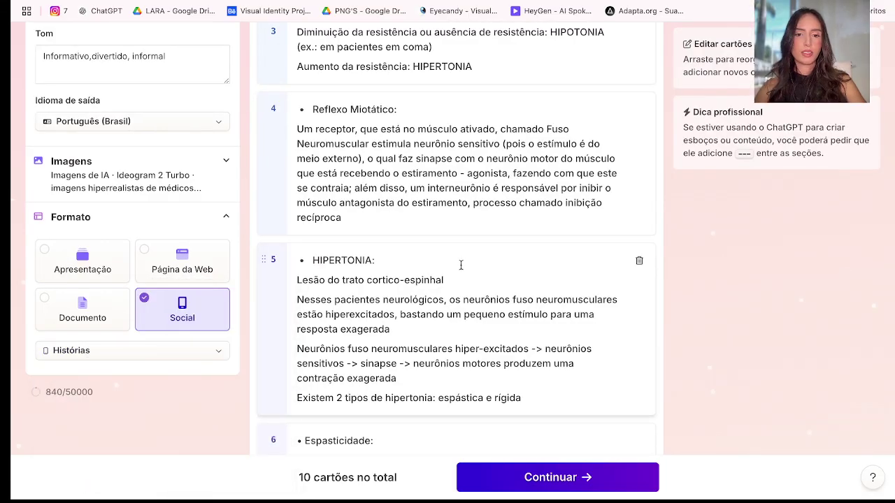
Review the additional instructions and the content of all cards in the prompt editor, down to the HIPOTONIA card.
scroll(461, 266, down, 10)
scroll(461, 268, up, 20)
scroll(461, 269, down, 1)
click(697, 131)
scroll(699, 132, down, 2)
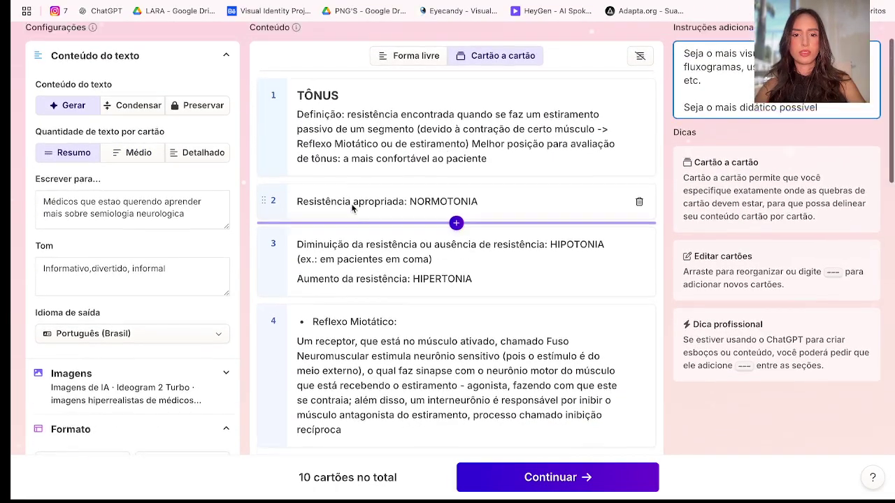
scroll(356, 224, down, 15)
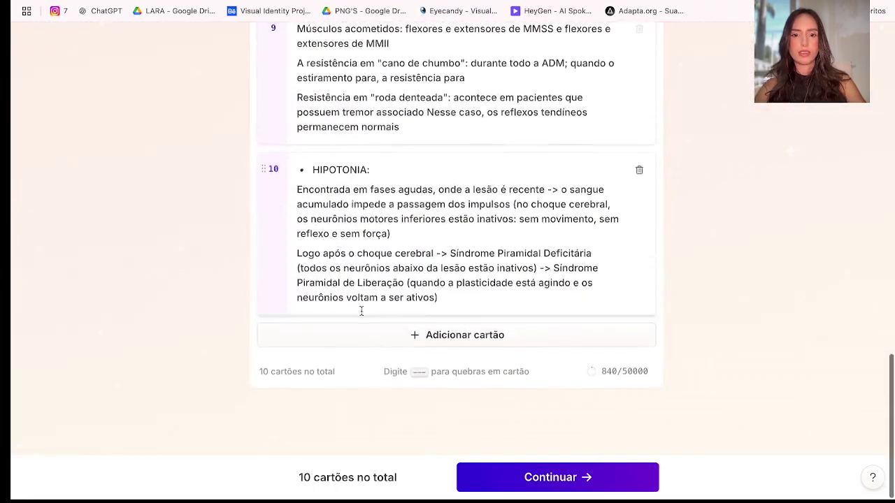
scroll(362, 243, up, 15)
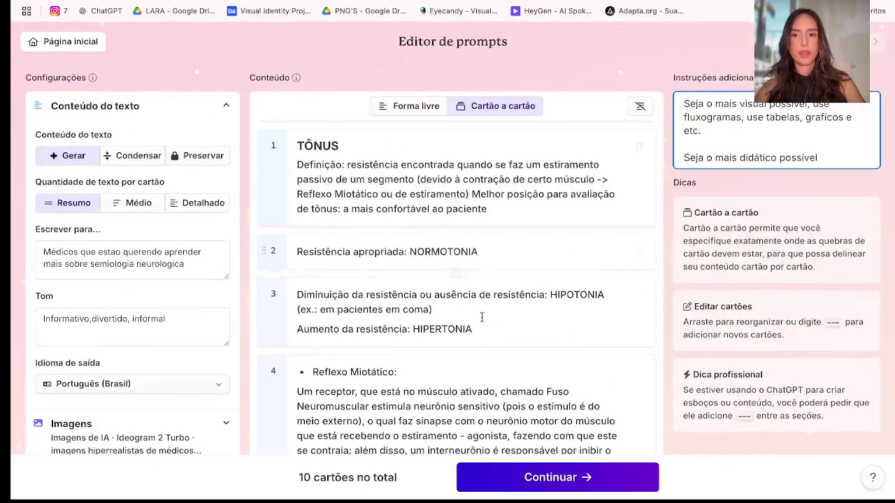
Continue to the theme choice, pick the Nebulae theme and generate the stories.
click(571, 478)
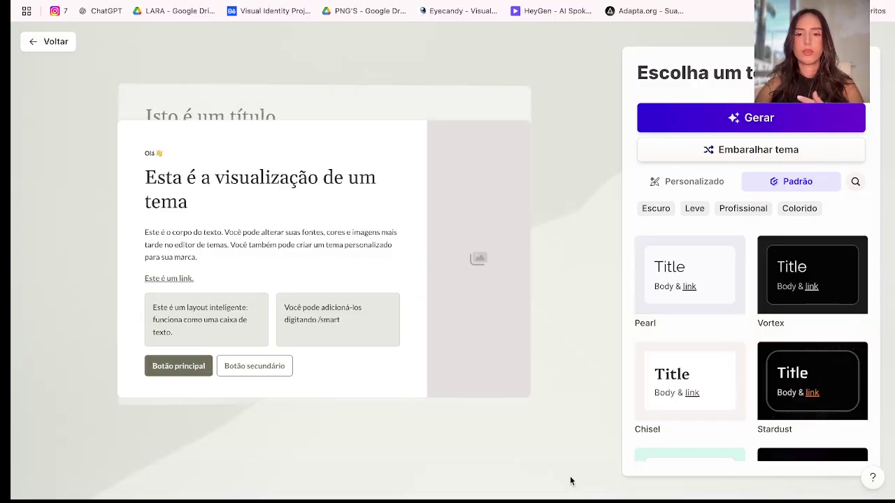
scroll(781, 396, down, 2)
scroll(781, 396, down, 2)
click(801, 294)
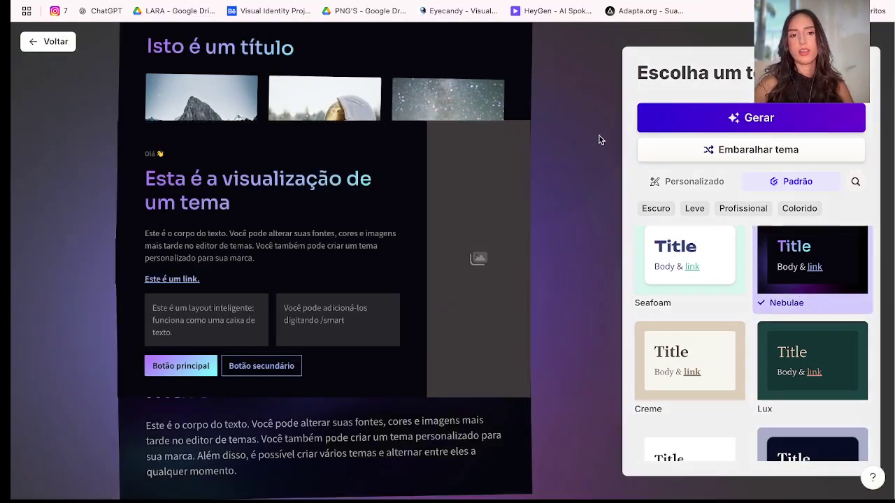
click(683, 127)
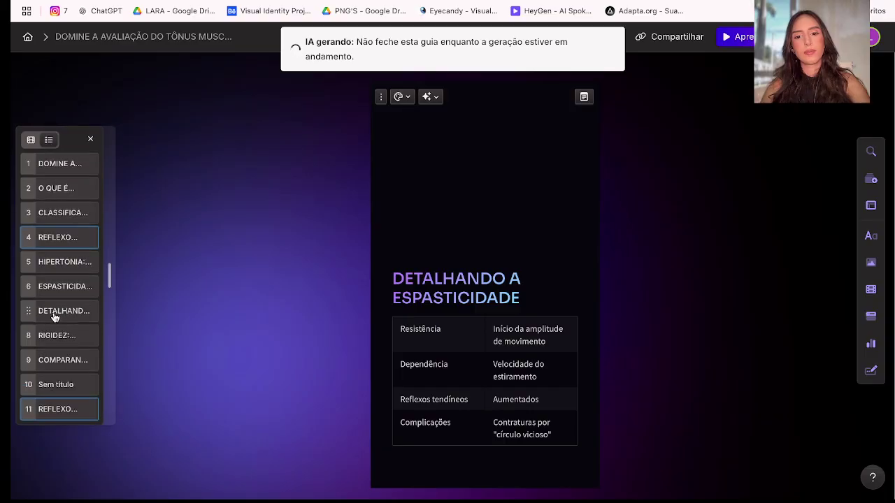
Look over the generated story cards, including the muscle tone definition and classification cards.
scroll(205, 212, up, 20)
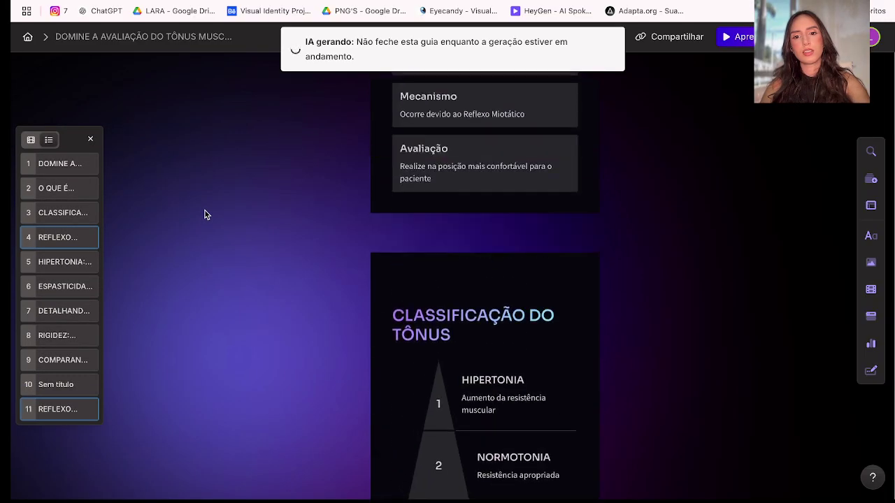
scroll(320, 381, down, 12)
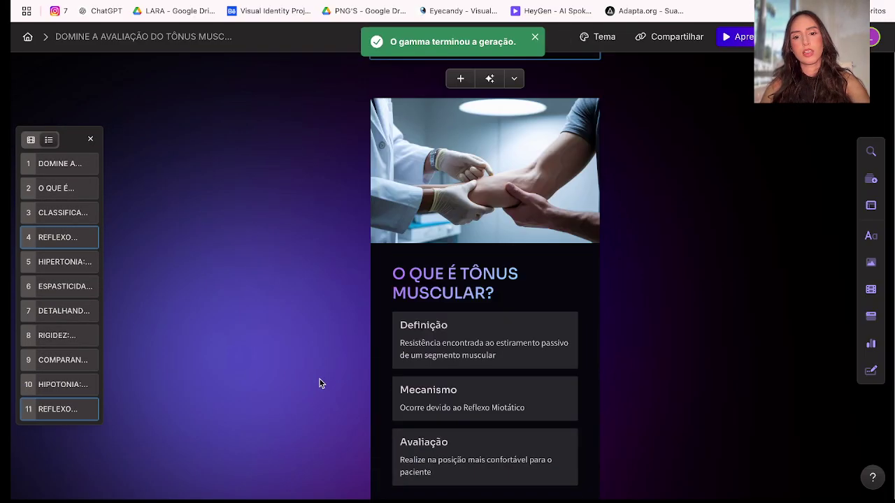
scroll(319, 383, down, 15)
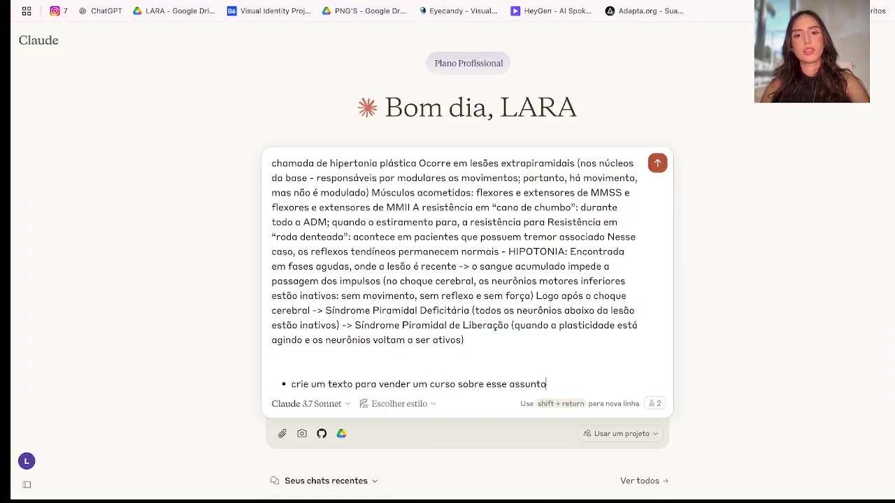
Switch to Claude, clear the drafted prompt and ask "voce sabe o que é a tecnica de stories 10x?".
scroll(414, 215, up, 15)
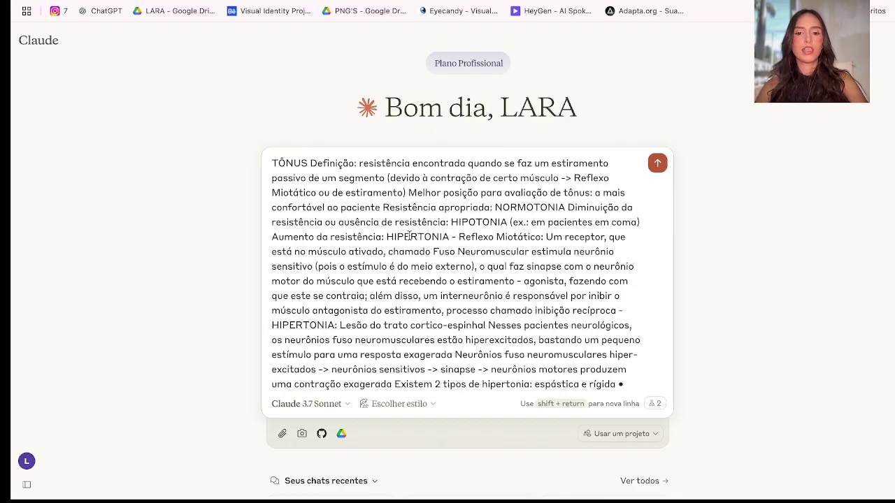
triple_click(409, 236)
key(BackSpace)
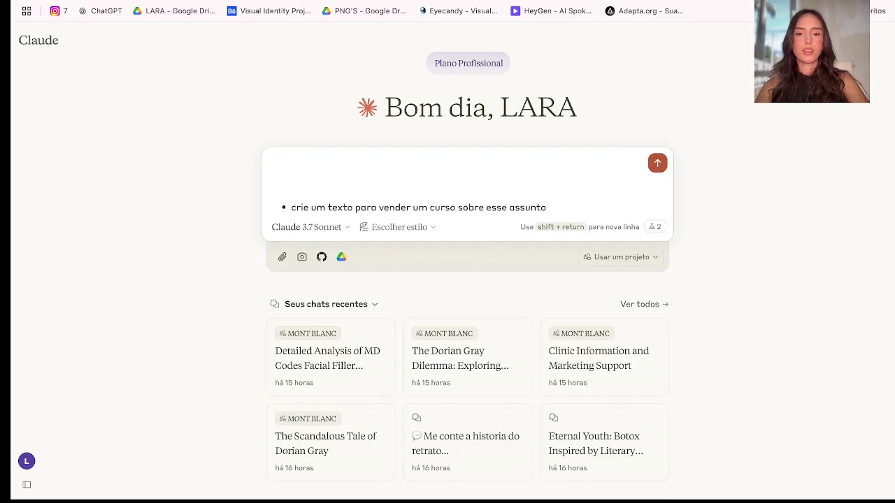
key(ctrl+a)
key(BackSpace)
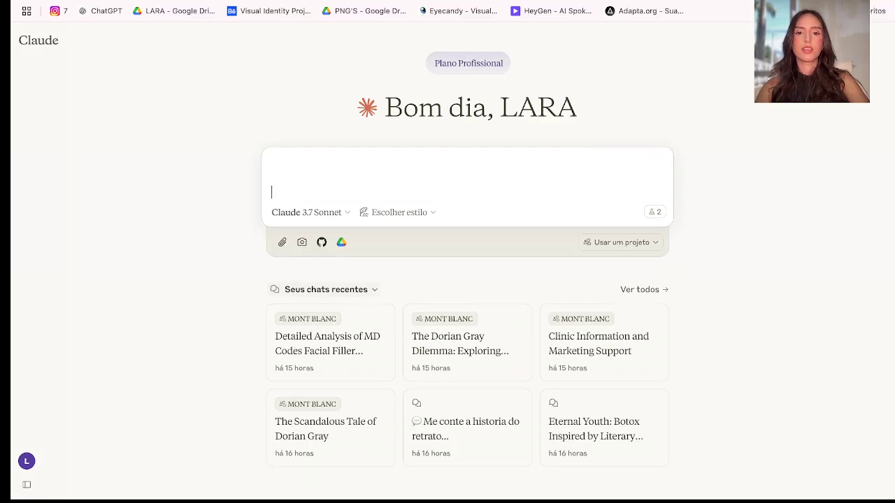
text(voce so)
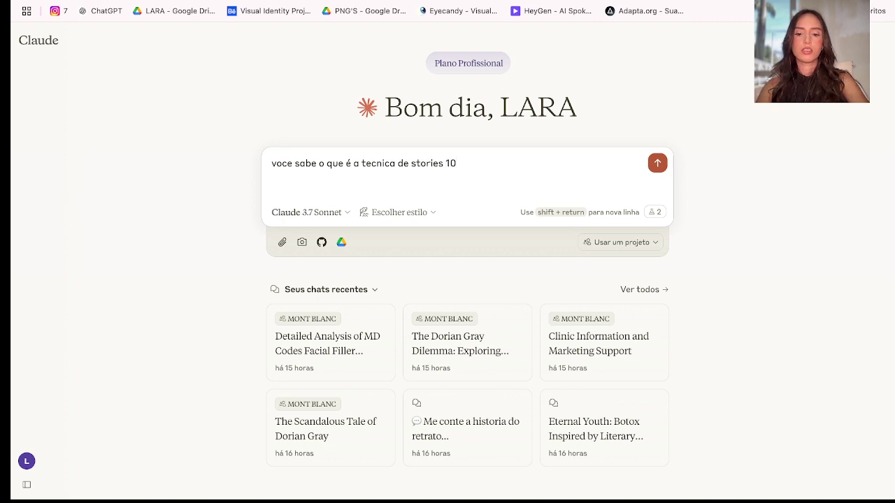
text(x?)
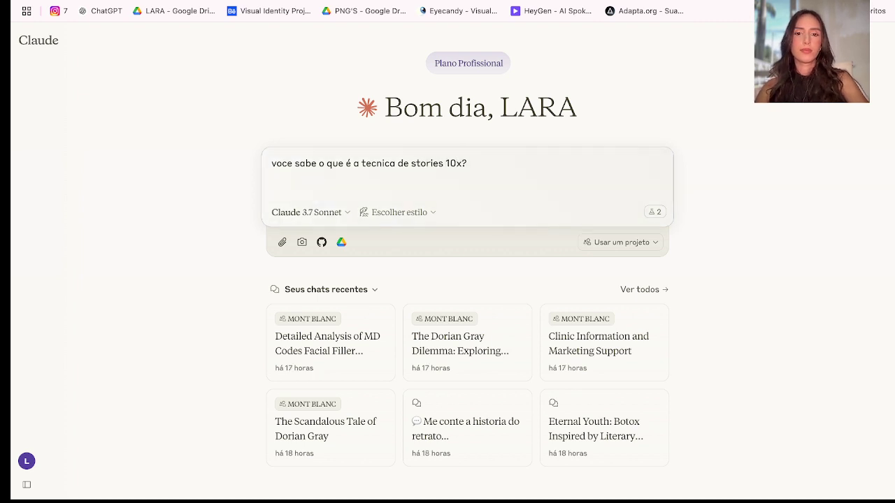
key(Return)
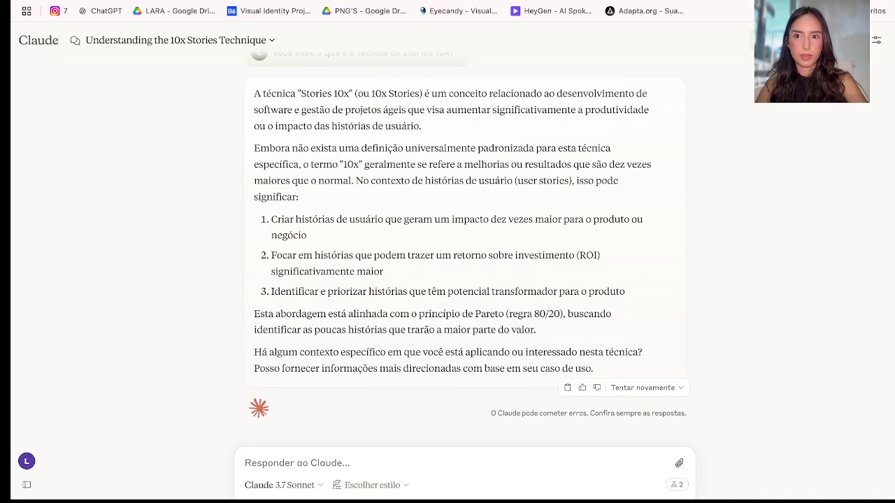
Switch to Perplexity, choose the Pró search mode and enable the Acadêmico and Social sources alongside Web.
key(ctrl+Tab)
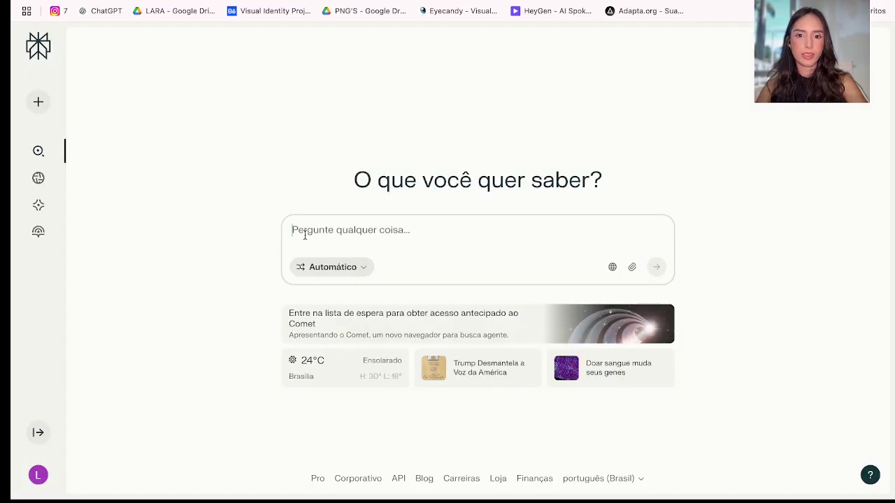
click(326, 269)
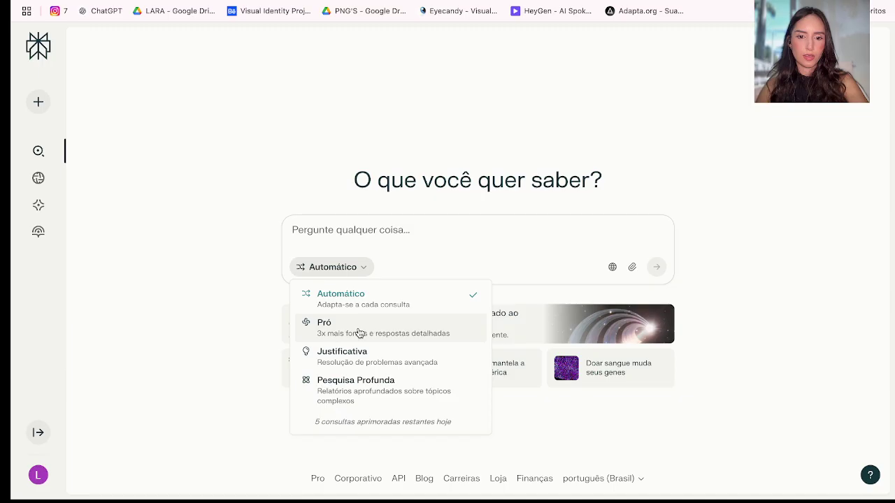
click(376, 344)
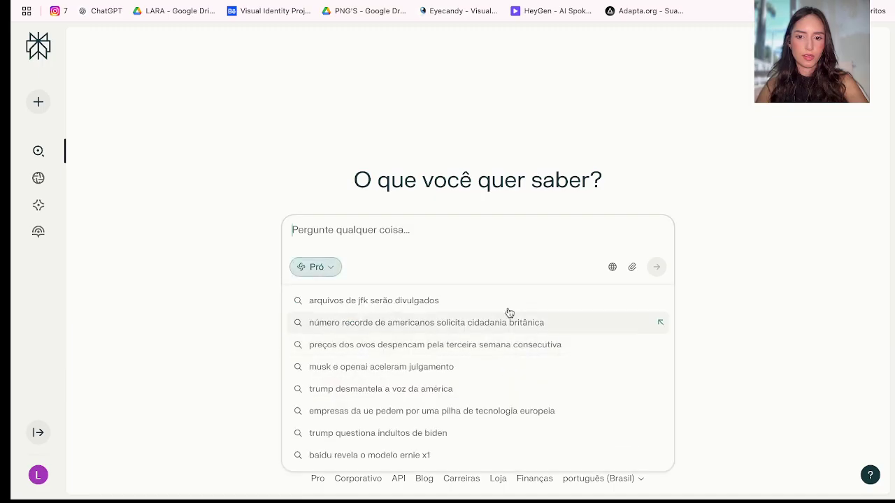
click(632, 269)
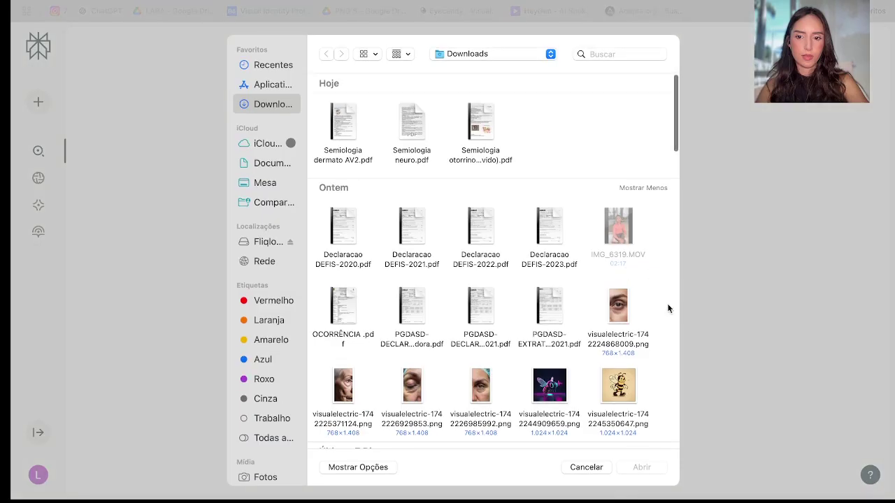
click(605, 469)
click(612, 267)
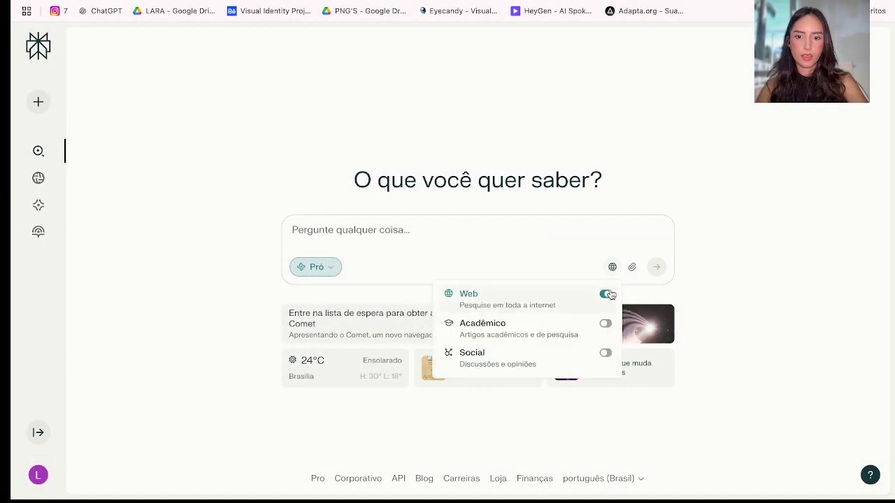
click(604, 324)
click(605, 353)
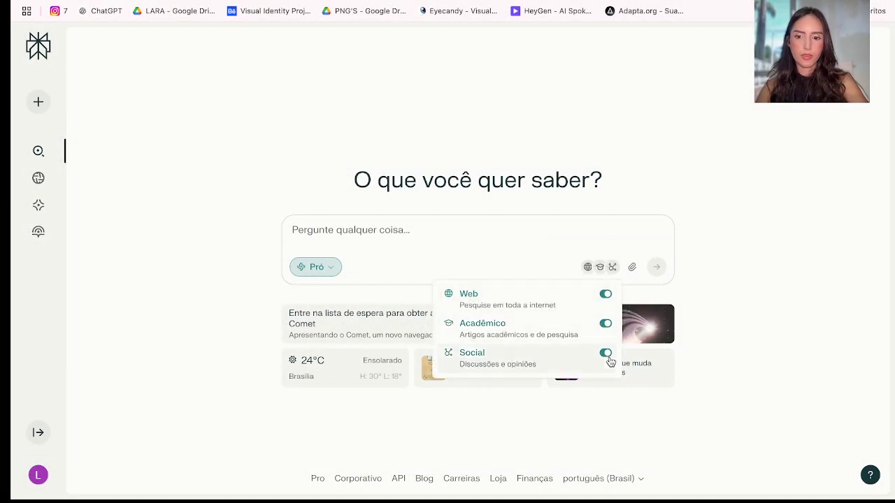
Ask "me diga a estrutura que devo seguir para realizar o stories 10x, tecnica do leandro ladeira".
click(540, 235)
text(voc)
key(BackSpace)
key(BackSpace)
key(BackSpace)
text(me diga a )
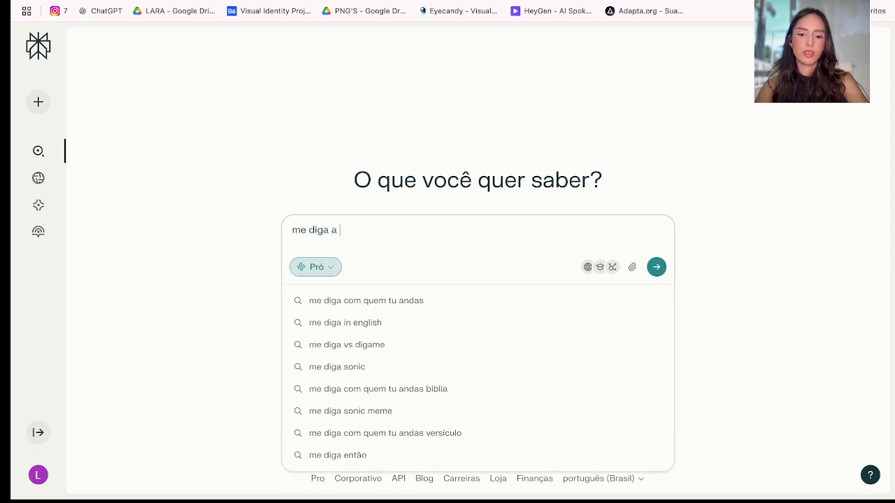
text(estrutura q)
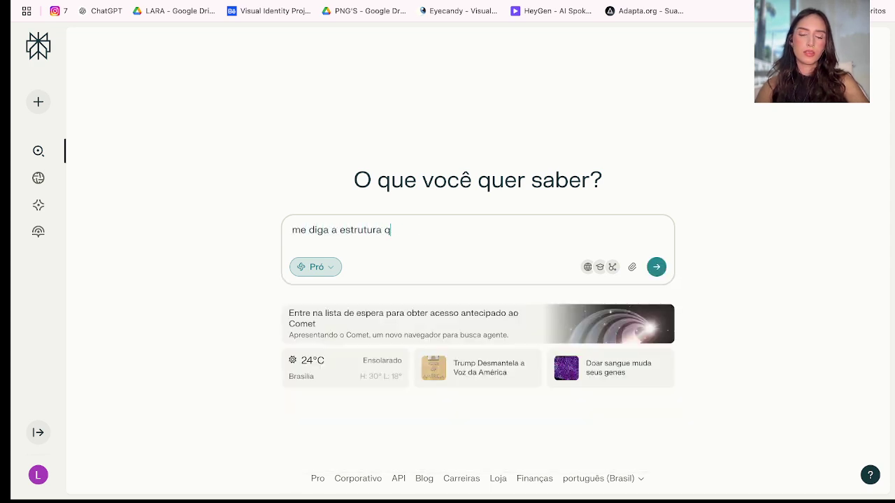
text(ue devo seguir para realizar o stories 10x, tecnica)
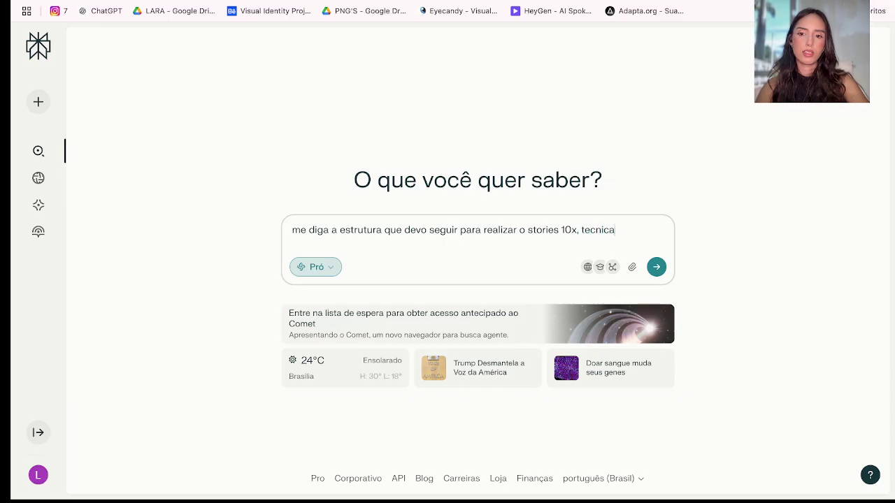
text(ro lad)
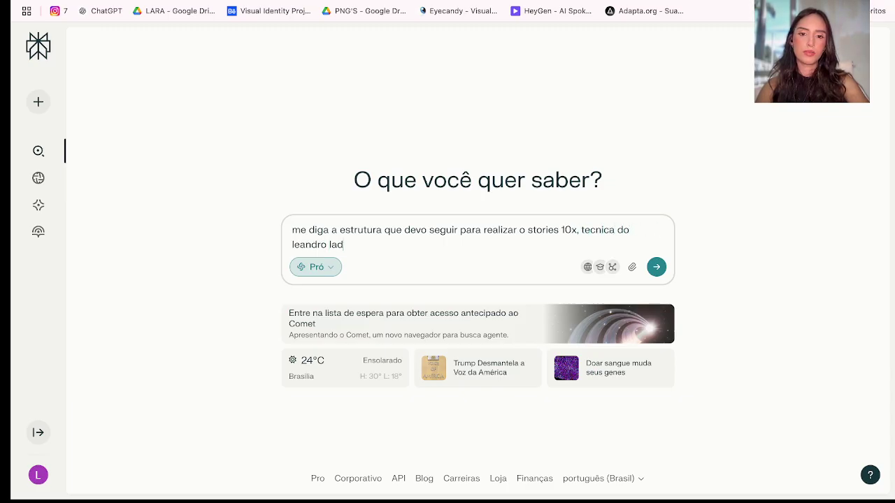
text(eira)
key(Return)
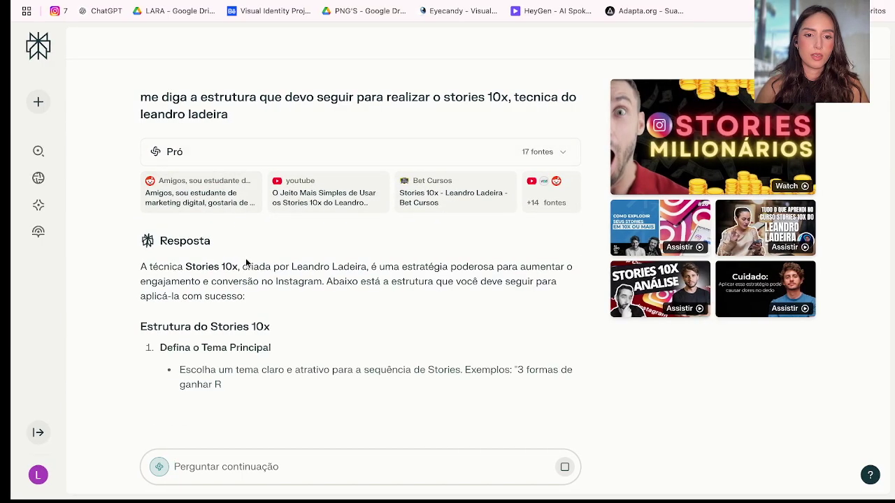
Review the answer's cited sources and the listed steps of the Stories 10x structure, through to Monetização.
scroll(253, 298, up, 1)
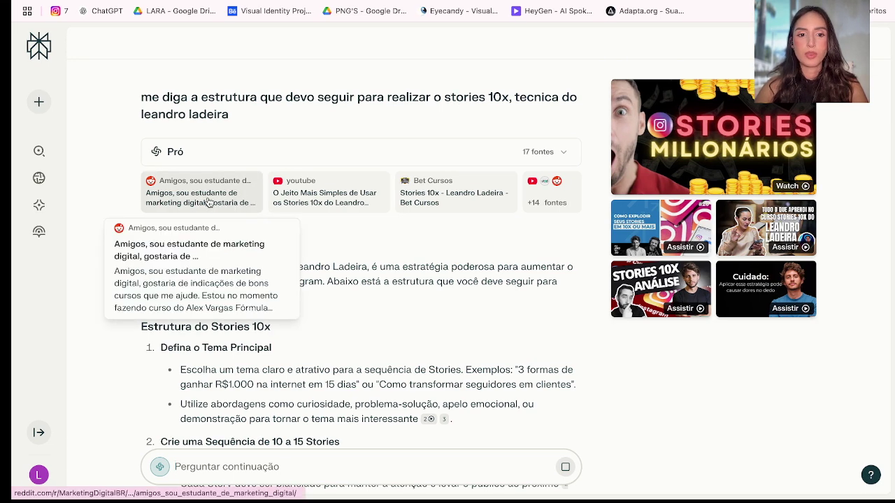
mouse_move(324, 201)
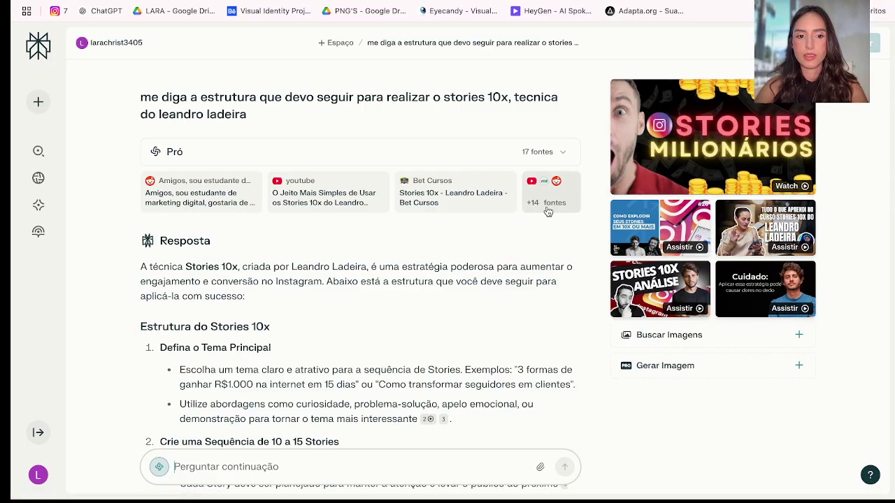
scroll(480, 279, down, 1)
scroll(479, 279, down, 5)
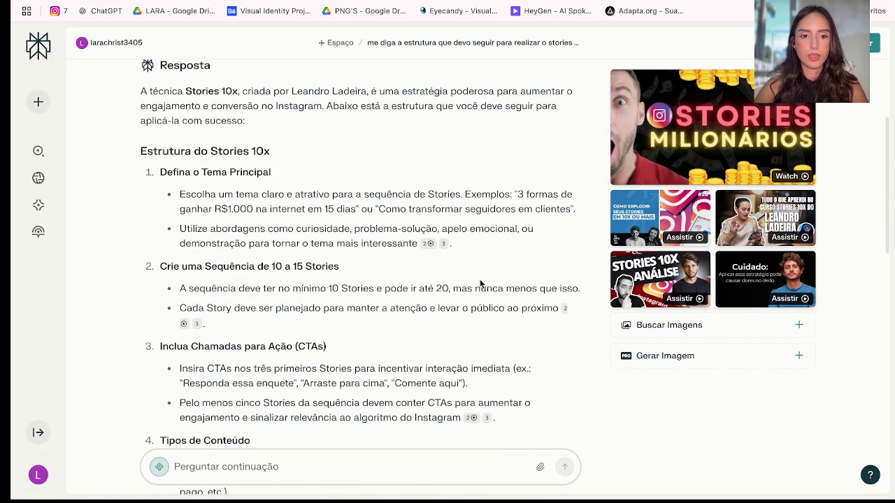
scroll(245, 178, down, 12)
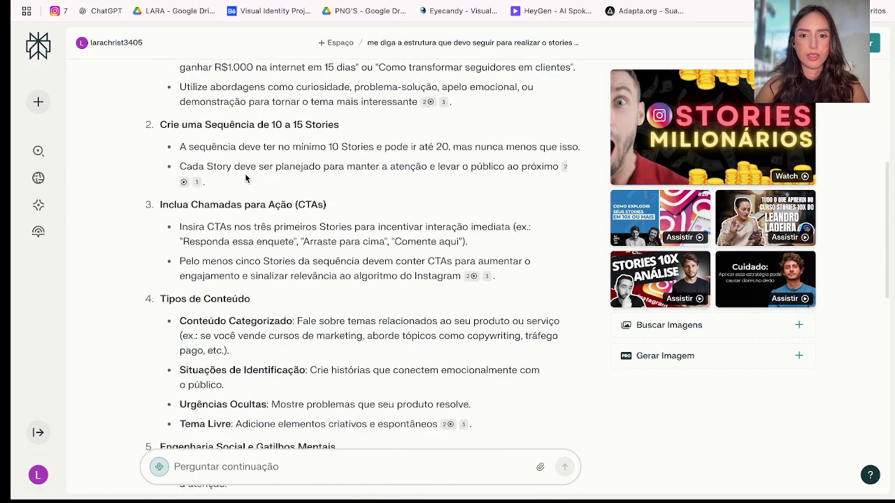
scroll(245, 178, down, 9)
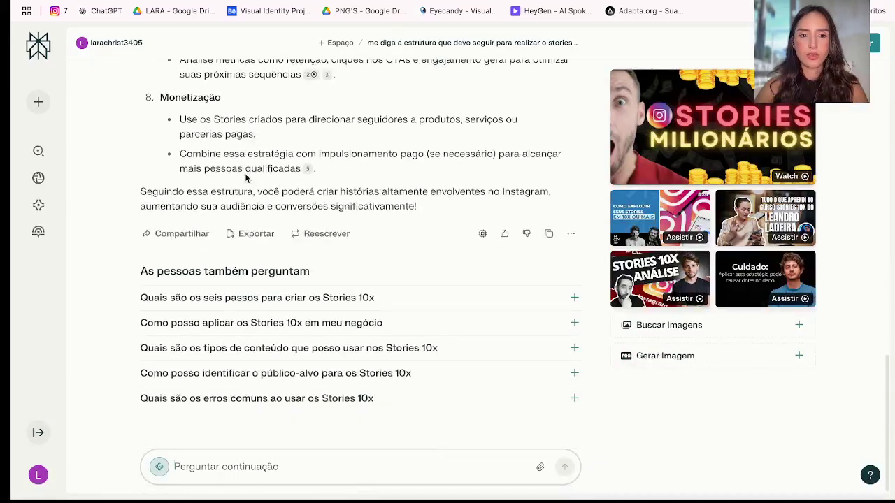
scroll(245, 177, up, 20)
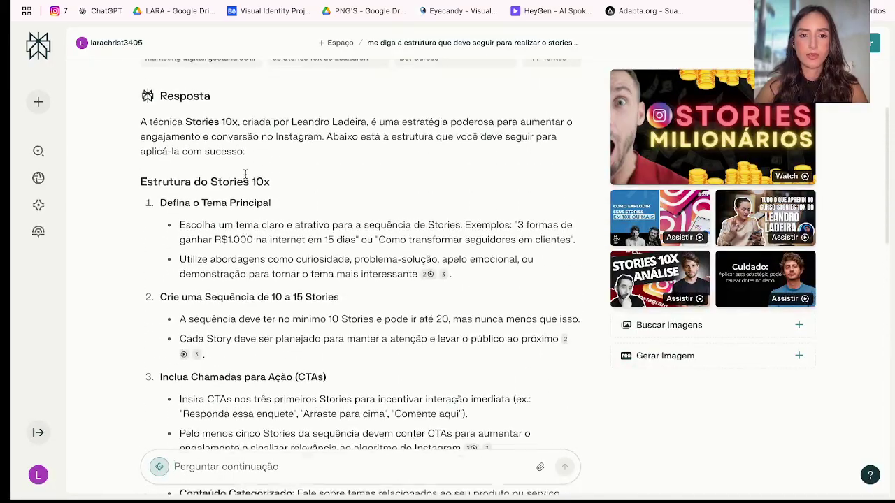
scroll(245, 178, down, 20)
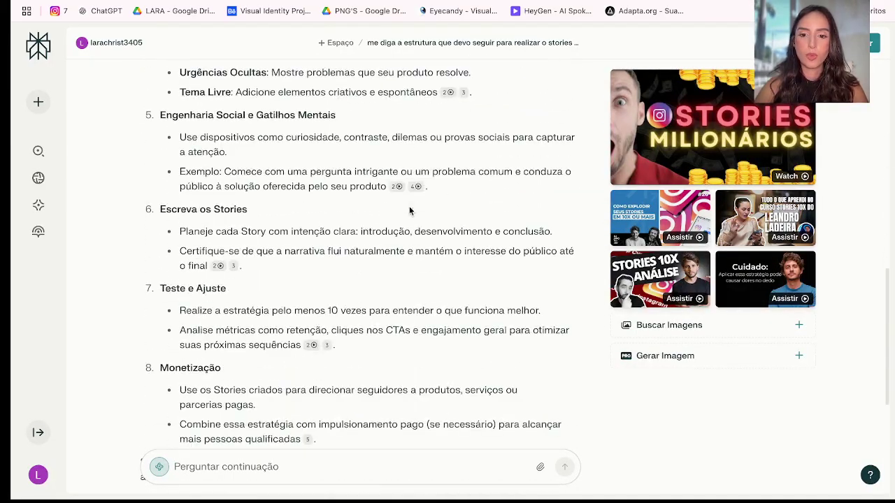
Ask the suggested follow-up question "Quais são os seis passos para criar os Stories 10x".
scroll(410, 211, down, 3)
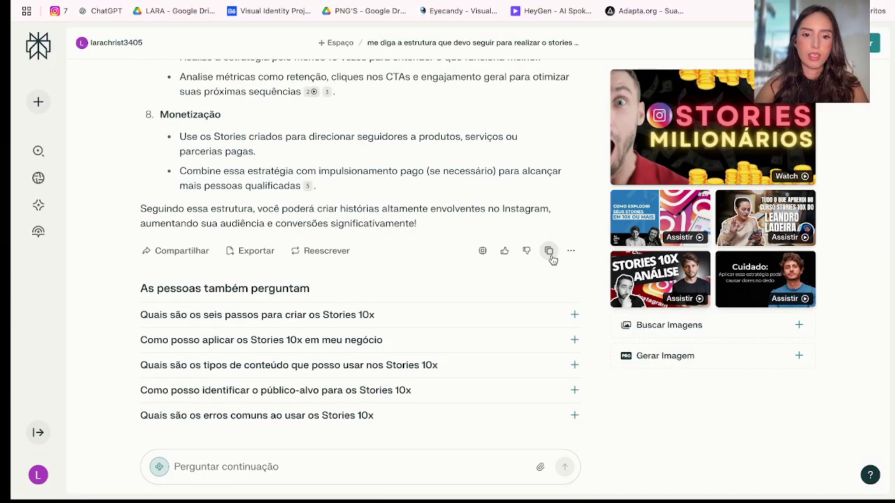
click(447, 316)
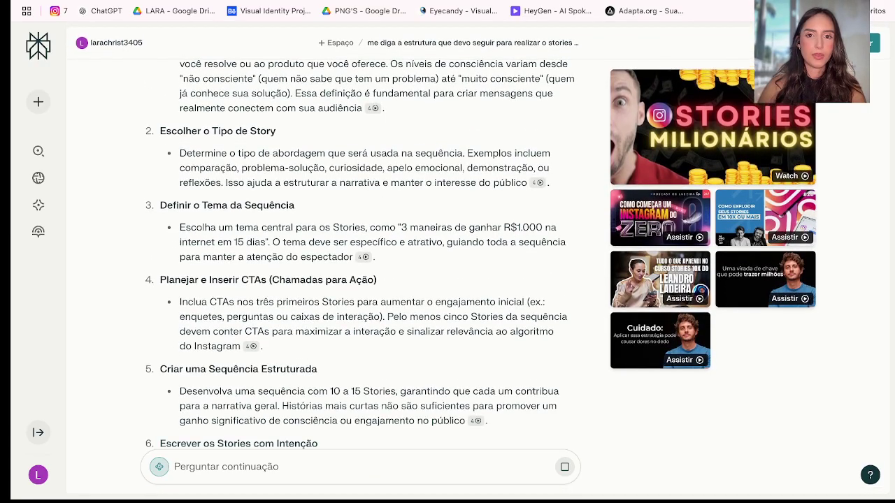
Start a new Claude chat and draft "leia e aguarde o comando" with the Perplexity answer pasted between <texto> and </texto> tags.
click(444, 1)
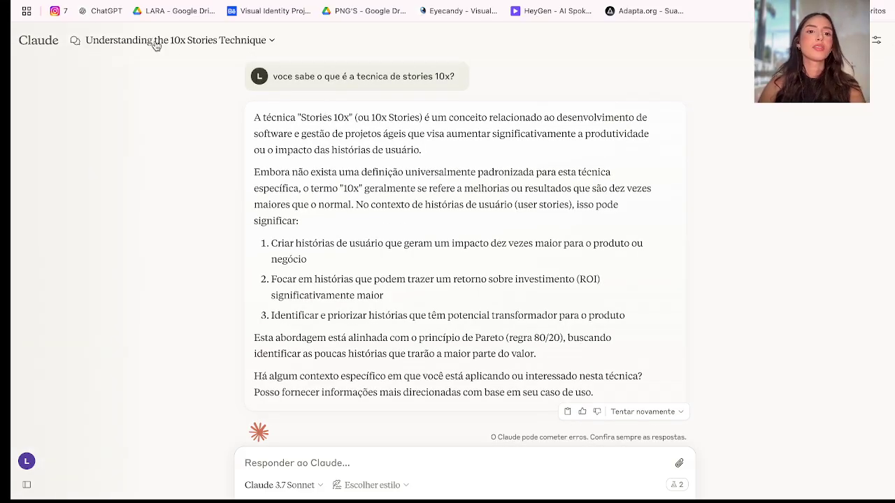
mouse_move(32, 29)
click(63, 68)
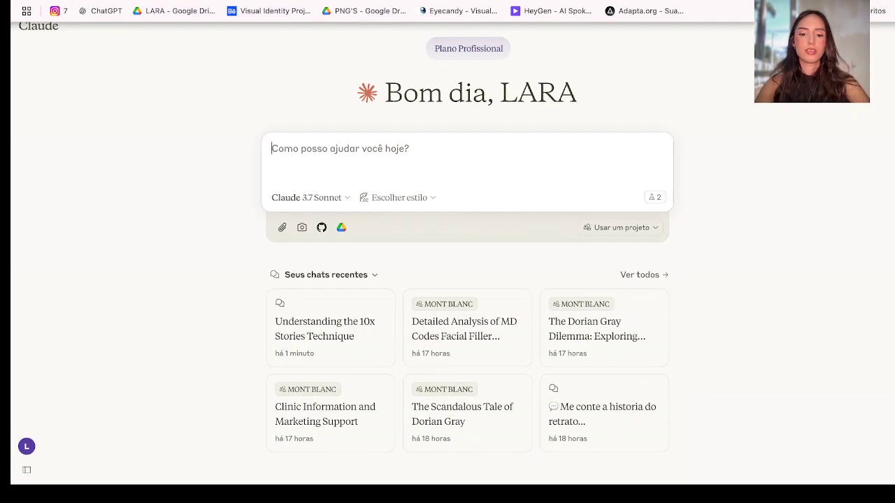
text(leia e aguarde o comando)
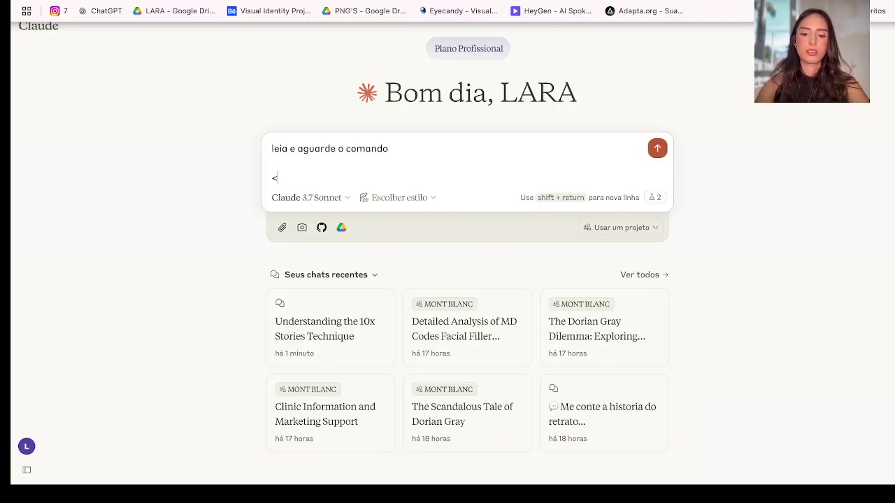
key(shift+Return)
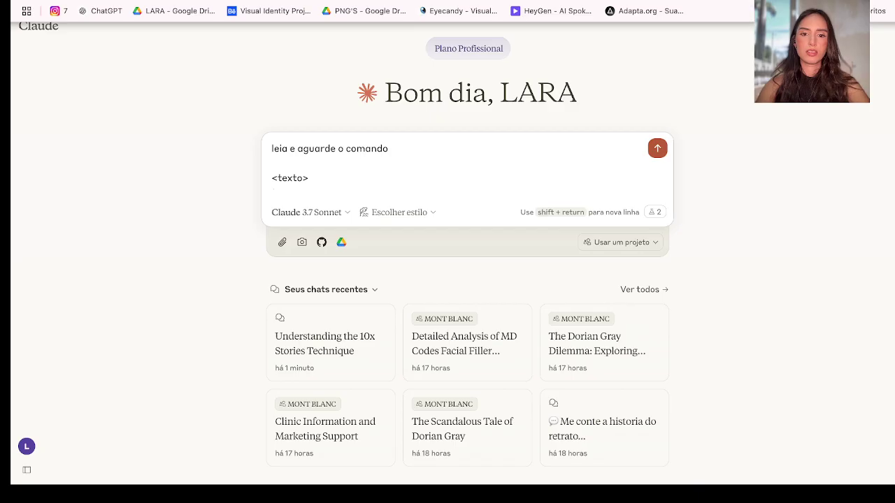
key(super+v)
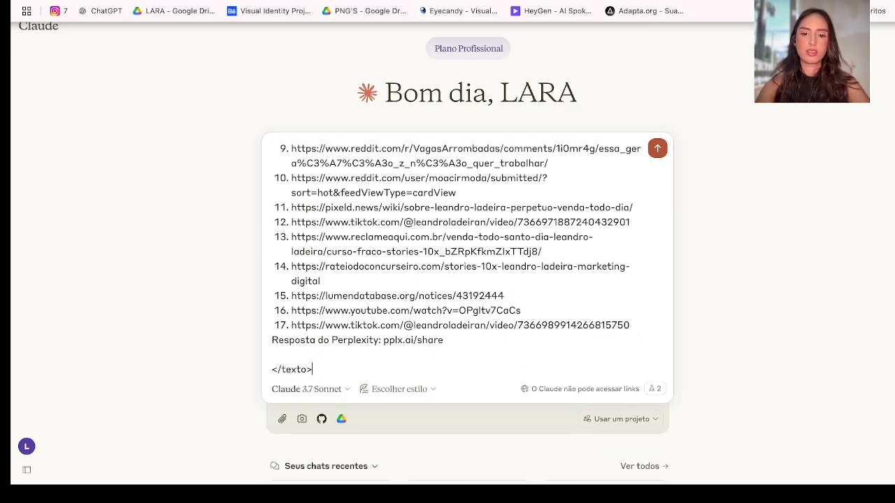
Delete the Citations list and the Perplexity share line from the pasted text, then send the prompt.
scroll(429, 203, up, 10)
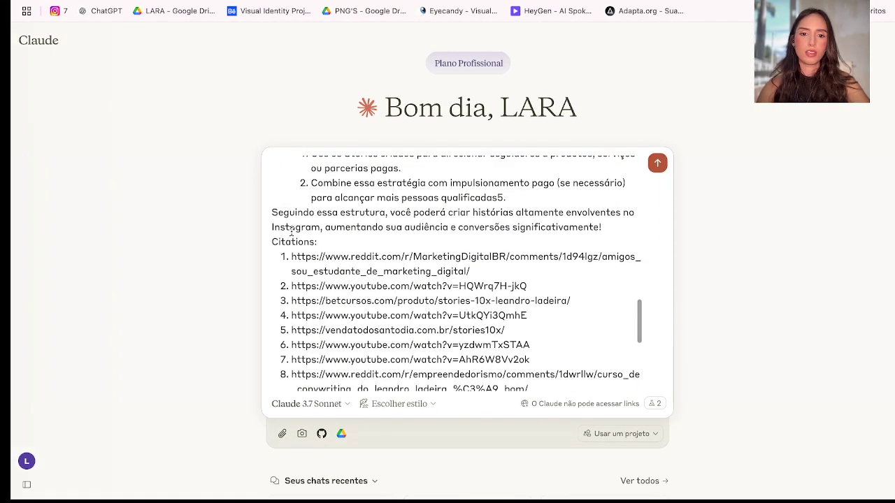
drag(272, 241, 517, 260)
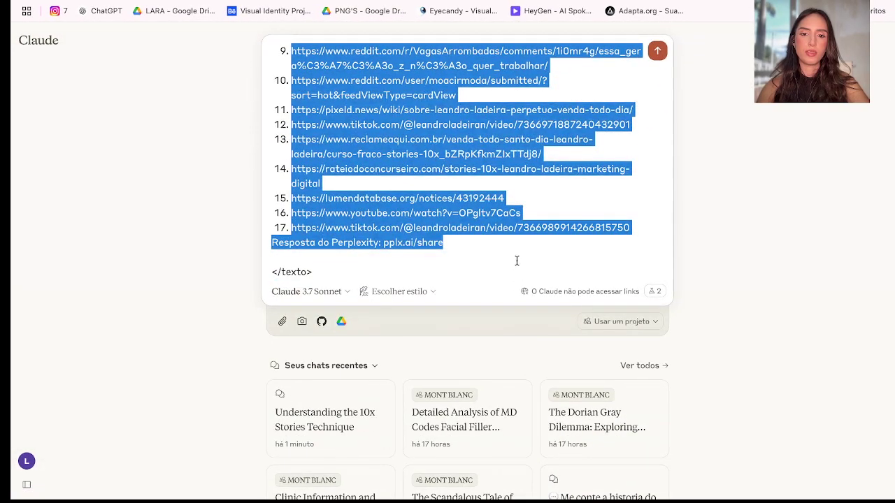
drag(436, 261, 273, 266)
key(BackSpace)
key(BackSpace)
key(shift+Return)
key(BackSpace)
click(658, 49)
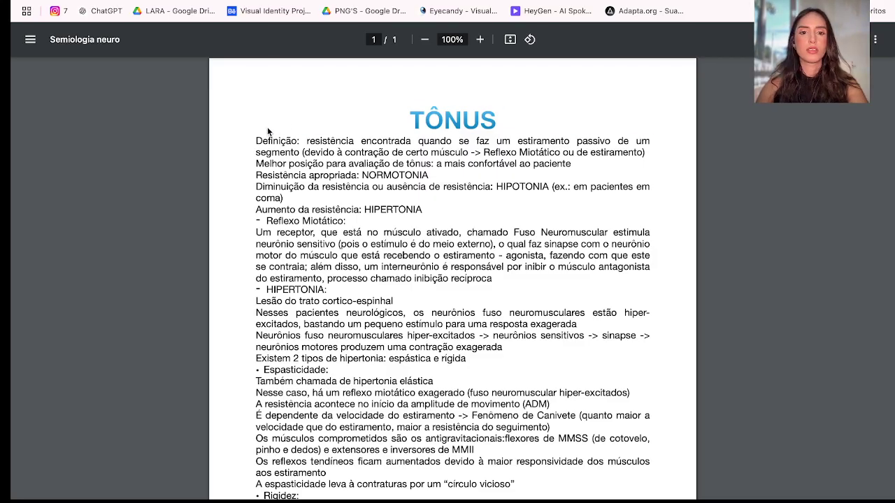
Copy the whole TÔNUS lesson text from the PDF and begin the Claude prompt with "crie um stories 10x".
key(ctrl+a)
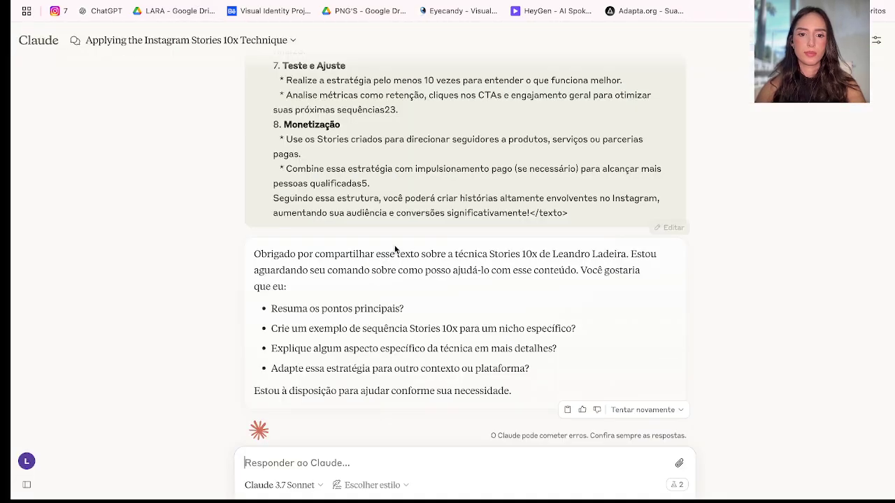
text(ci)
key(BackSpace)
text(rie um stories 10x)
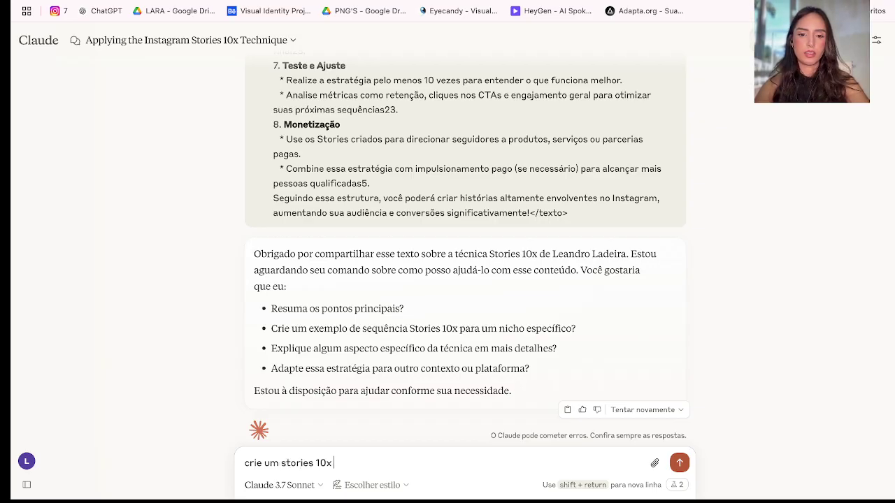
text( sobre o tema dessa aula)
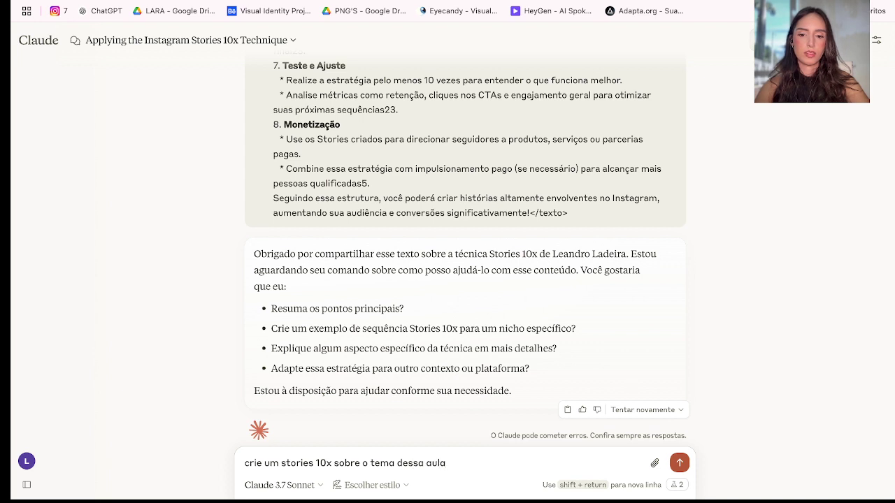
key(BackSpace)
key(BackSpace)
key(BackSpace)
key(BackSpace)
key(BackSpace)
key(BackSpace)
key(BackSpace)
key(BackSpace)
key(BackSpace)
key(BackSpace)
key(BackSpace)
key(BackSpace)
key(BackSpace)
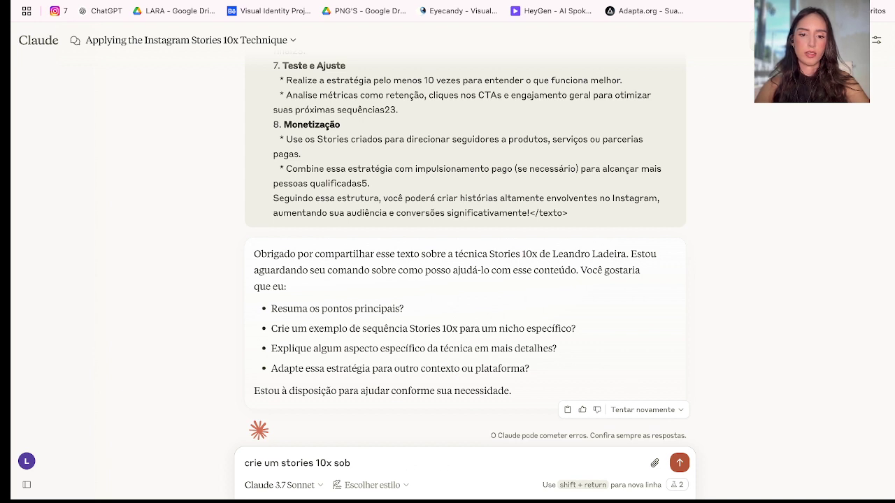
Complete the prompt sentence with "para vender um curso sobre essa aula aqui:".
text(para vender u)
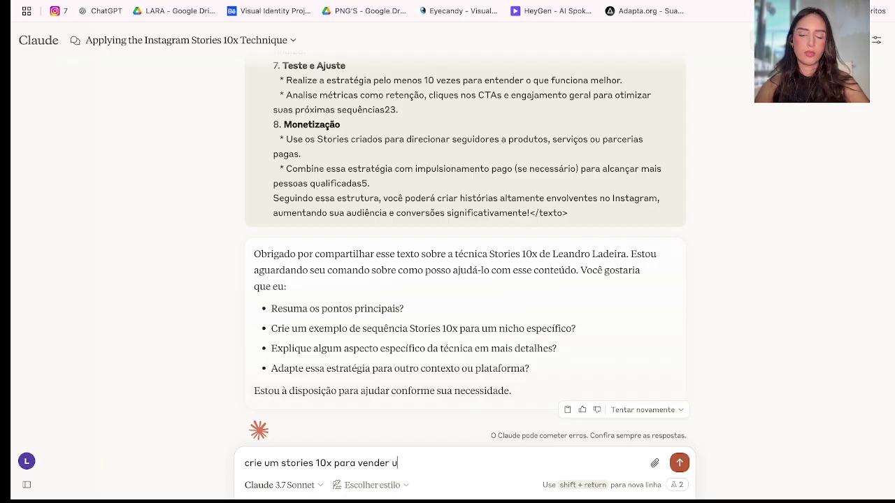
text(m curso sobre ess)
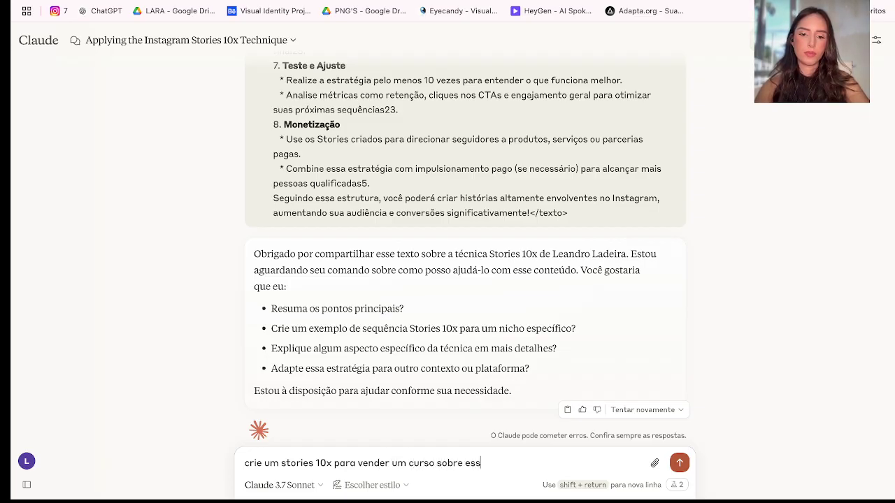
text(a aula aqui:)
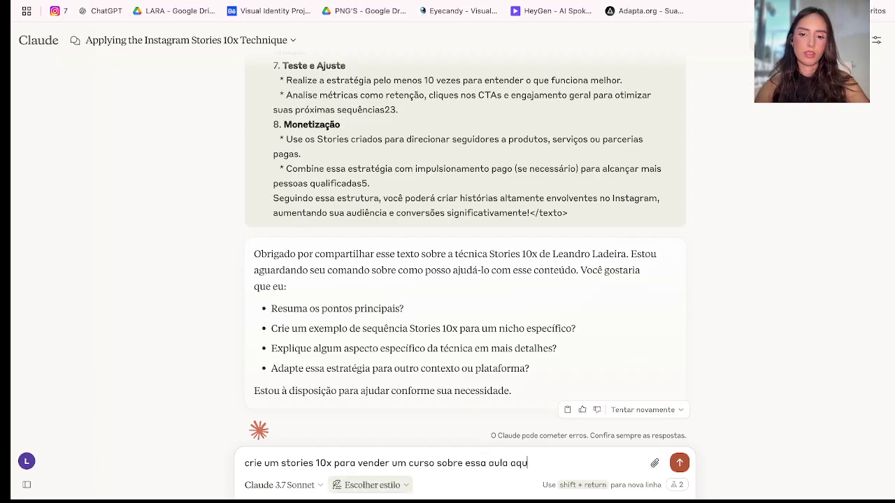
Paste the TÔNUS lesson below the request, enclose it in <texto> and </texto> tags, and send the prompt.
key(shift+Return)
key(ctrl+v)
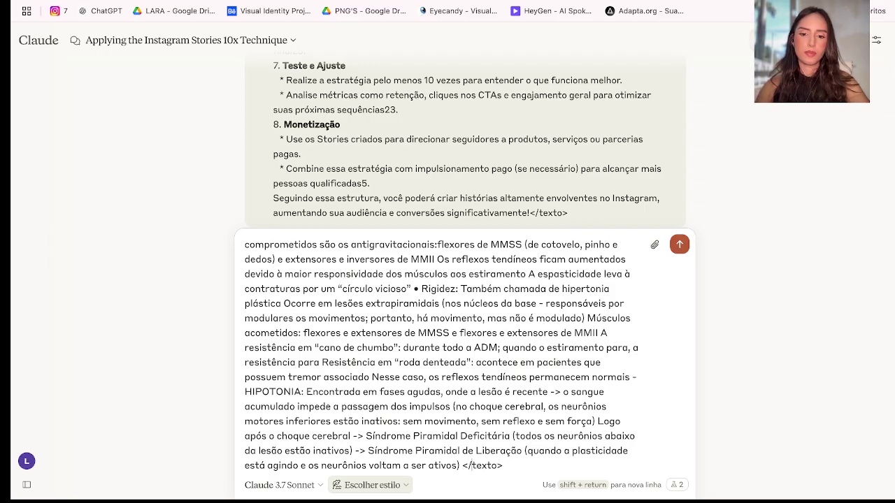
scroll(372, 412, up, 15)
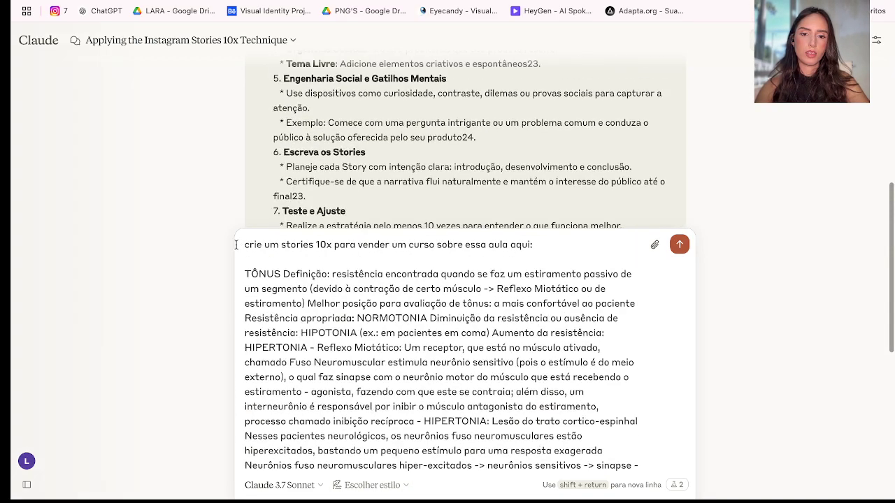
scroll(321, 350, down, 5)
scroll(282, 278, up, 5)
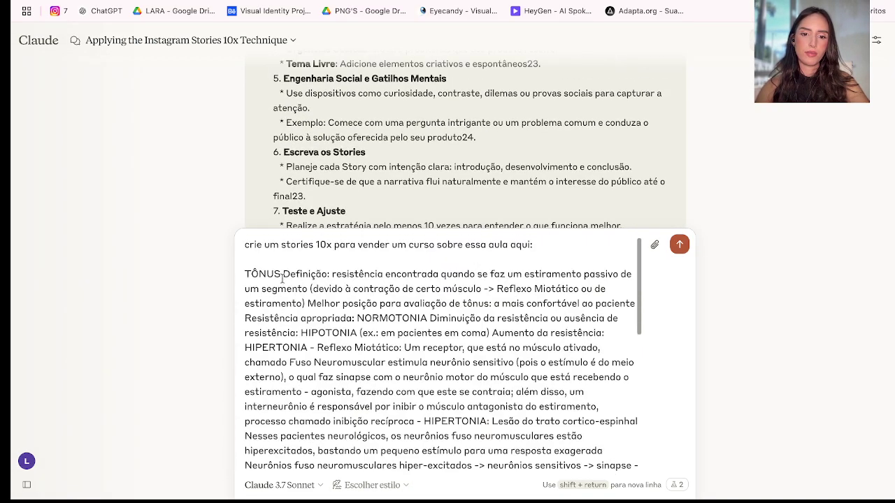
click(246, 275)
text(<texto>)
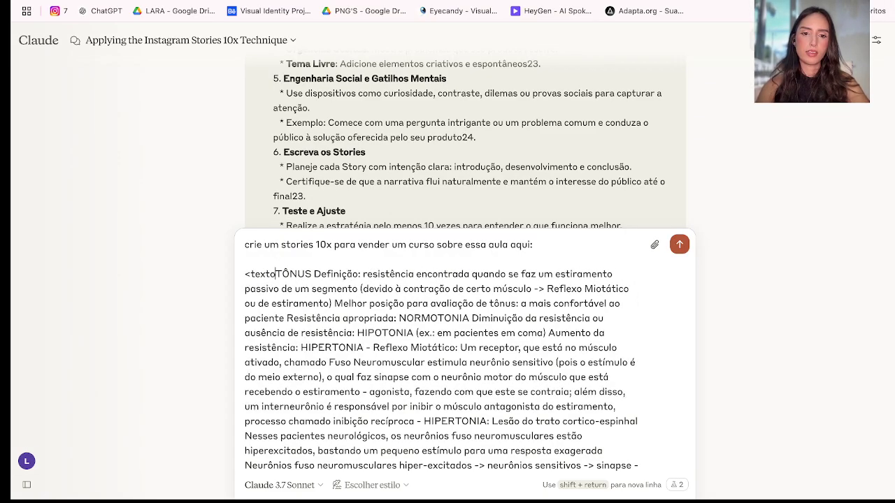
key(Return)
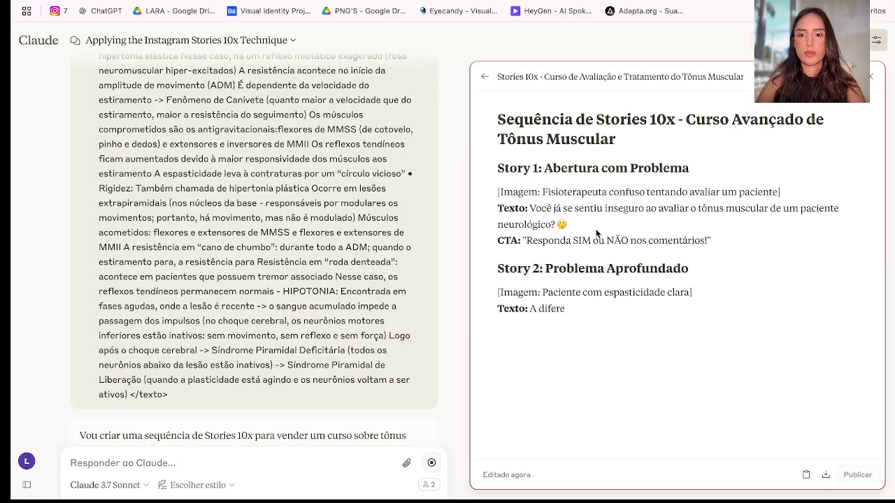
Read the texts and CTAs of Stories 1 to 6 in the generated sequence, from Abertura com Problema to Prova Social.
drag(530, 207, 579, 222)
click(565, 196)
scroll(565, 197, up, 1)
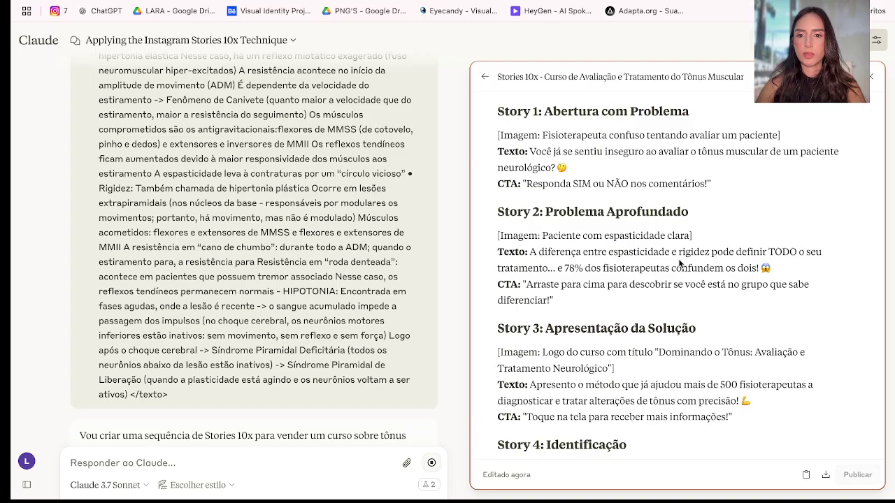
scroll(679, 264, down, 1)
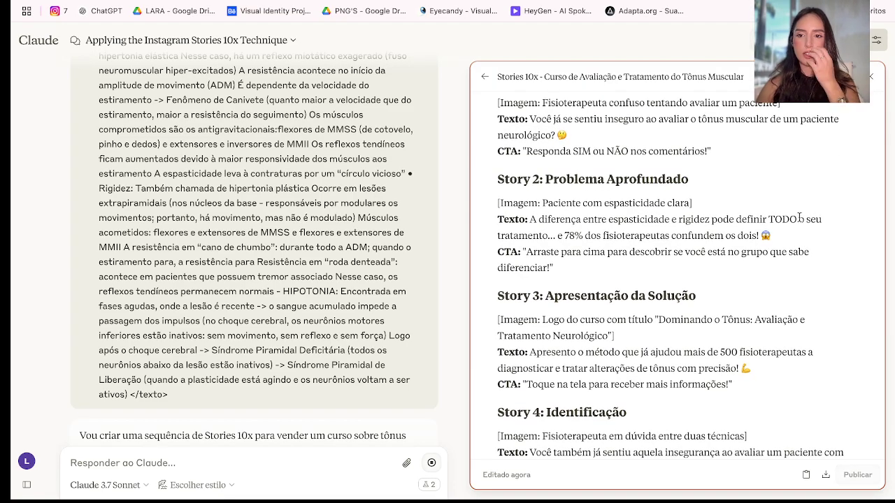
scroll(771, 221, down, 3)
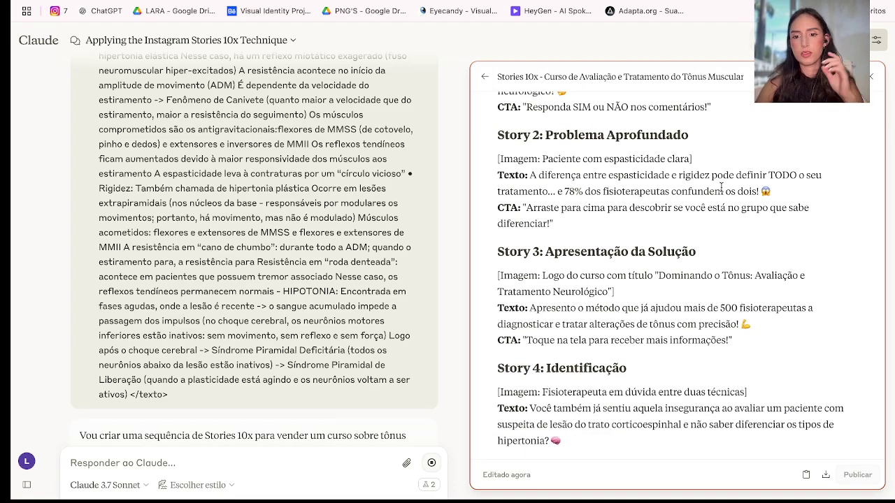
double_click(685, 220)
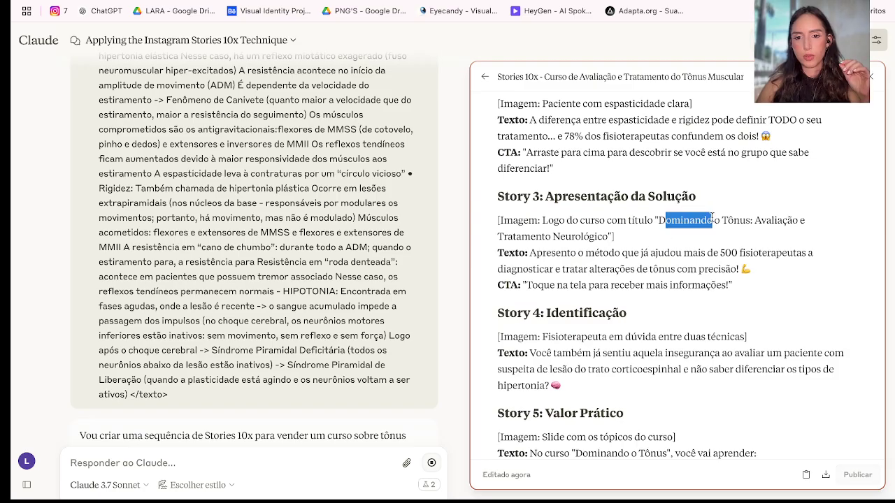
scroll(666, 230, down, 3)
drag(552, 275, 630, 288)
click(630, 290)
scroll(629, 290, down, 2)
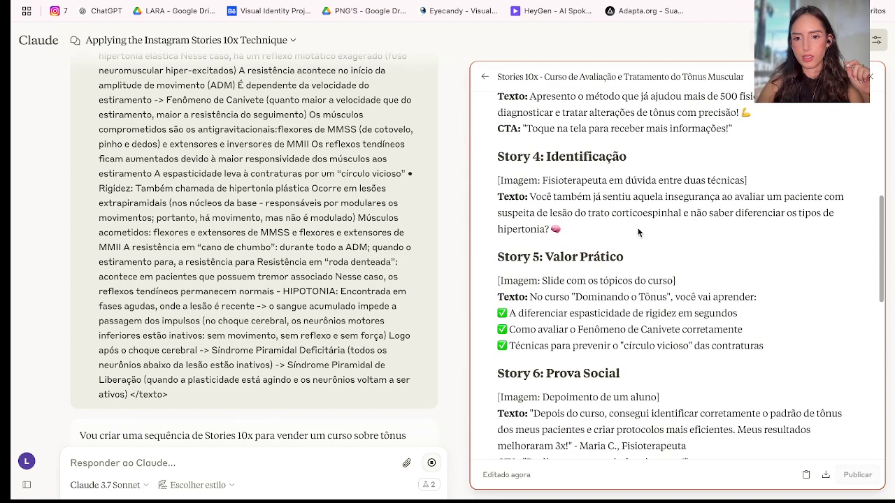
scroll(638, 238, down, 3)
drag(545, 196, 742, 197)
click(741, 197)
scroll(738, 196, down, 2)
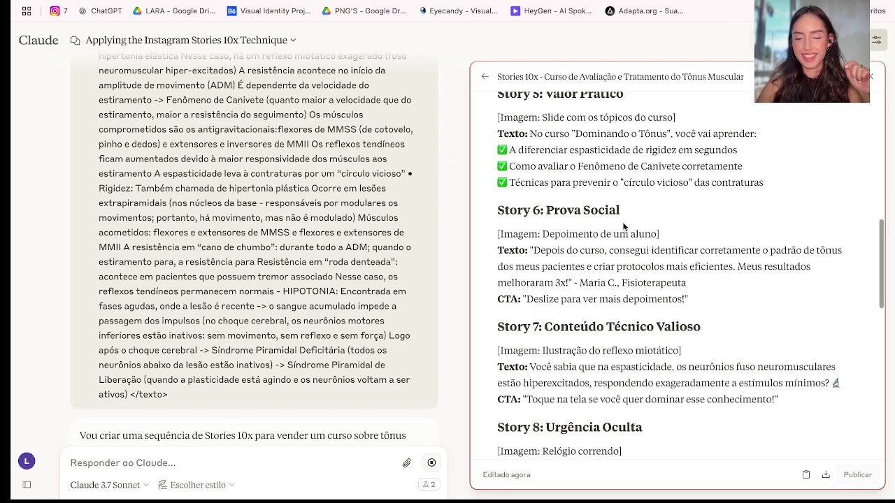
drag(533, 250, 823, 287)
click(823, 287)
scroll(824, 287, down, 3)
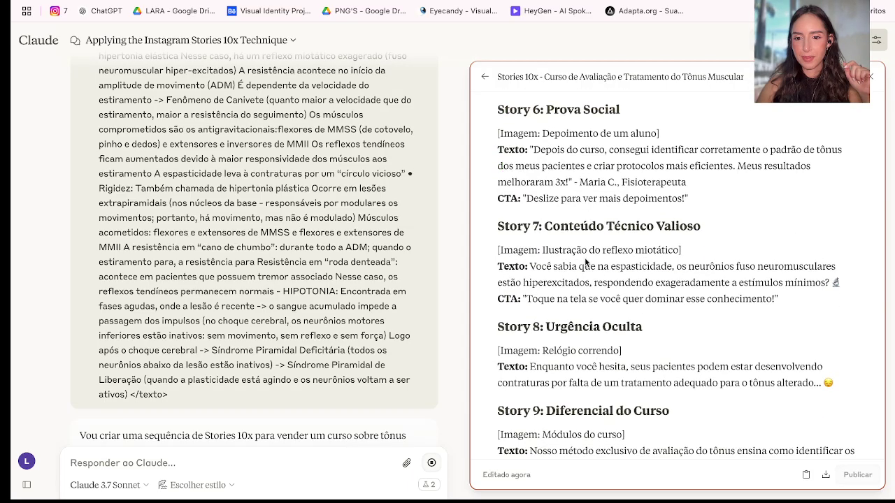
Read the remaining stories in the sequence, from Conteúdo Técnico Valioso through Bônus Especial to Encerramento com Empatia.
scroll(716, 276, down, 2)
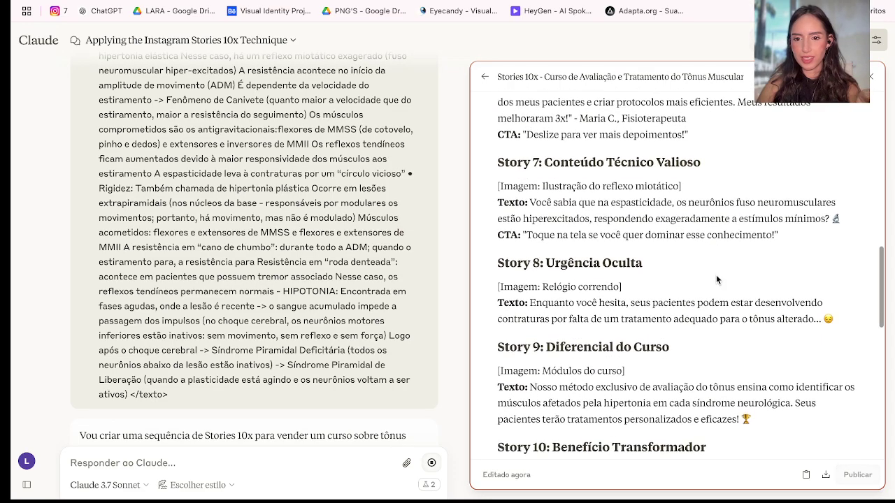
scroll(715, 273, down, 3)
scroll(715, 275, down, 1)
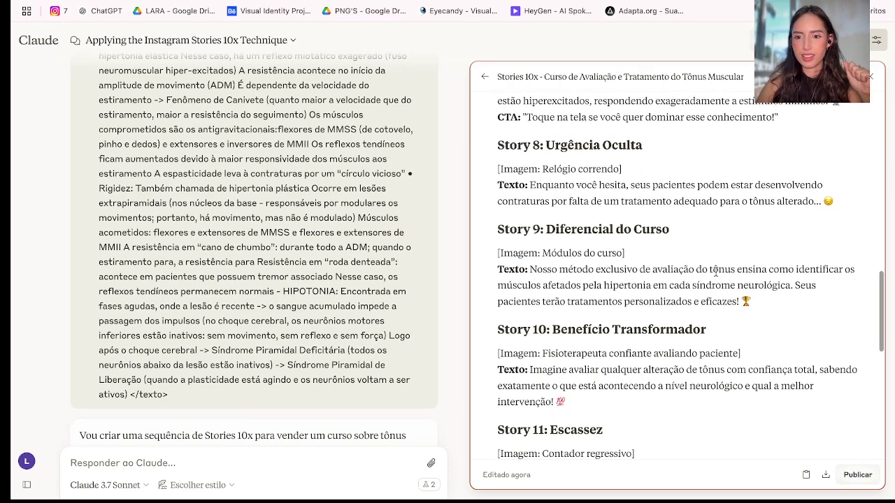
drag(682, 185, 748, 201)
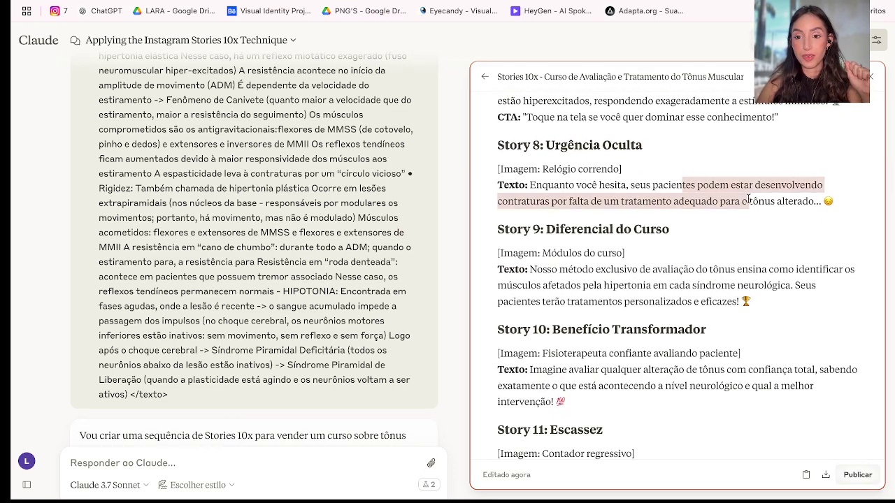
scroll(742, 198, down, 2)
click(584, 221)
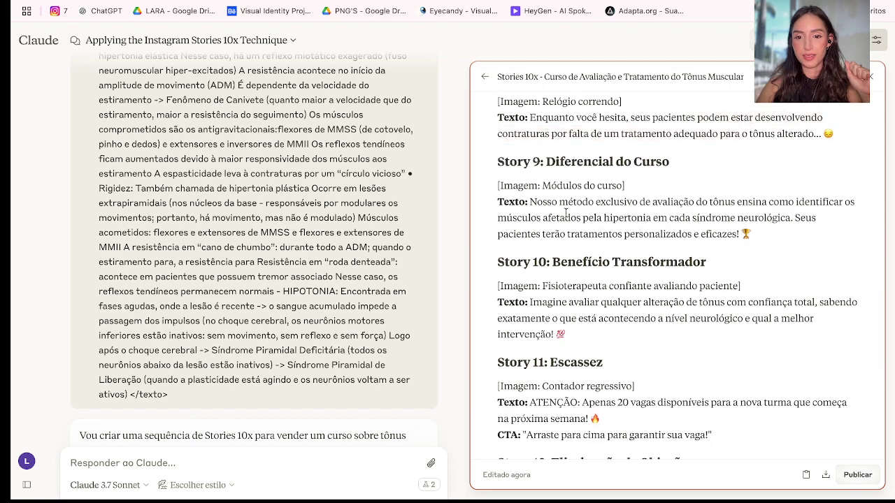
scroll(592, 212, down, 2)
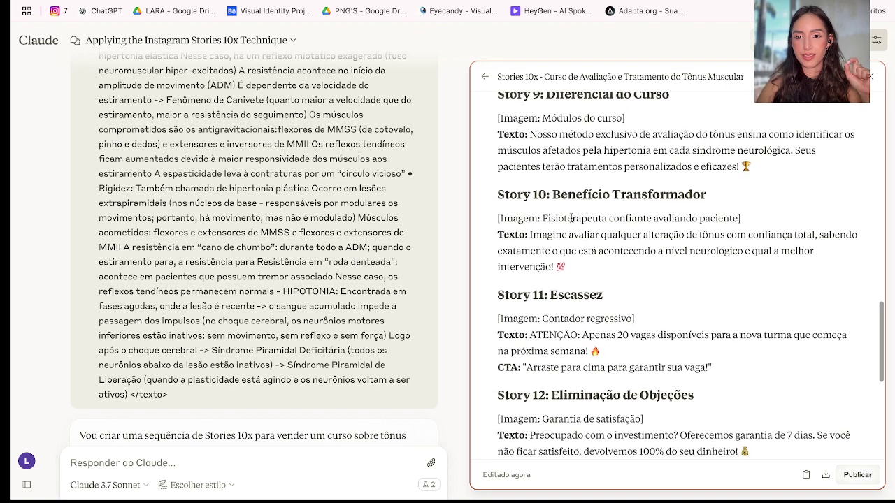
scroll(562, 243, down, 2)
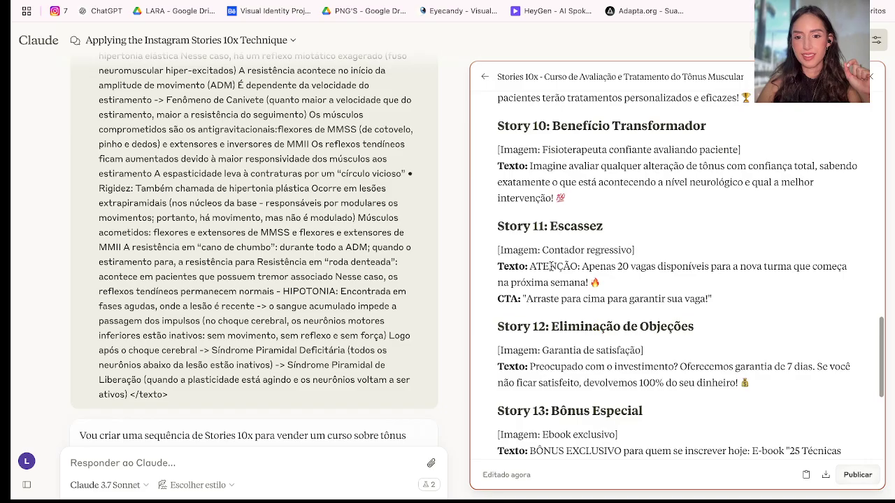
drag(564, 274, 576, 314)
scroll(573, 289, down, 3)
scroll(566, 291, down, 2)
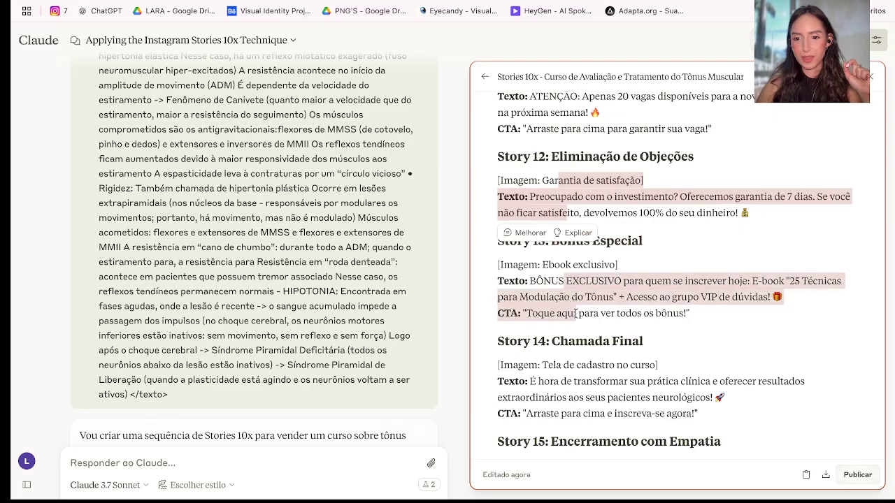
scroll(576, 314, down, 2)
click(577, 324)
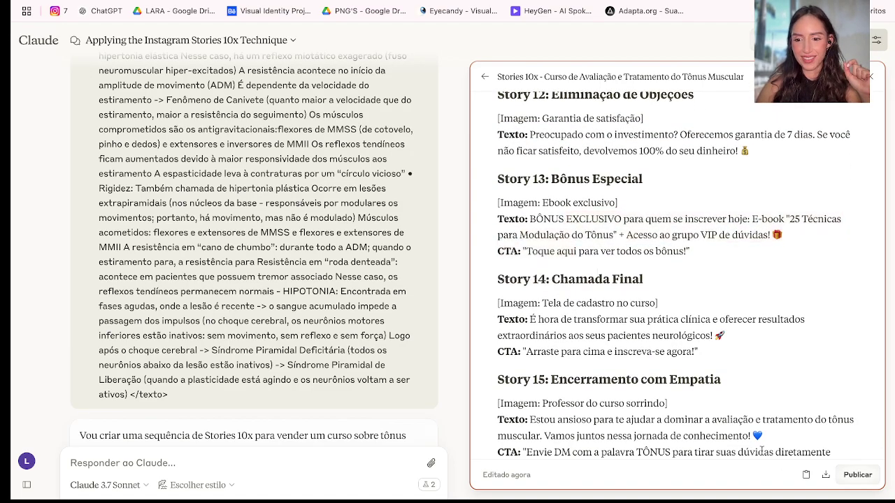
Copy the Stories 10x sequence, switch to the Gamma presentation on tônus muscular, and open its original prompt.
click(805, 476)
scroll(616, 343, down, 1)
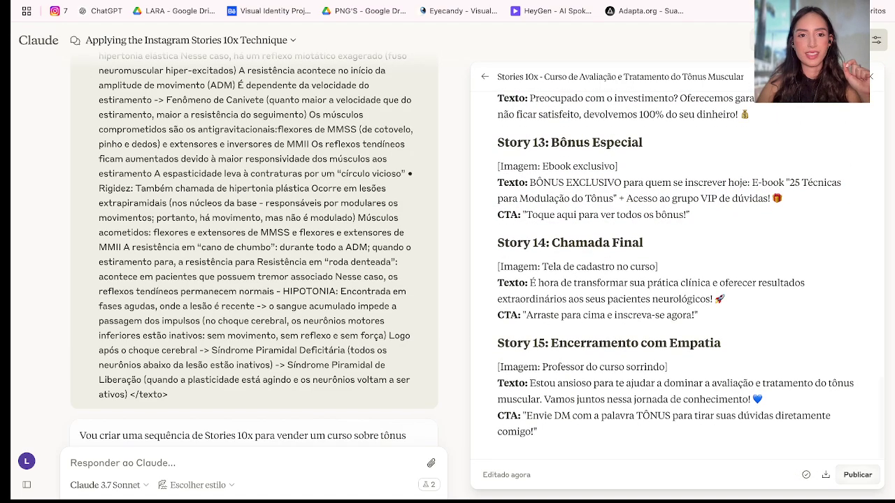
click(377, 1)
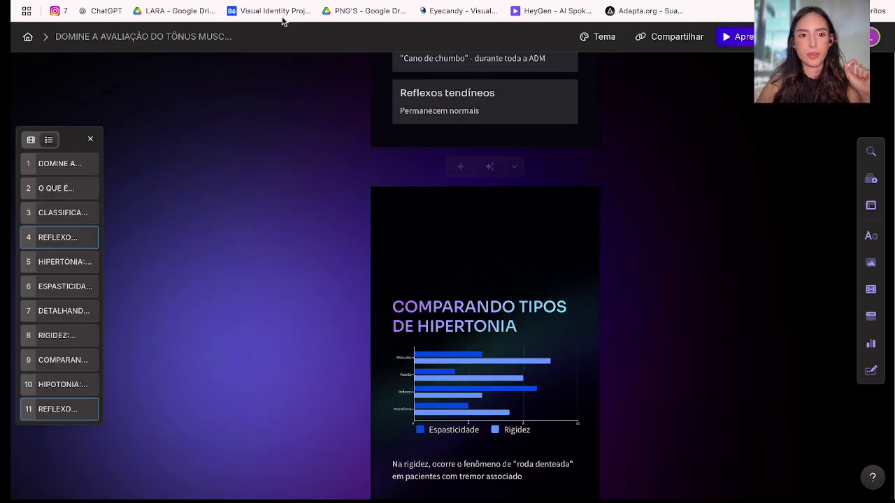
click(839, 36)
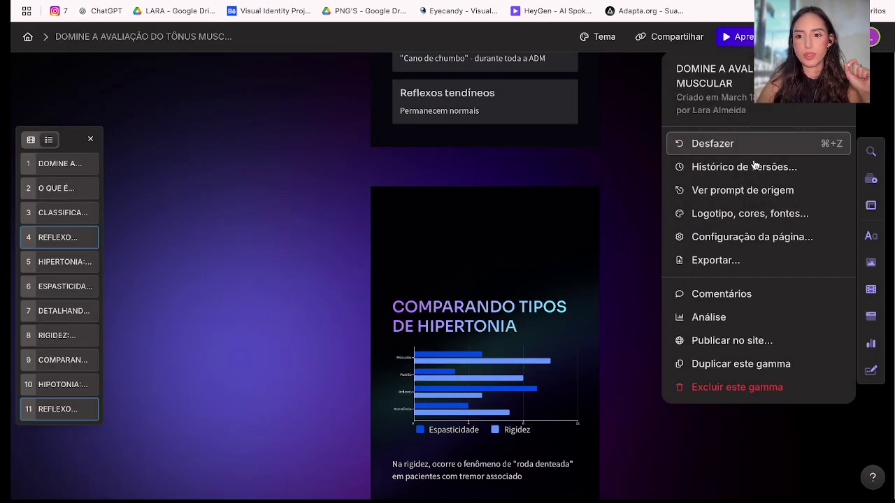
click(752, 190)
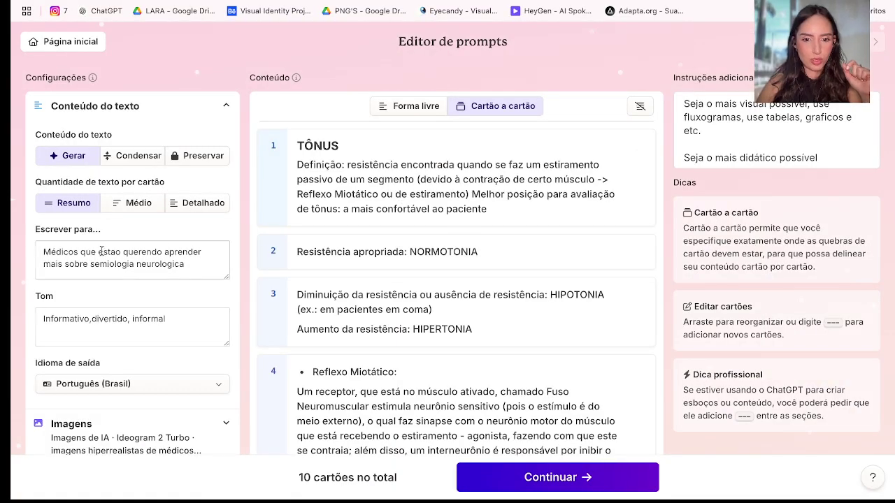
Set the content to Forma livre and replace the old lesson text with the copied Stories 10x sequence.
click(419, 111)
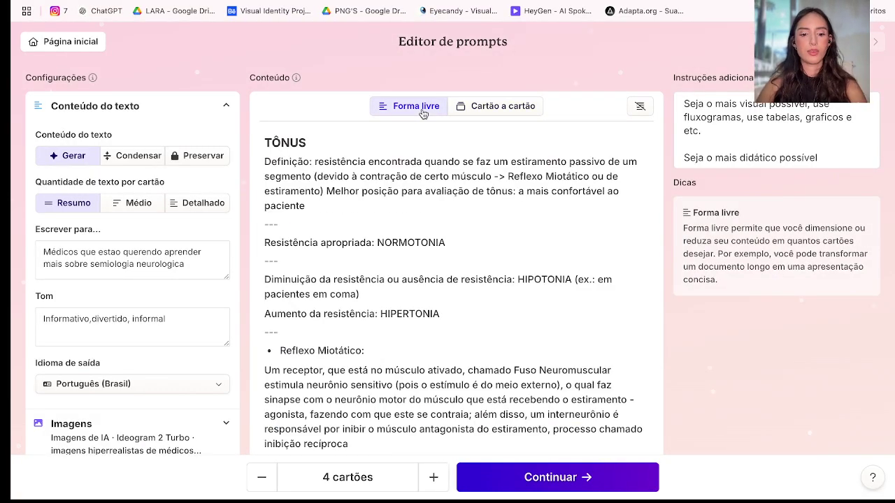
key(ctrl+a)
key(BackSpace)
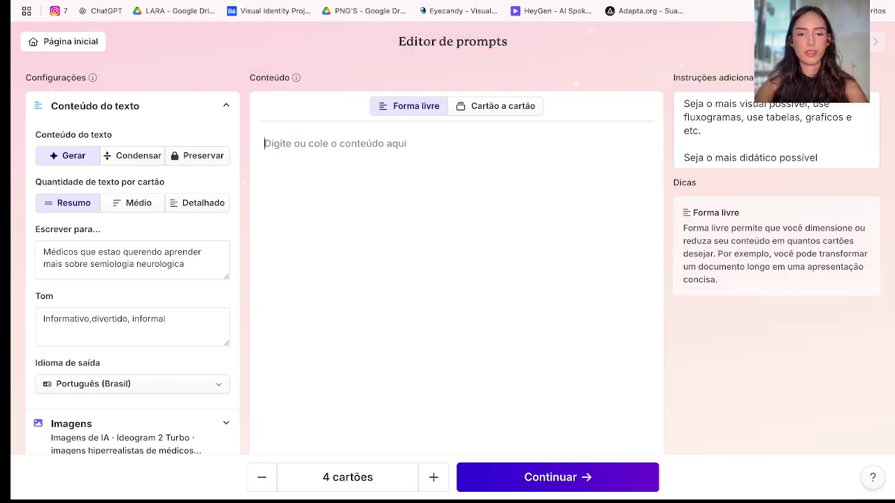
key(ctrl+v)
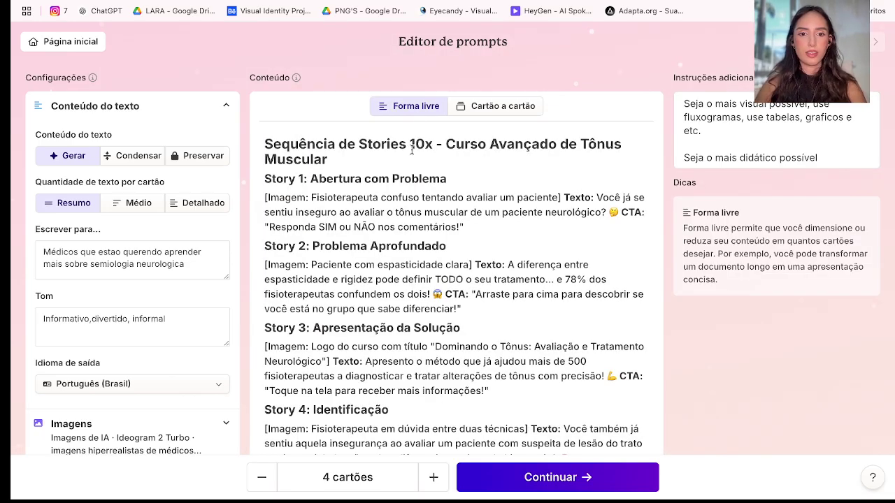
drag(411, 148, 130, 125)
click(327, 143)
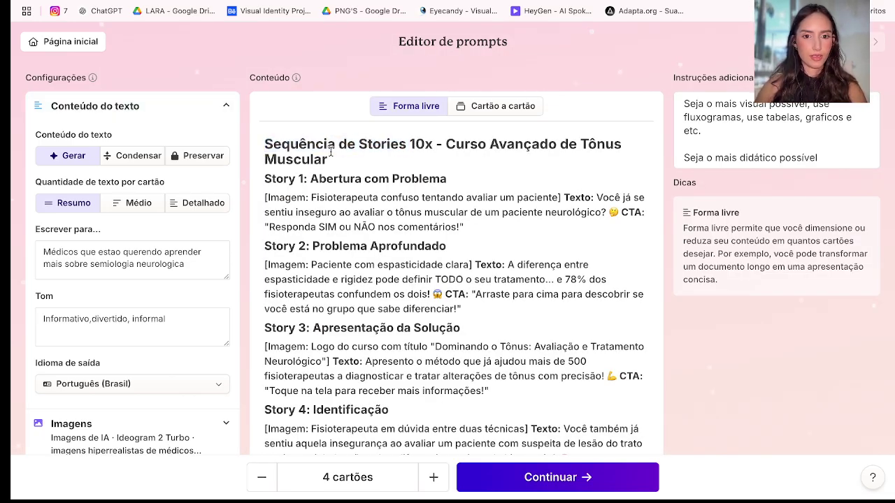
Delete the heading "Sequência de Stories 10x - Curso Avançado de Tônus Muscular" and its empty line so the content starts with Story 1.
drag(428, 161, 183, 145)
key(BackSpace)
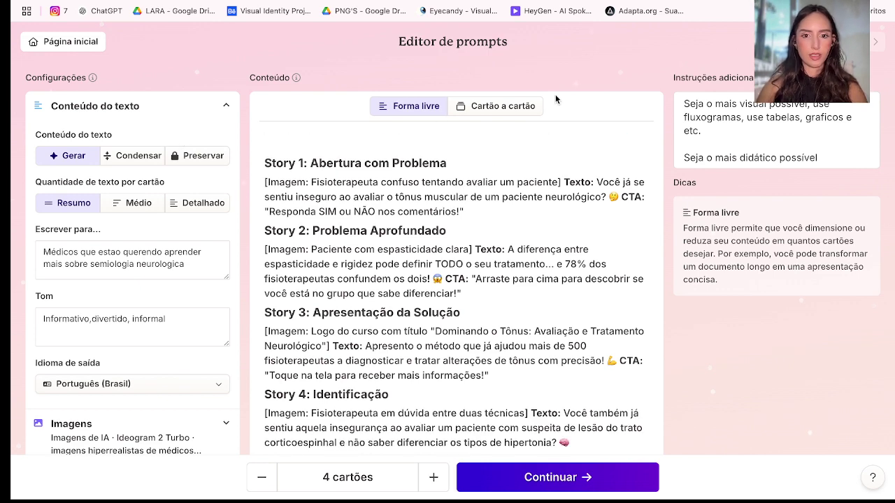
click(263, 166)
key(BackSpace)
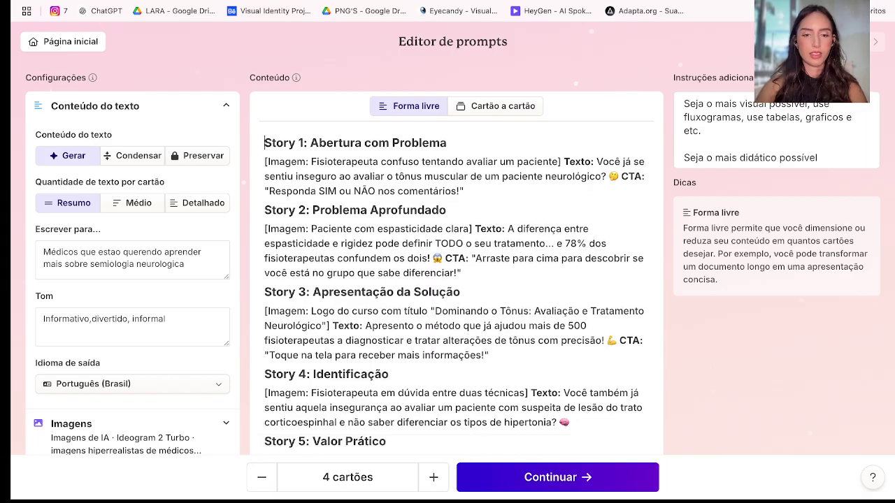
Set the content to Cartão a cartão and add --- card breaks before Story 2 and Story 3.
click(481, 106)
click(458, 206)
key(Return)
text(--)
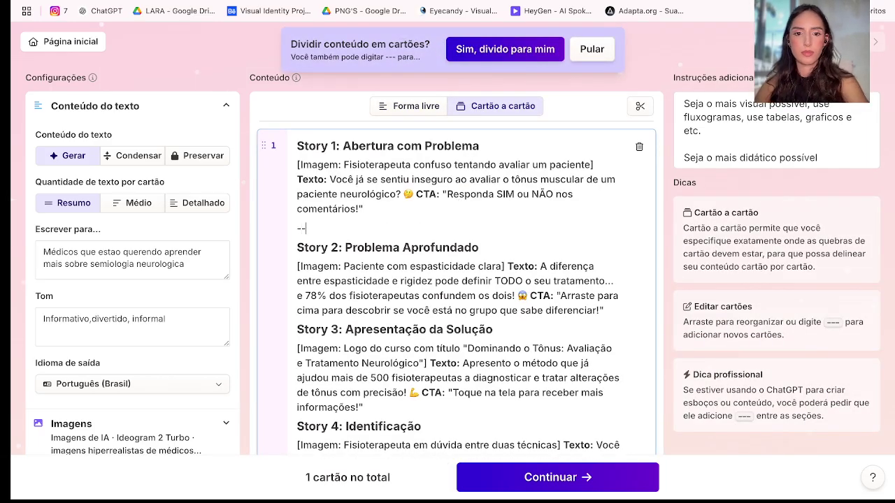
text(-)
key(Return)
text(---)
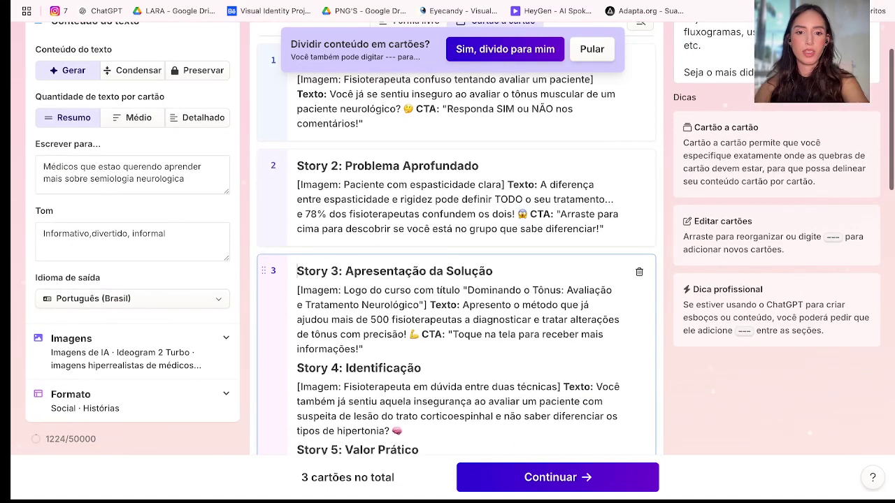
Add --- card breaks before Story 4: Identificação and Story 5: Valor Prático.
scroll(594, 273, down, 3)
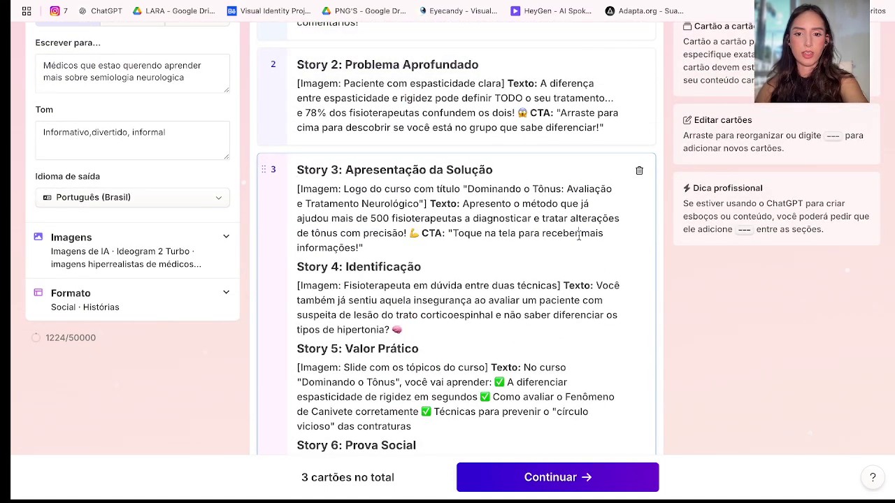
key(Return)
text(--)
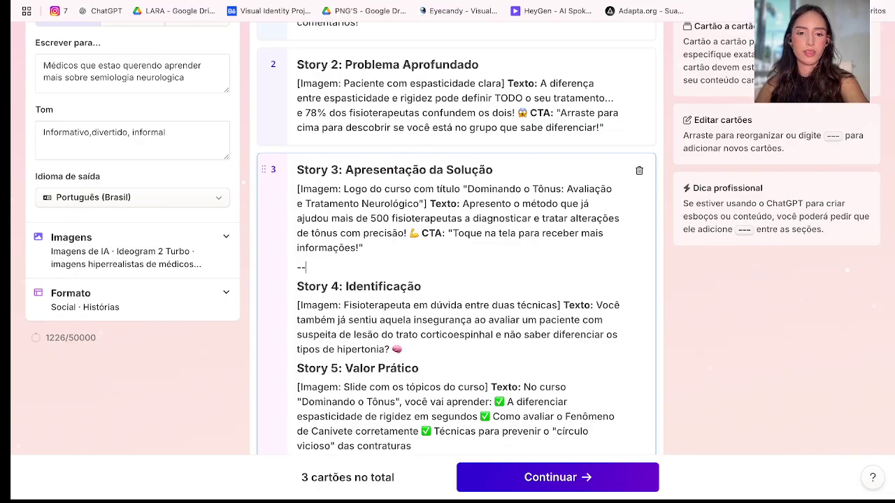
text(-)
key(Return)
text(---)
Split Story 6: Prova Social and Story 7: Conteúdo Técnico Valioso into separate cards with --- breaks, removing any stray hyphen.
scroll(443, 359, down, 4)
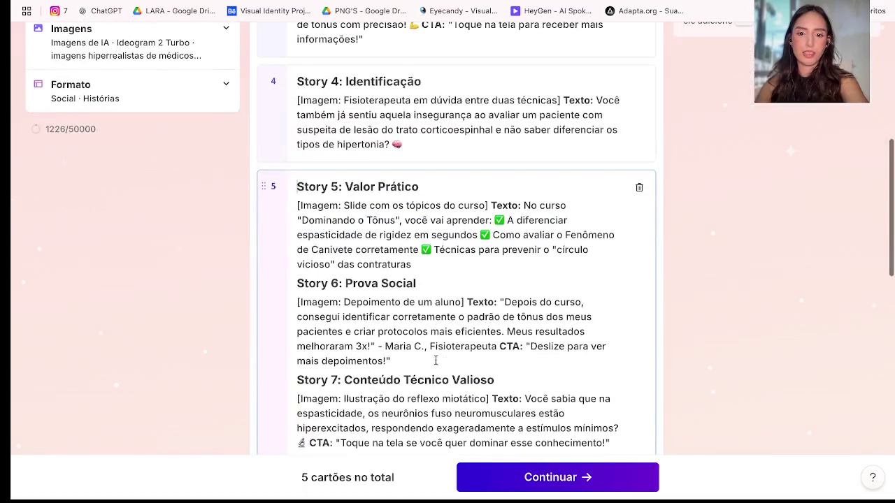
key(Return)
text(---)
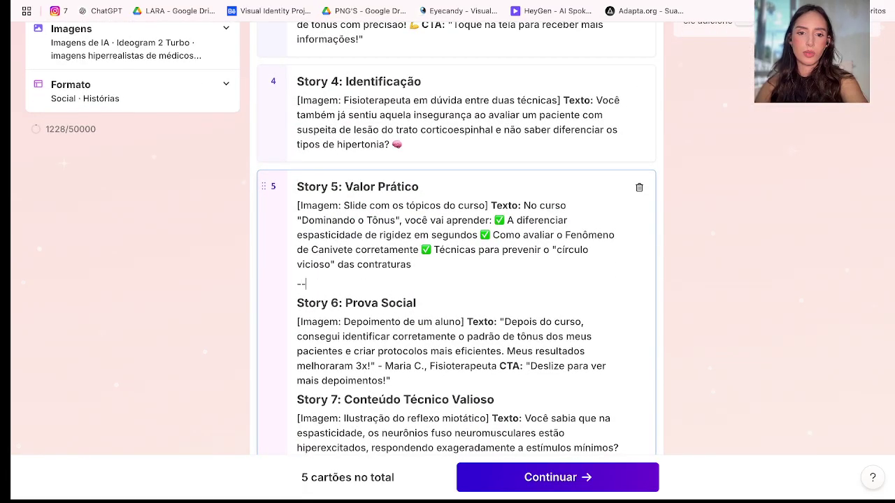
key(BackSpace)
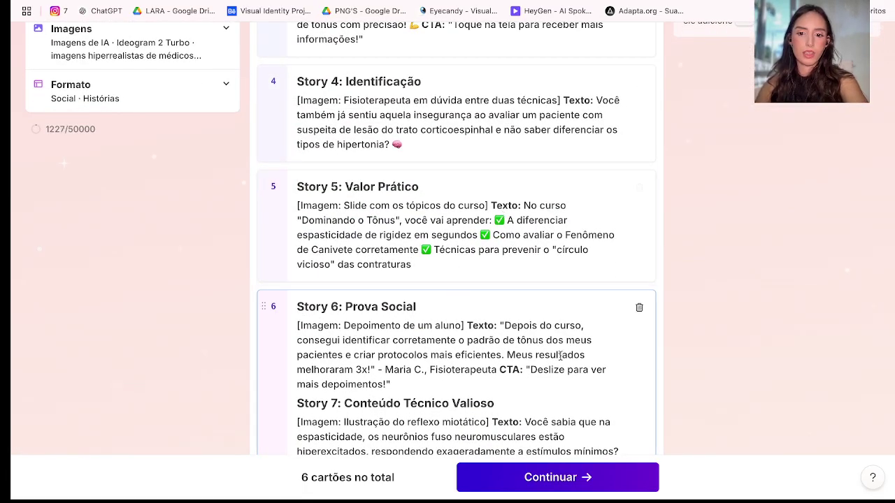
text(---)
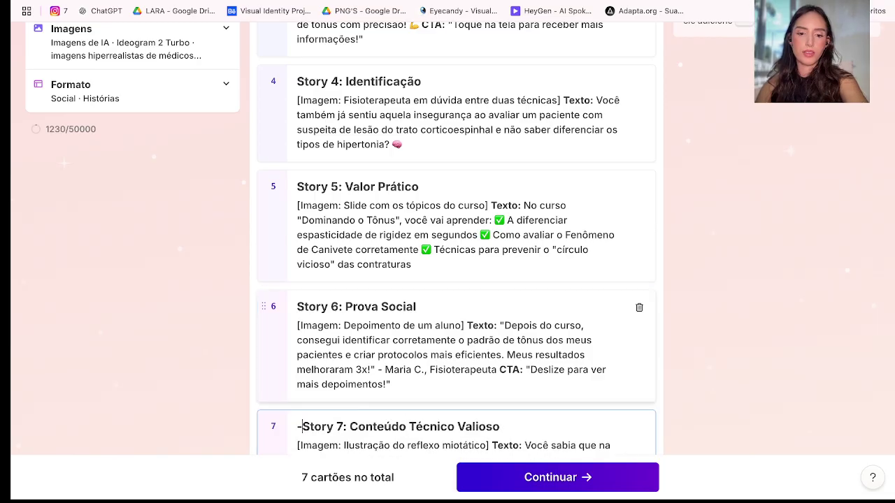
key(BackSpace)
Add --- card breaks before Story 8: Urgência Oculta, Story 9: Diferencial do Curso and Story 10: Benefício Transformador.
scroll(687, 326, down, 3)
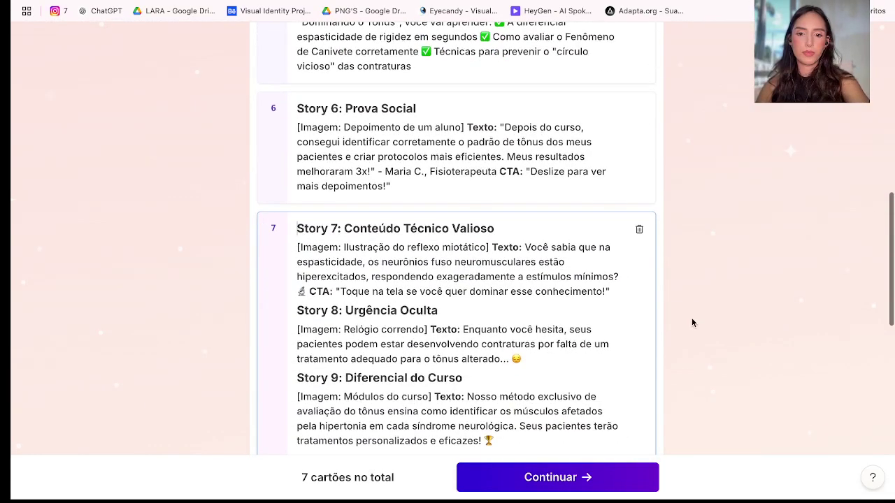
click(632, 293)
key(Return)
text(---)
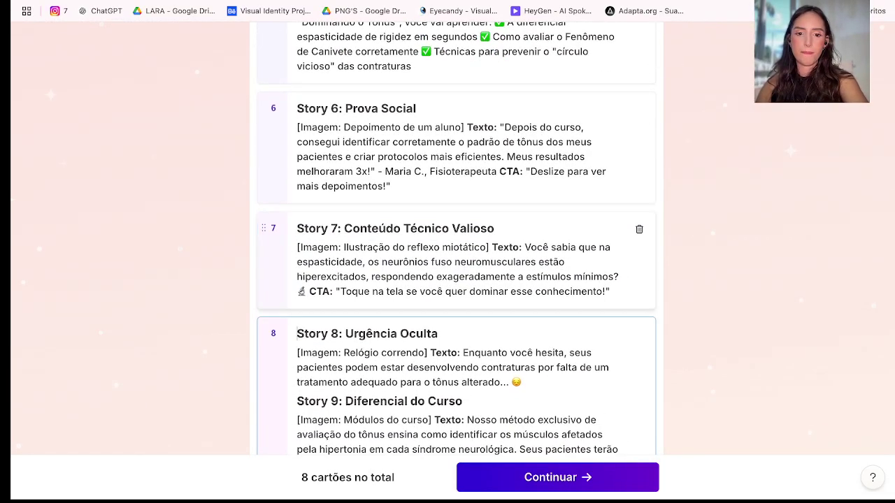
scroll(671, 259, down, 2)
click(633, 258)
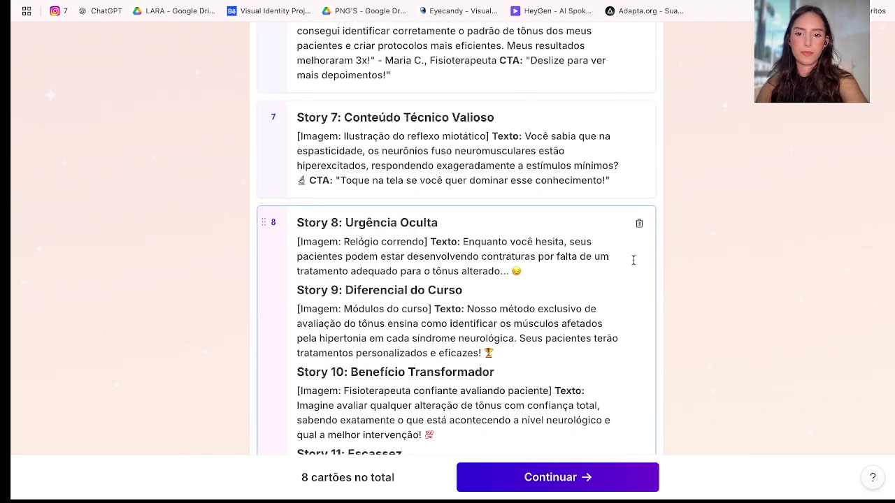
key(Return)
text(---)
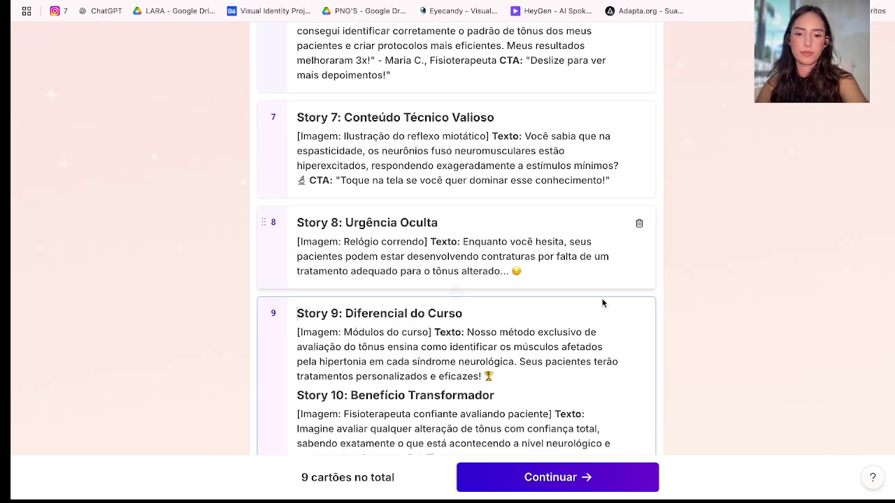
text(---)
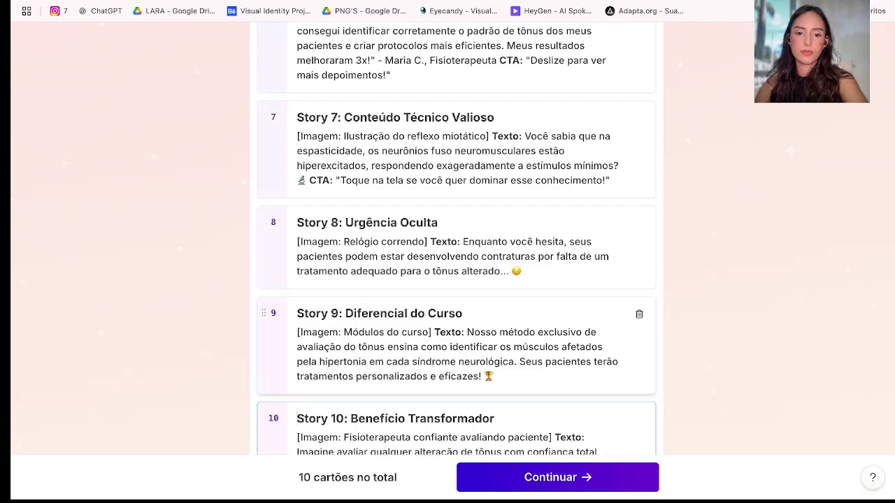
Separate Story 11: Escassez and Story 12: Eliminação de Objeções into their own cards with --- breaks.
scroll(538, 347, down, 3)
key(Return)
text(---)
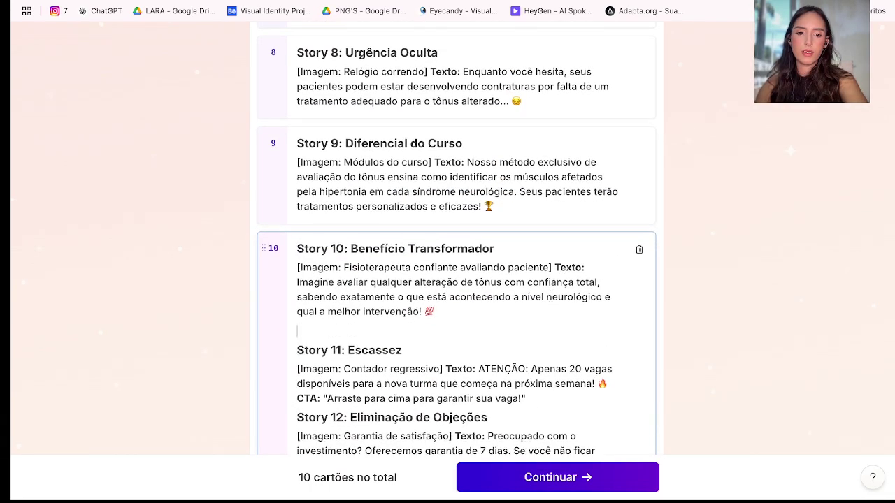
scroll(551, 306, down, 2)
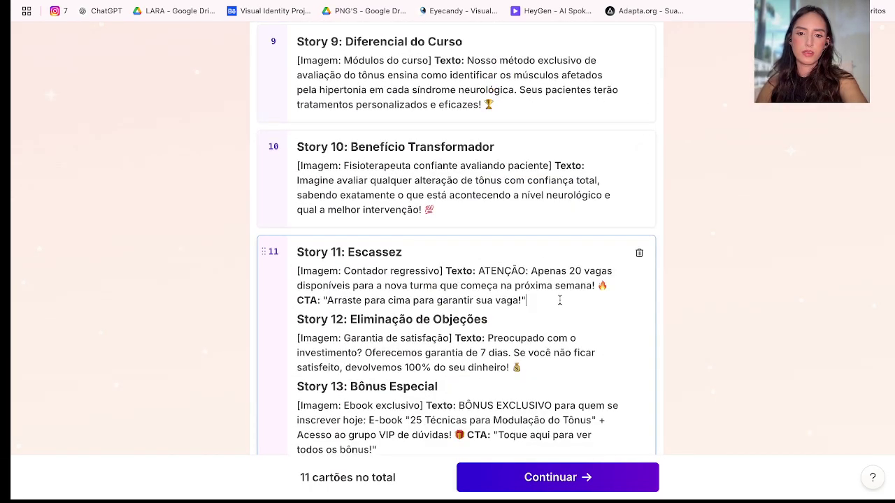
click(559, 299)
key(Return)
text(---)
Add --- card breaks before Story 13: Bônus Especial, Story 14: Chamada Final and Story 15: Encerramento com Empatia.
scroll(585, 289, down, 2)
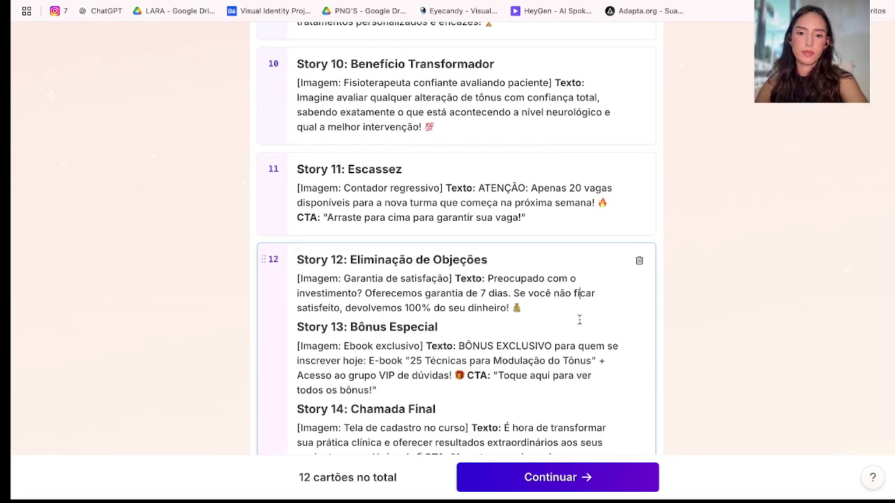
text(---)
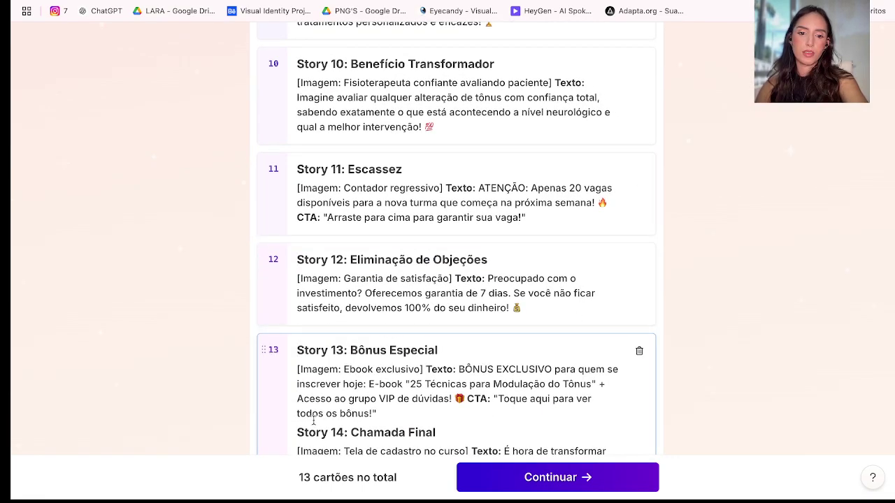
click(299, 432)
text(---)
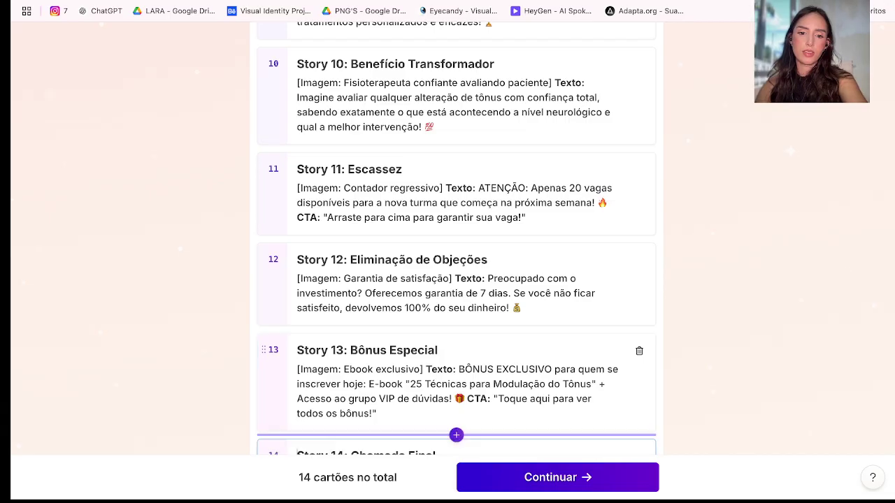
scroll(273, 425, down, 2)
click(299, 413)
text(---)
Continue to the theme selection, choose the standard Verdigris theme, and generate the stories.
scroll(434, 419, down, 2)
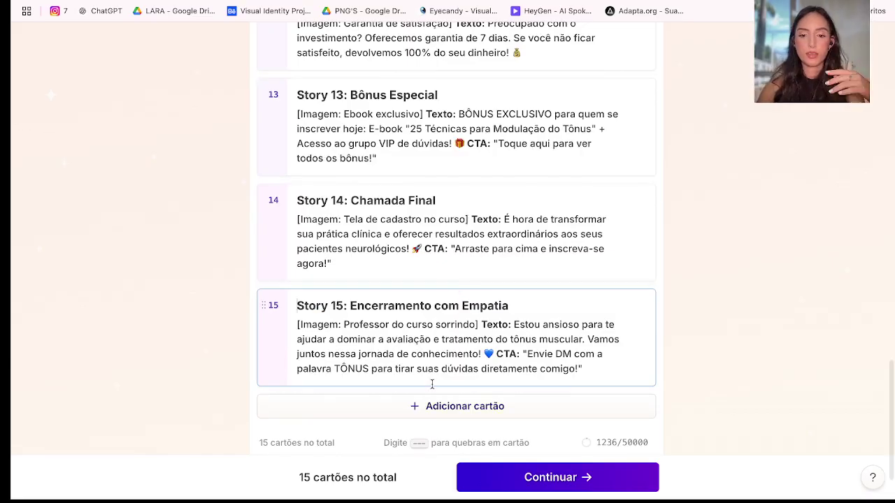
click(536, 482)
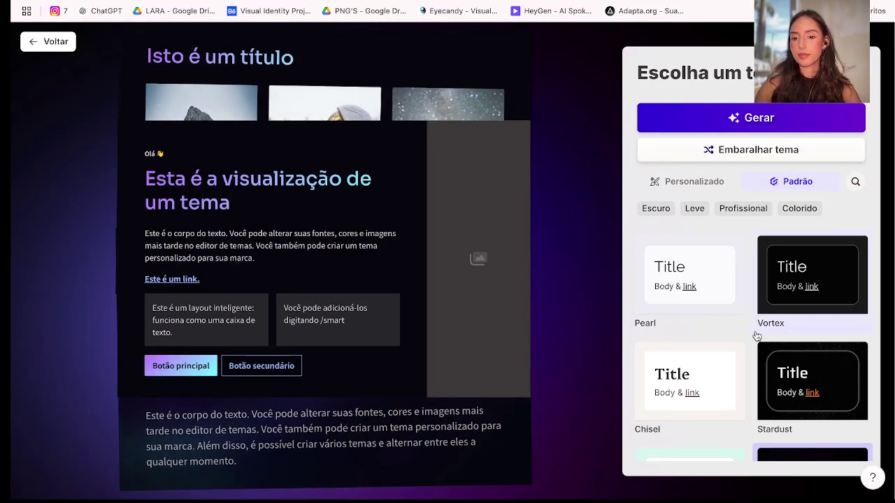
scroll(756, 336, down, 12)
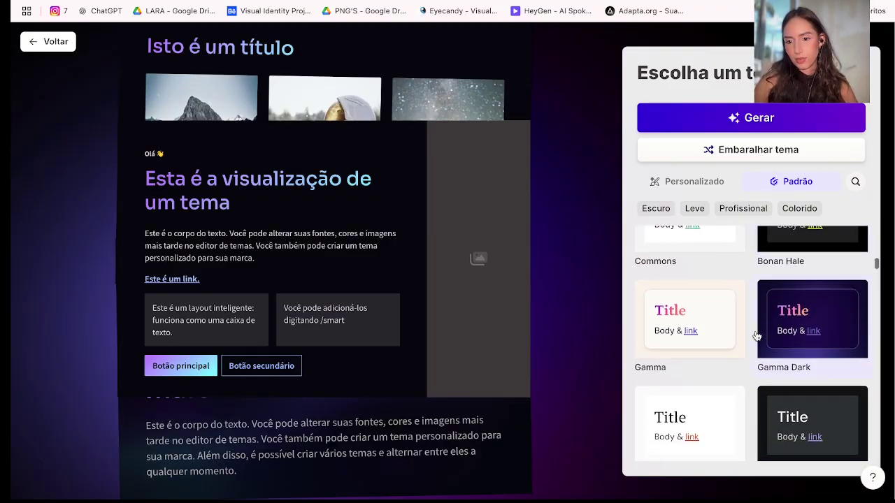
scroll(755, 336, down, 8)
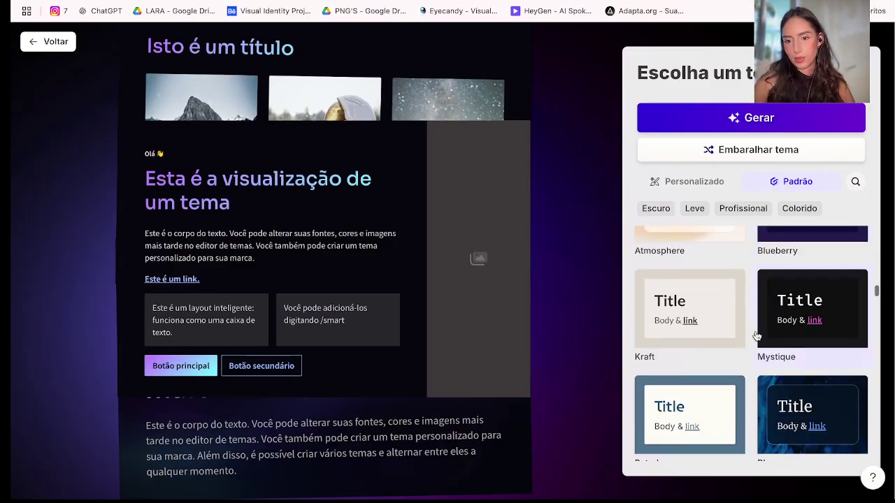
scroll(755, 336, down, 8)
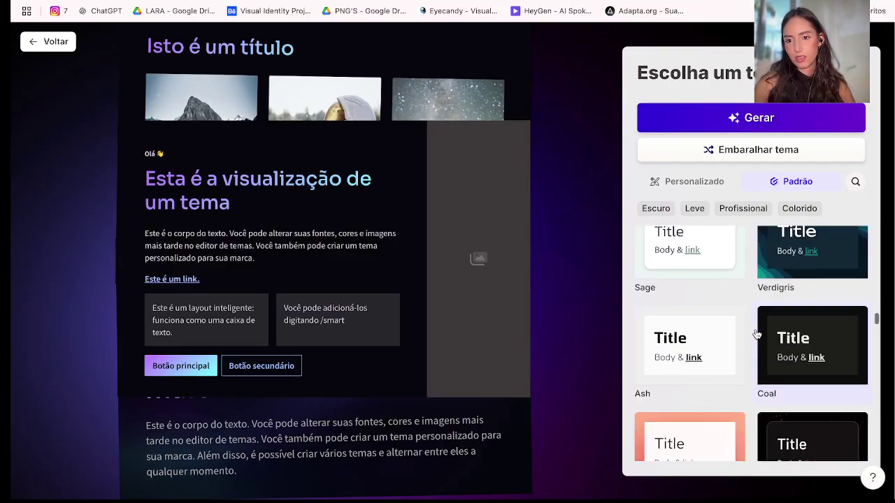
click(803, 261)
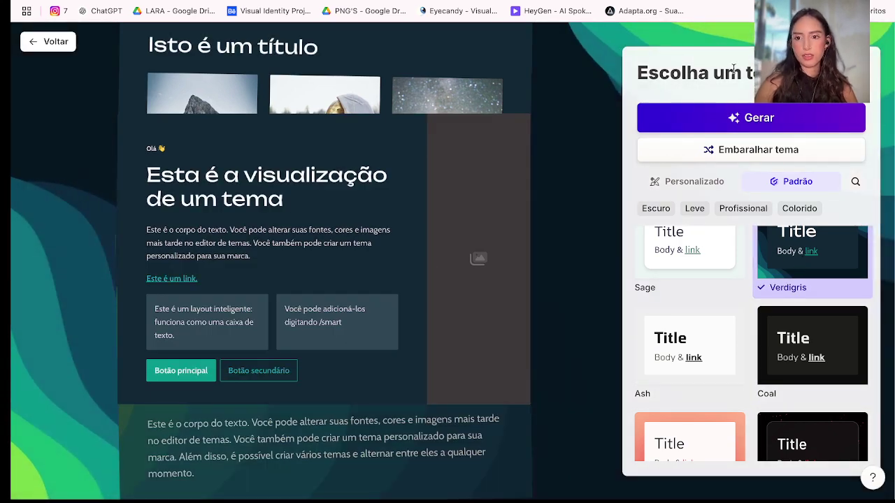
click(730, 119)
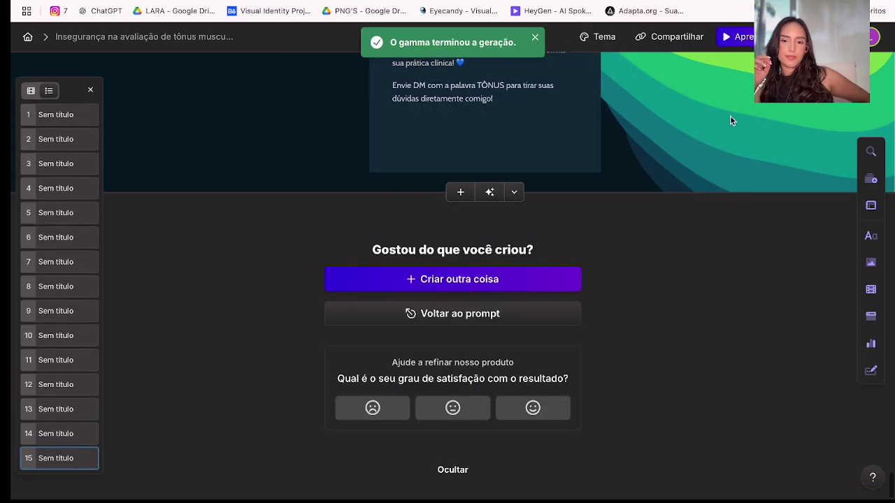
Review the 15 generated story cards from the closing card back to the opening one, checking their images, headings and text.
scroll(734, 151, up, 4)
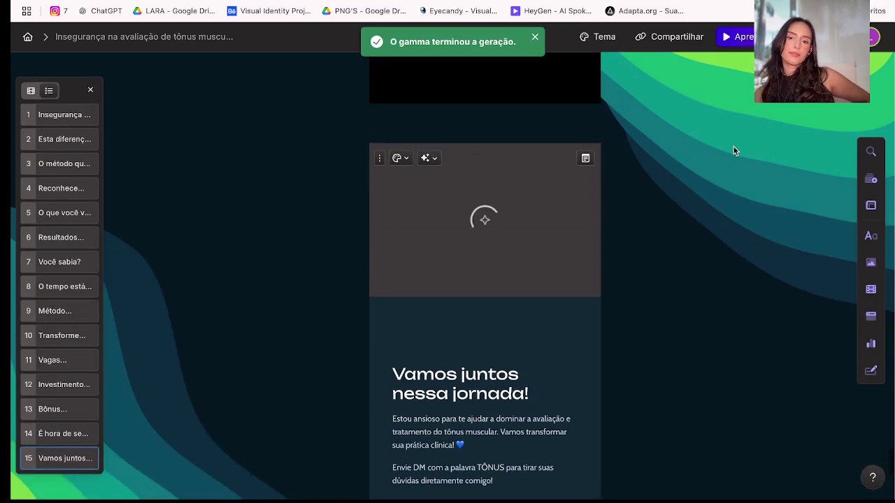
scroll(734, 151, up, 3)
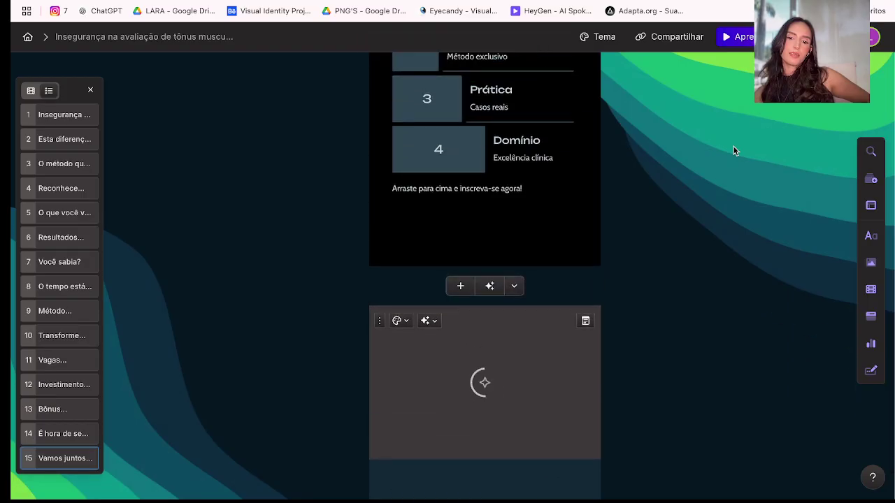
scroll(734, 150, up, 5)
scroll(733, 151, up, 10)
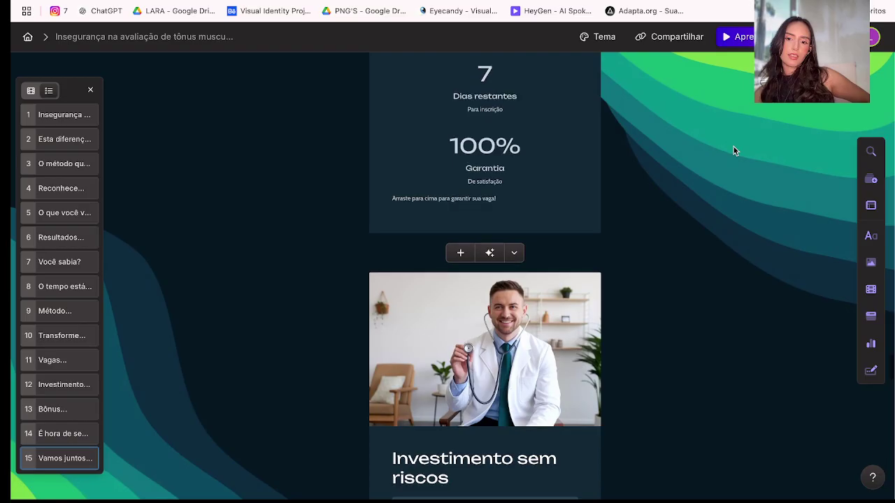
scroll(713, 274, up, 14)
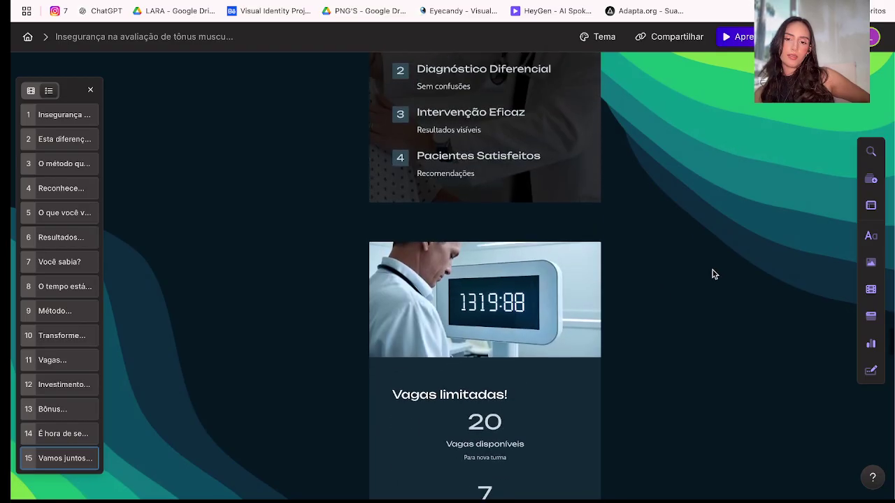
scroll(713, 274, up, 12)
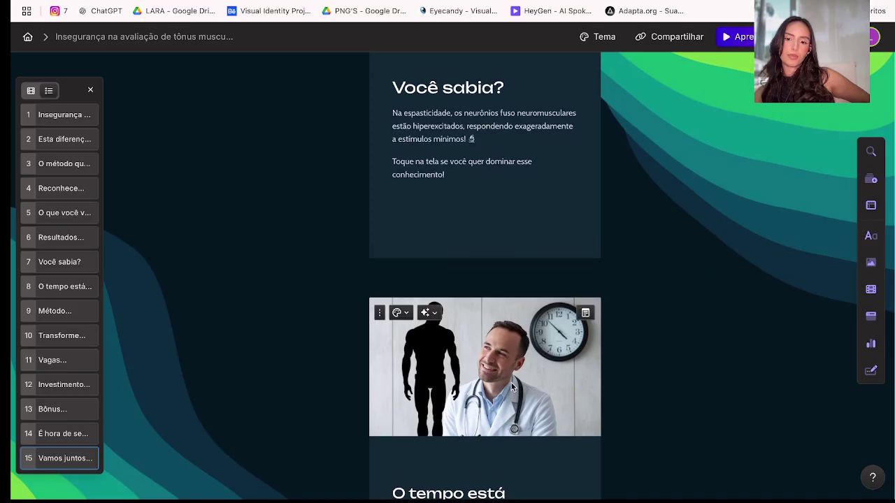
scroll(615, 378, up, 10)
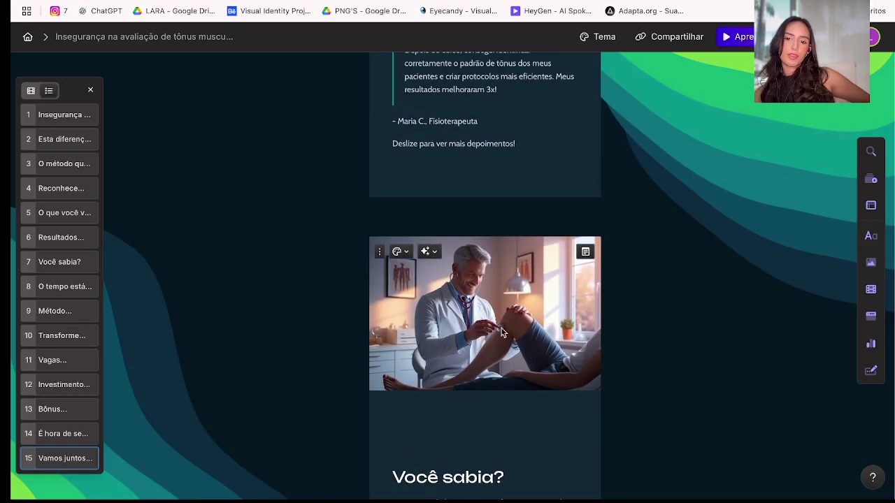
scroll(641, 325, up, 10)
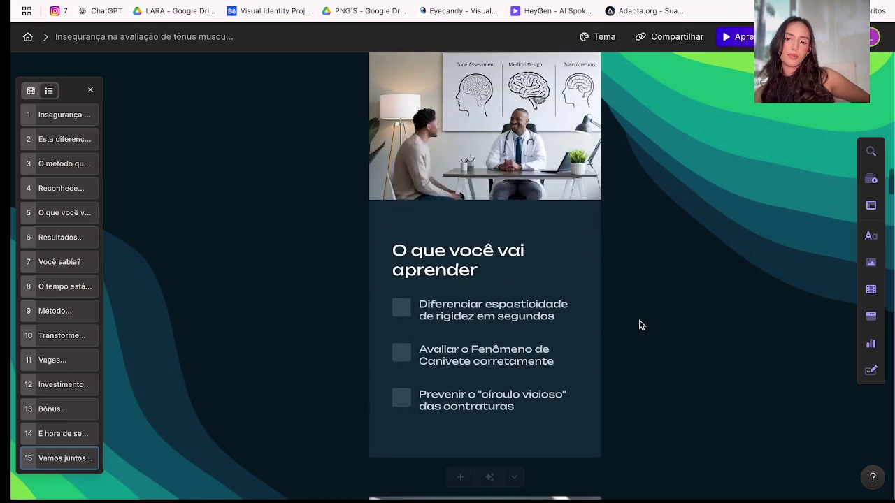
scroll(641, 325, up, 8)
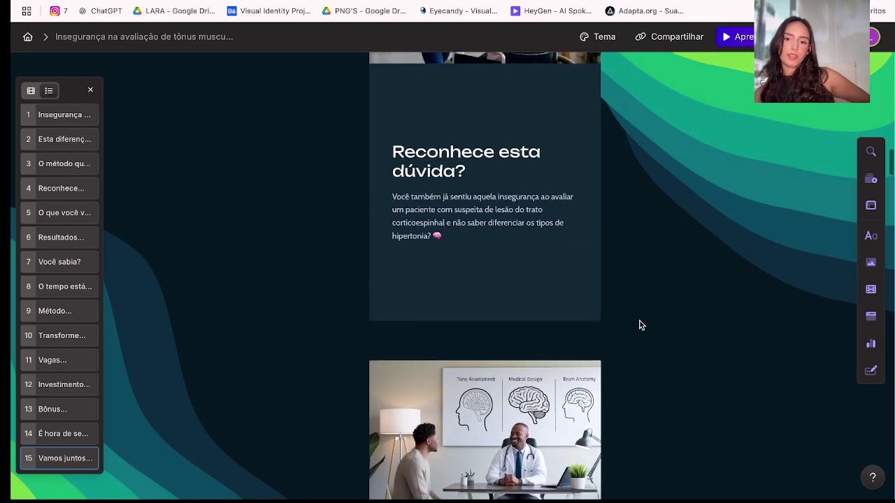
scroll(641, 325, up, 10)
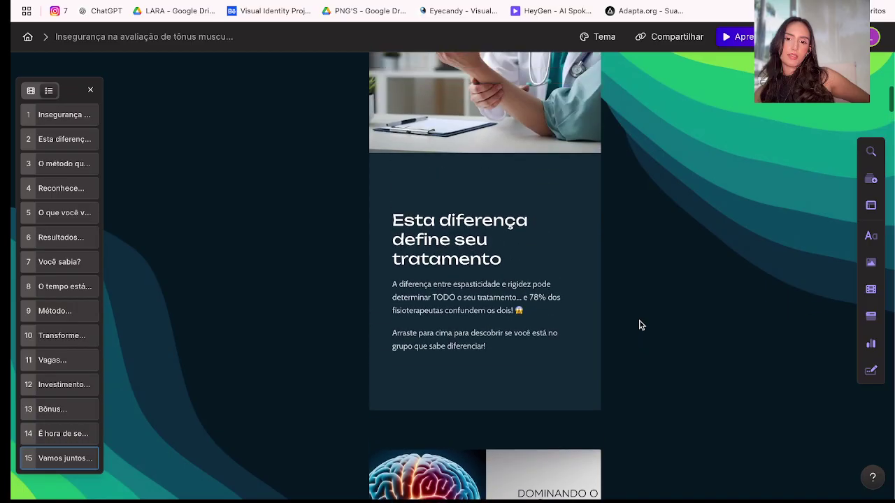
scroll(641, 325, up, 2)
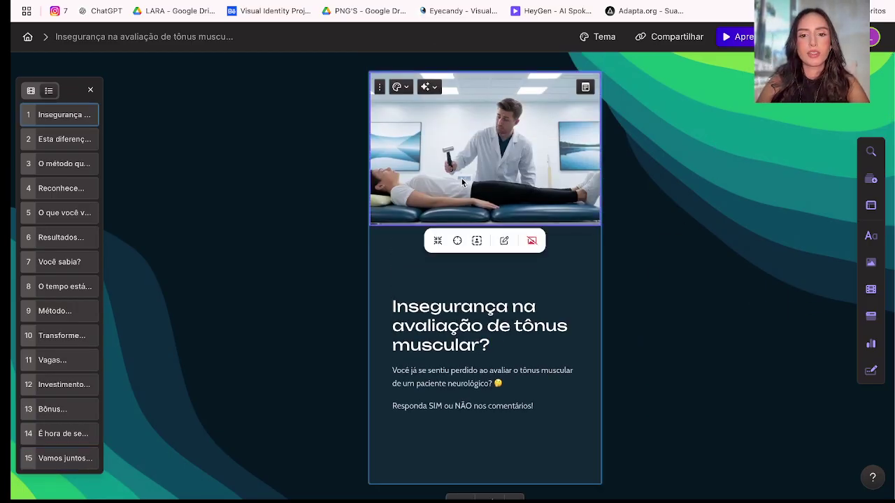
scroll(538, 198, down, 3)
scroll(618, 198, down, 7)
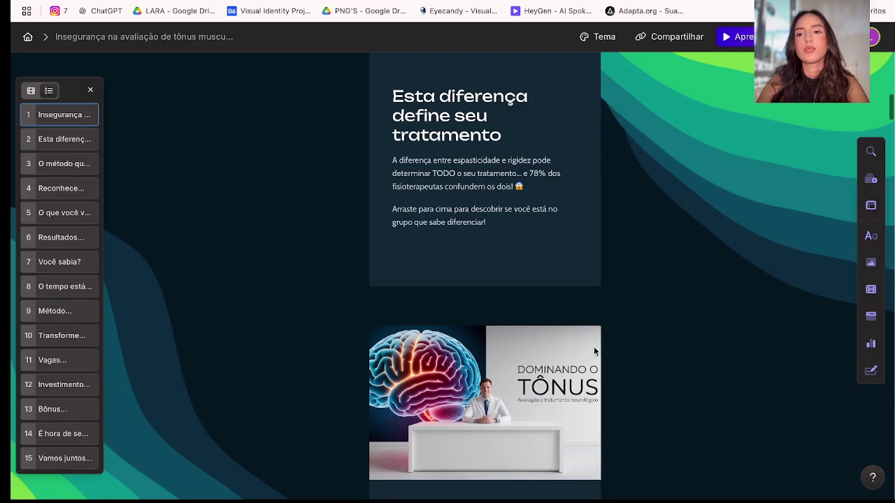
Export all the story cards as PNGs and close the export dialog.
click(845, 36)
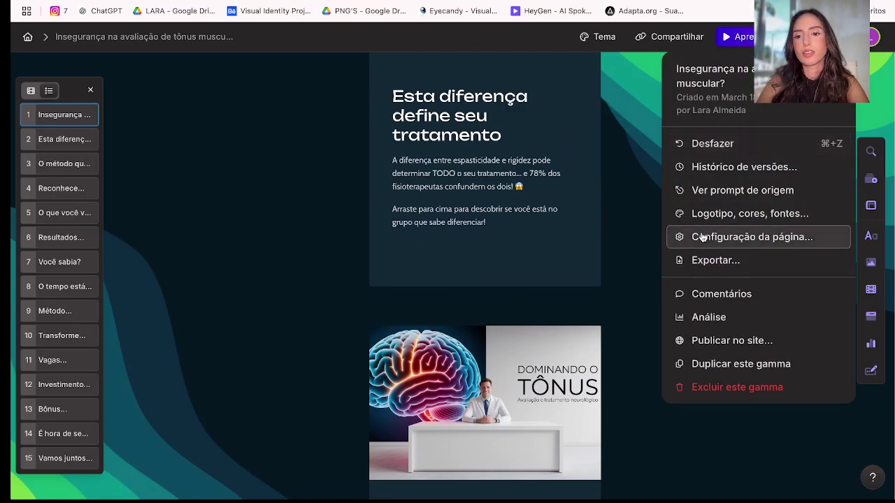
click(699, 266)
scroll(394, 380, down, 2)
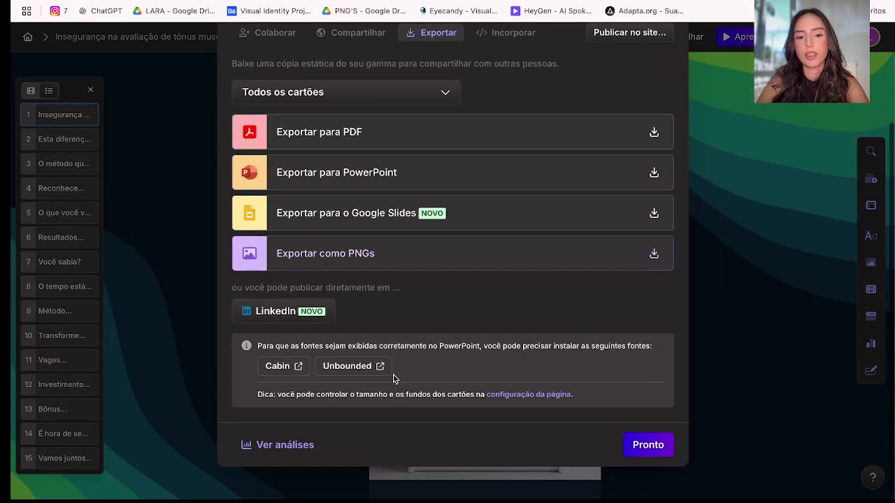
click(353, 257)
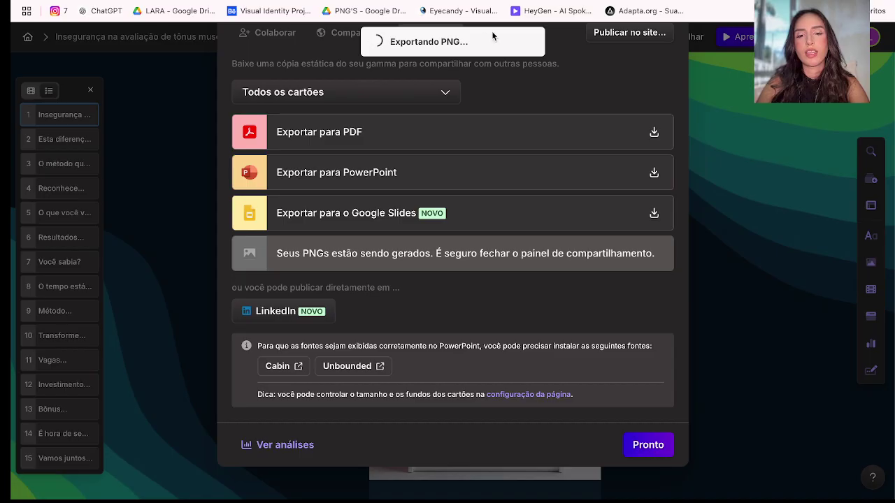
scroll(541, 191, up, 1)
click(885, 258)
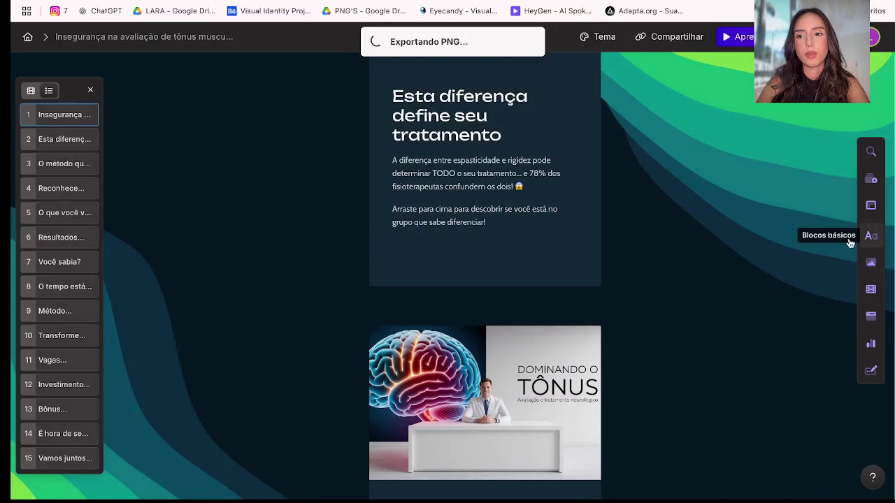